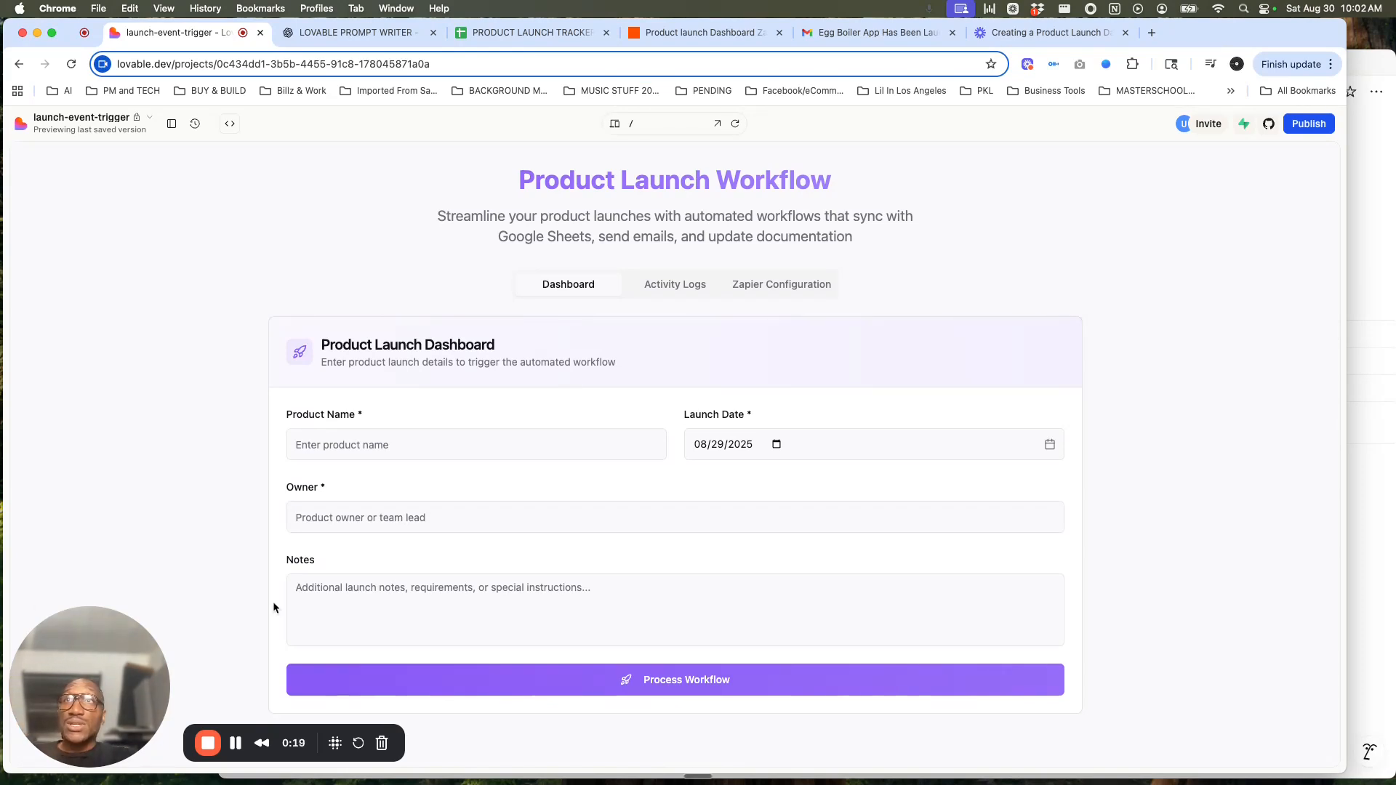
# - Enter equities dashboard as the product name and set the launch date to 08/30/2025
pyautogui.click(430, 442)
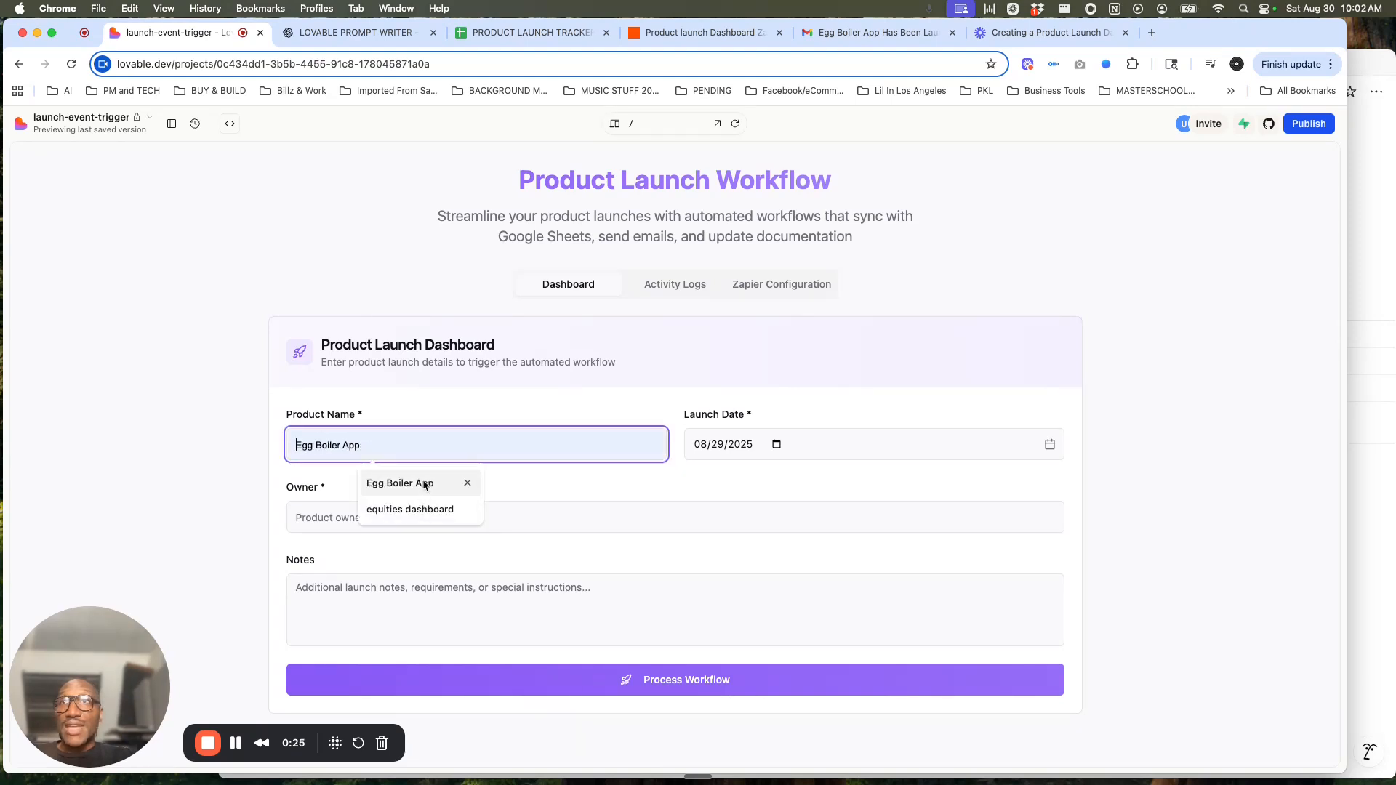
pyautogui.click(427, 508)
pyautogui.click(777, 444)
pyautogui.click(823, 608)
# - Fill in the owner's name, add the notes "testing testing" and process the launch workflow
pyautogui.click(499, 525)
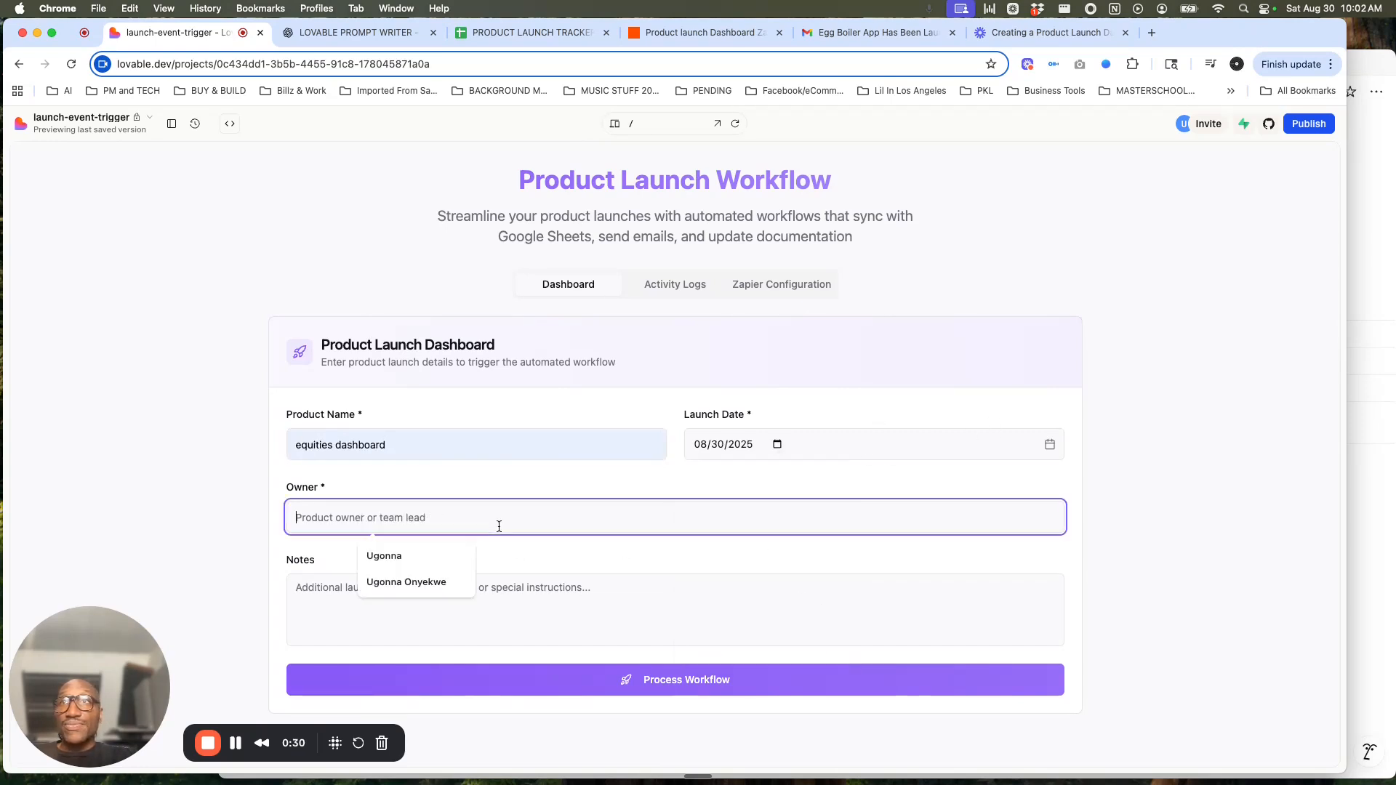
pyautogui.click(422, 558)
pyautogui.click(404, 598)
pyautogui.write('testing testing')
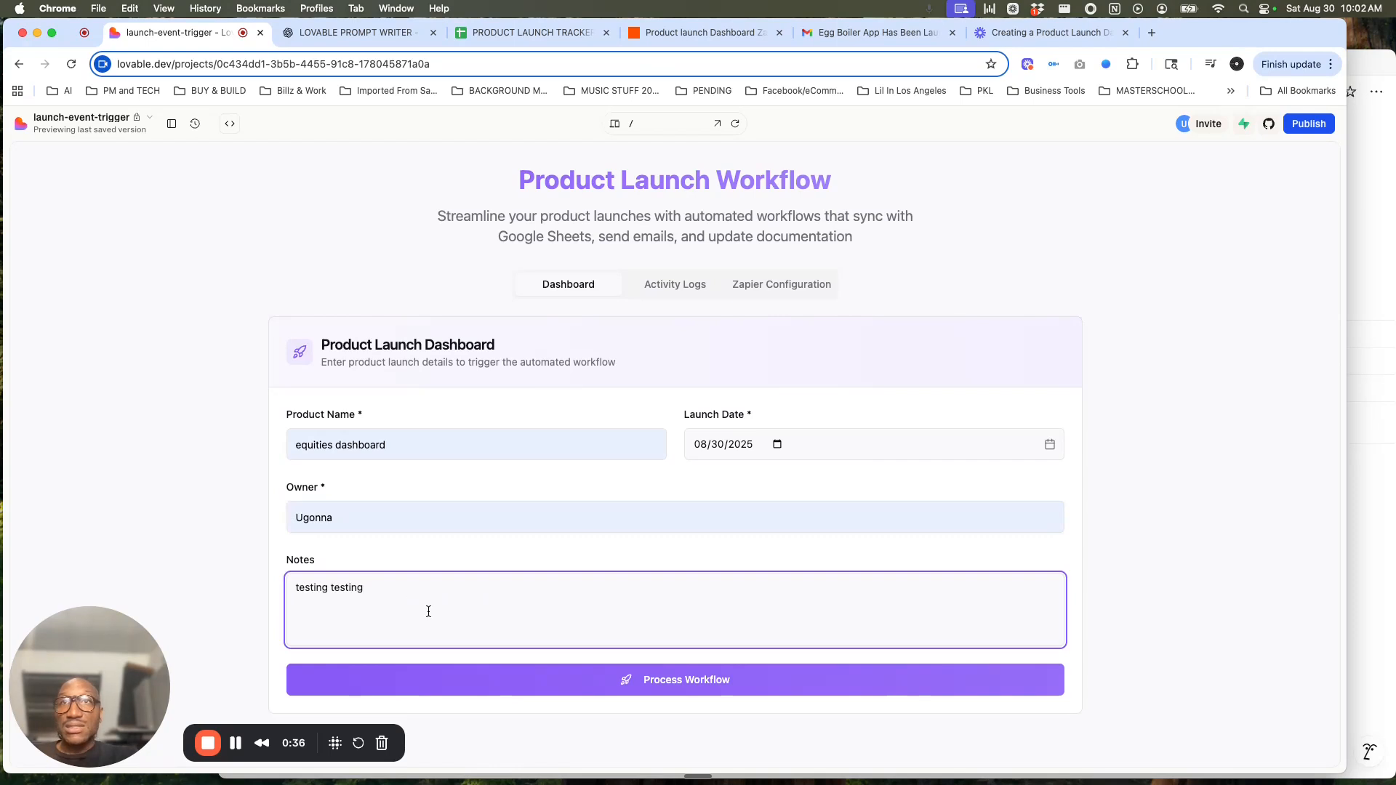
pyautogui.click(594, 689)
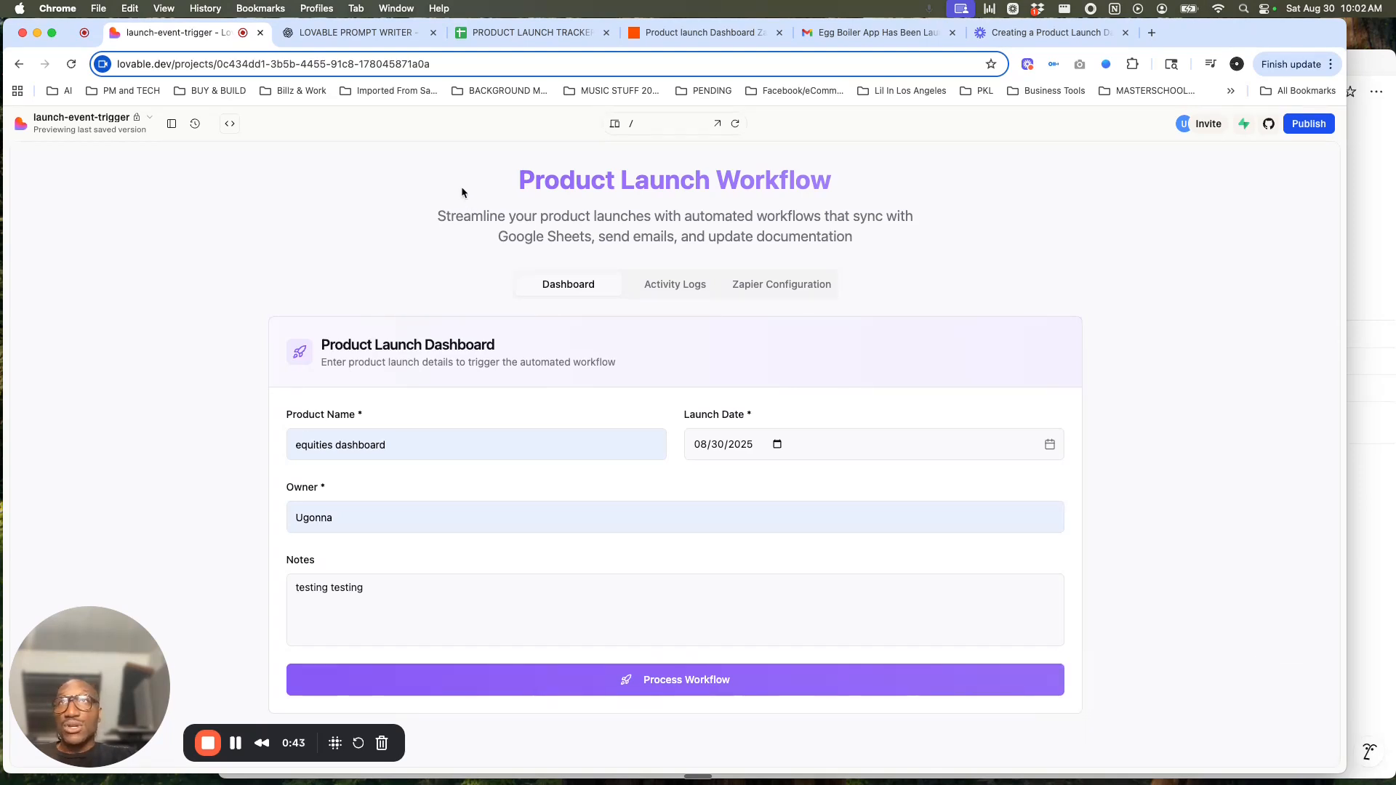
# - Check the equities dashboard entry in the PRODUCT LAUNCH TRACKER Google Sheet and in the Notion PRODUCT LAUNCH LIST
pyautogui.click(522, 36)
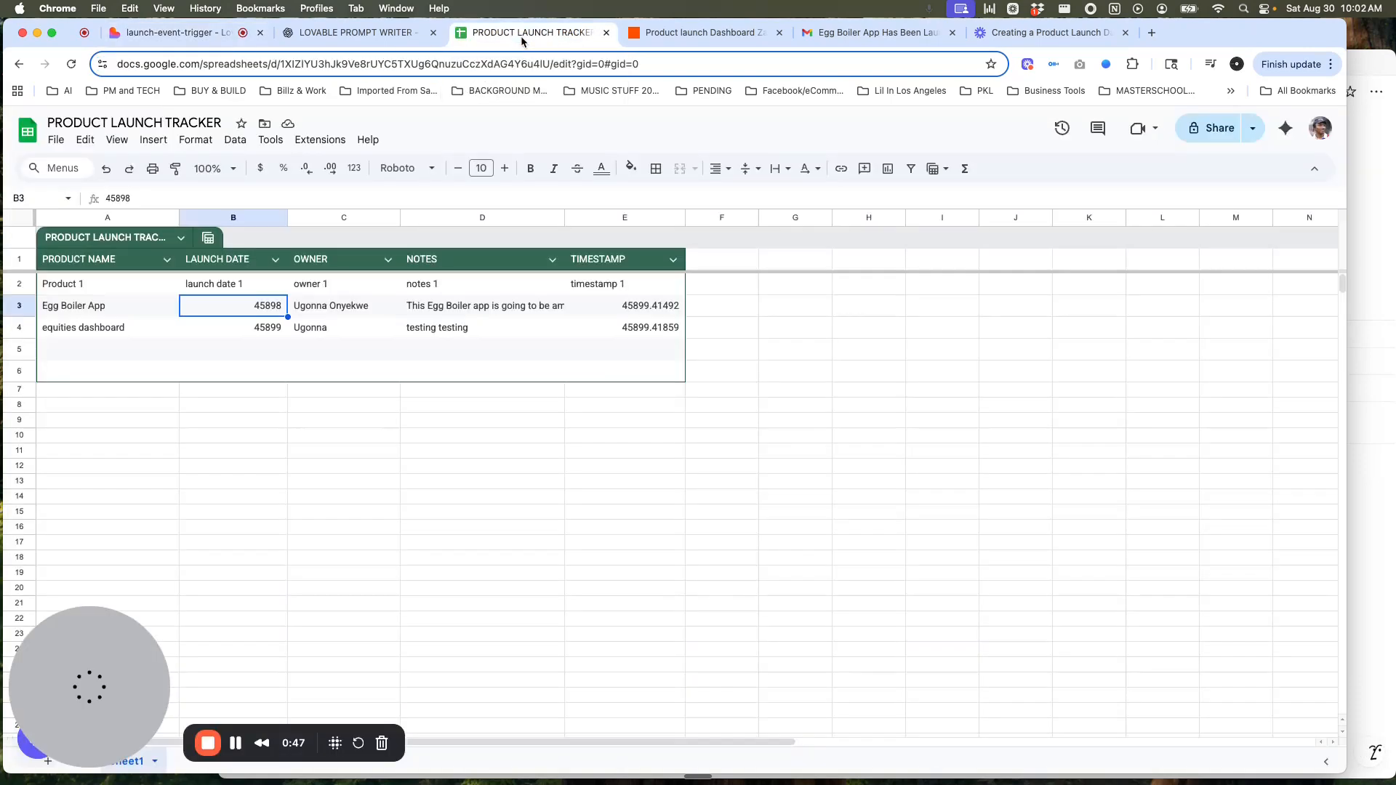
pyautogui.click(16, 329)
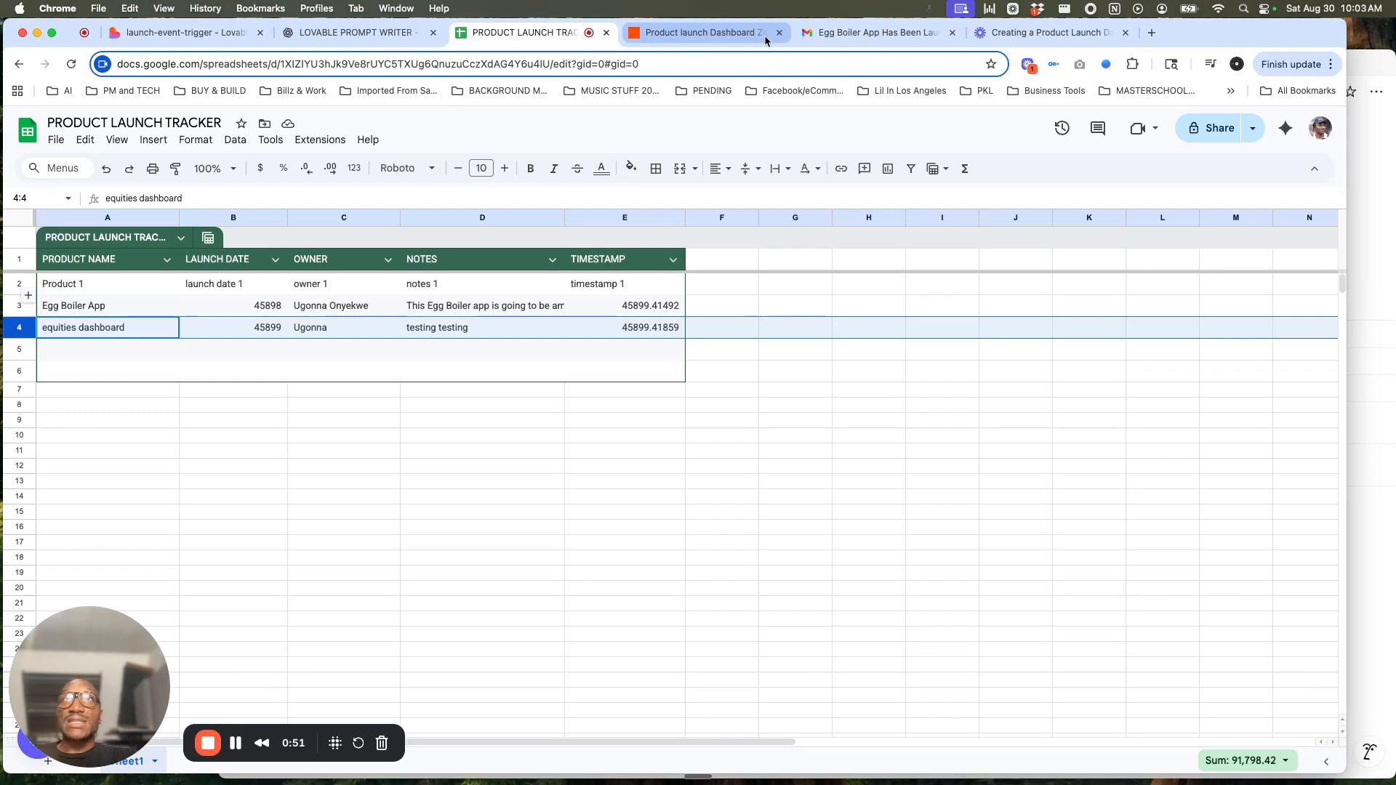
pyautogui.click(1369, 169)
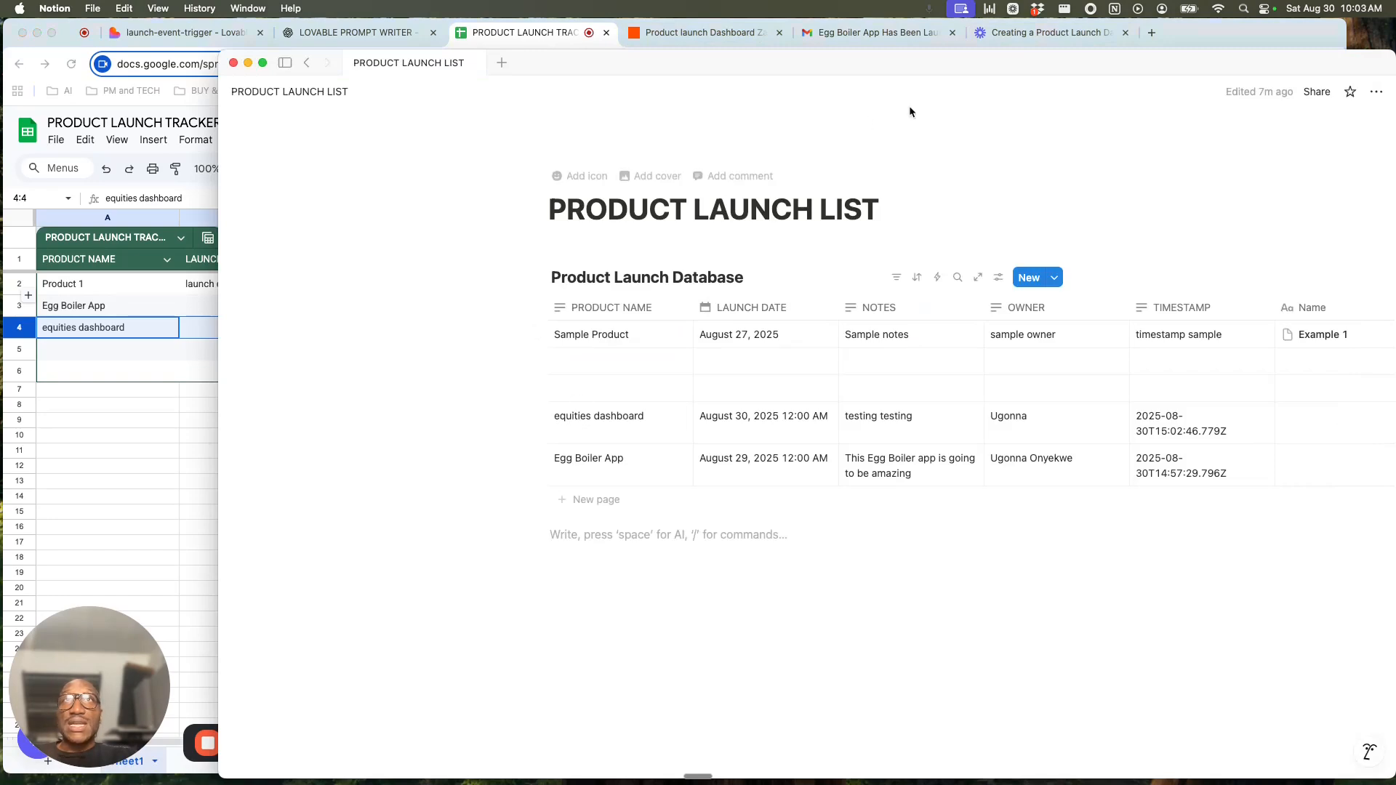
# - Open the equities dashboard launch email in the Gmail inbox, read its details, and return to the Lovable app
pyautogui.click(905, 34)
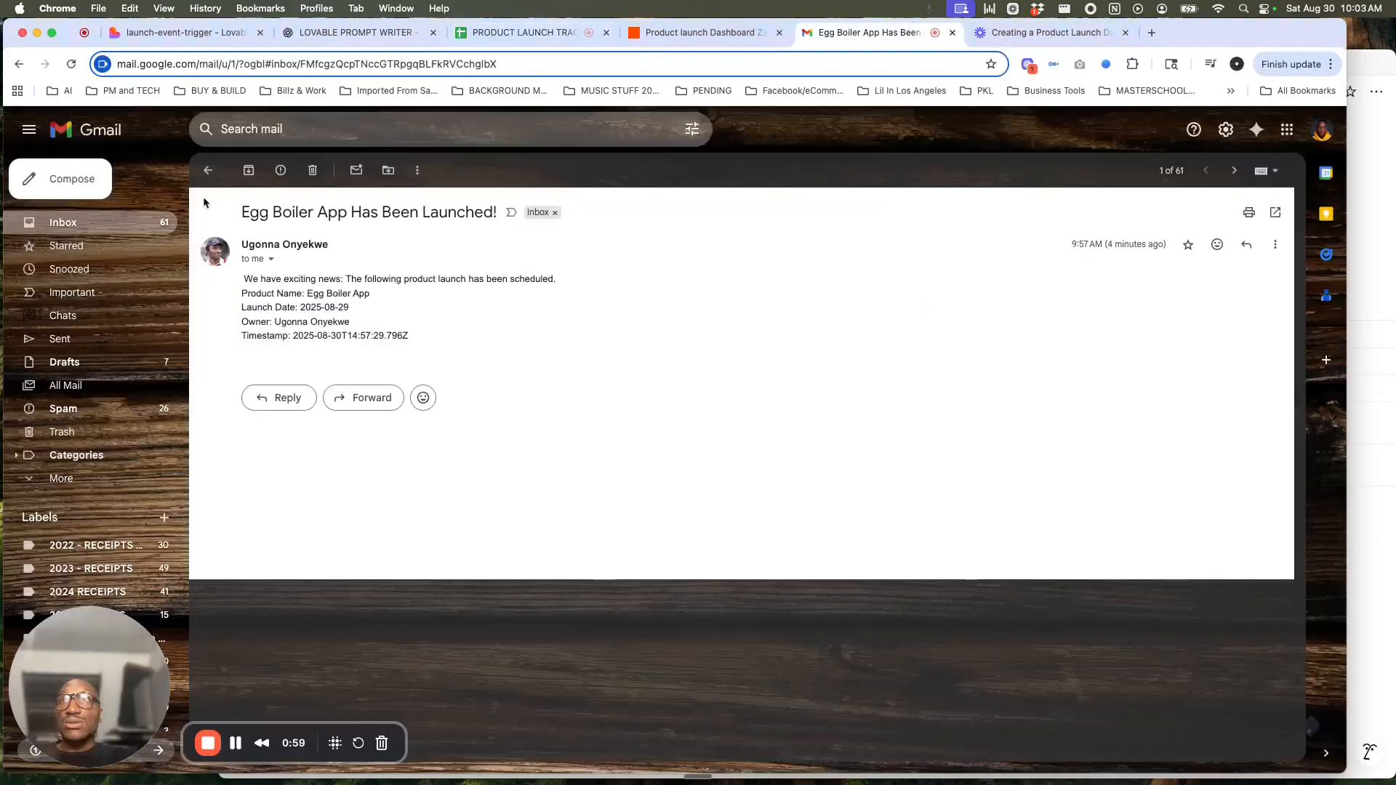
pyautogui.click(91, 226)
pyautogui.click(424, 244)
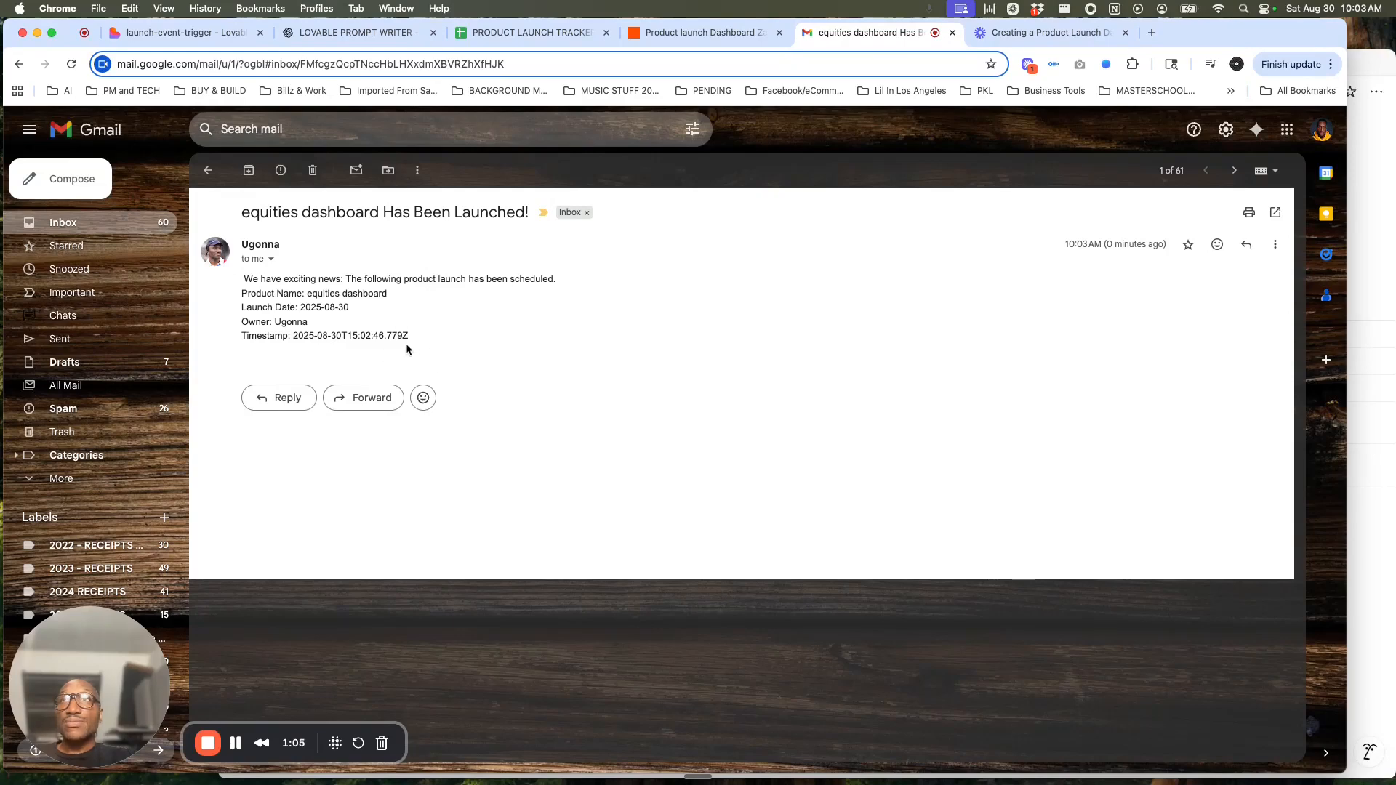
pyautogui.click(174, 32)
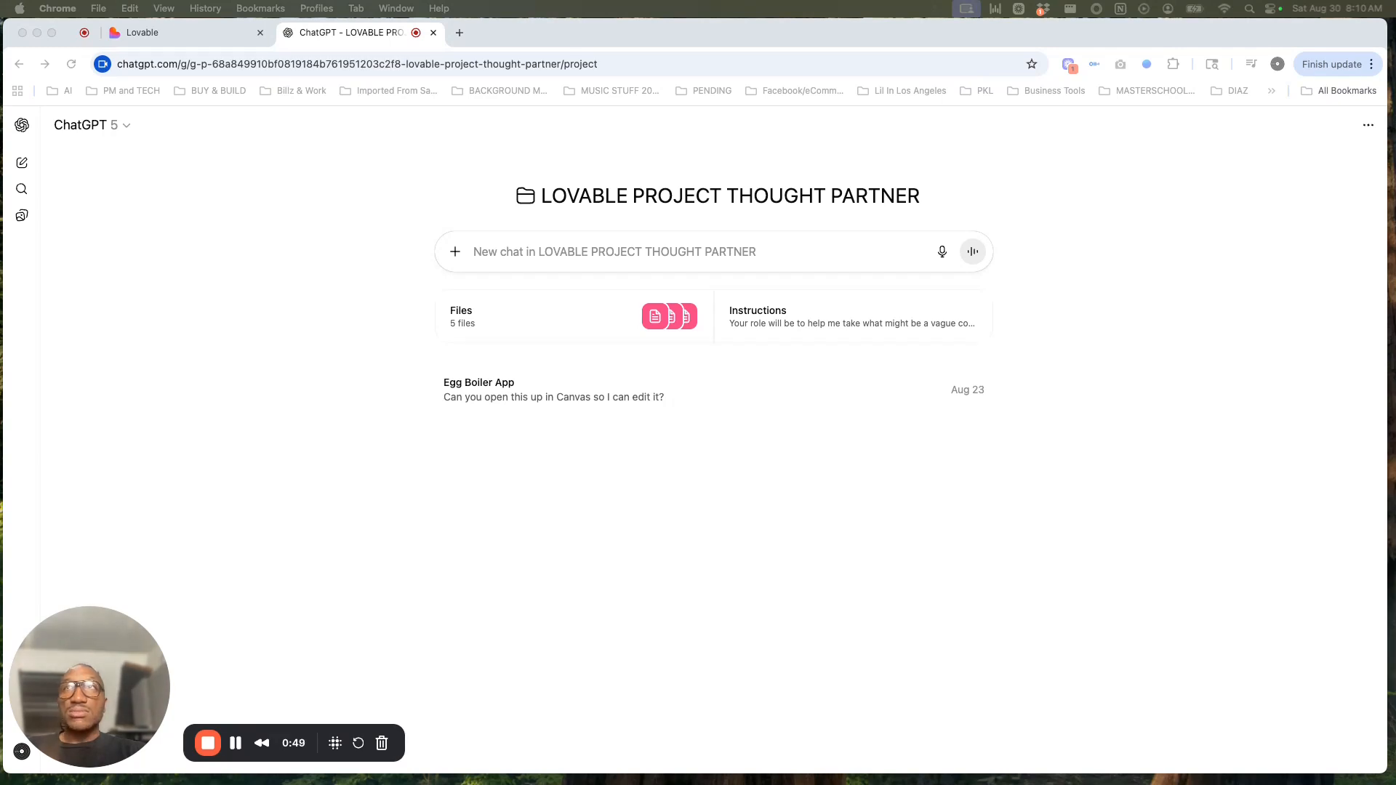
# - Describe the launch-tracking problem and the wish for a product launch dashboard in a new LOVABLE PROJECT THOUGHT PARTNER chat in ChatGPT
pyautogui.click(518, 253)
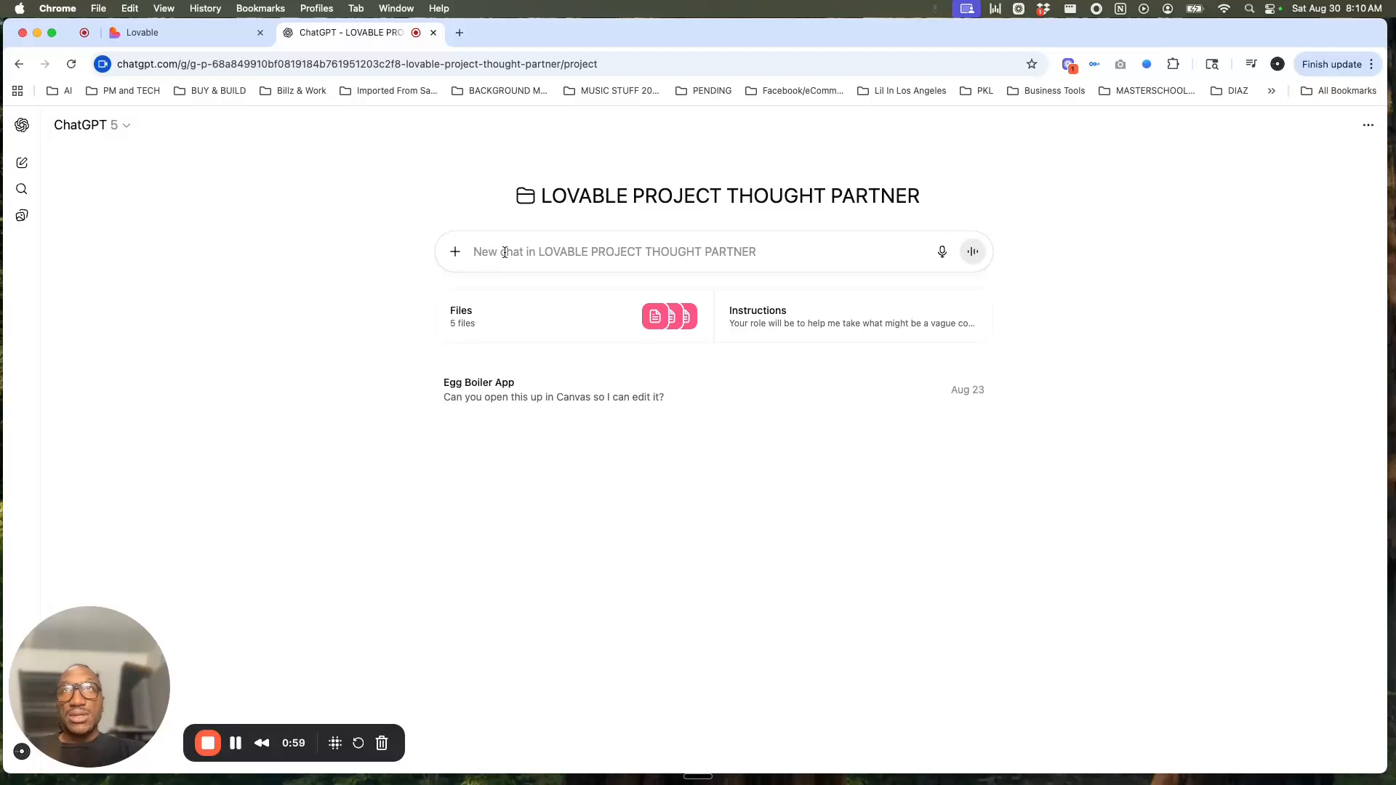
pyautogui.click(504, 252)
pyautogui.write('You work for a large (or a productive!) team and you’re in charge of tracking, documenting and letting everyone know of the product/feature launches but you don’t have the time/energy among many other things you have to manage. You also don’t want to chase after stakeholders to get the product to next steps. So you want to create a product launch dashboard that solves this problem')
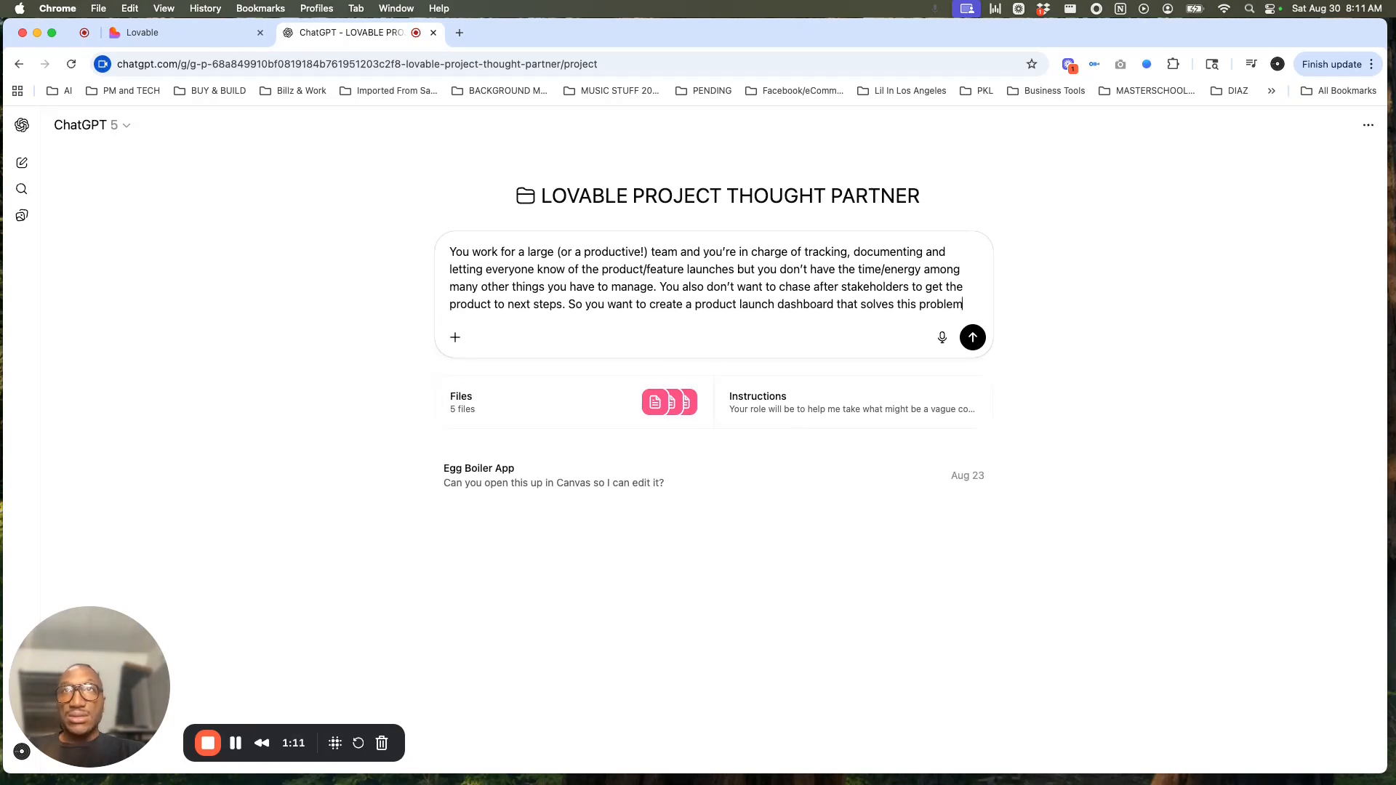
# - Attach the workflow diagram screenshot from the Desktop folder to the prompt and inspect it enlarged
pyautogui.click(454, 338)
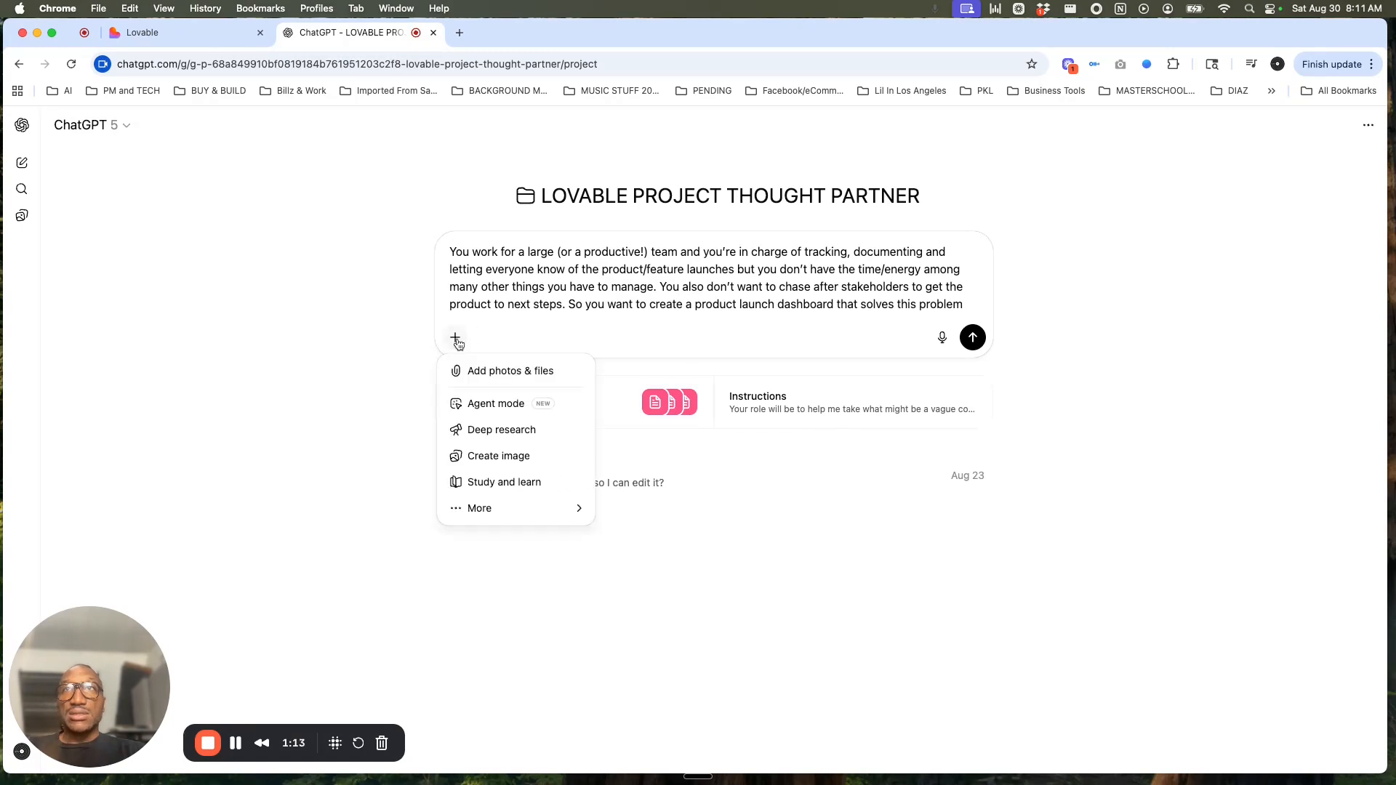
pyautogui.click(457, 370)
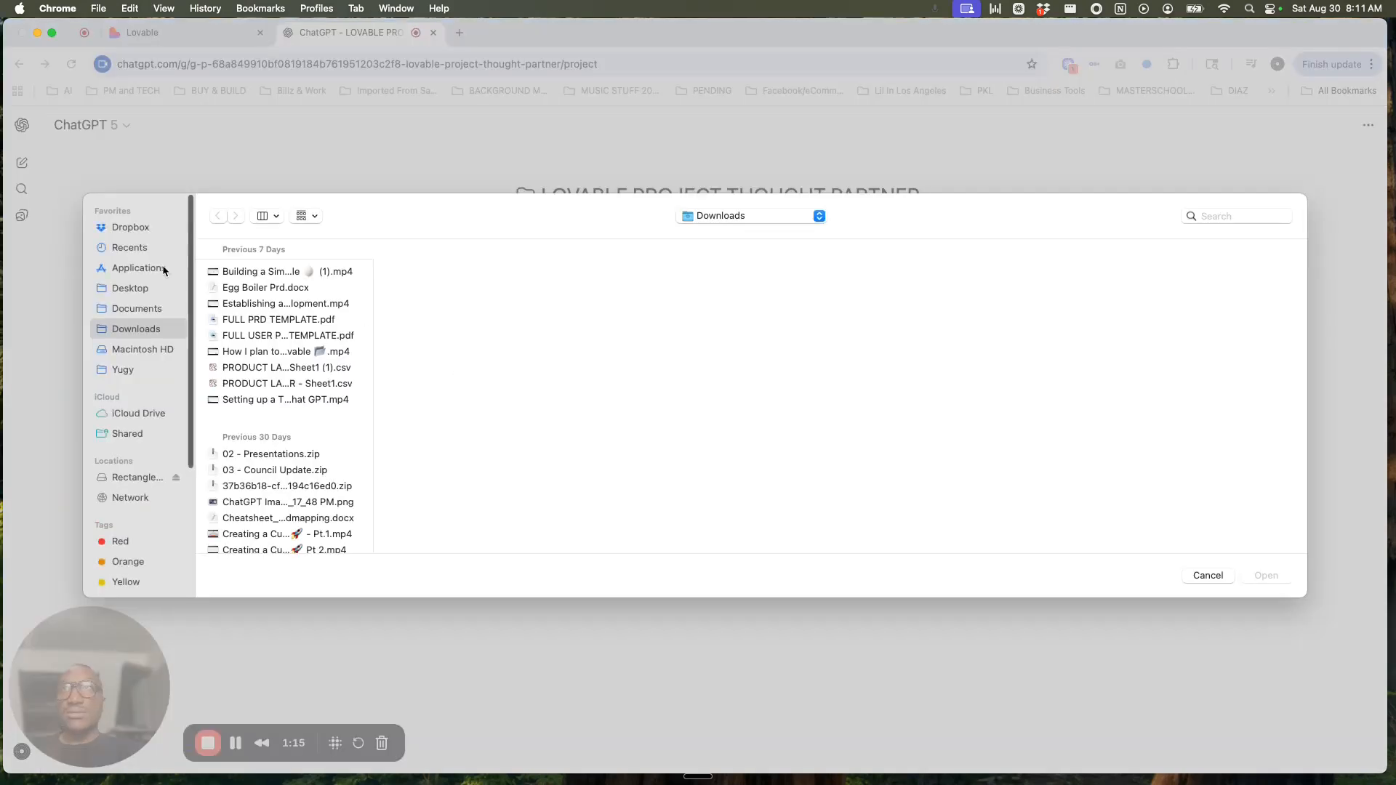
pyautogui.click(134, 289)
pyautogui.click(234, 273)
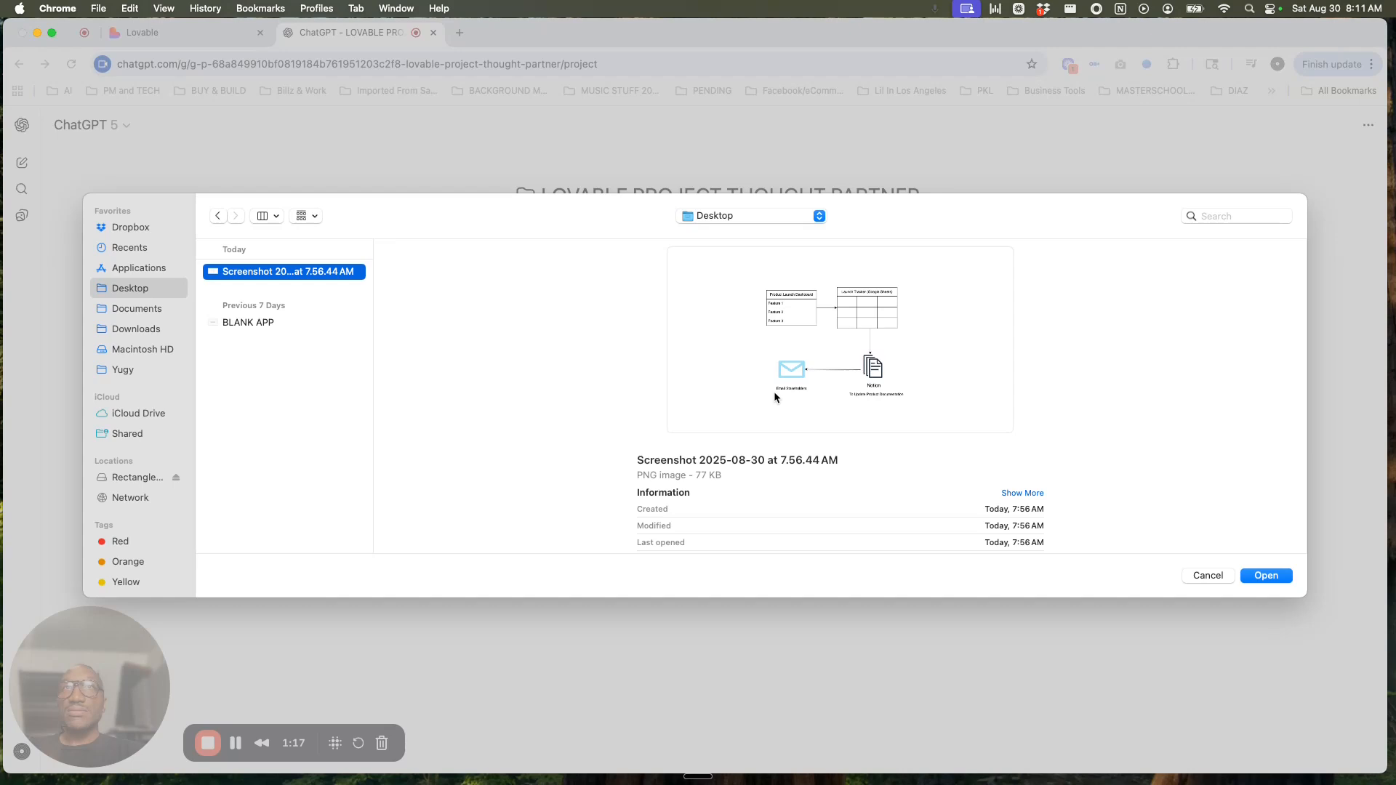
pyautogui.click(1263, 575)
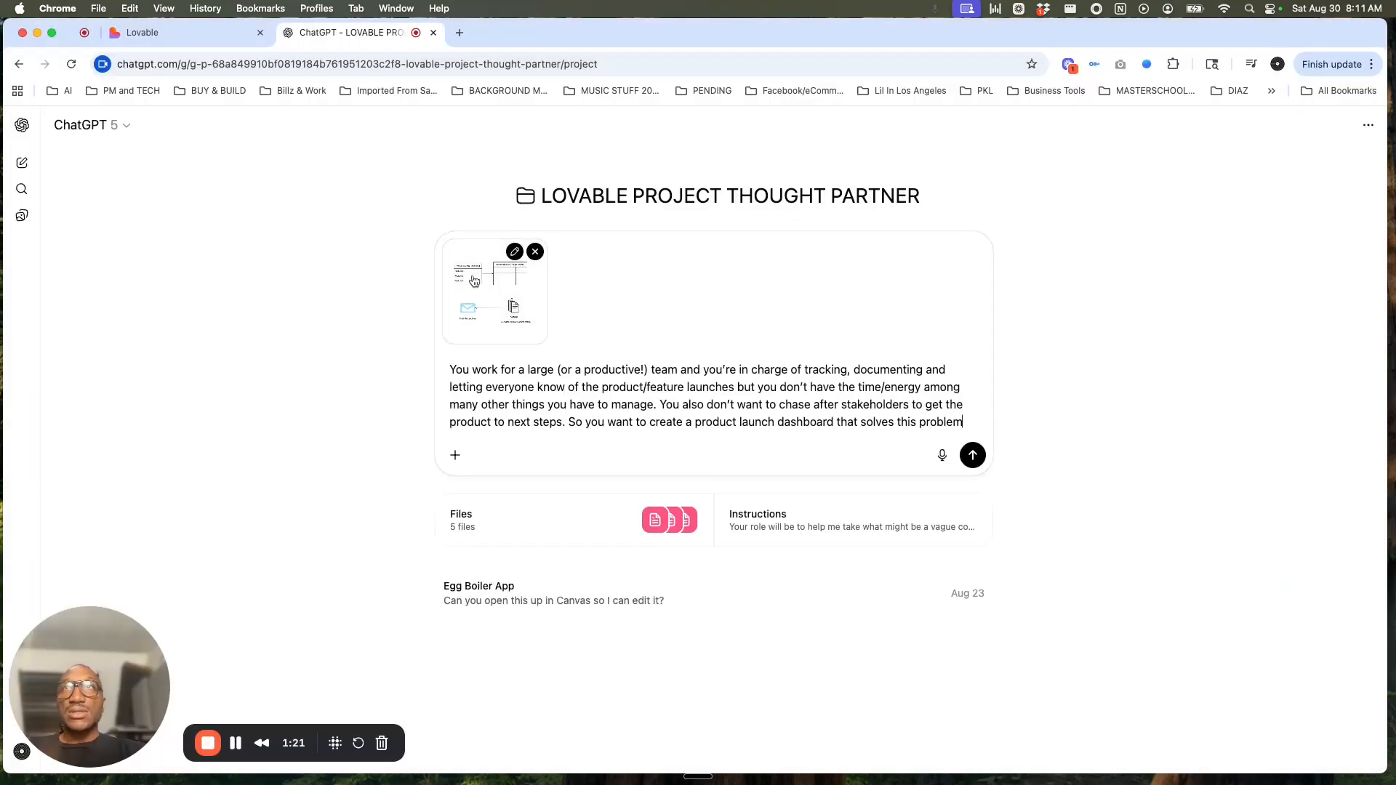
pyautogui.click(467, 282)
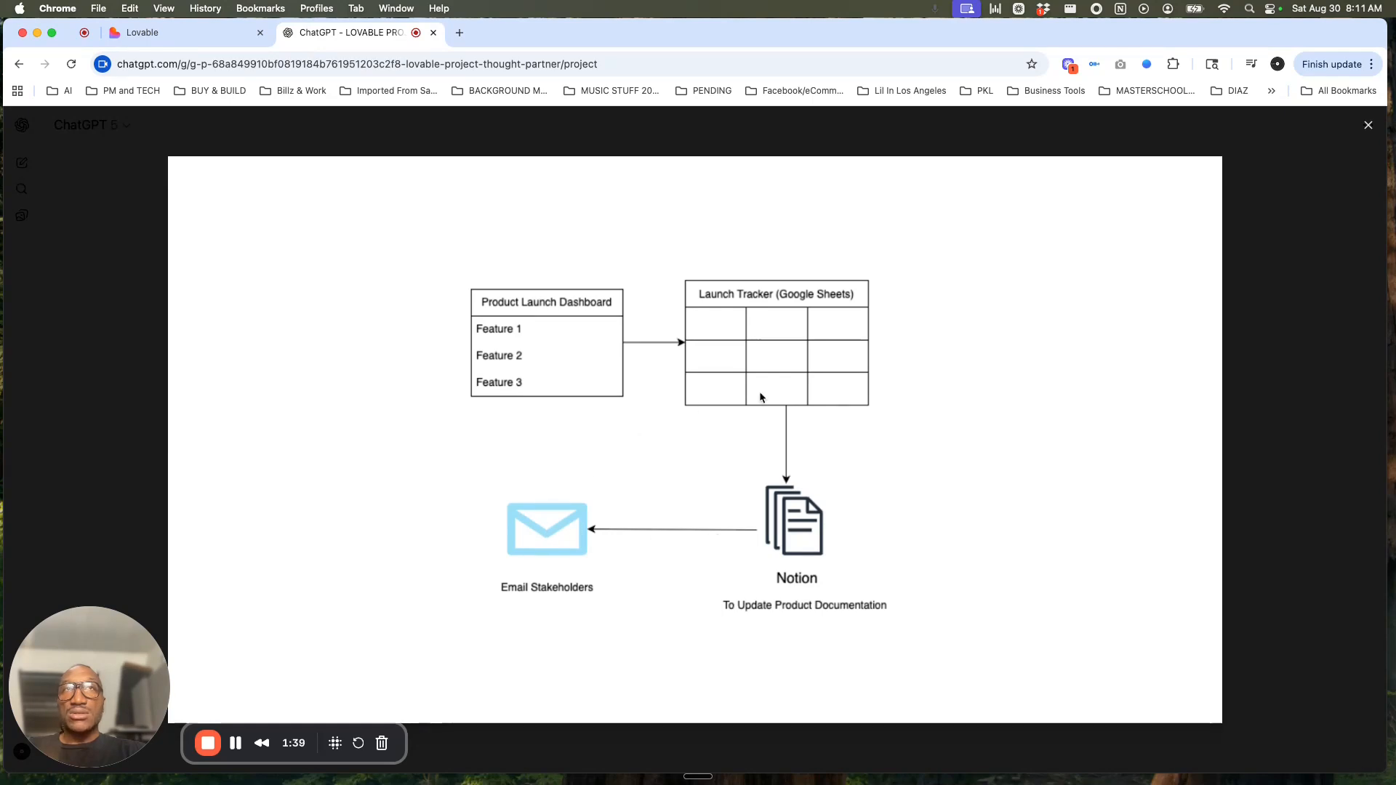
pyautogui.click(1366, 128)
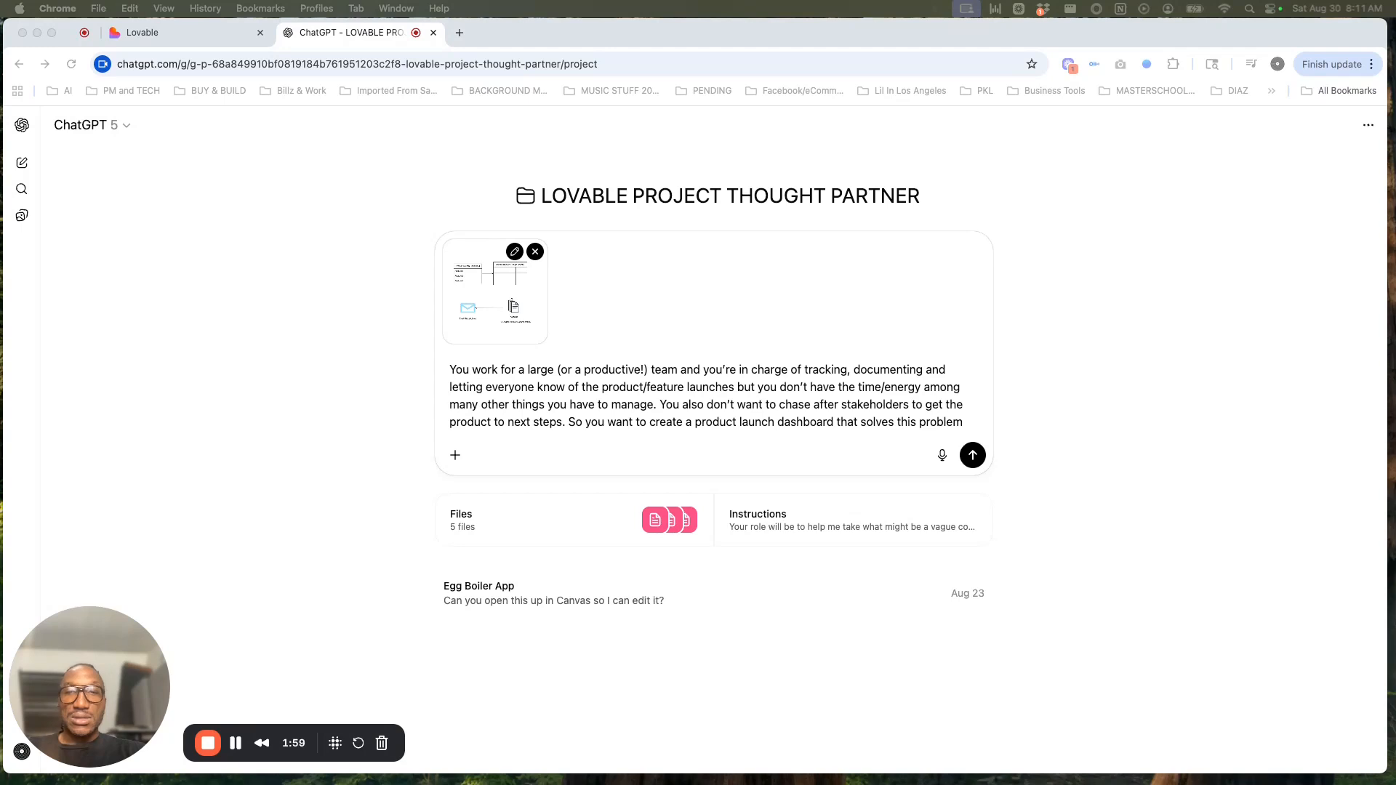
# - Append the solution components below the problem description: launch dashboard, Zap with its webhook and actions, Google Spreadsheet, Gmail template and Notion database
pyautogui.click(971, 426)
pyautogui.hotkey('shift', 'Return')
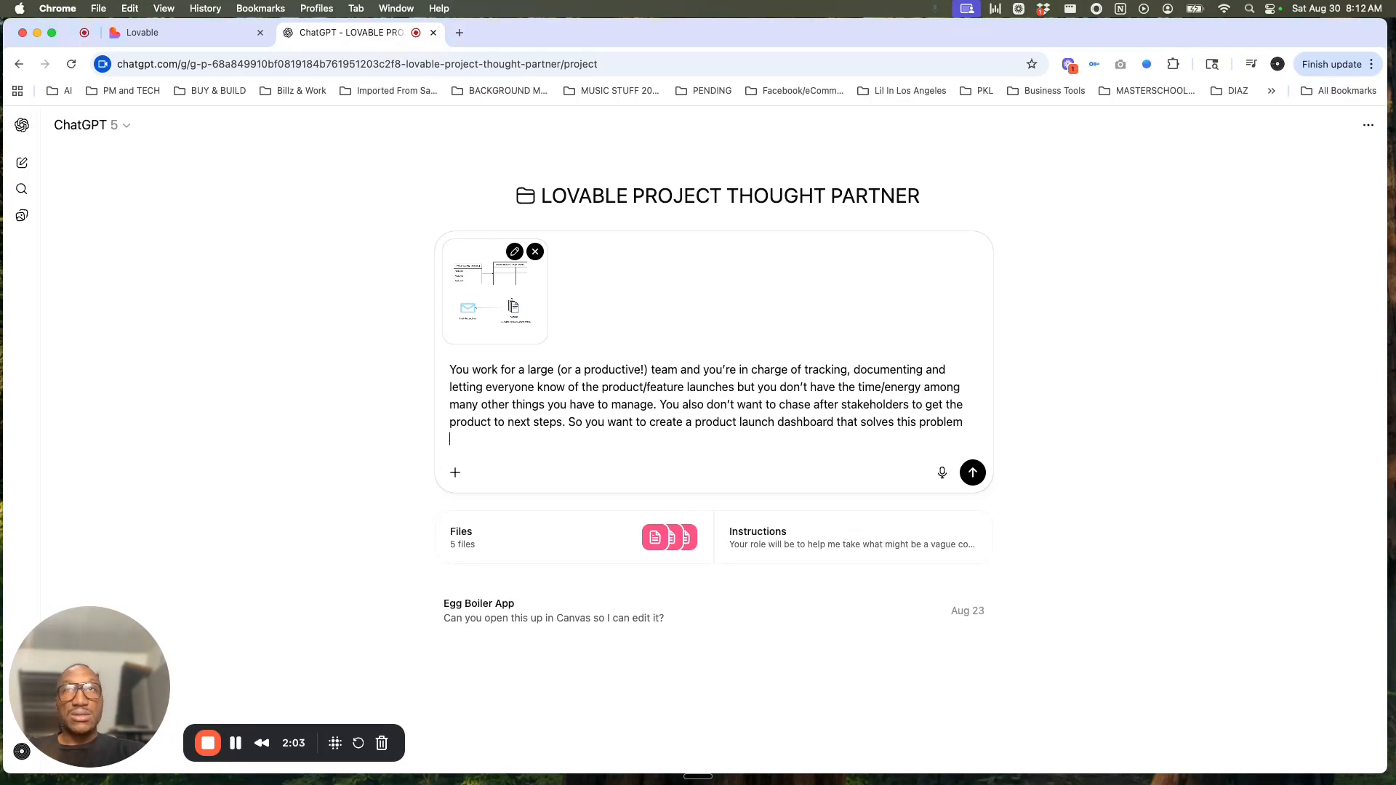
pyautogui.hotkey('shift', 'Return')
pyautogui.write('A product launch dashboard showing all the entries as well as Zapier configuration steps and Email/Notion email templates created by Lovable. A Zap that has the following: A webhook triggered by a new submission made to the product dashboard in step 1. A Google Spreadsheet action item that adds a new row to the spreadsheet whenever a new entry is made A Notion database/page entry action item that gets created to record info A Gmail (or other email server) action item to send the product launch email to all of the stakeholders')
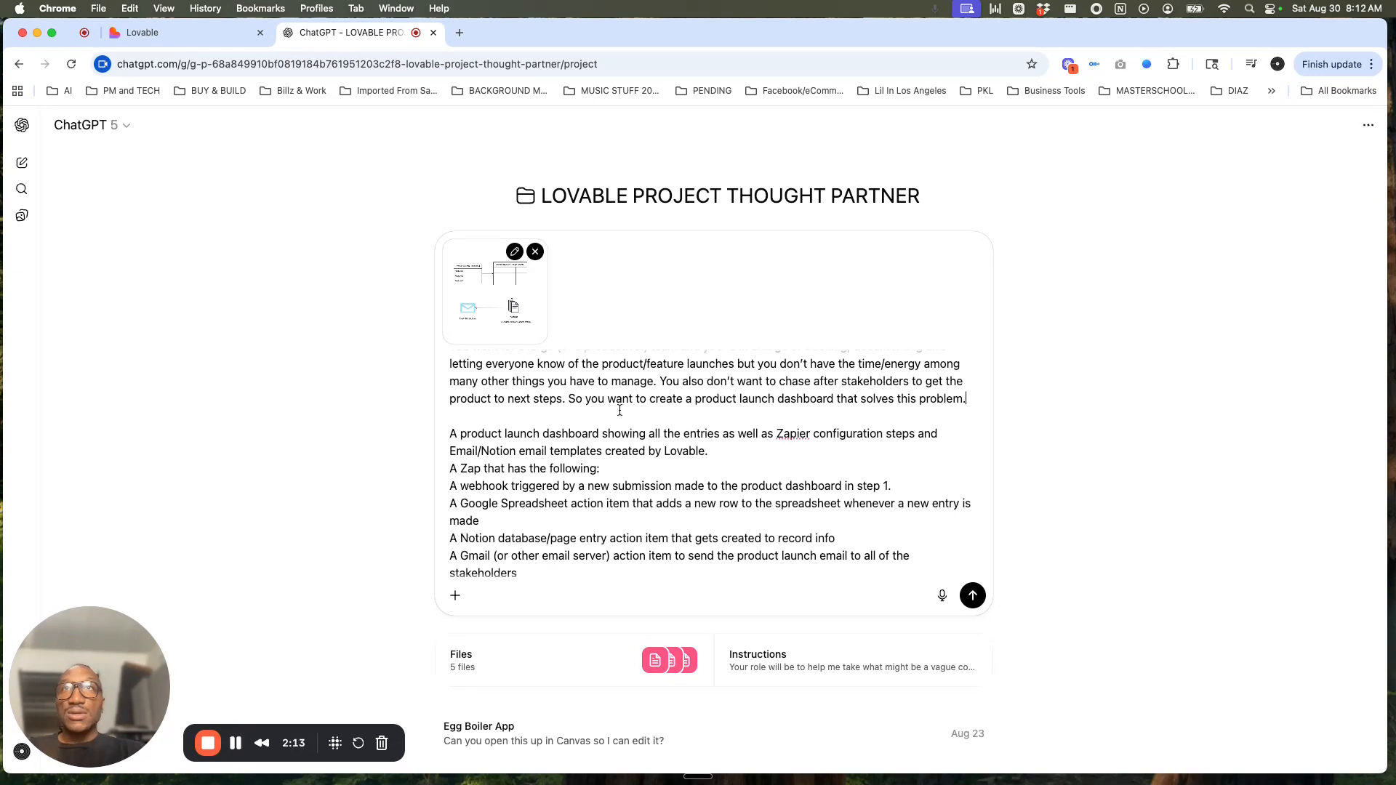
# - Introduce the list with "Here are the components;" and number its items 1 to 5, ending with the Notion database/entry
pyautogui.write('Here are')
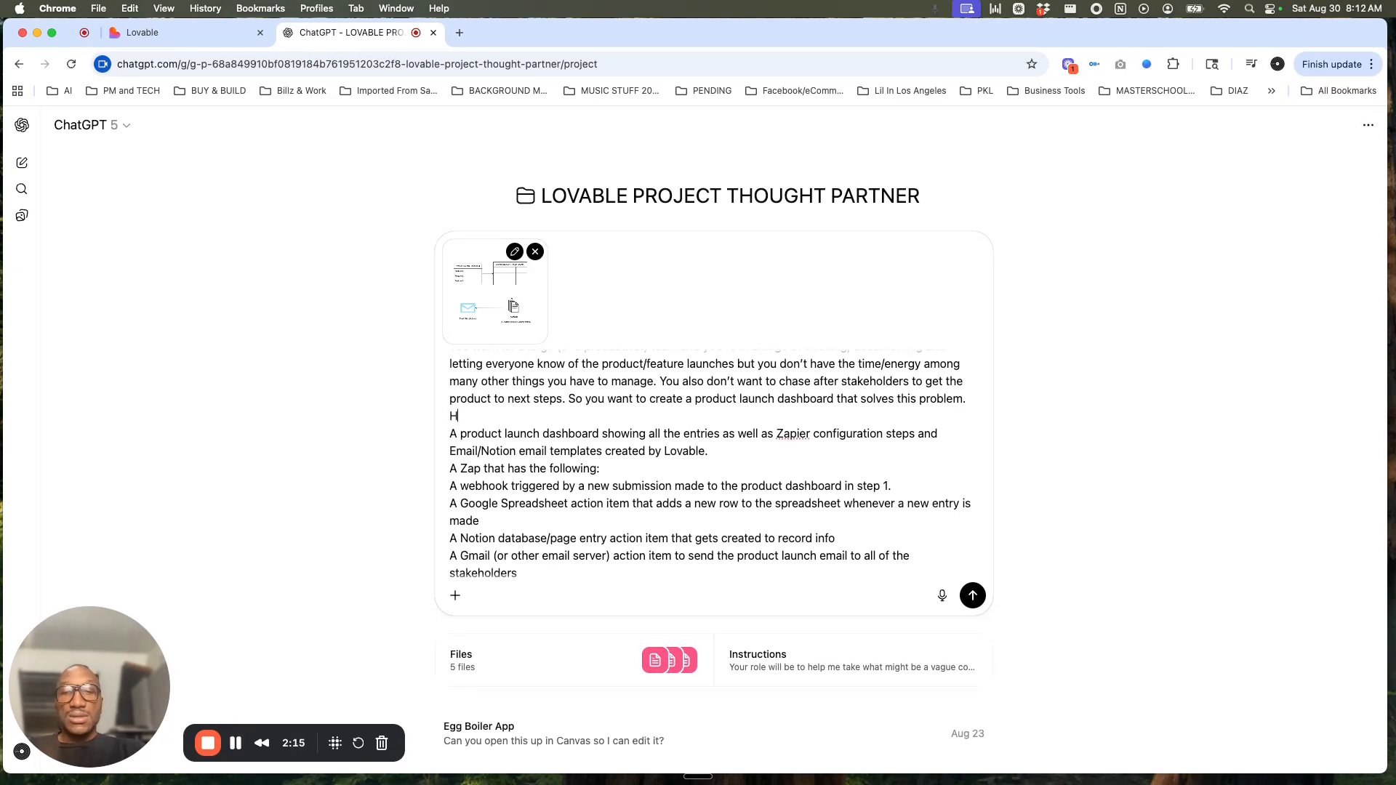
pyautogui.write('omp')
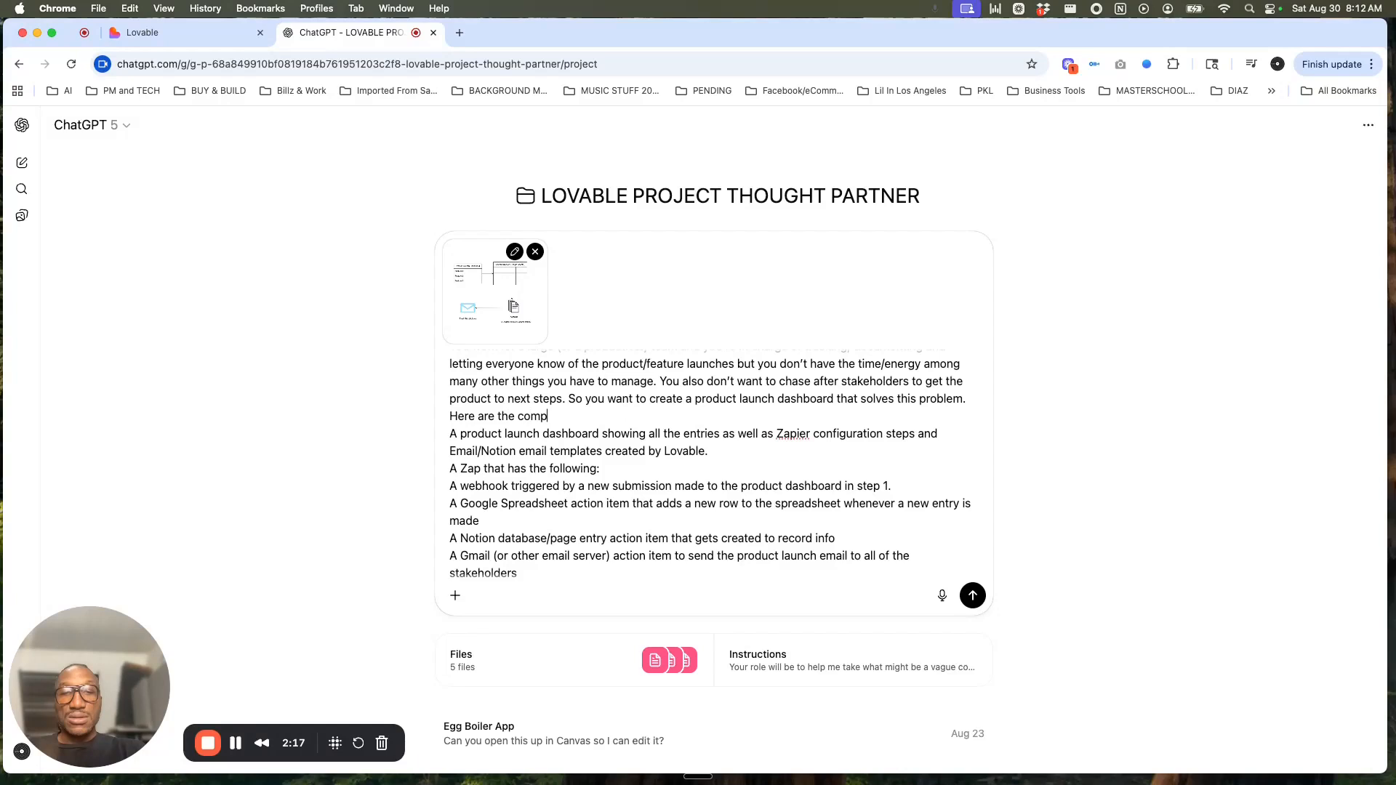
pyautogui.write('onents;')
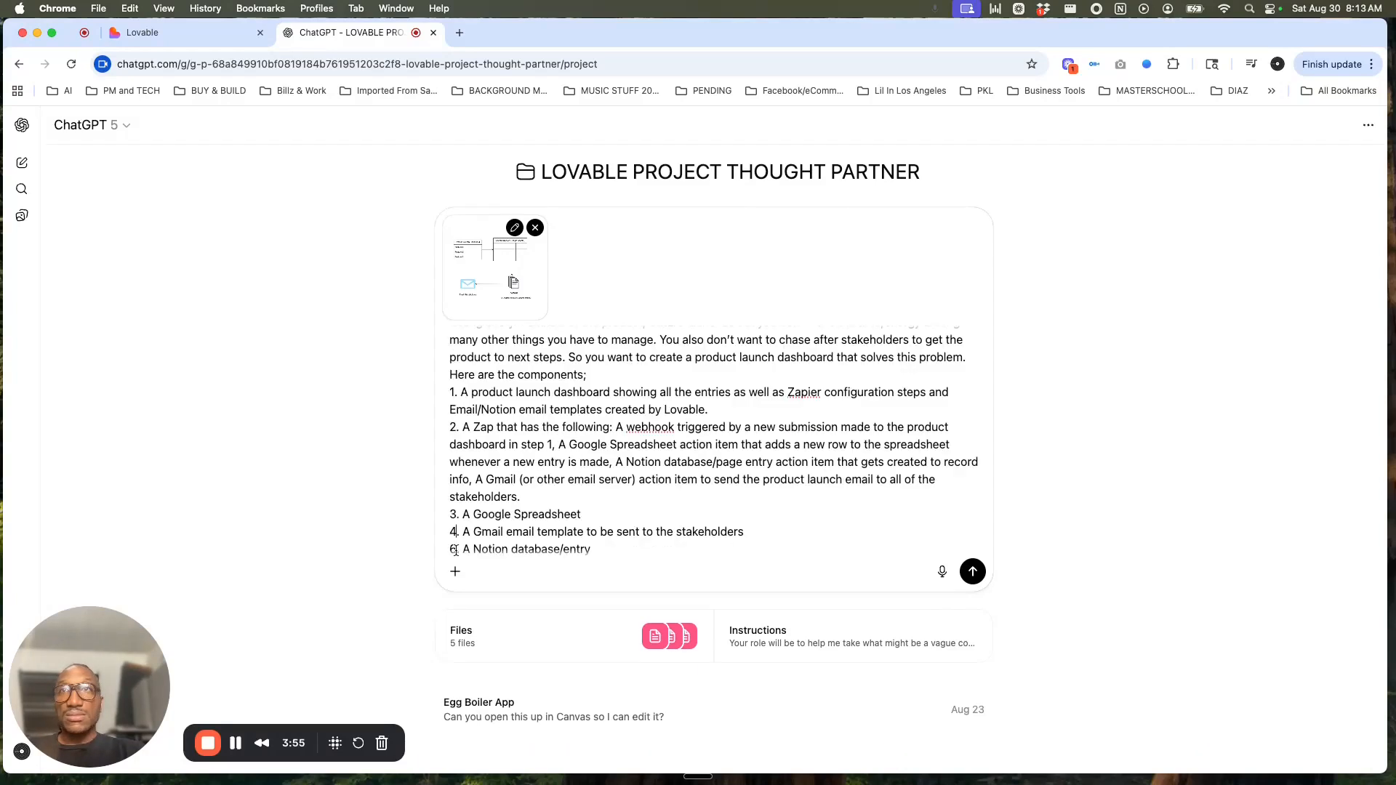
pyautogui.press('BackSpace')
pyautogui.write('5')
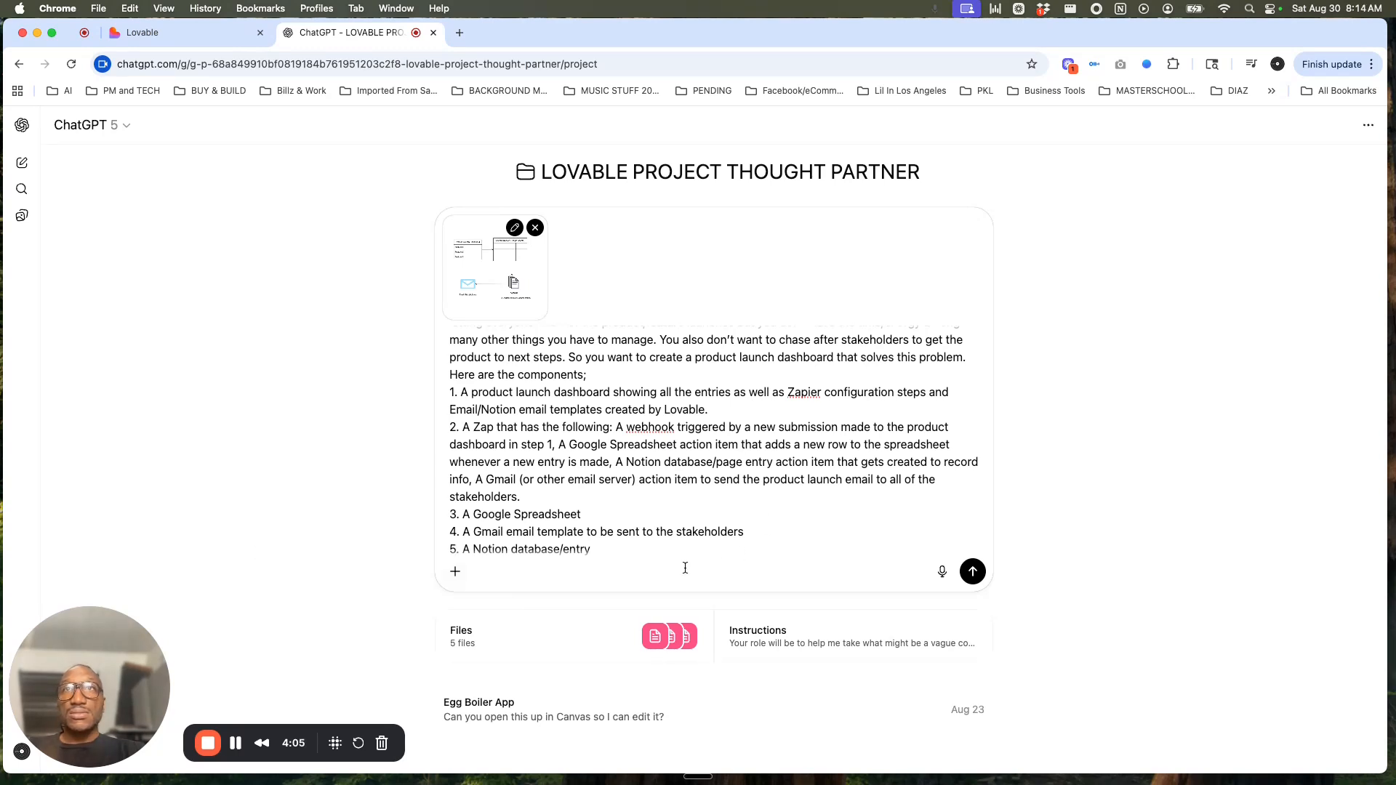
# - Close the prompt with "Please help me come up with a Lovable PRD for this that I can use as my prompt in Lovable."
pyautogui.scroll(3, 708, 522)
pyautogui.scroll(-4, 707, 522)
pyautogui.scroll(3, 707, 522)
pyautogui.scroll(-3, 708, 522)
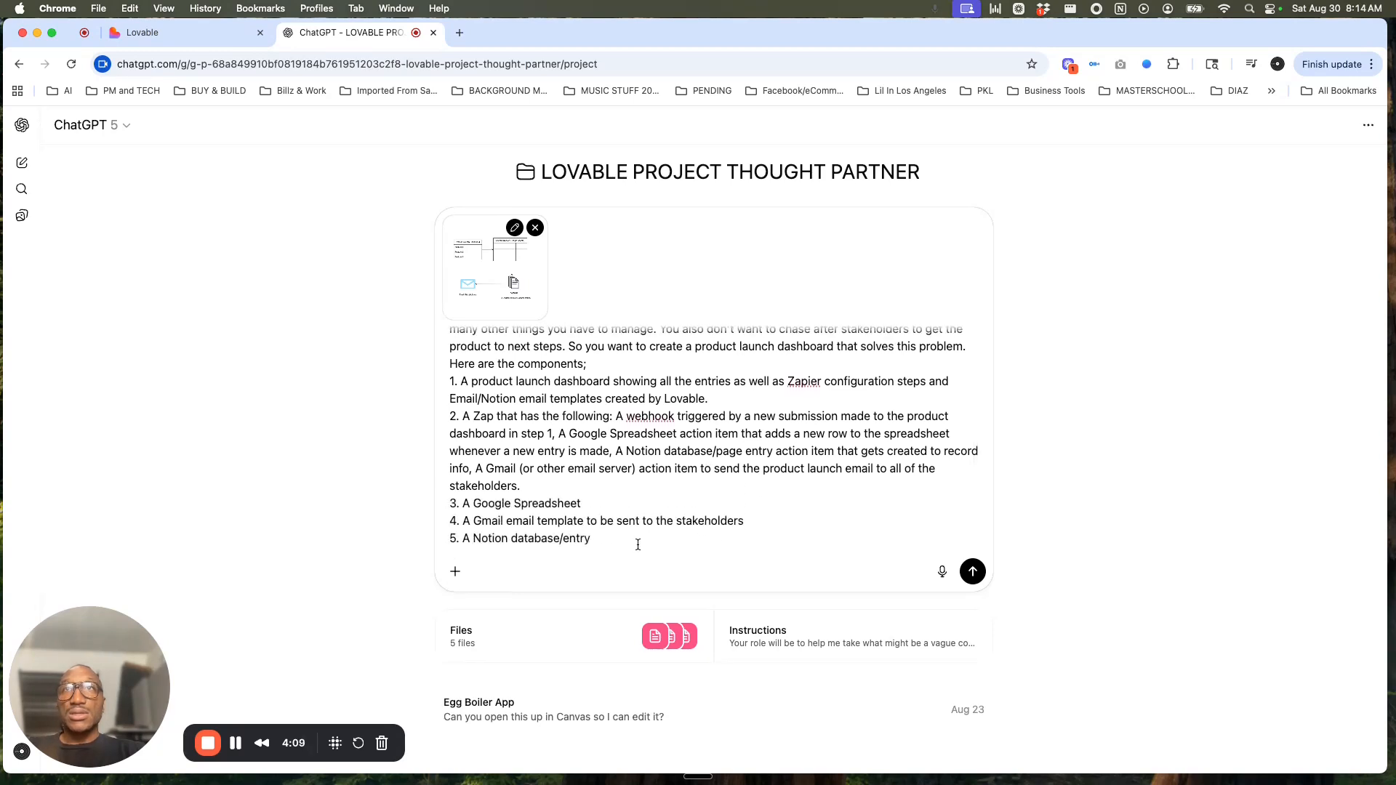
pyautogui.hotkey('shift', 'Return')
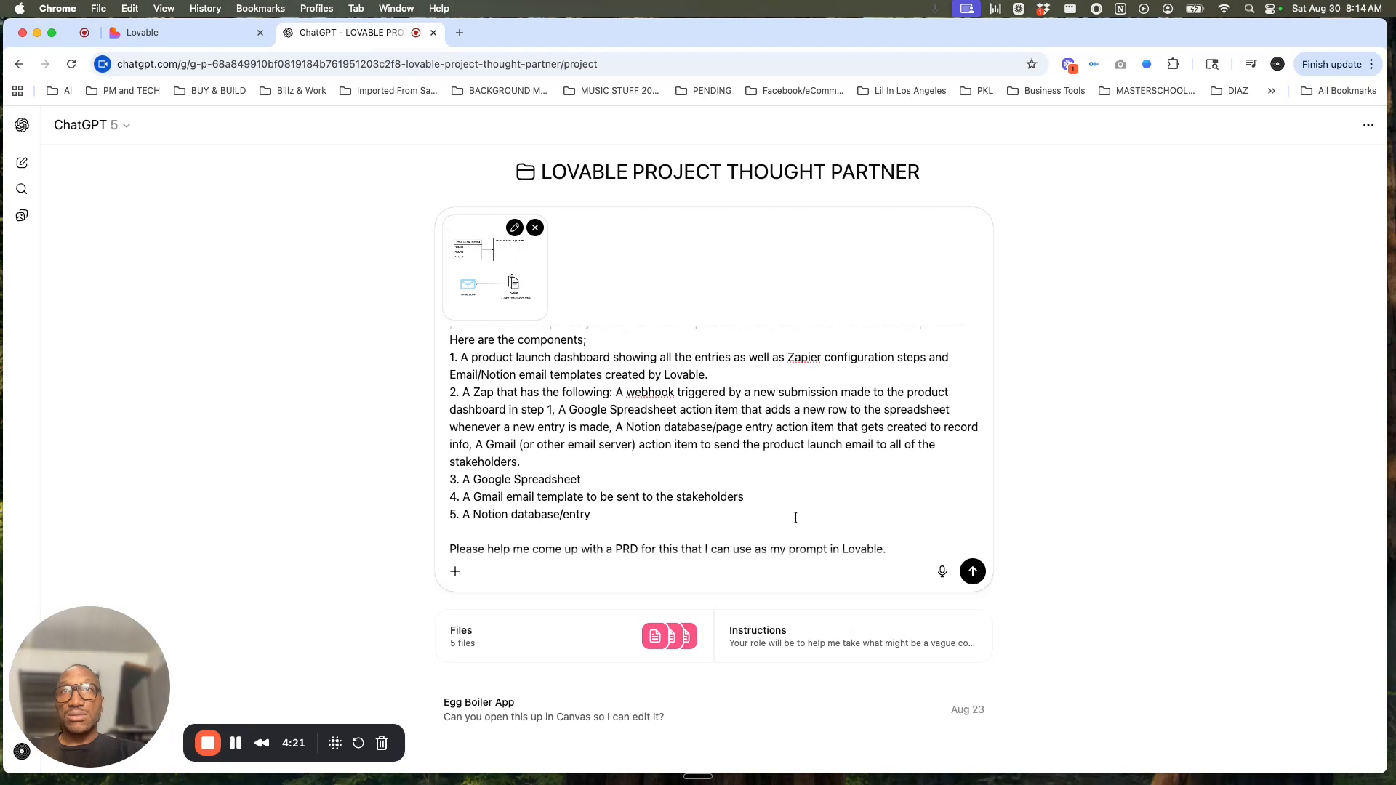
pyautogui.click(616, 548)
pyautogui.write('Lovabl')
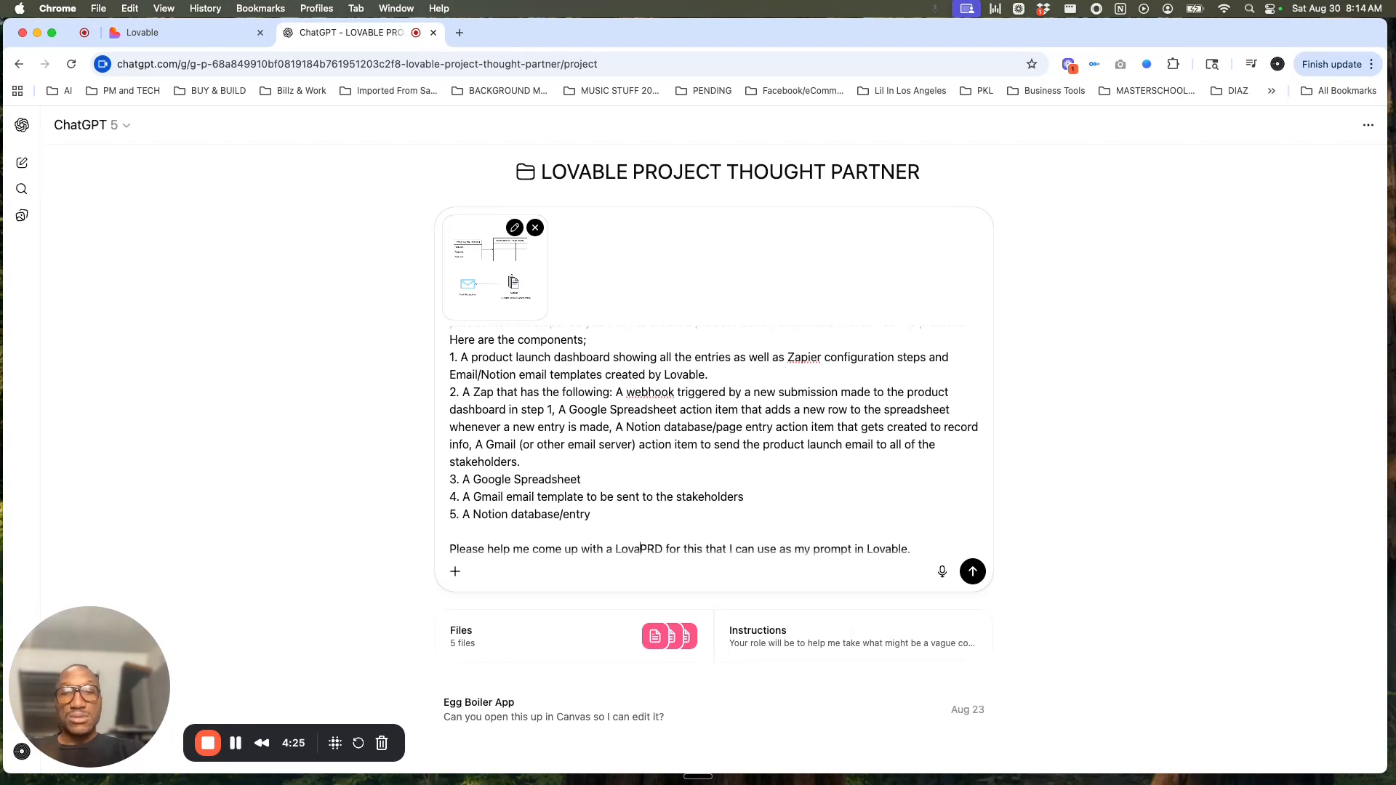
pyautogui.write('e')
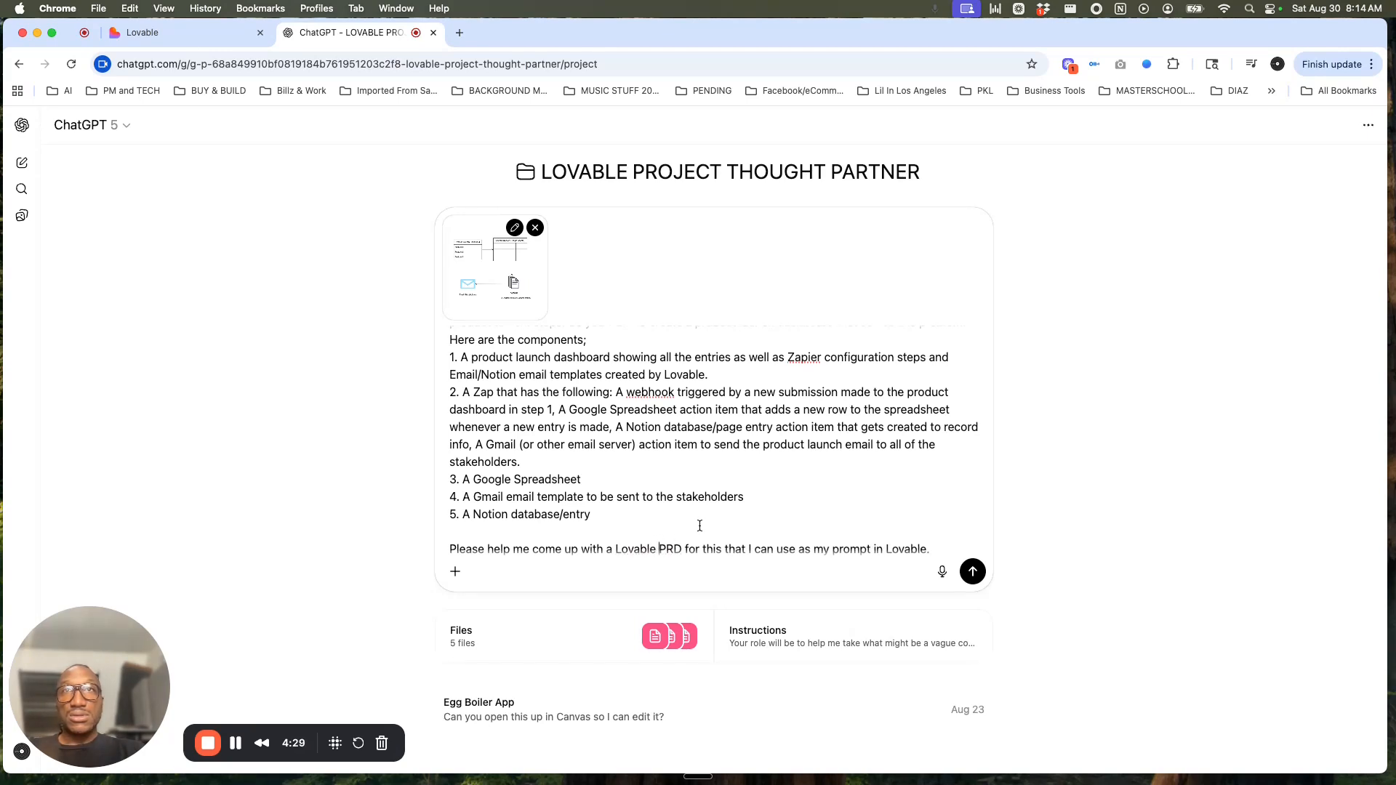
pyautogui.scroll(-1, 696, 526)
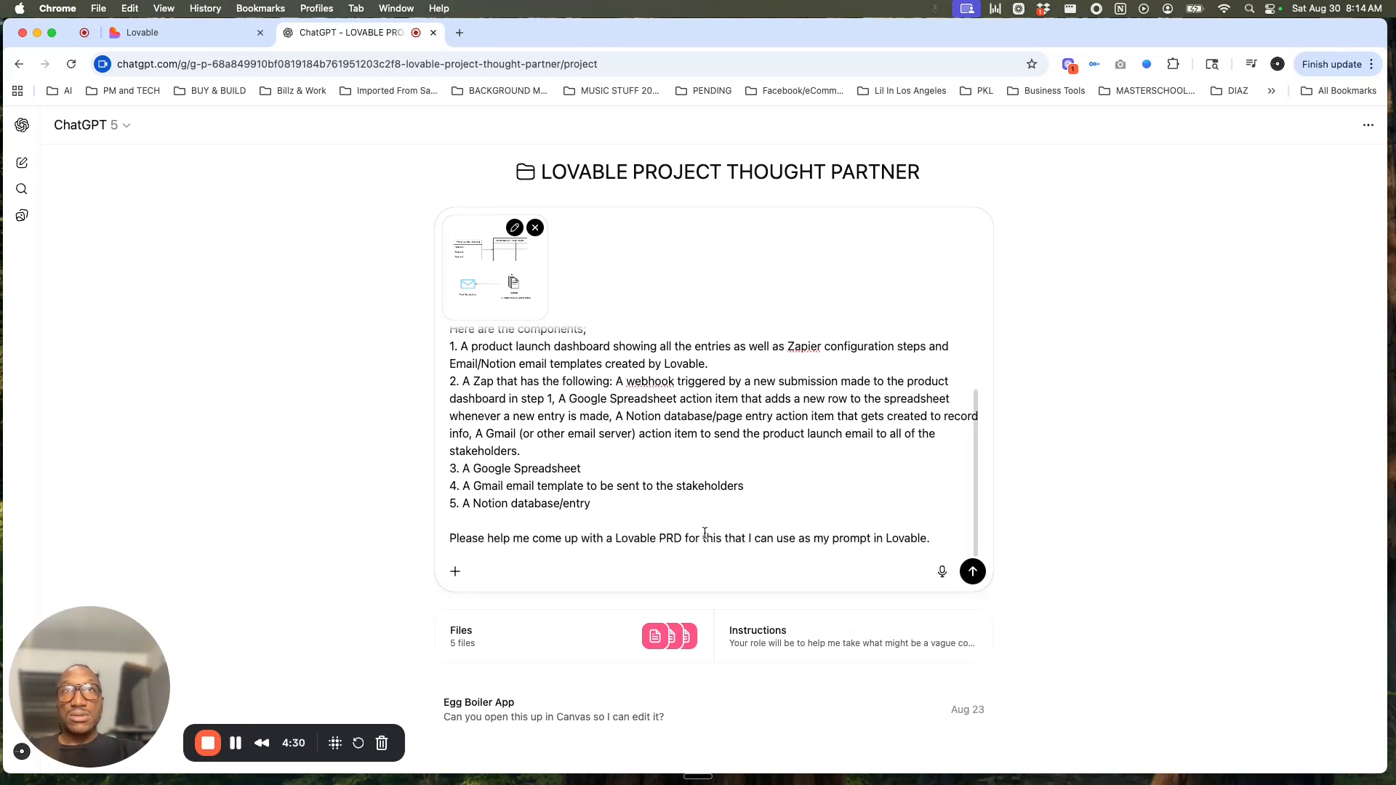
# - Remove "in Lovable" from the end of the closing request and send the prompt
pyautogui.click(925, 540)
pyautogui.press('BackSpace')
pyautogui.press('BackSpace')
pyautogui.press('BackSpace')
pyautogui.press('BackSpace')
pyautogui.press('BackSpace')
pyautogui.press('BackSpace')
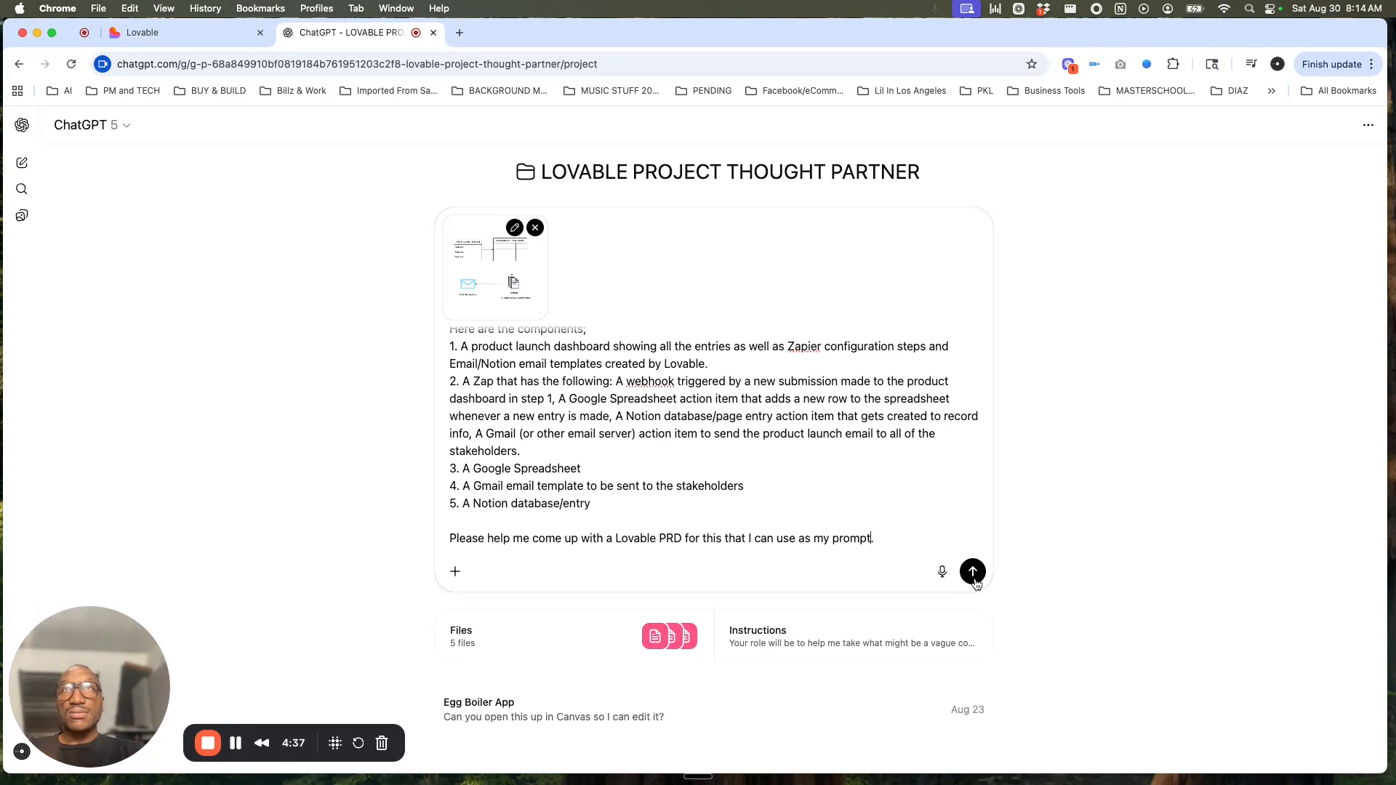
pyautogui.click(972, 572)
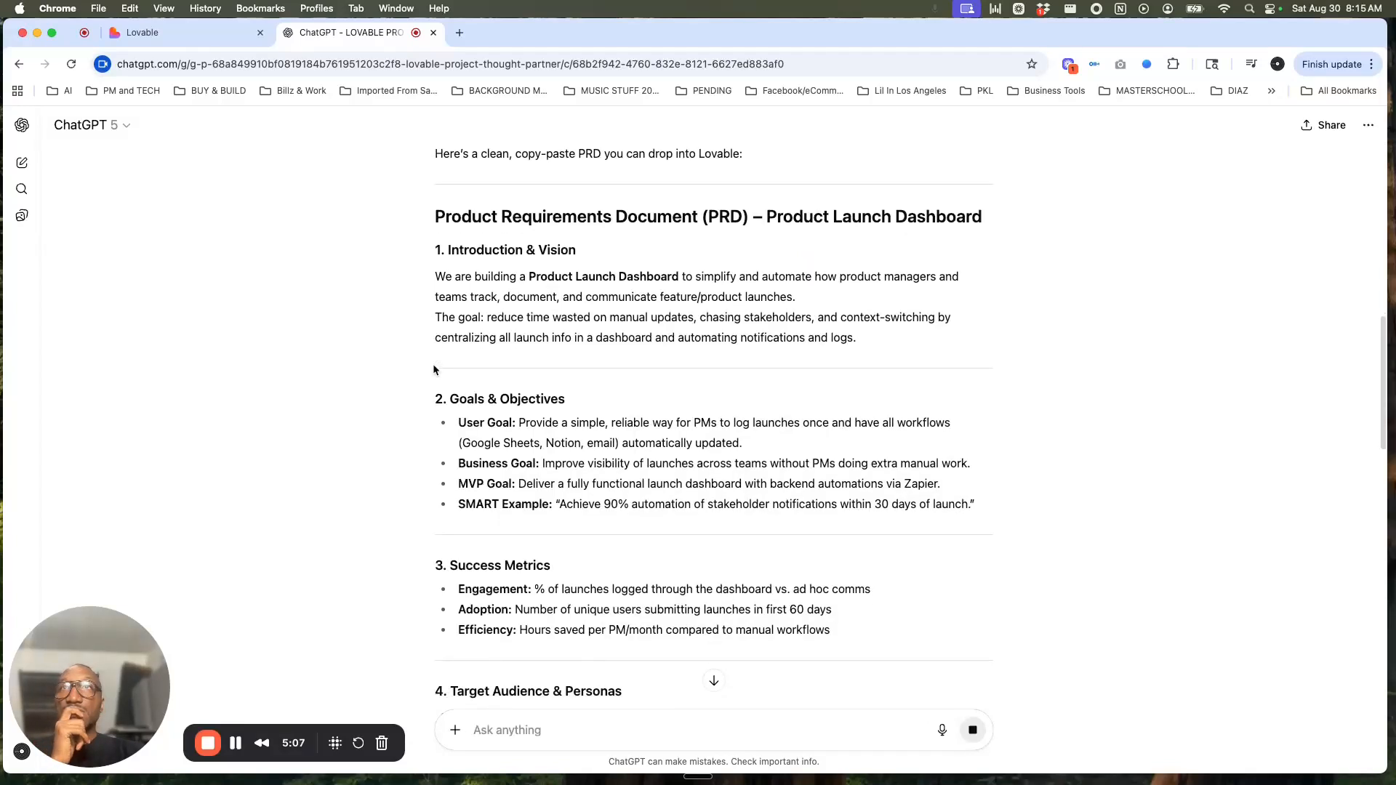
# - Read the generated PRD's introduction, goals, success metrics, target audience and user stories
pyautogui.scroll(-1, 434, 370)
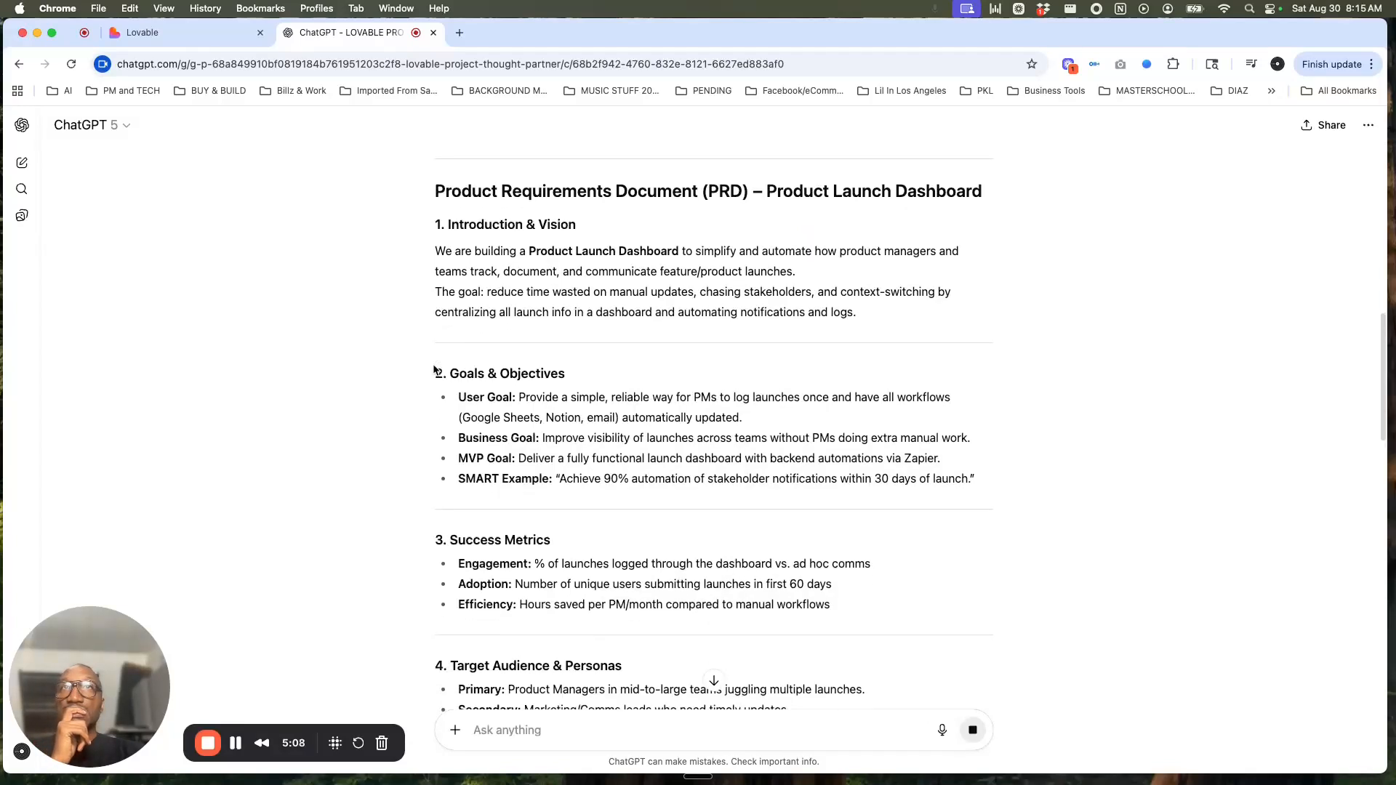
pyautogui.scroll(-3, 433, 369)
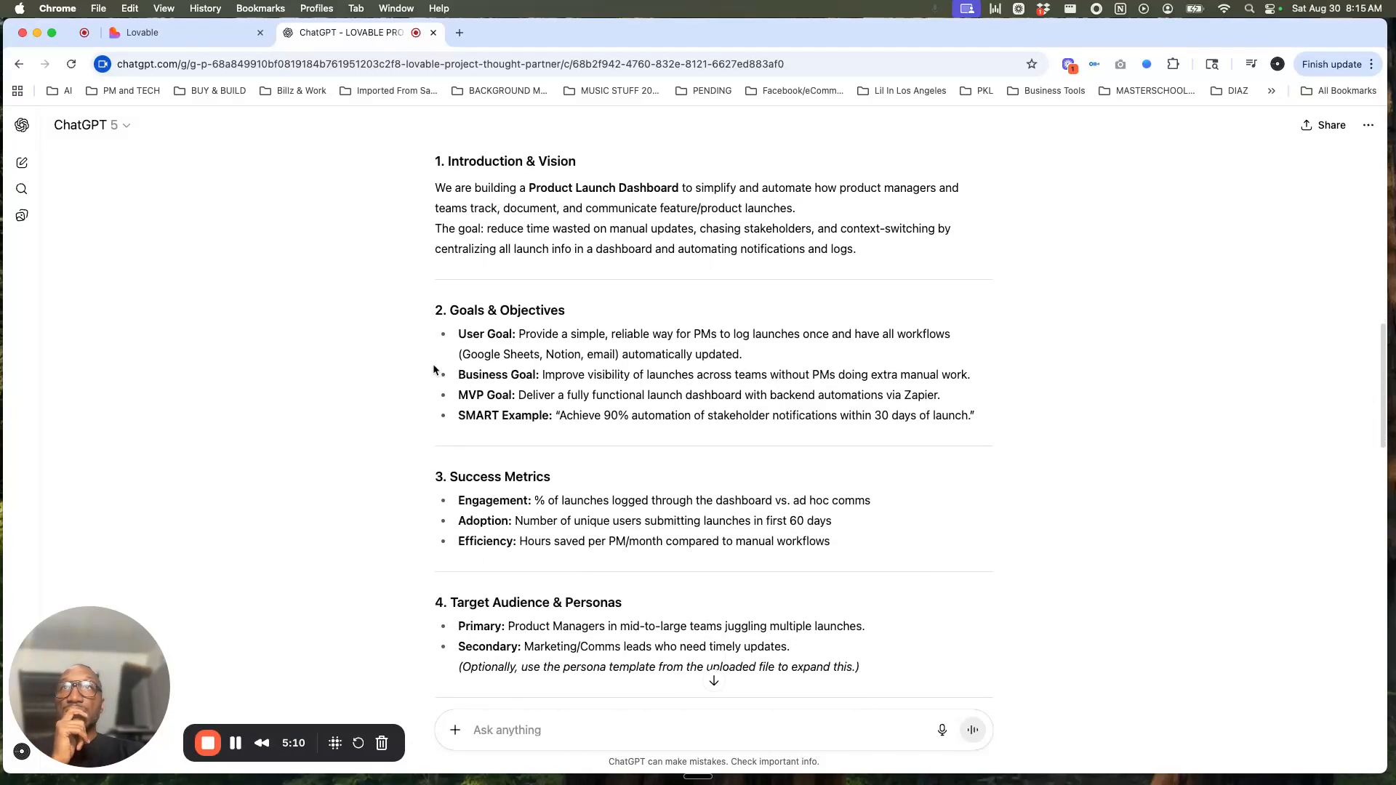
pyautogui.scroll(-2, 434, 369)
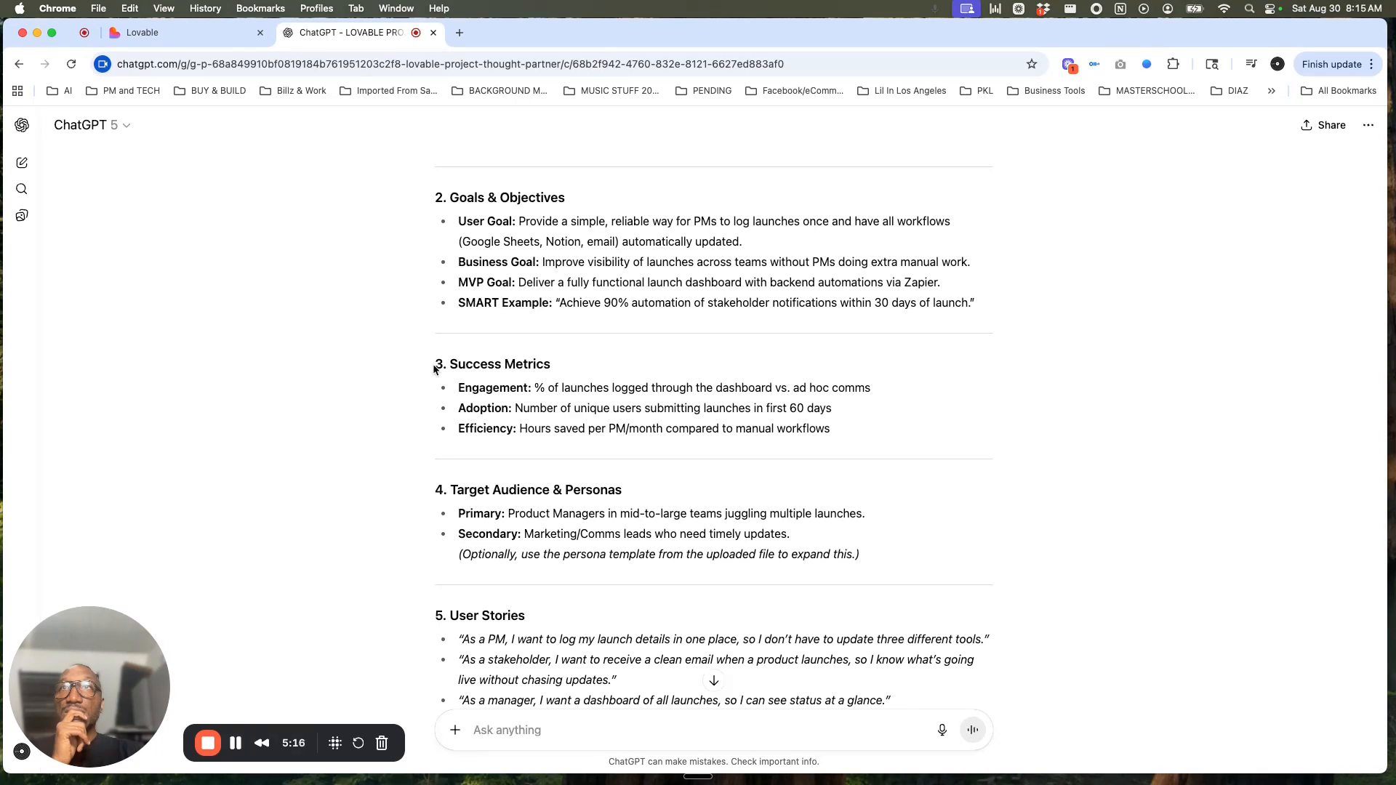
pyautogui.scroll(8, 433, 369)
pyautogui.scroll(2, 433, 369)
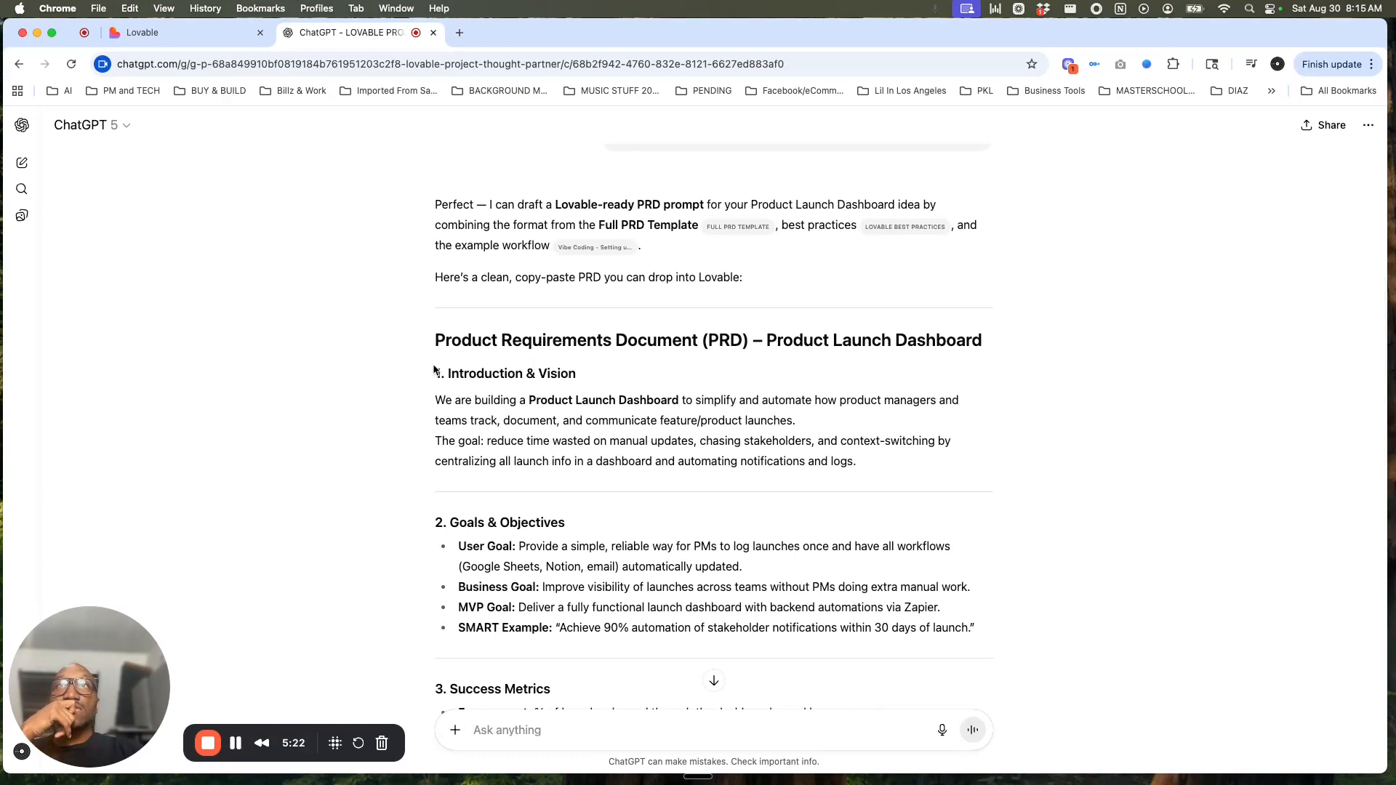
# - Read the PRD's goals, success metrics, target audience and user stories down to the start of the functional requirements
pyautogui.scroll(-3, 433, 369)
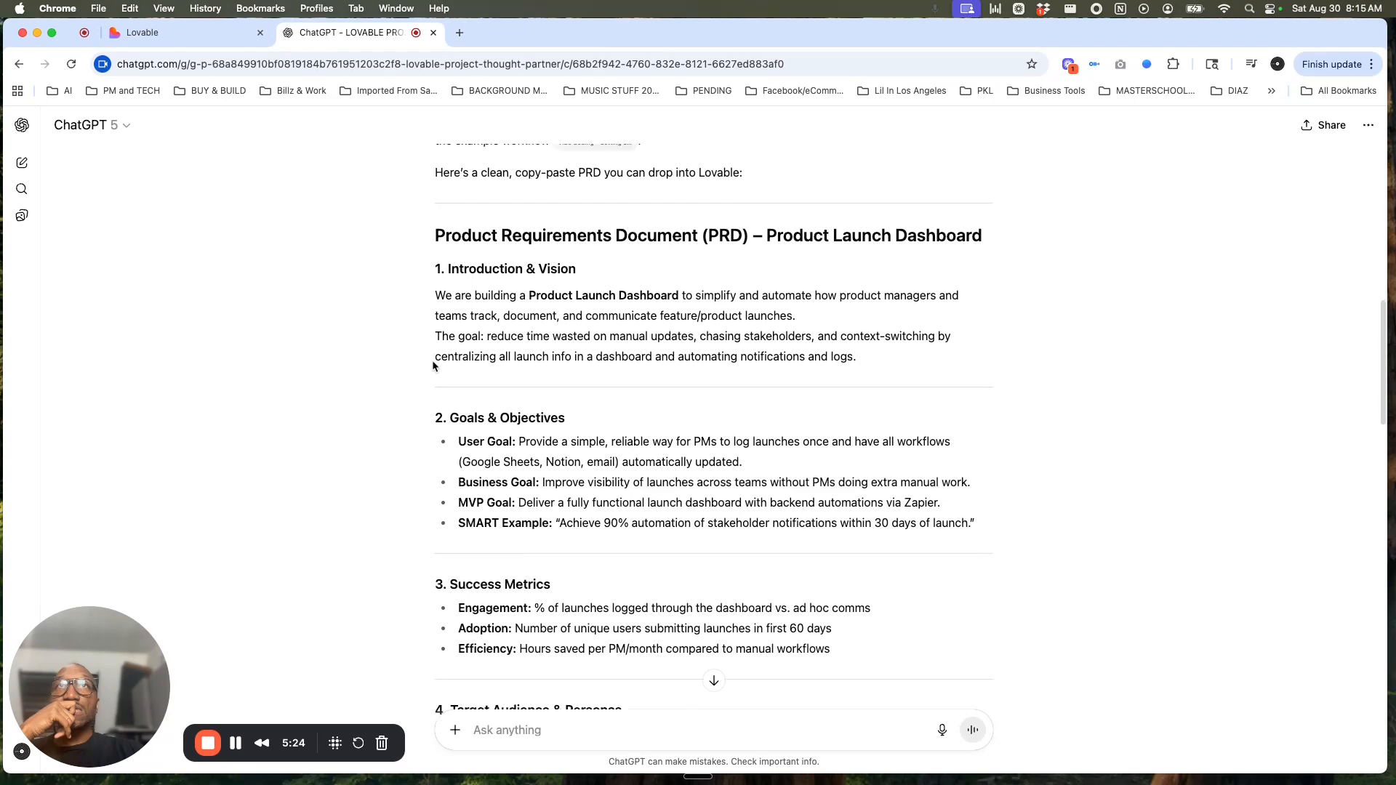
pyautogui.scroll(-2, 433, 366)
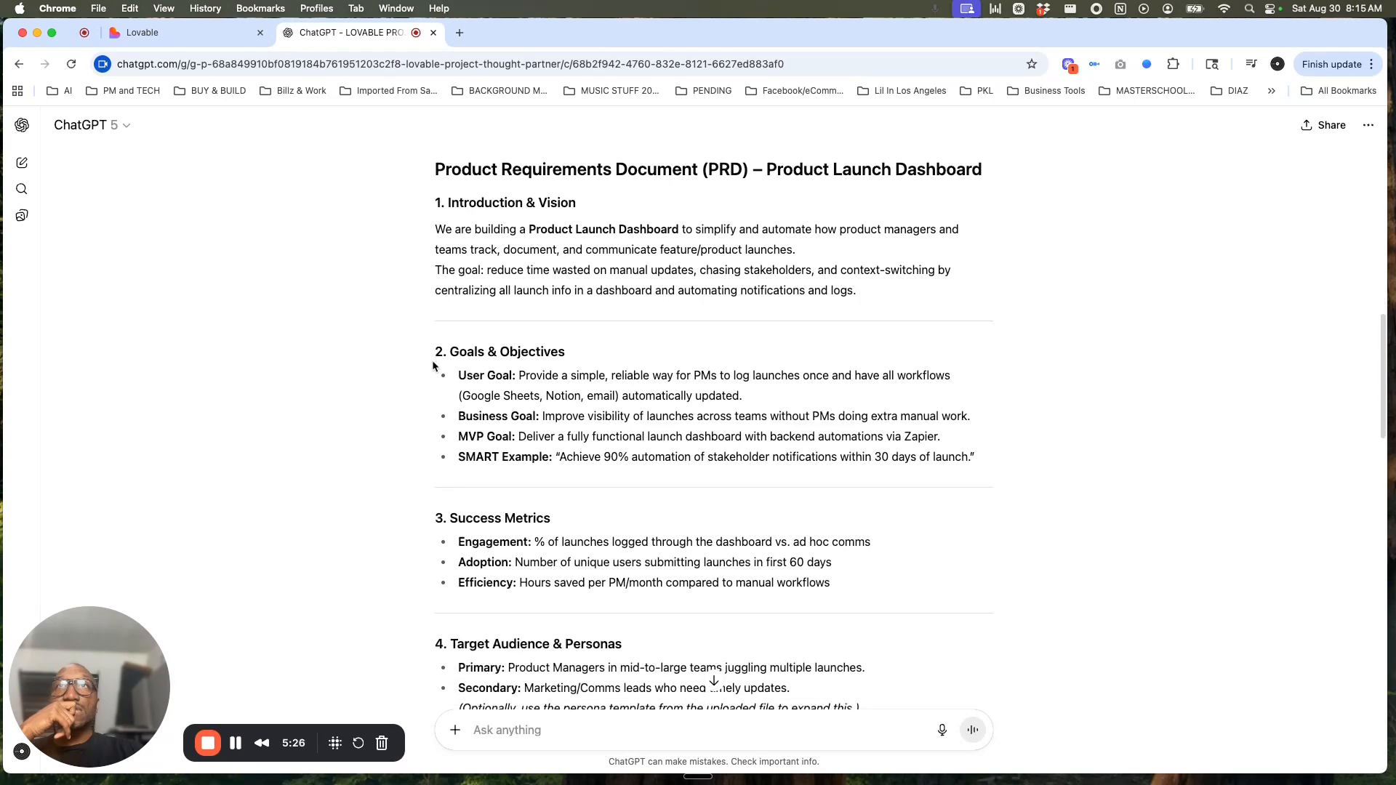
pyautogui.scroll(-2, 434, 366)
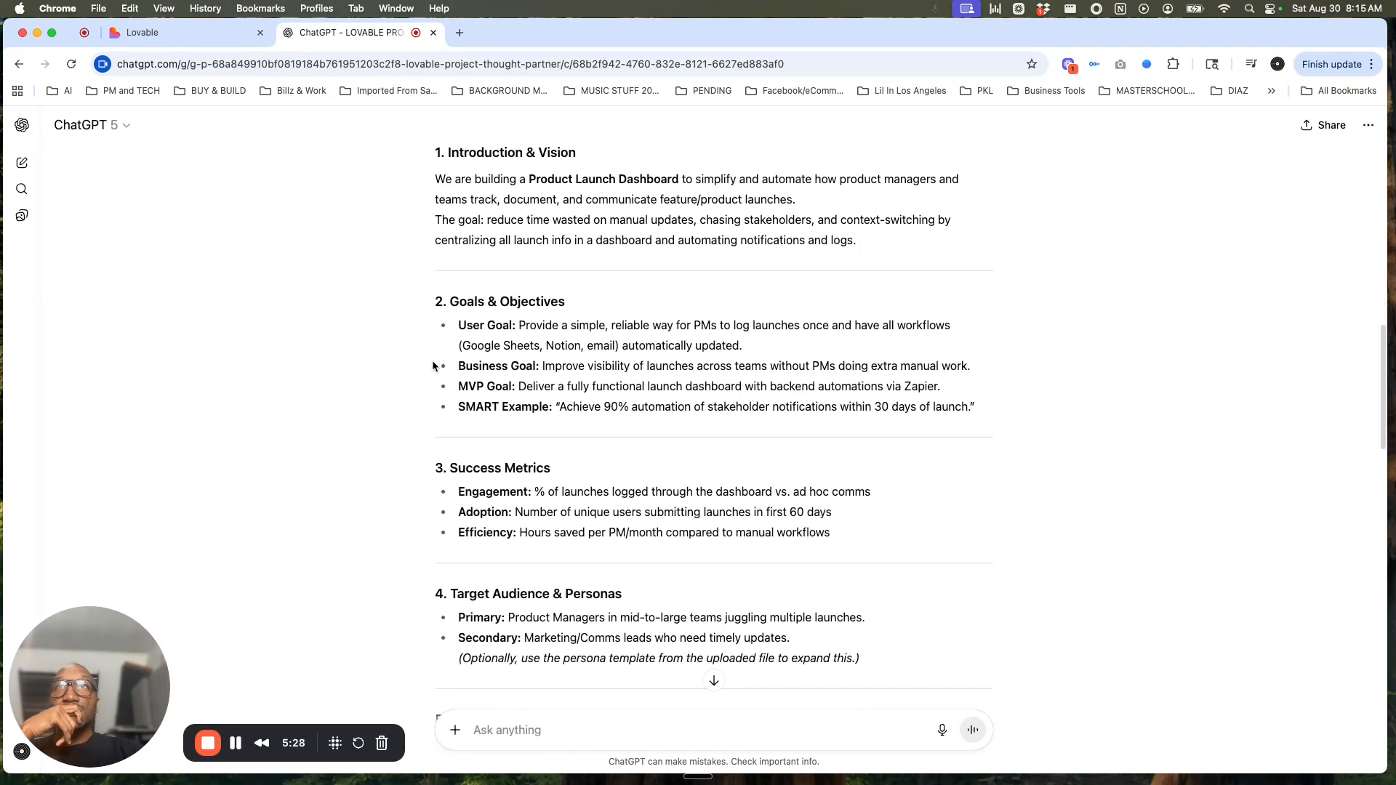
pyautogui.scroll(-2, 433, 365)
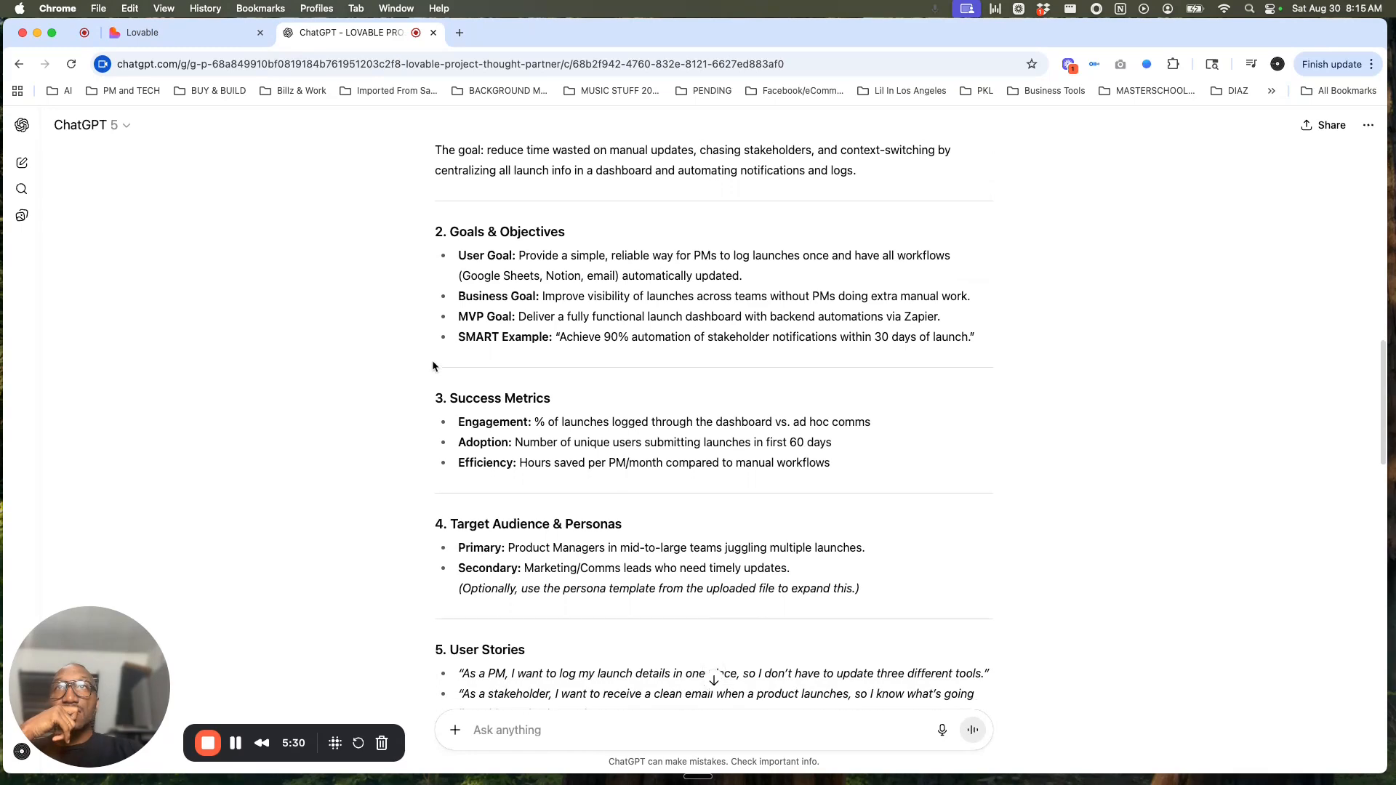
pyautogui.scroll(-1, 433, 365)
pyautogui.scroll(-2, 434, 365)
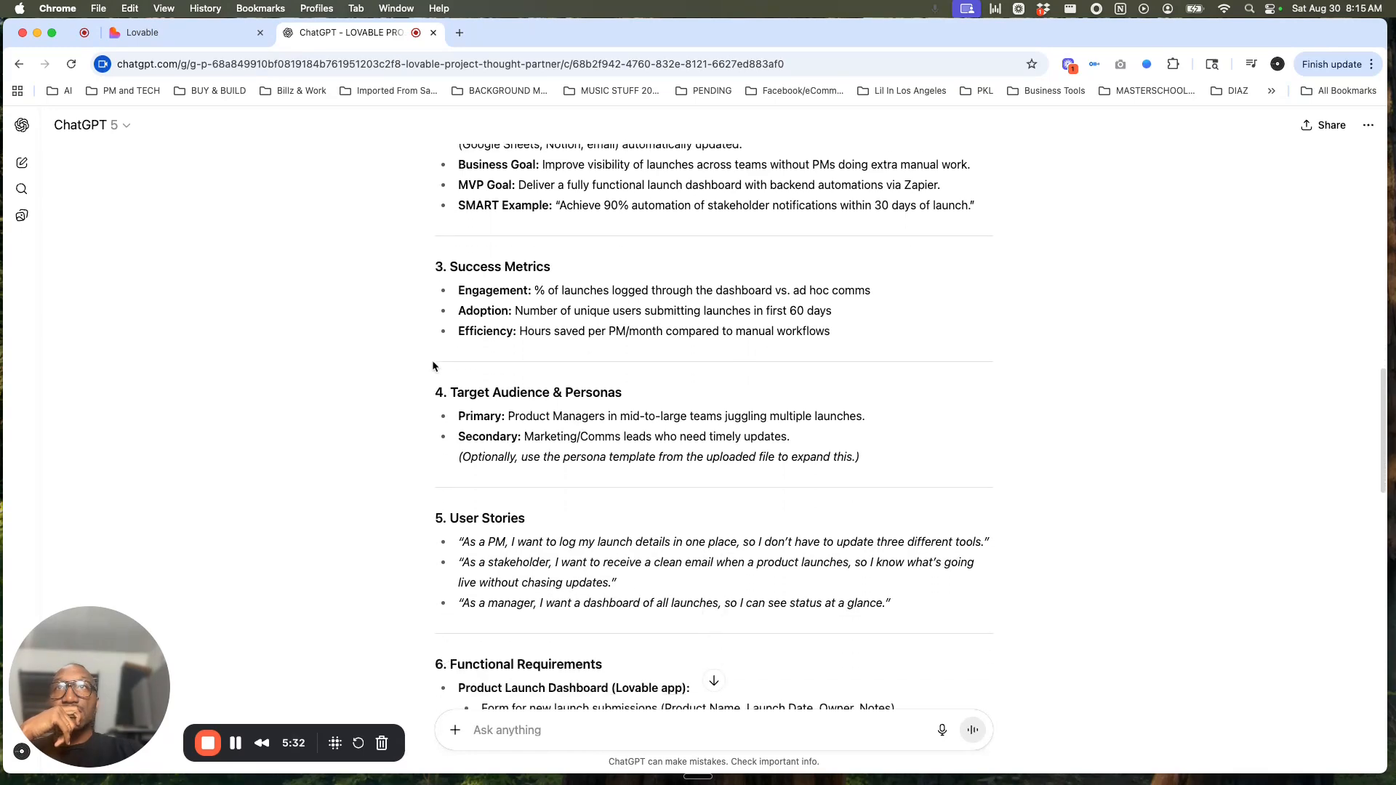
pyautogui.scroll(-3, 433, 362)
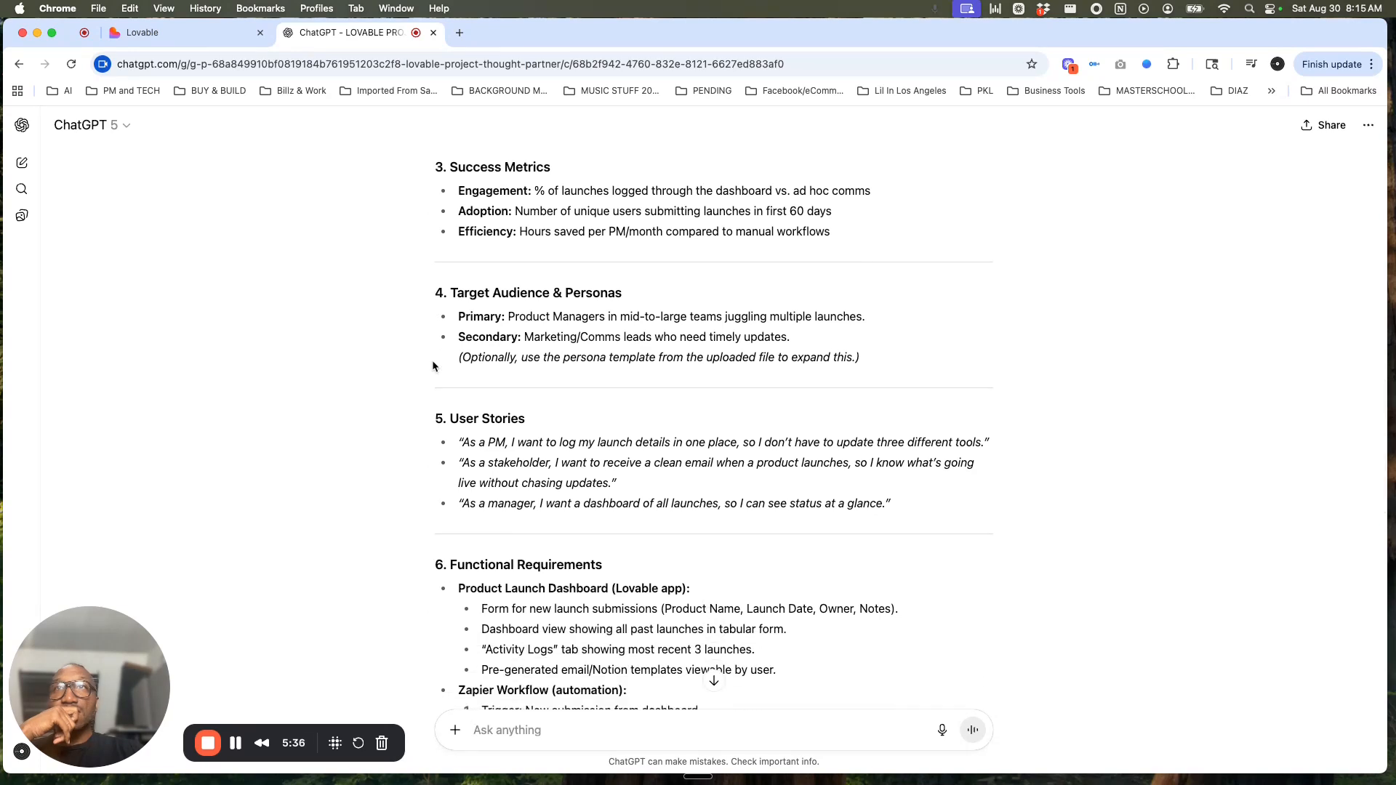
pyautogui.scroll(-3, 433, 362)
pyautogui.scroll(-1, 433, 364)
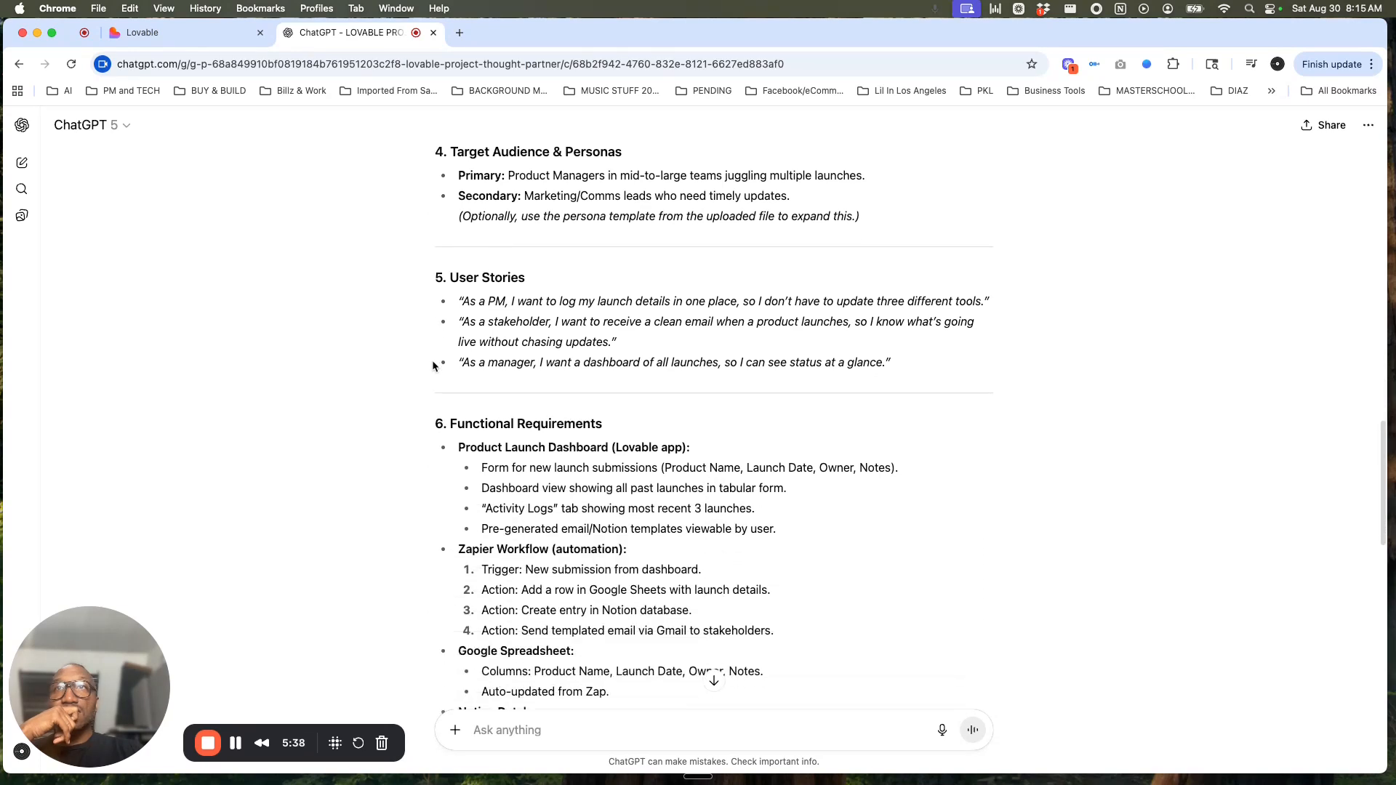
# - Review the PRD's functional and non-functional requirements, out-of-scope items, open questions and closing Lovable prompt
pyautogui.scroll(-2, 432, 363)
pyautogui.scroll(-2, 432, 364)
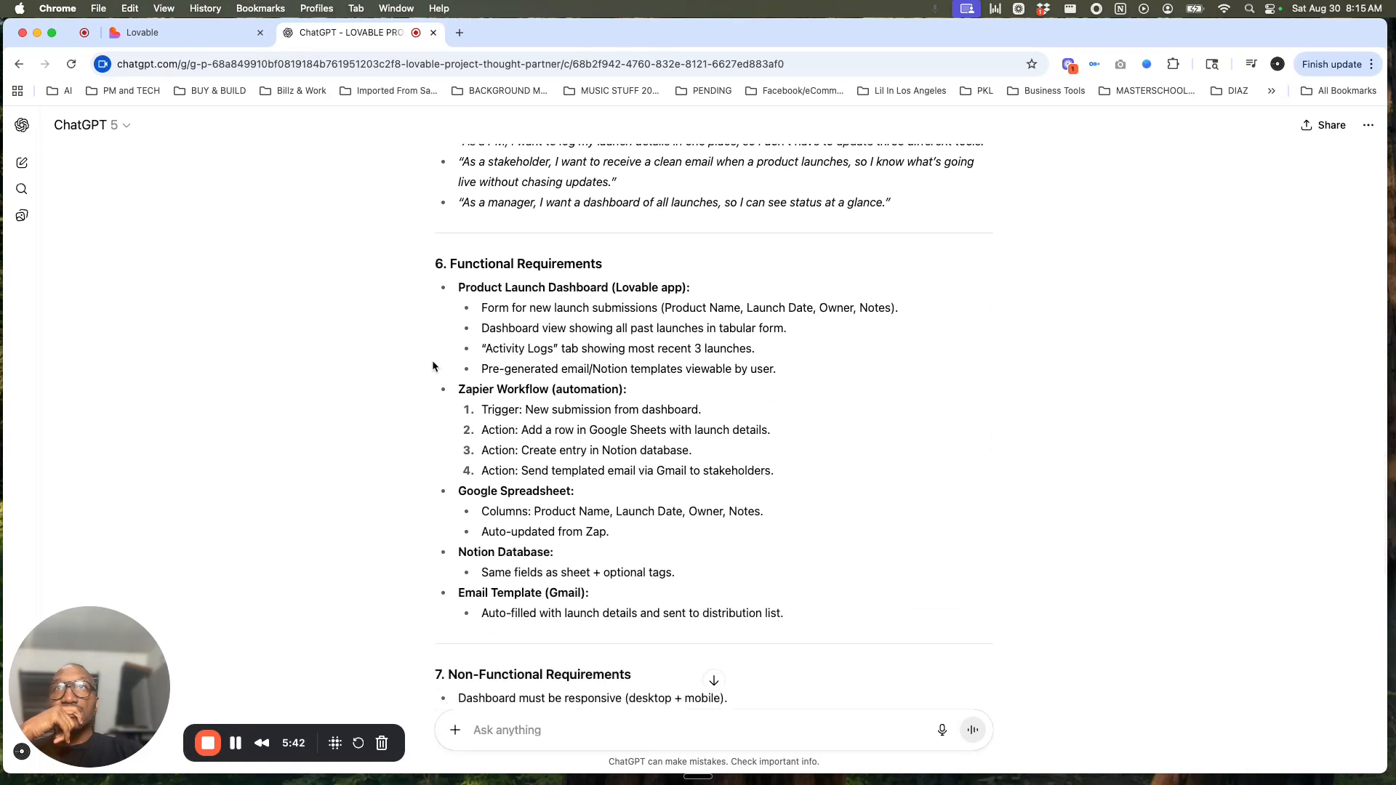
pyautogui.scroll(-1, 433, 367)
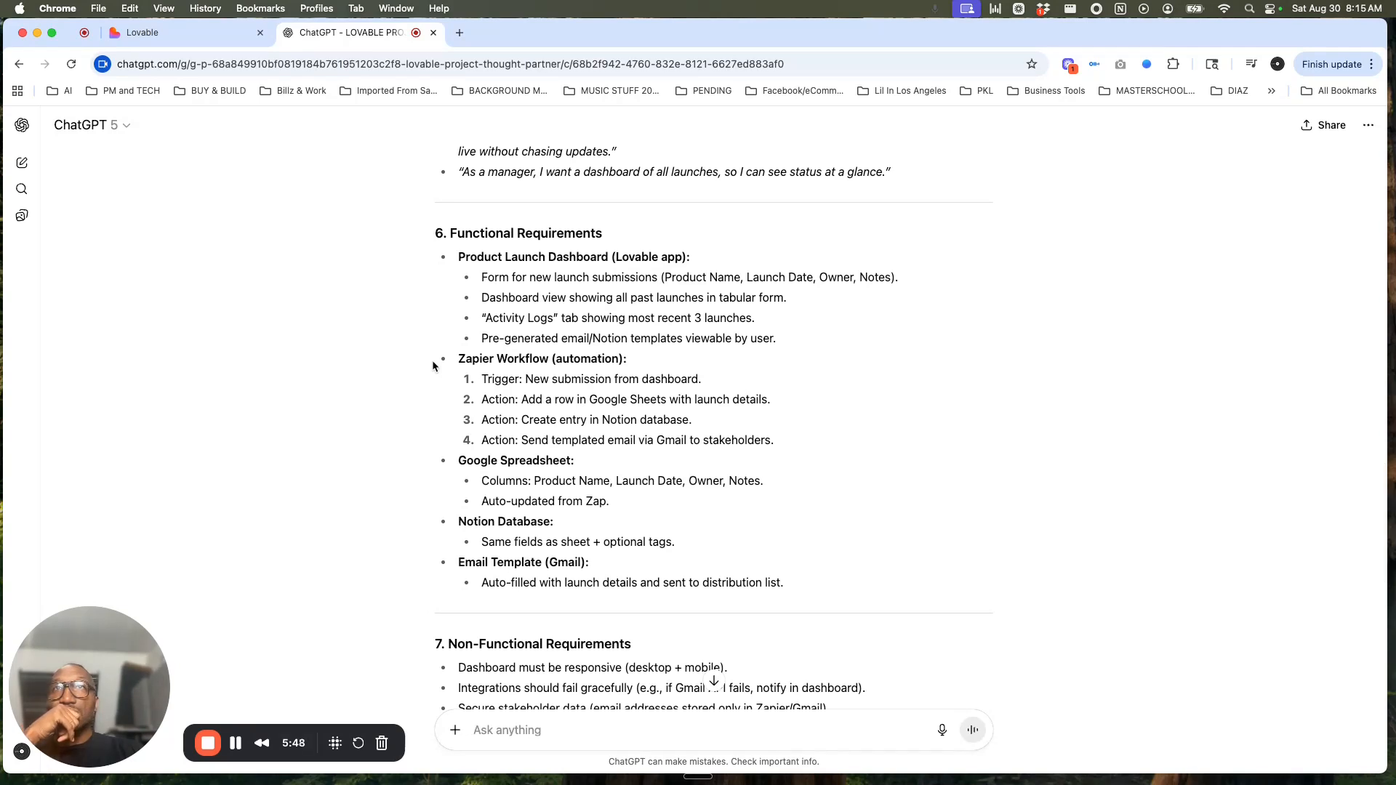
pyautogui.scroll(-1, 433, 361)
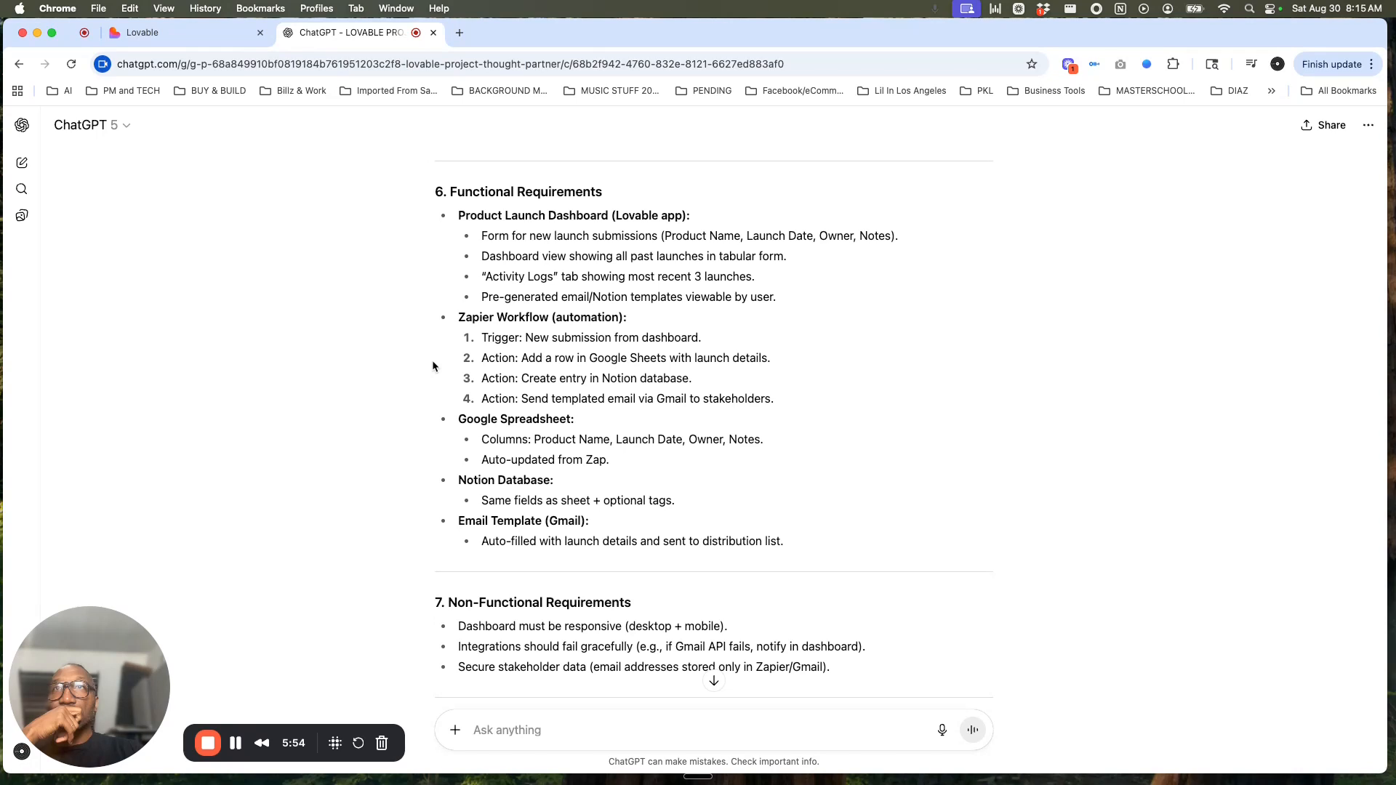
pyautogui.scroll(-2, 432, 366)
pyautogui.scroll(-2, 432, 365)
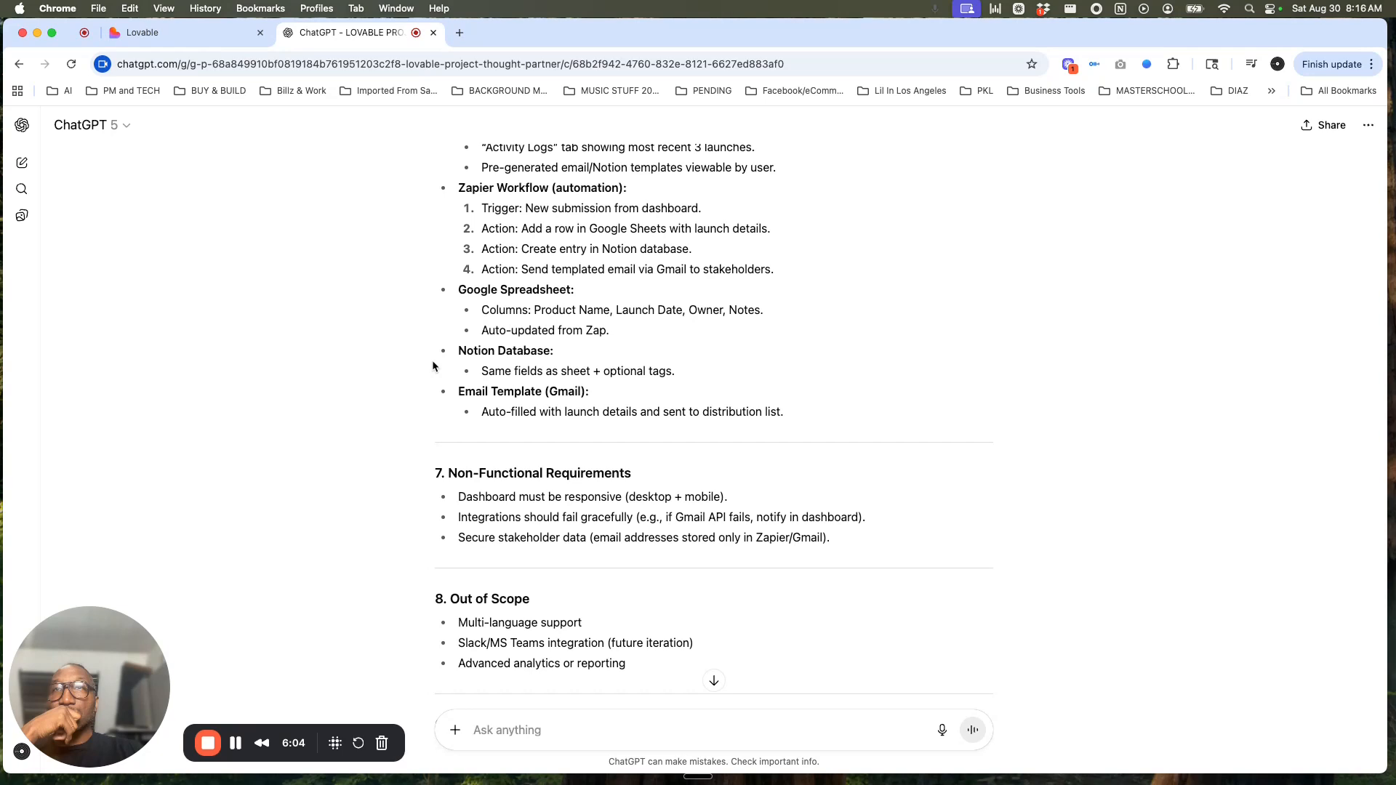
pyautogui.scroll(-2, 433, 366)
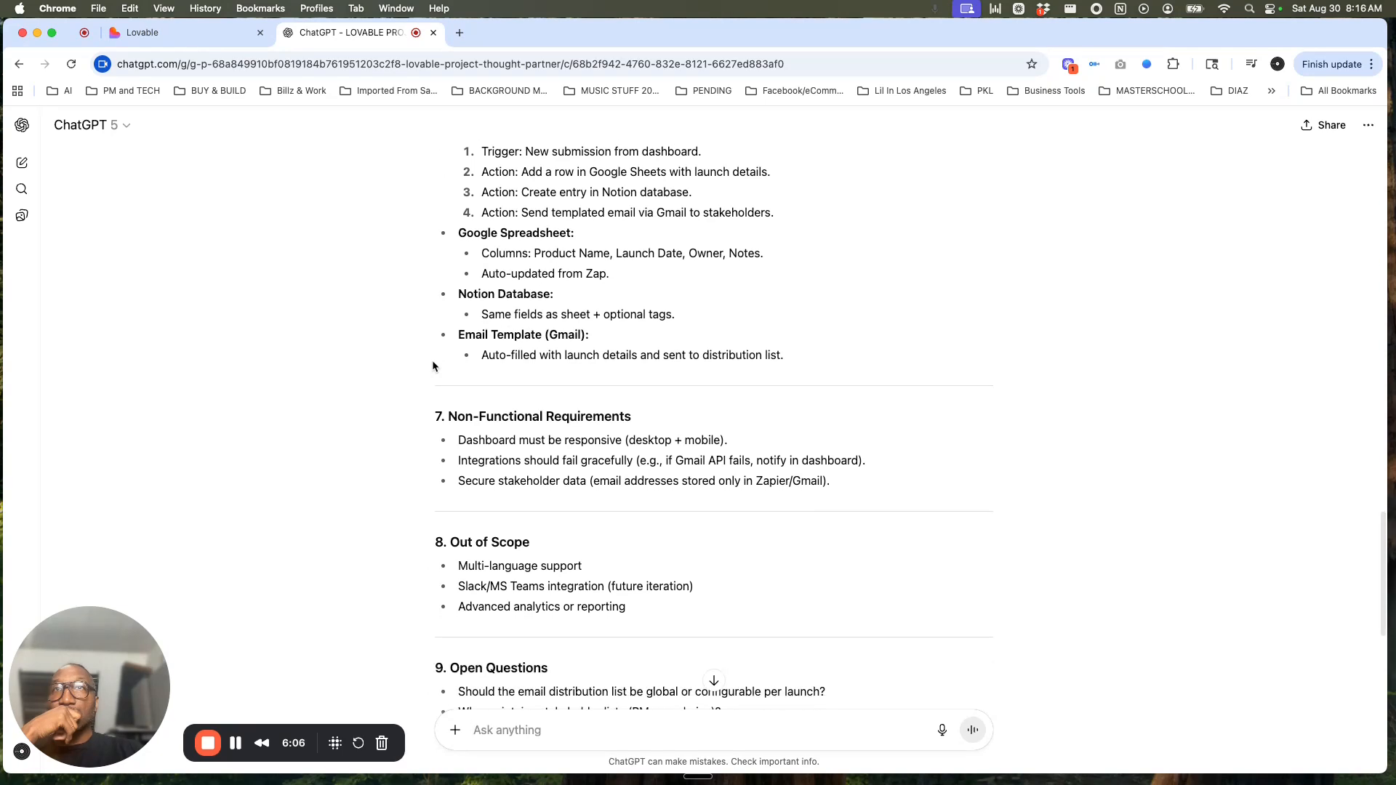
pyautogui.scroll(-2, 432, 364)
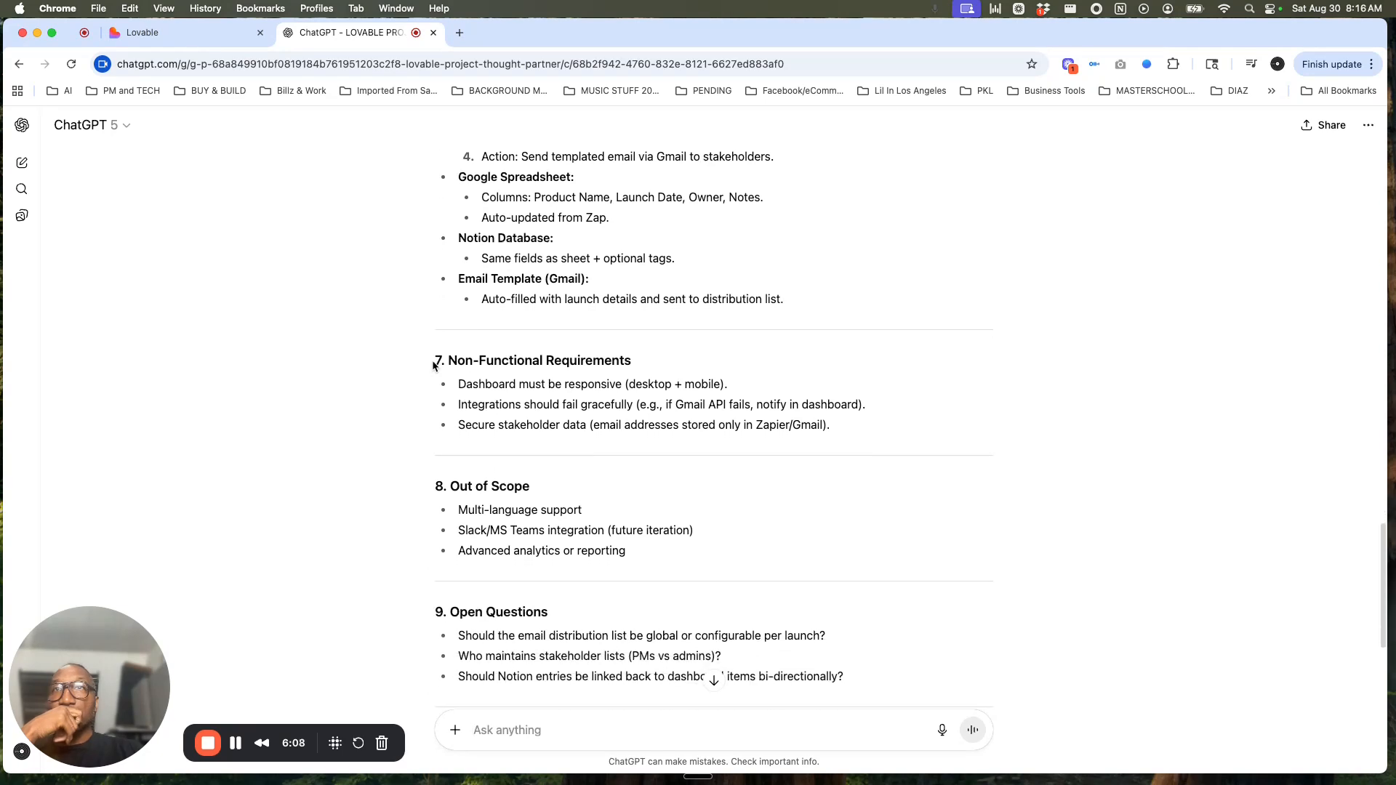
pyautogui.scroll(-5, 432, 366)
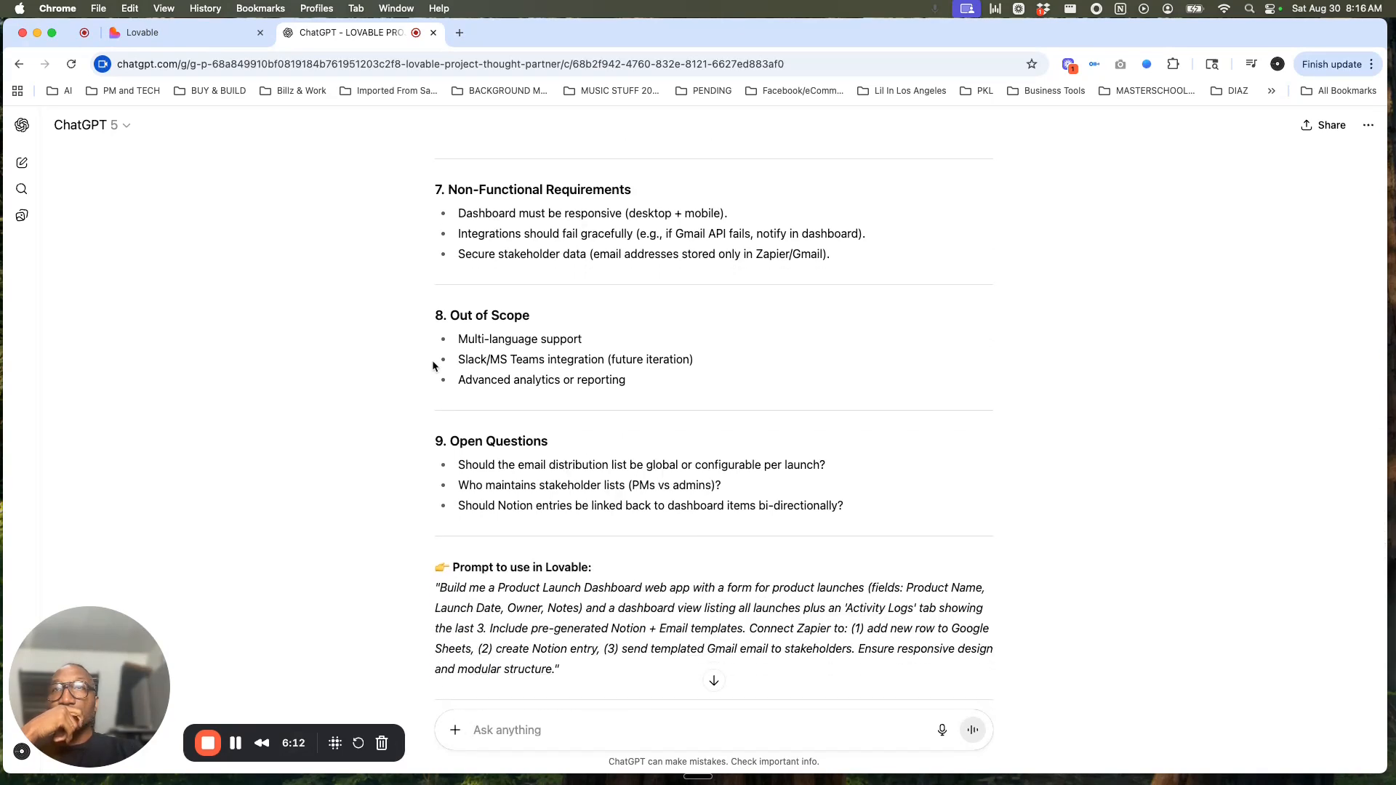
pyautogui.scroll(-2, 433, 366)
pyautogui.scroll(-1, 433, 362)
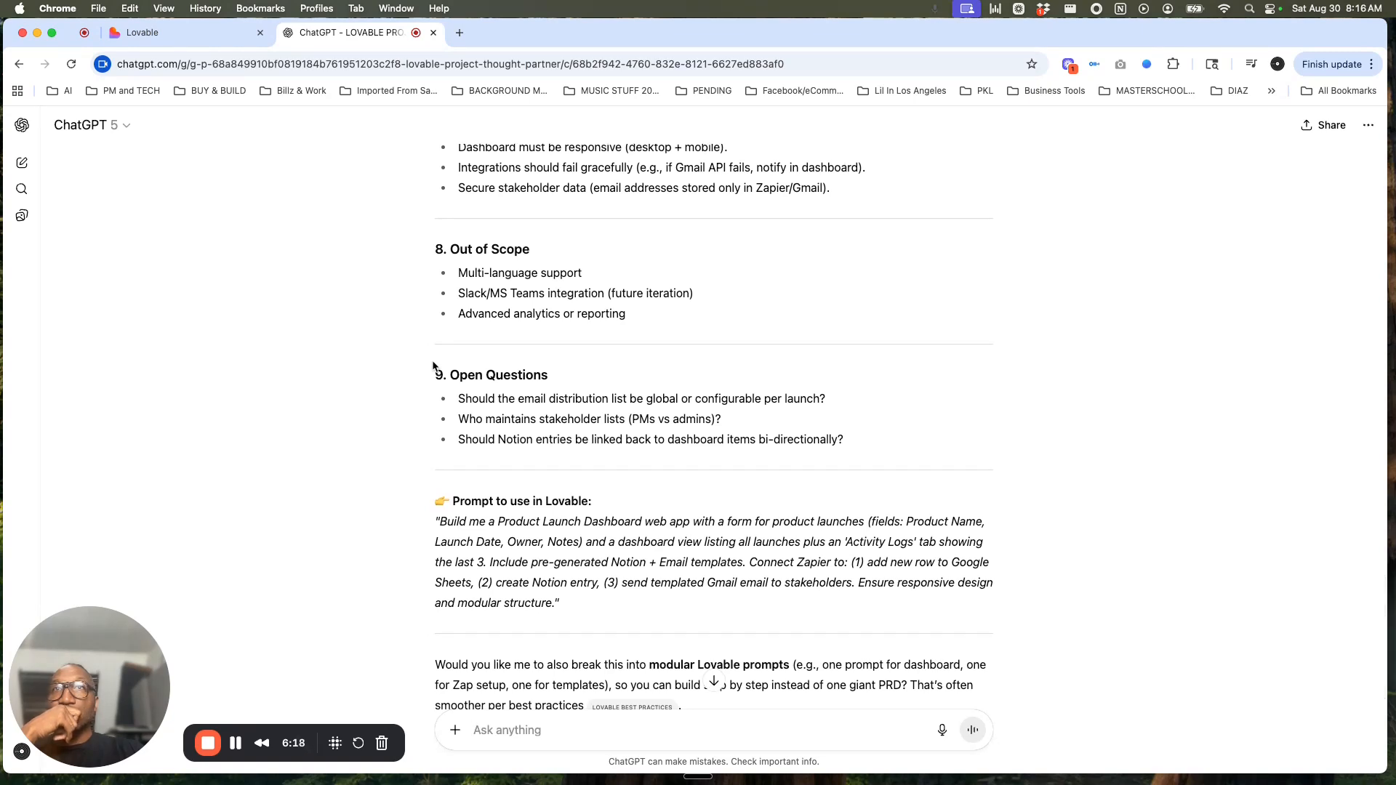
pyautogui.scroll(-3, 432, 366)
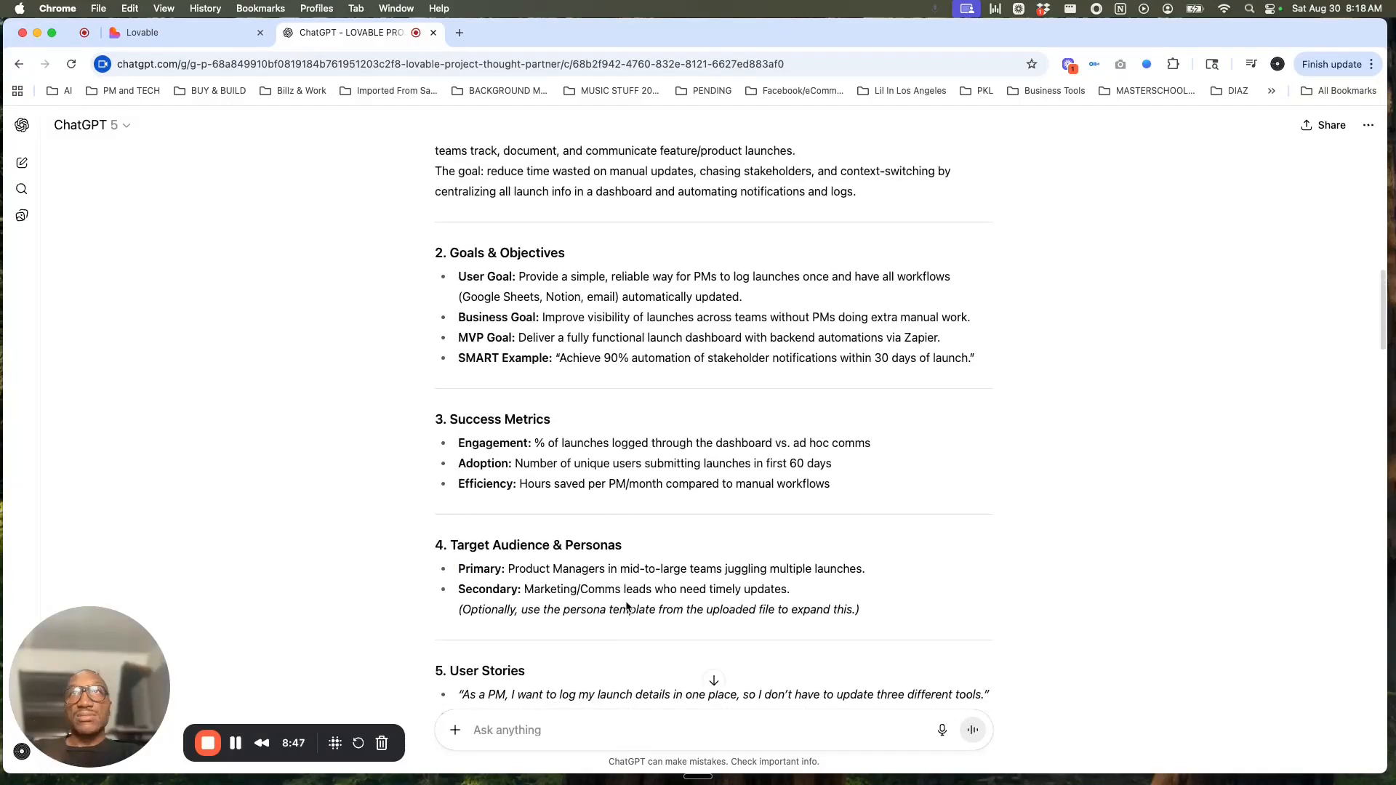
# - Copy the complete PRD response that ends with the offer of modular Lovable prompts
pyautogui.scroll(6, 626, 602)
pyautogui.scroll(2, 626, 602)
pyautogui.scroll(-2, 945, 509)
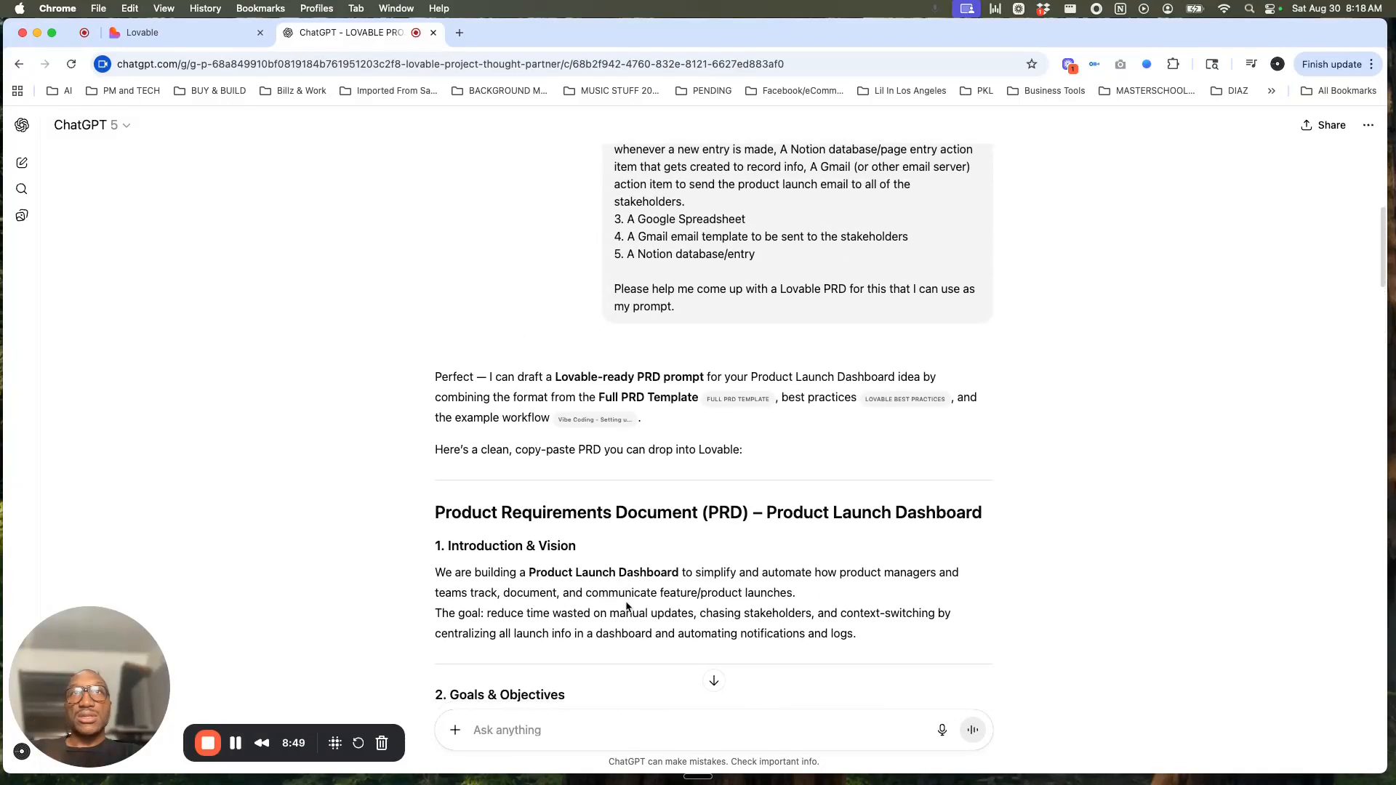
pyautogui.scroll(-20, 1007, 532)
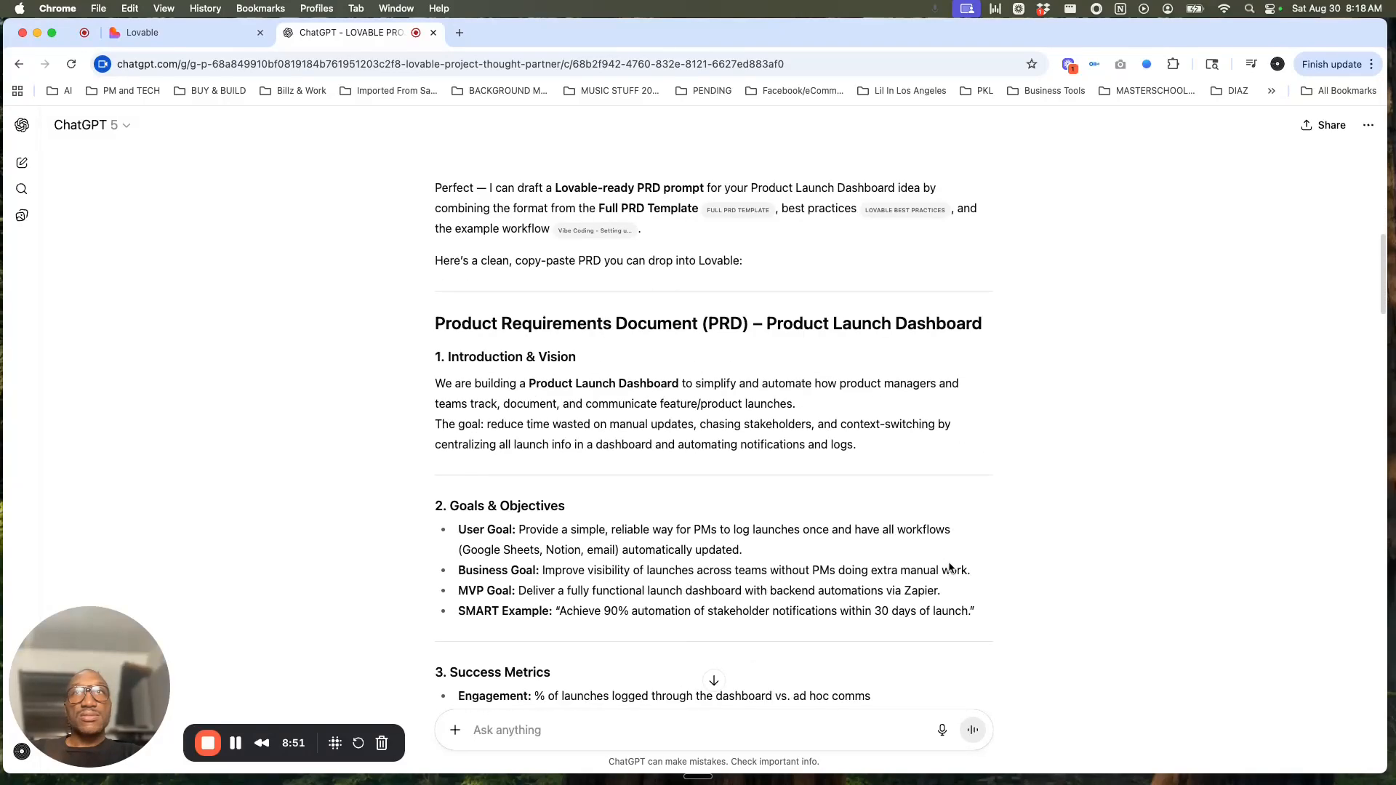
pyautogui.scroll(-10, 949, 567)
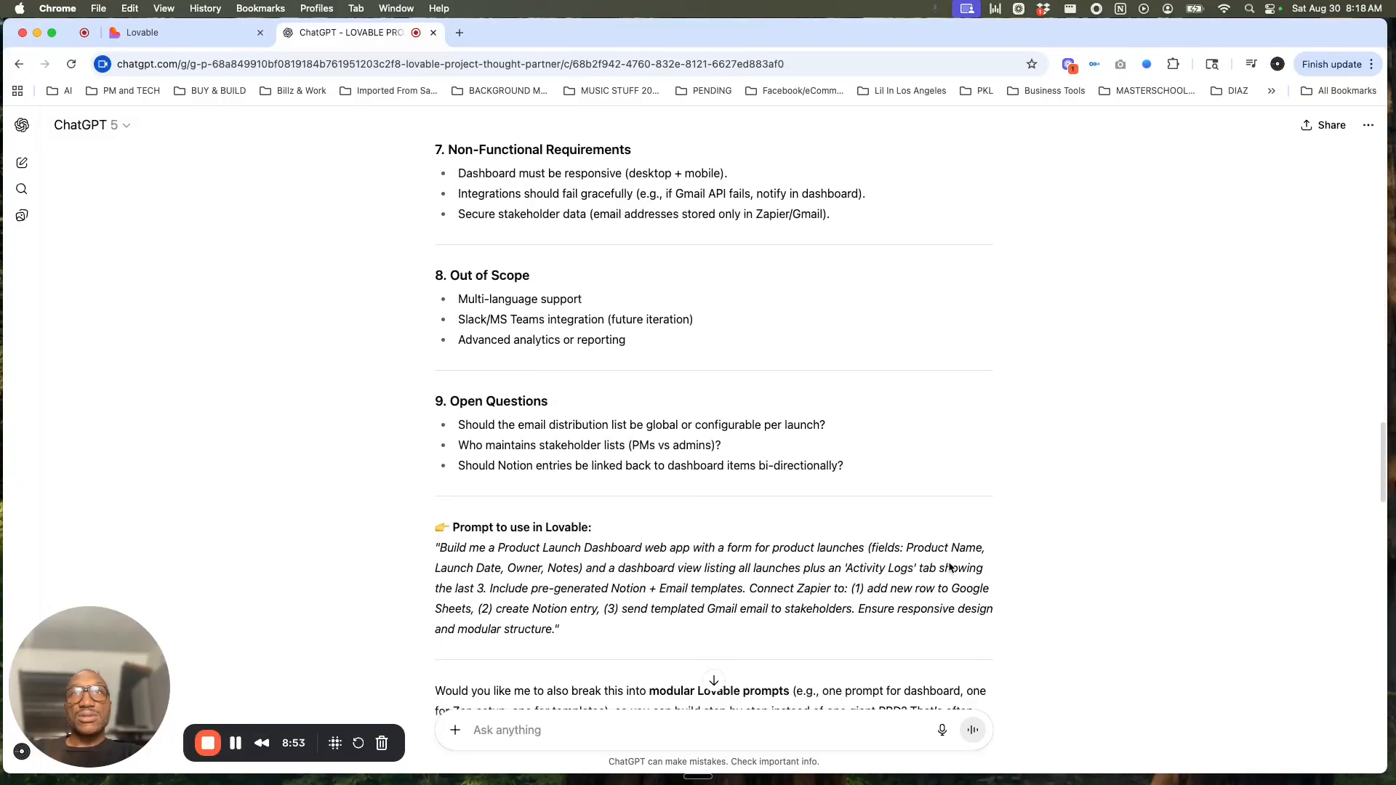
pyautogui.click(442, 499)
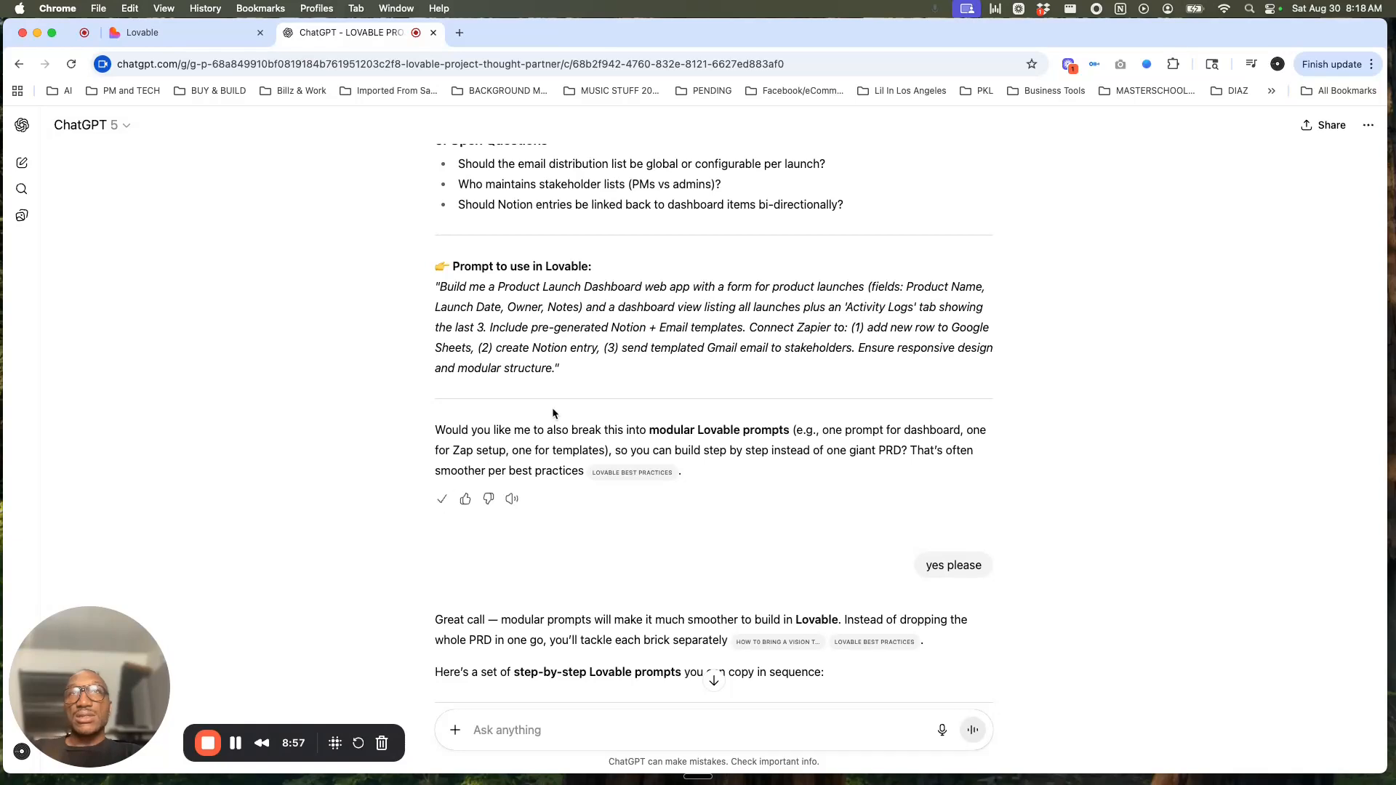
# - Open the LOVABLE PROMPT WRITER project
pyautogui.scroll(5, 553, 410)
pyautogui.scroll(15, 552, 409)
pyautogui.scroll(15, 553, 409)
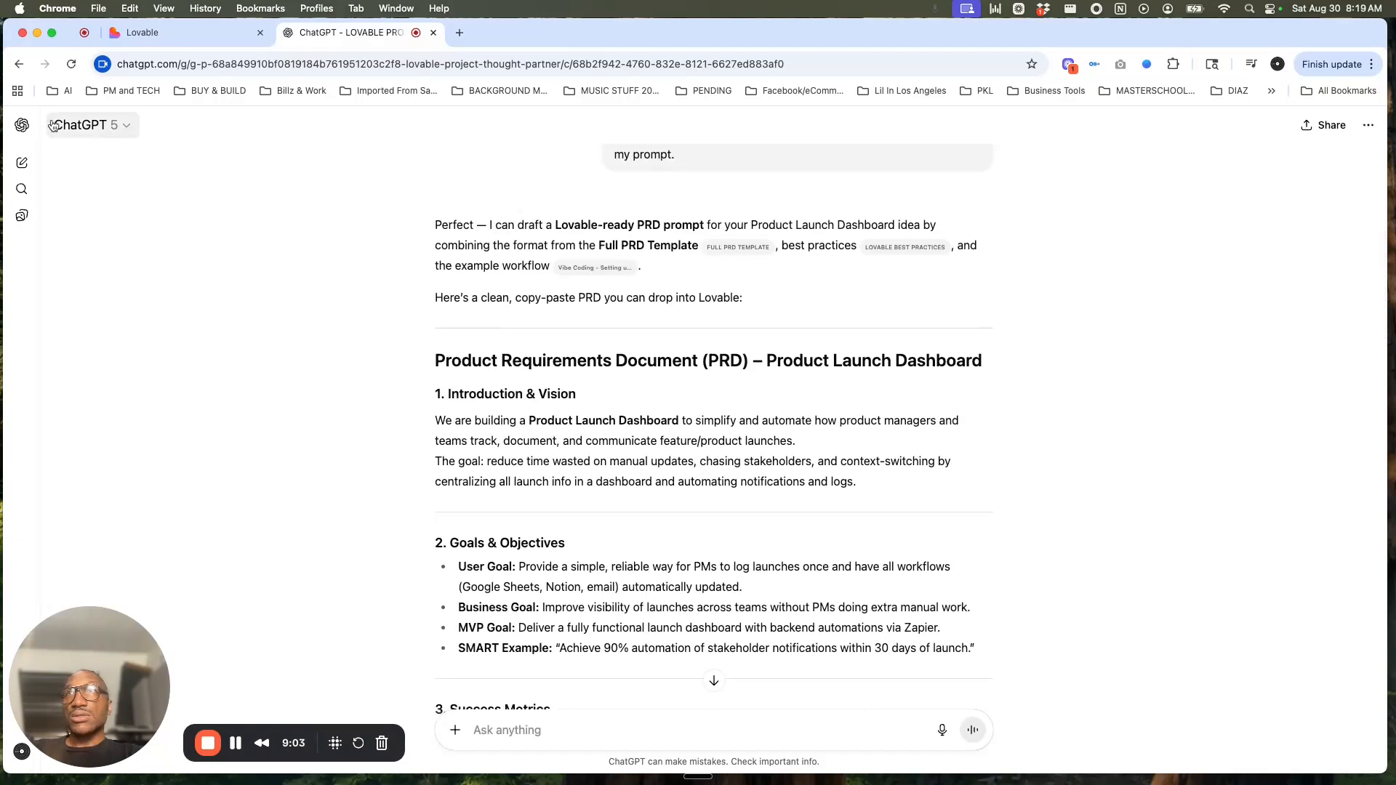
pyautogui.click(22, 125)
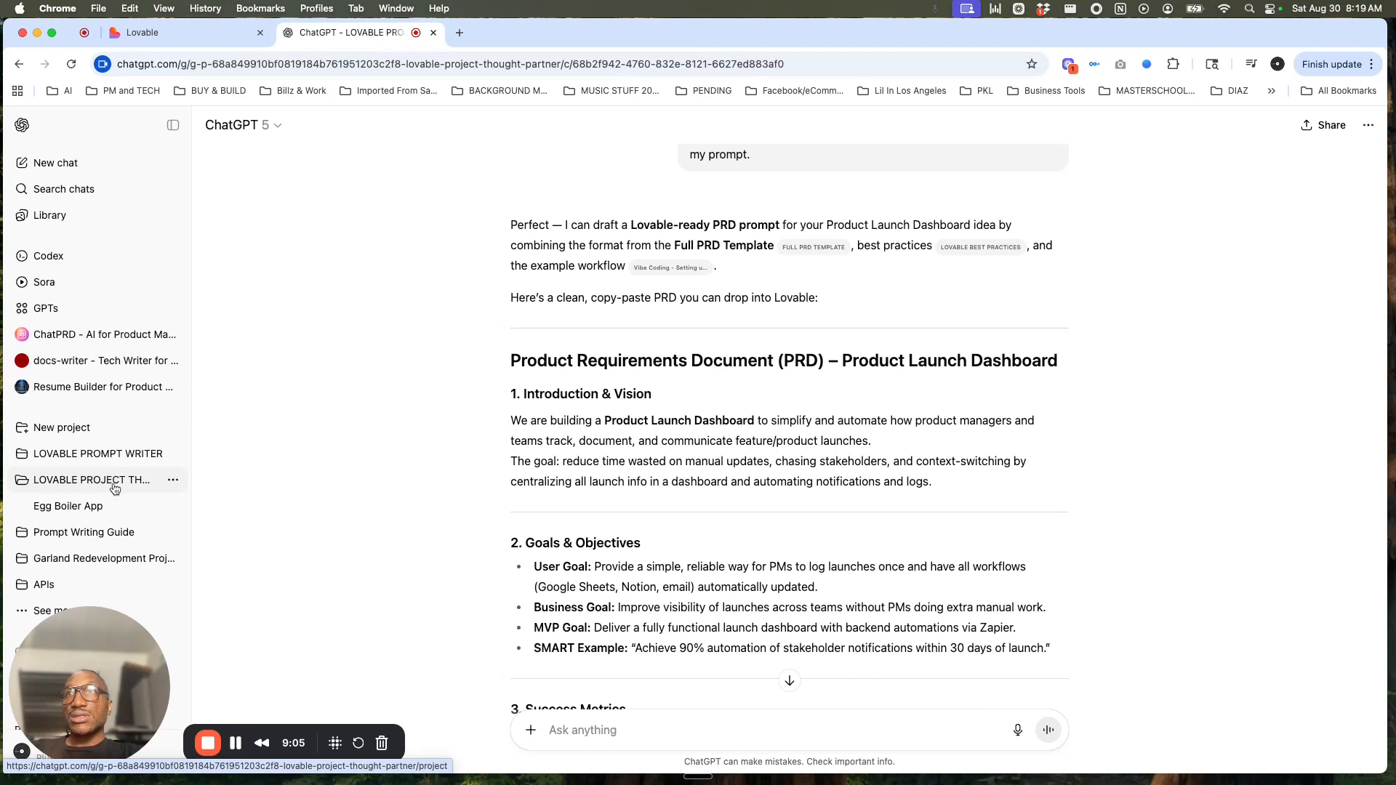
pyautogui.click(98, 456)
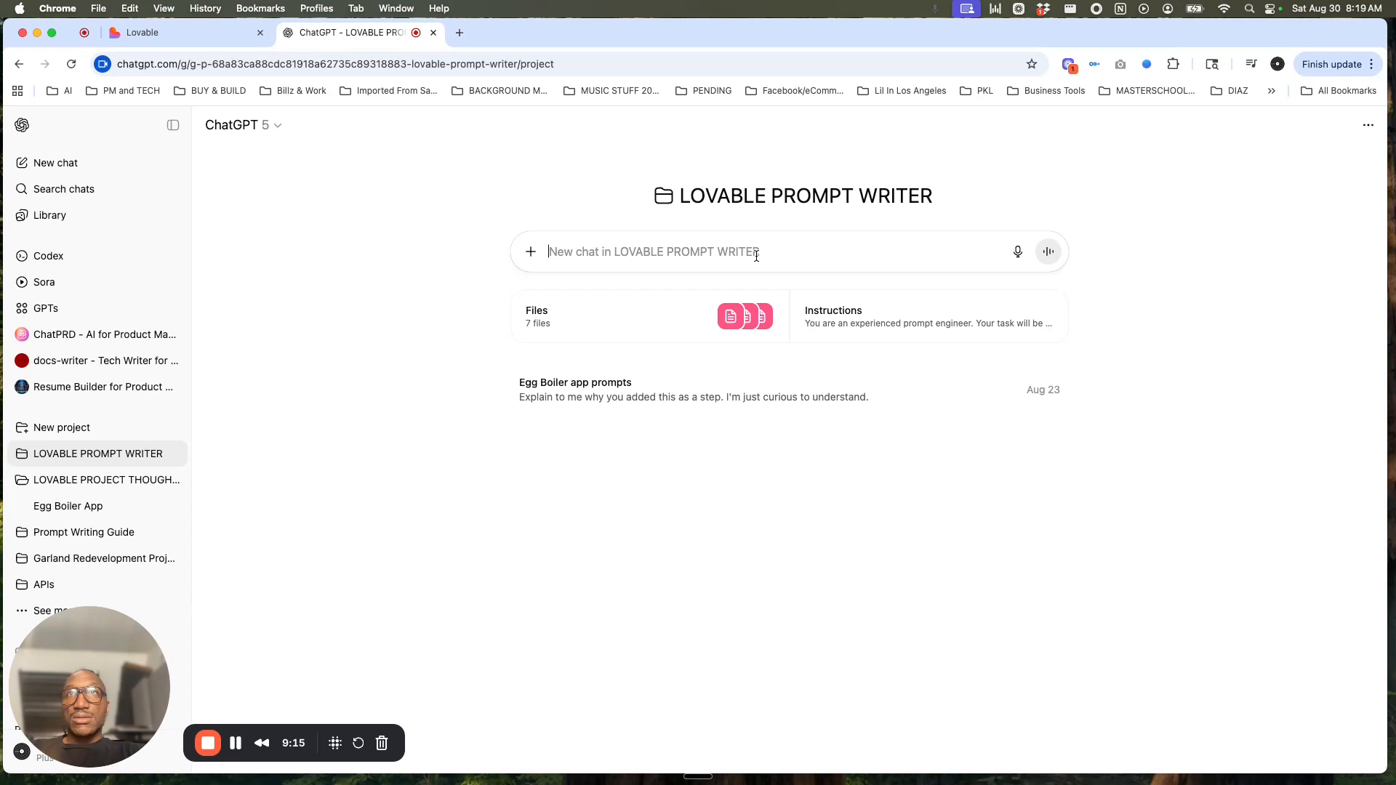
# - Enter "Please reference the PRD below and help me draft the prompts to use in Lovable for building this in a modular, scaling fashion." plus opening triple quotes
pyautogui.press('fn')
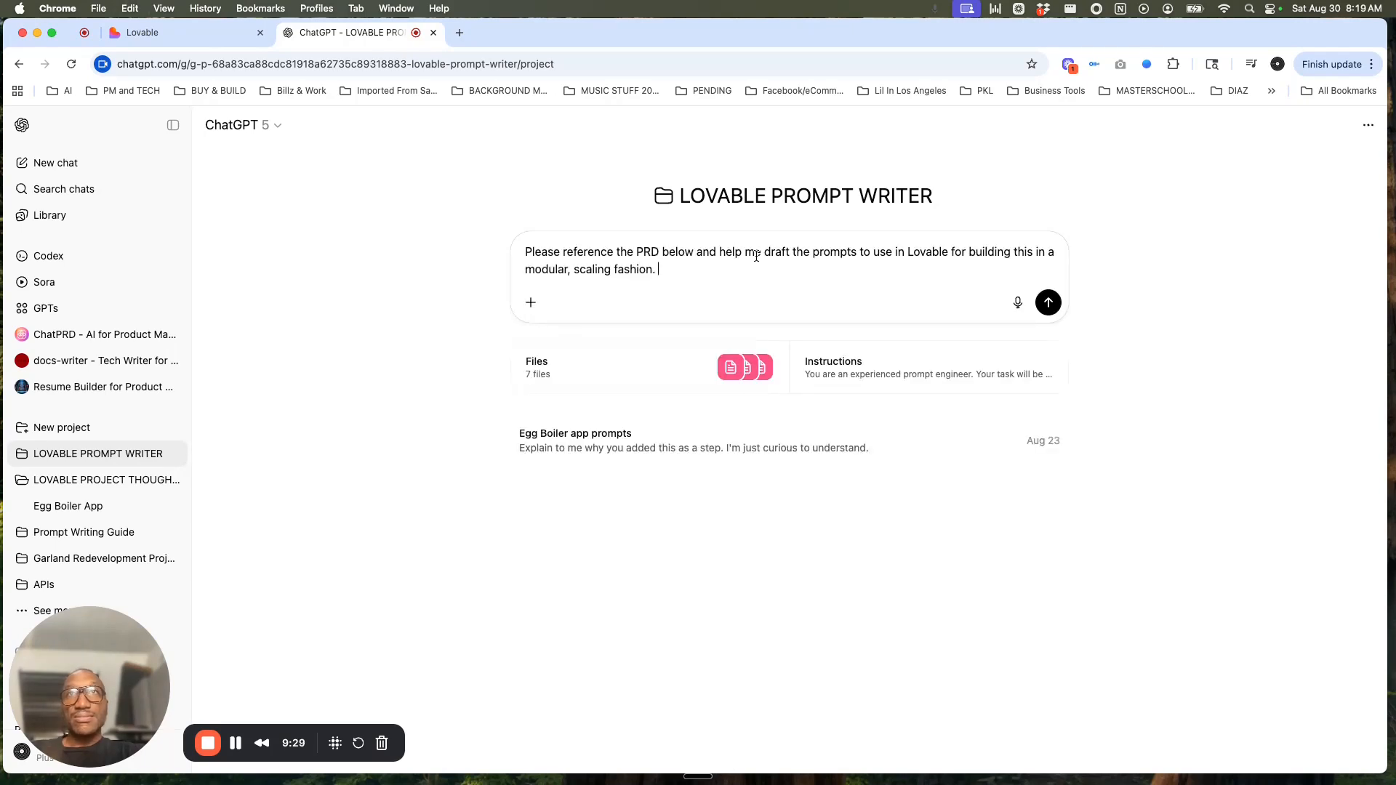
pyautogui.hotkey('shift', 'Return')
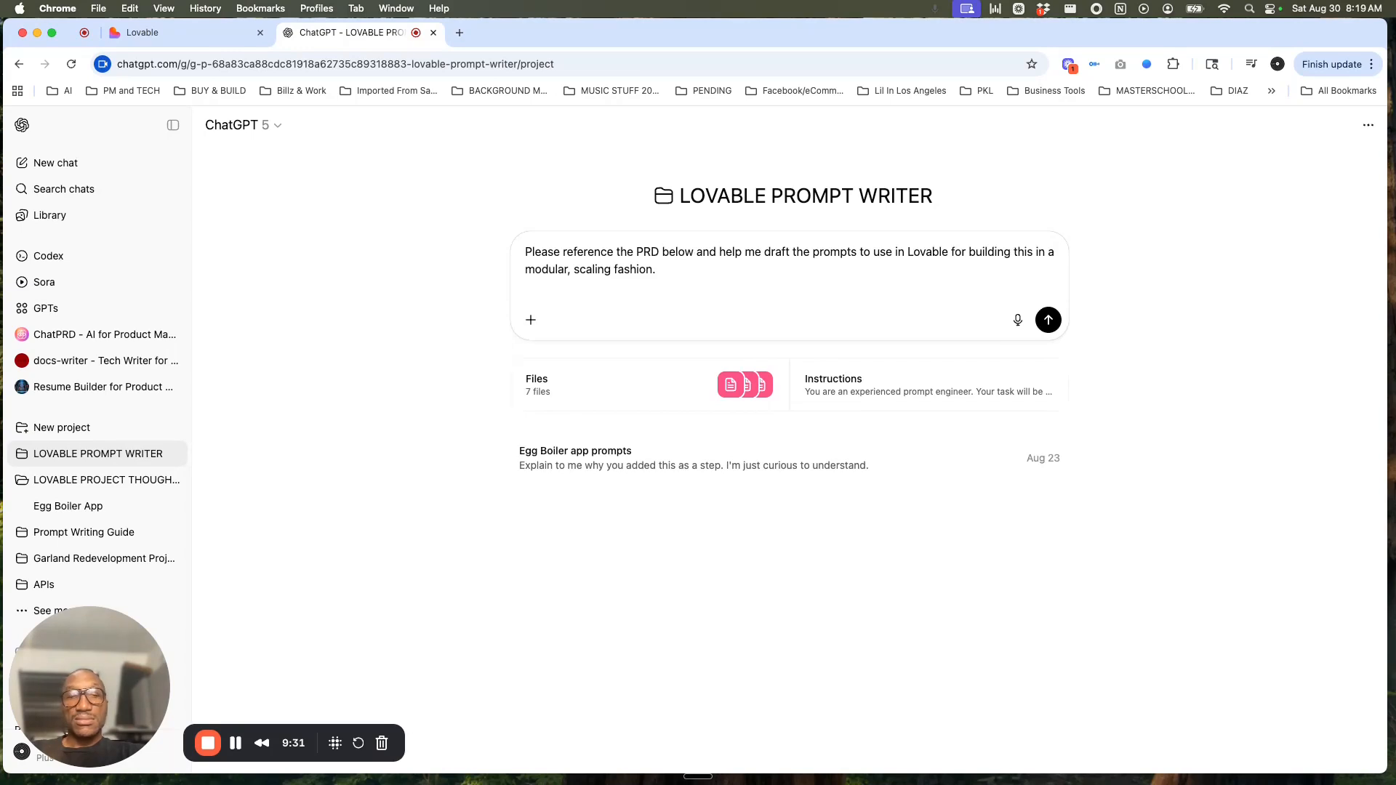
pyautogui.hotkey('shift', 'Return')
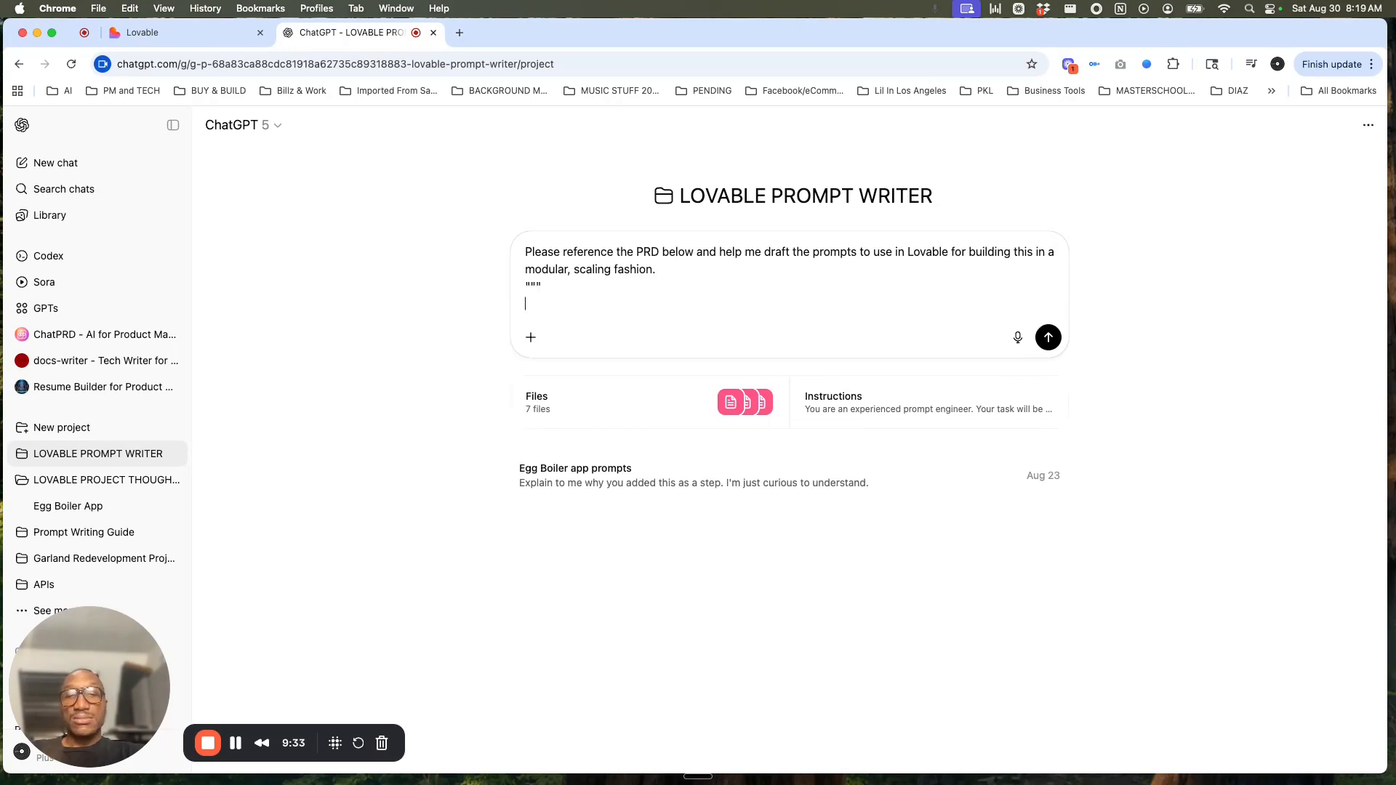
# - Paste the copied PRD below the opening triple quotes, close it with triple quotes on a new line and send the prompt
pyautogui.press('super+v')
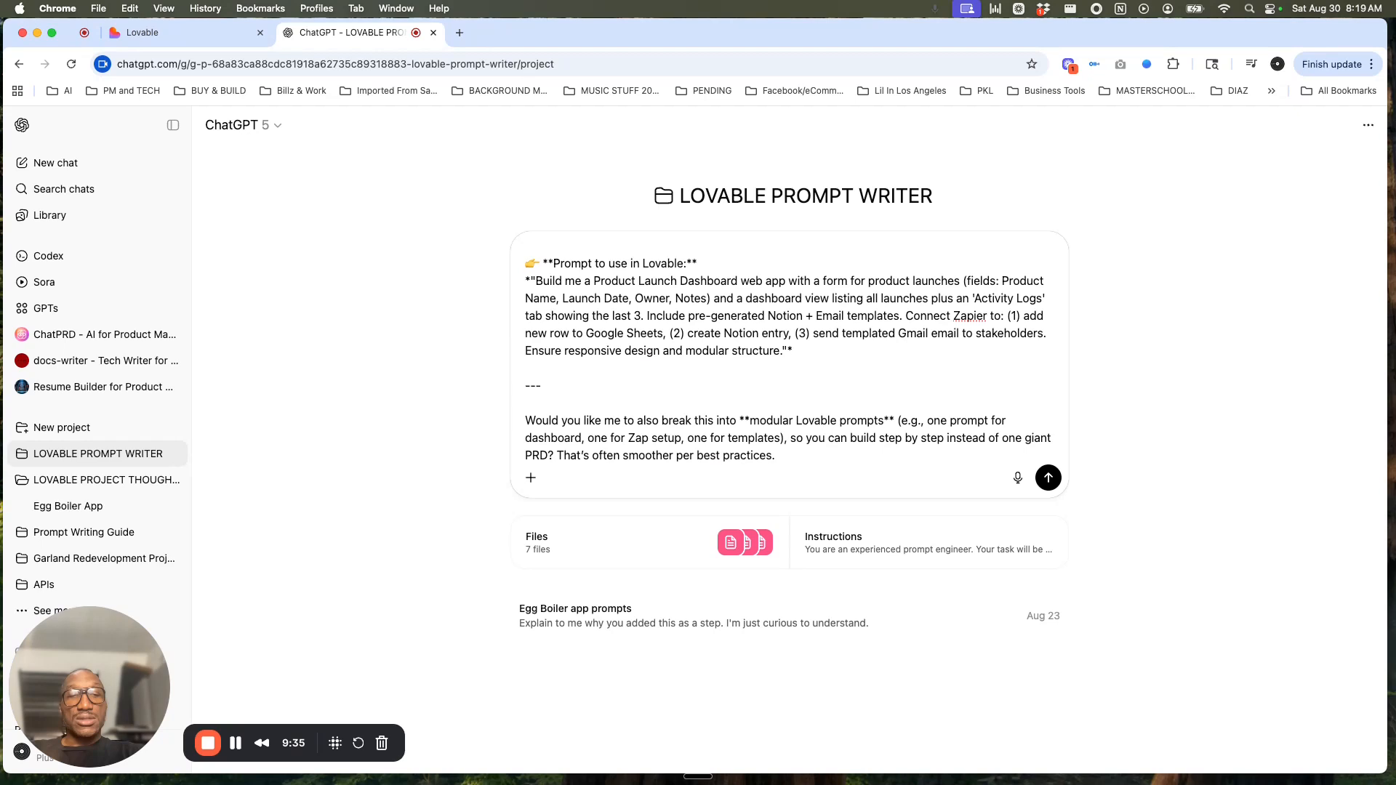
pyautogui.hotkey('shift', 'Return')
pyautogui.write('""')
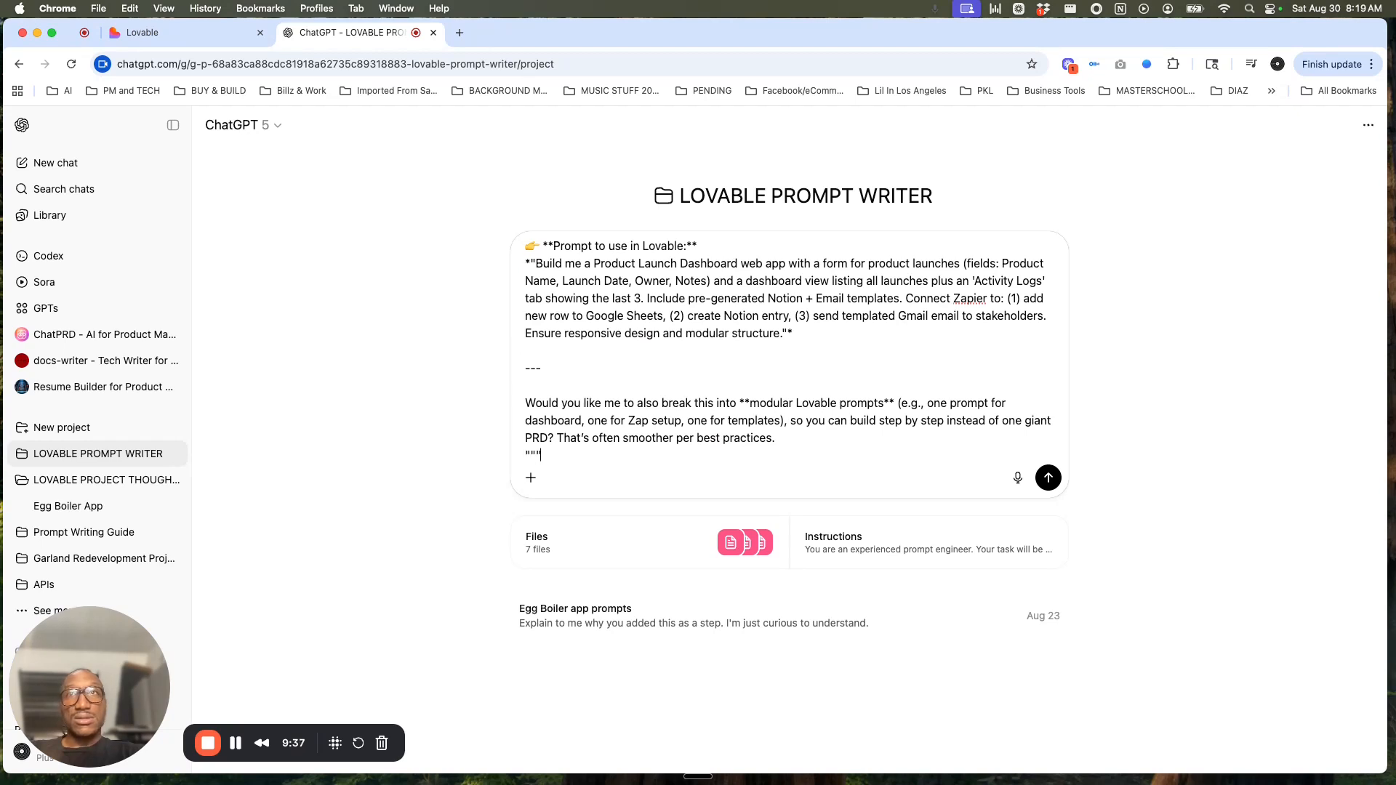
pyautogui.write('"')
pyautogui.press('Return')
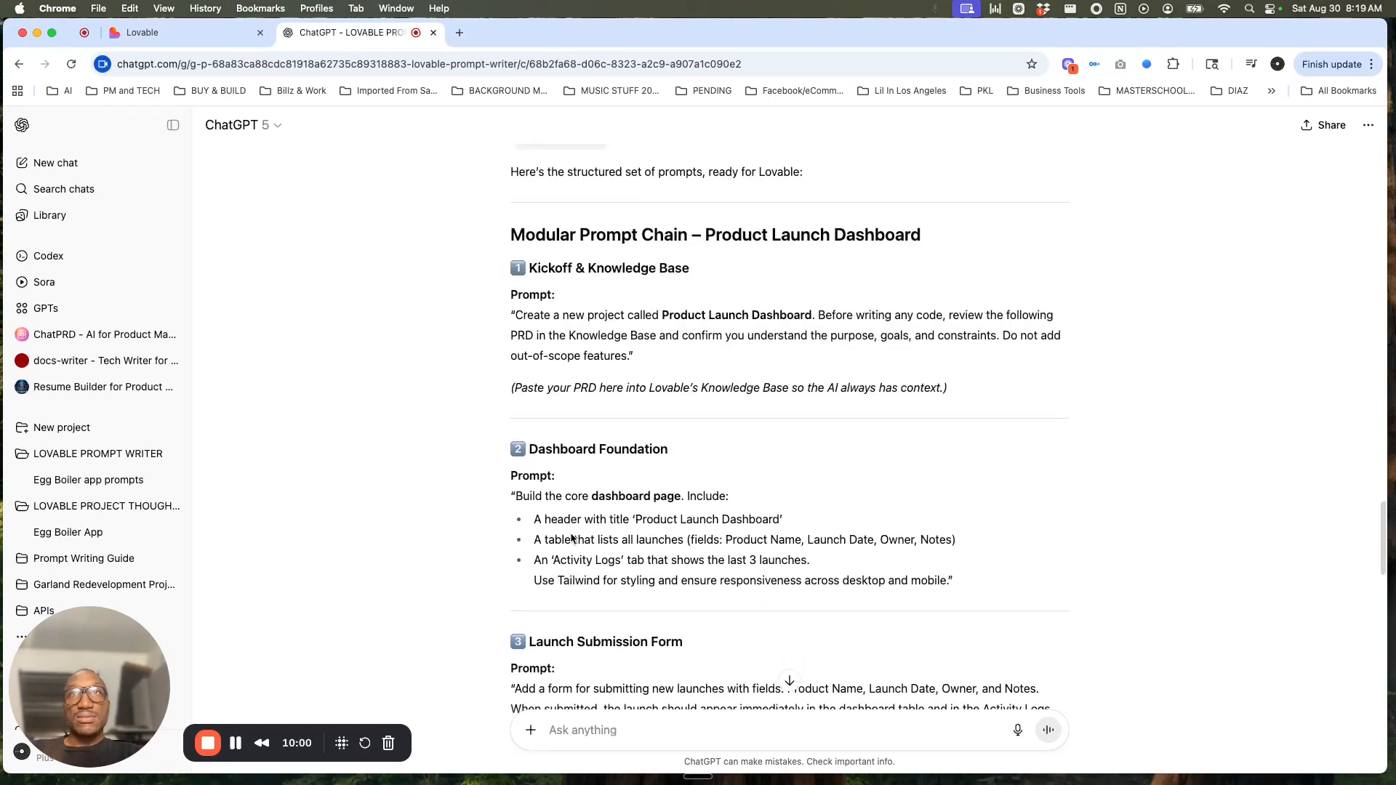
# - Read through the modular prompt chain from Kickoff & Knowledge Base to Future Enhancements and the closing template offer
pyautogui.scroll(-3, 572, 537)
pyautogui.scroll(-2, 571, 536)
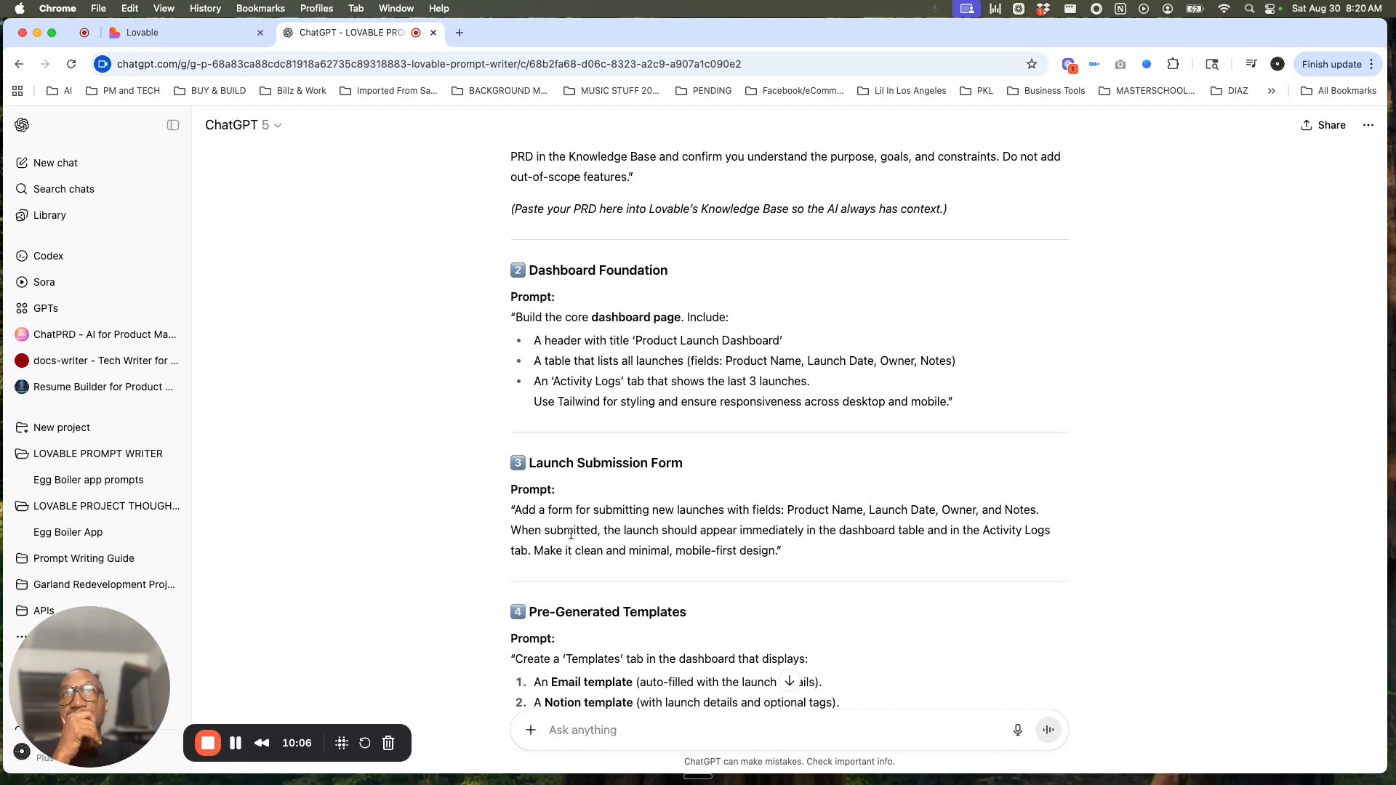
pyautogui.scroll(-2, 571, 533)
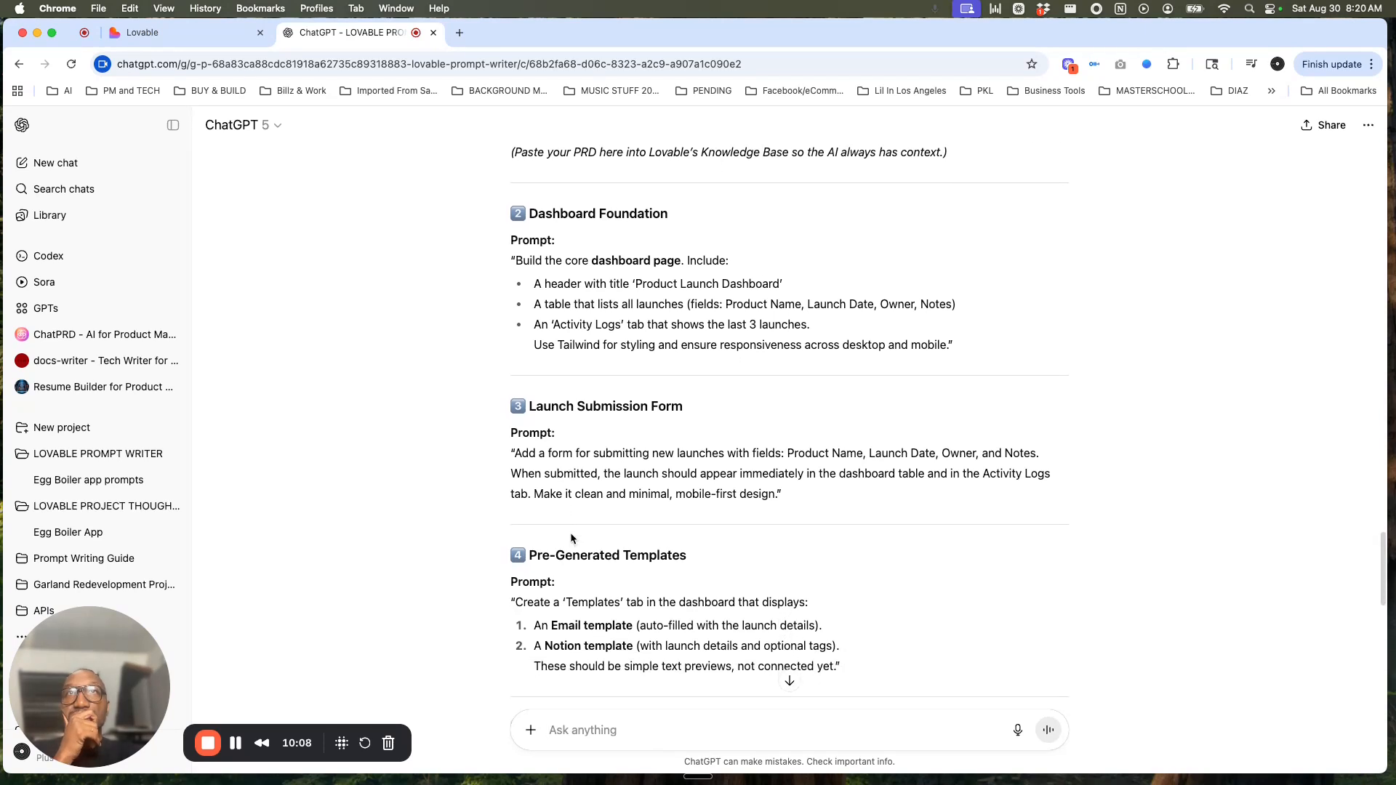
pyautogui.scroll(-3, 571, 536)
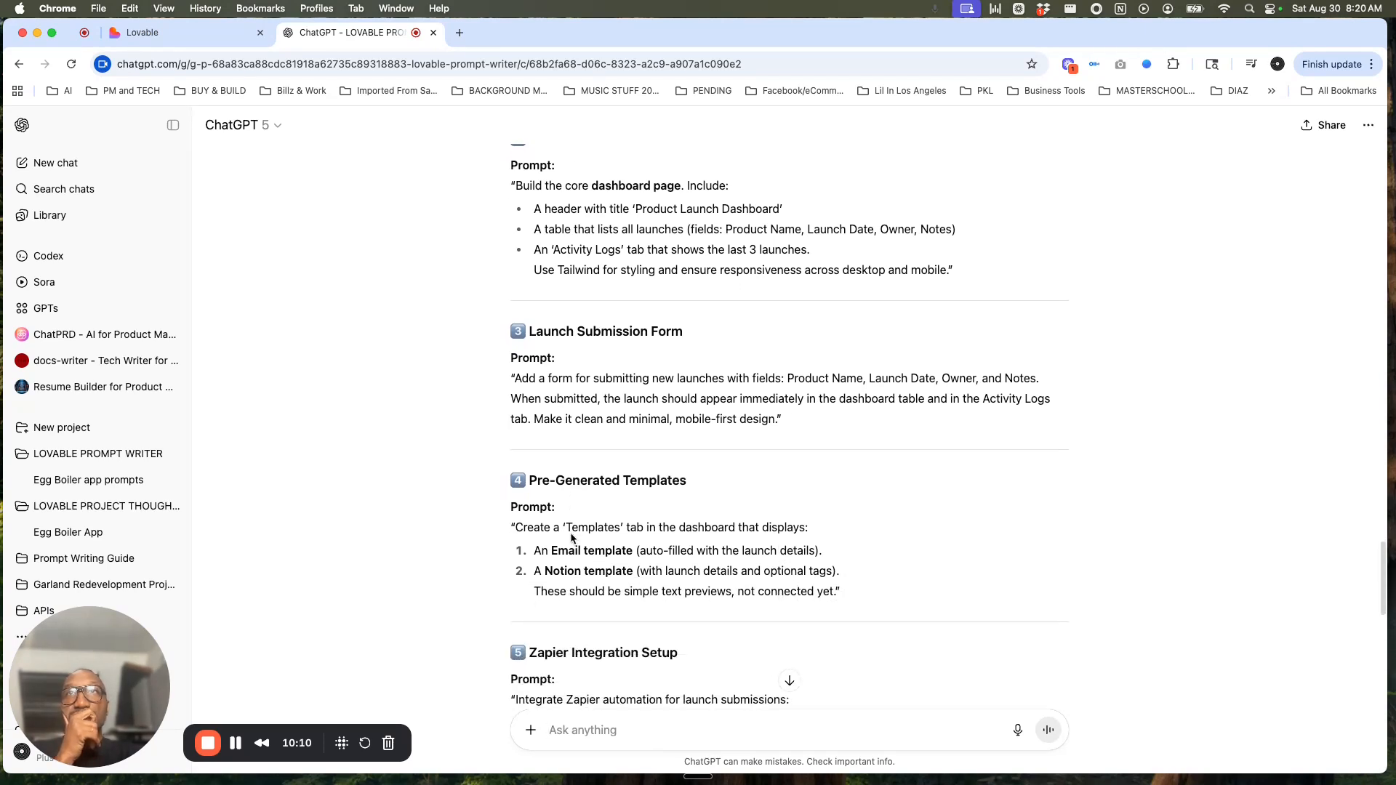
pyautogui.scroll(-1, 571, 537)
pyautogui.scroll(2, 571, 537)
pyautogui.scroll(-1, 570, 537)
pyautogui.scroll(-2, 571, 538)
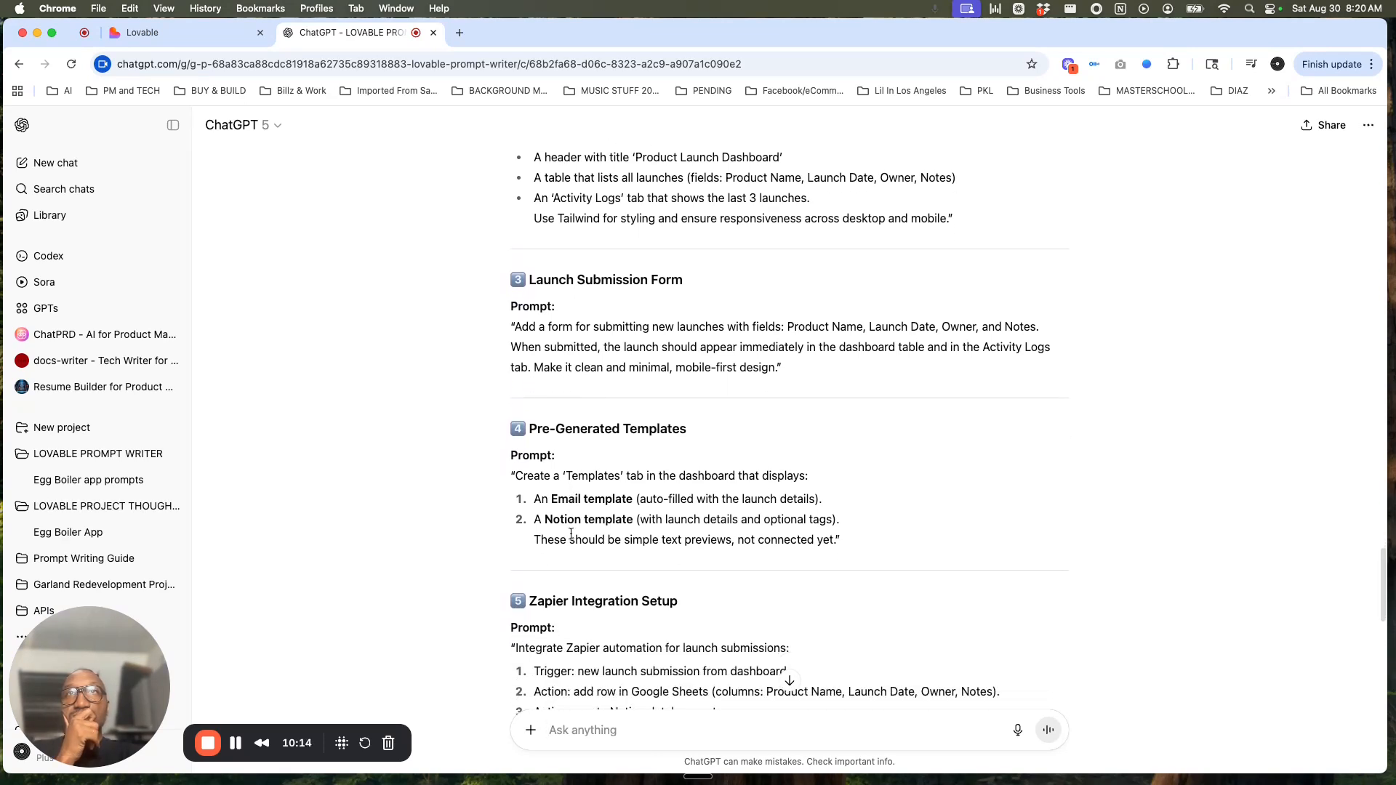
pyautogui.scroll(-5, 570, 534)
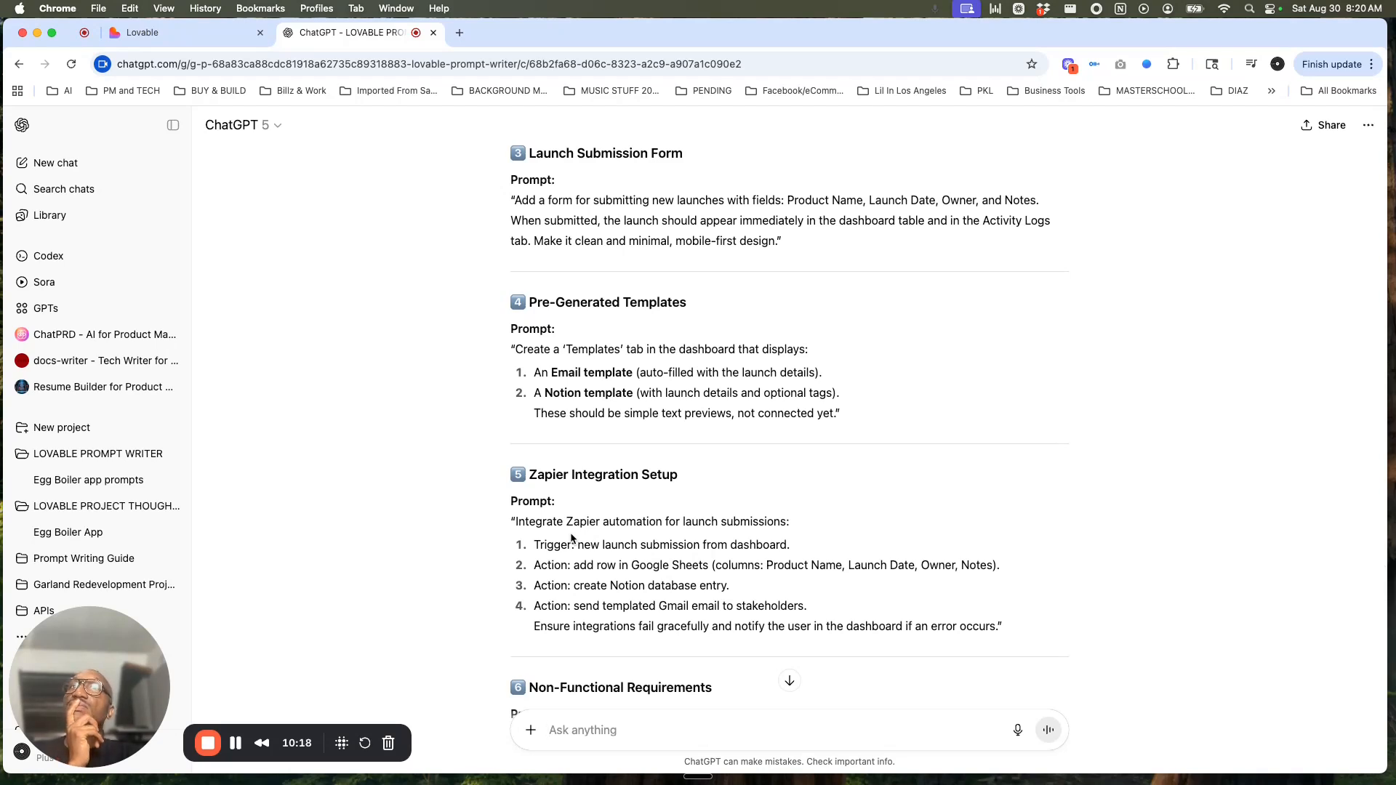
pyautogui.scroll(-5, 571, 538)
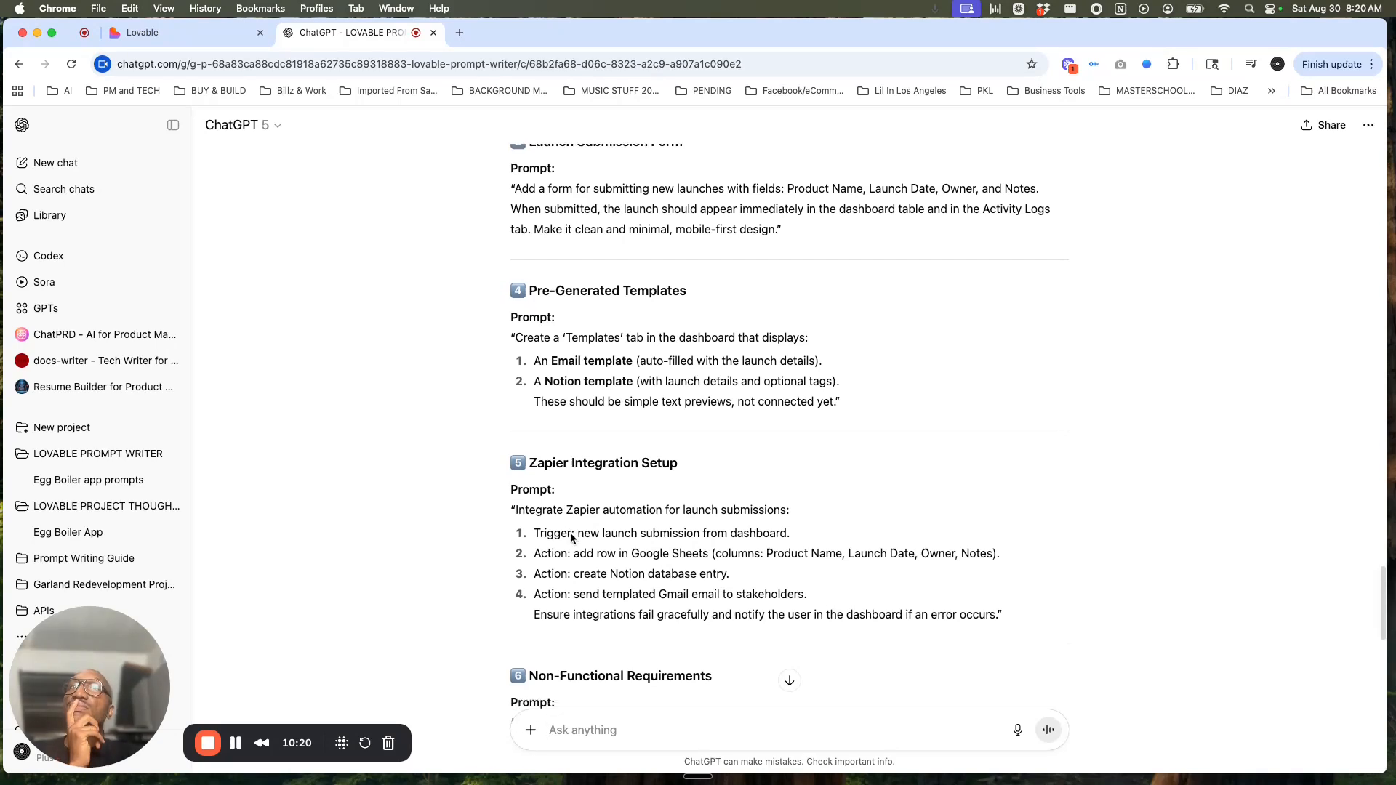
pyautogui.scroll(-1, 571, 534)
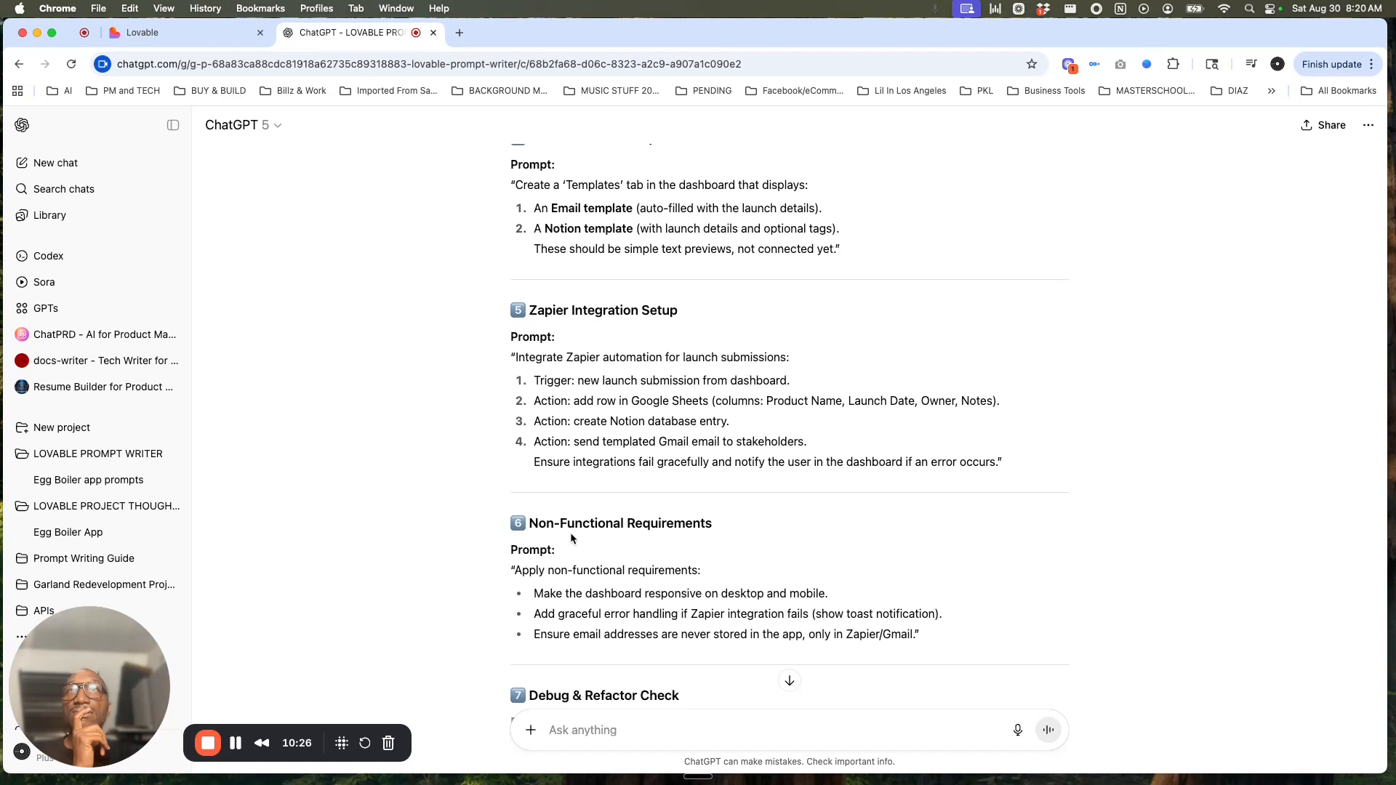
pyautogui.scroll(-3, 571, 535)
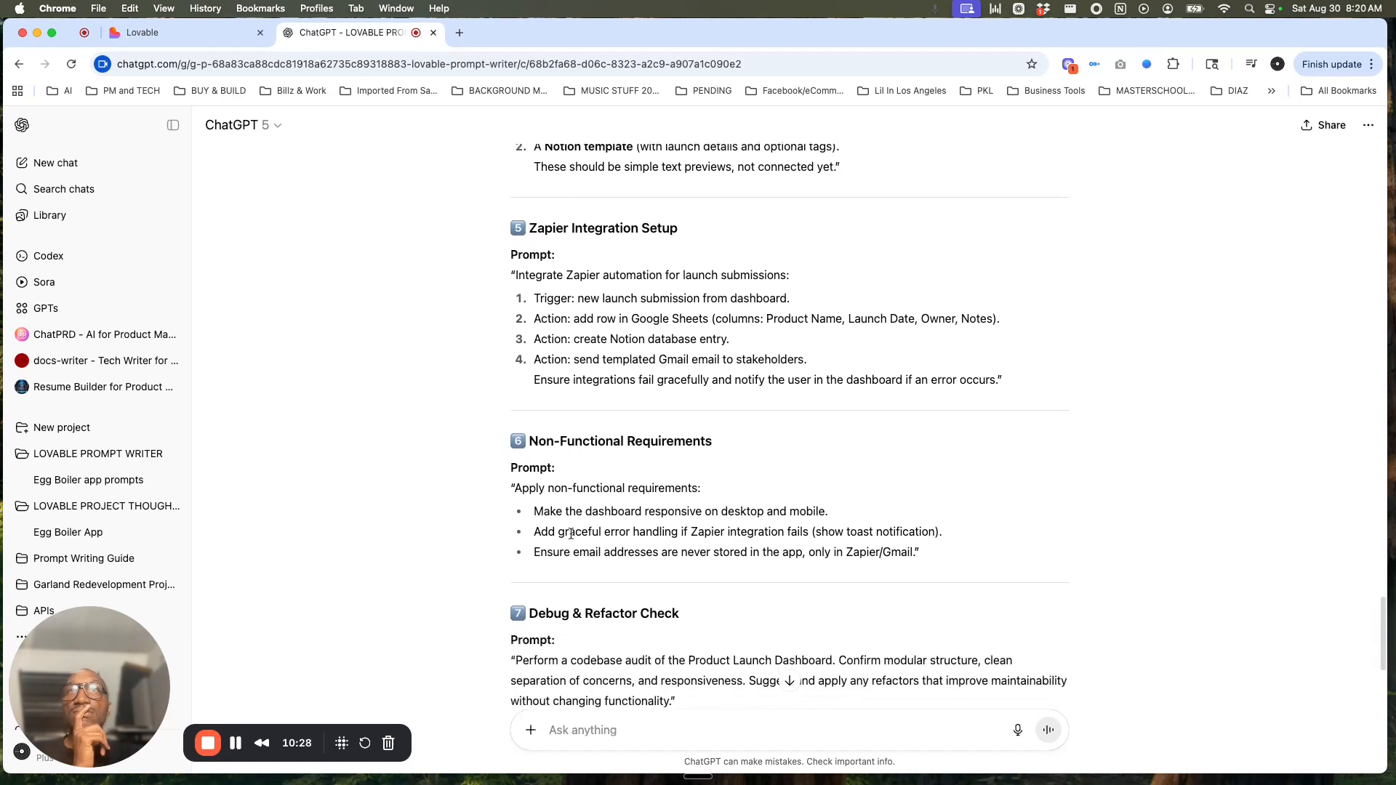
pyautogui.scroll(-4, 571, 534)
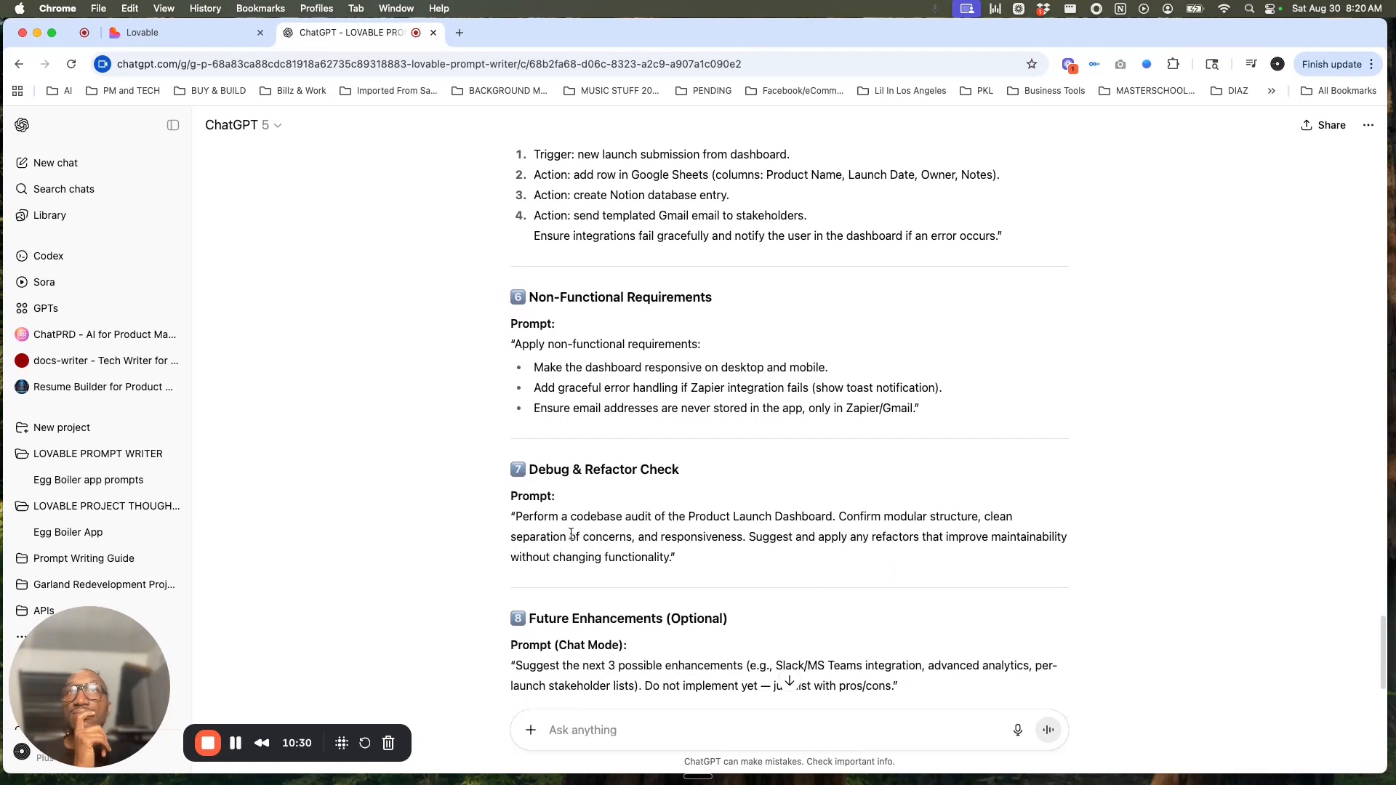
pyautogui.scroll(-4, 570, 535)
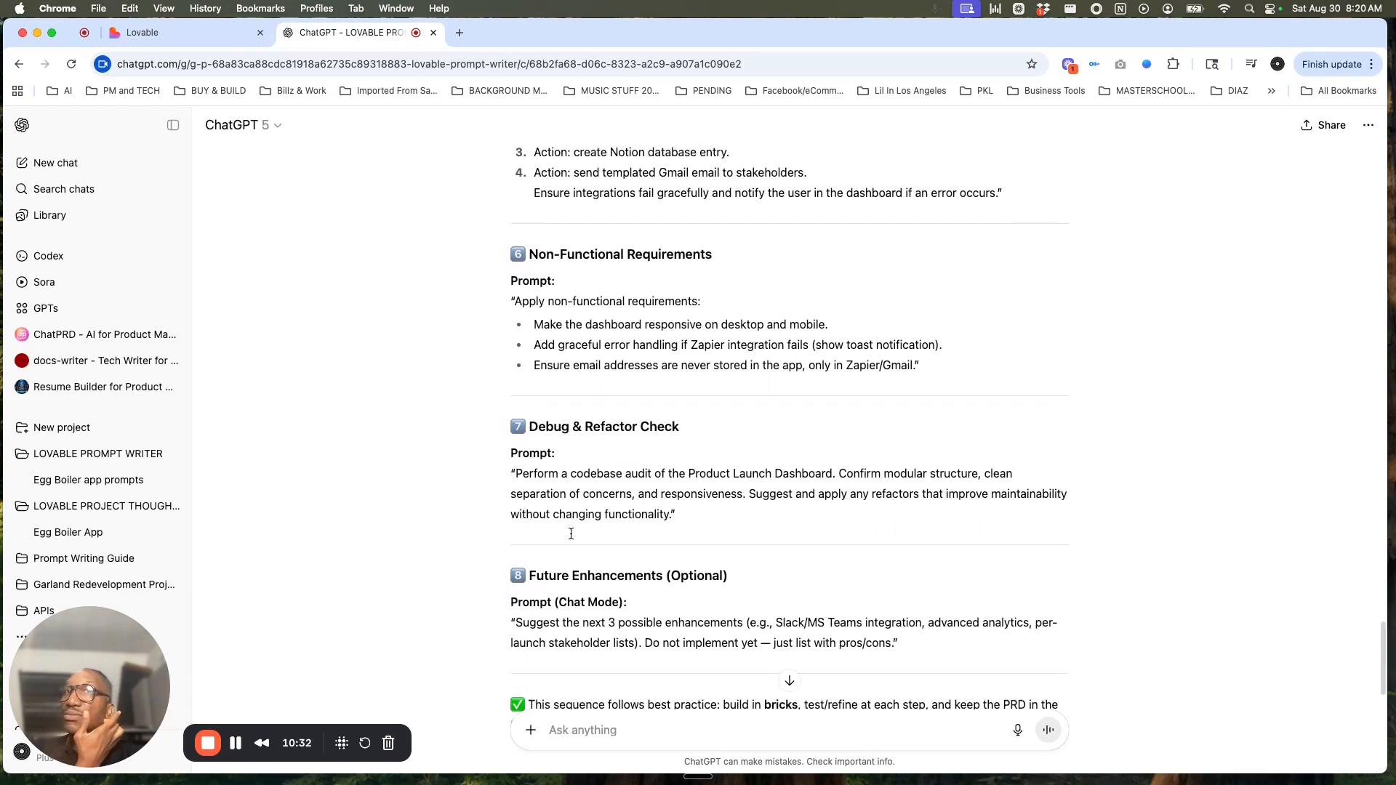
pyautogui.scroll(-3, 571, 534)
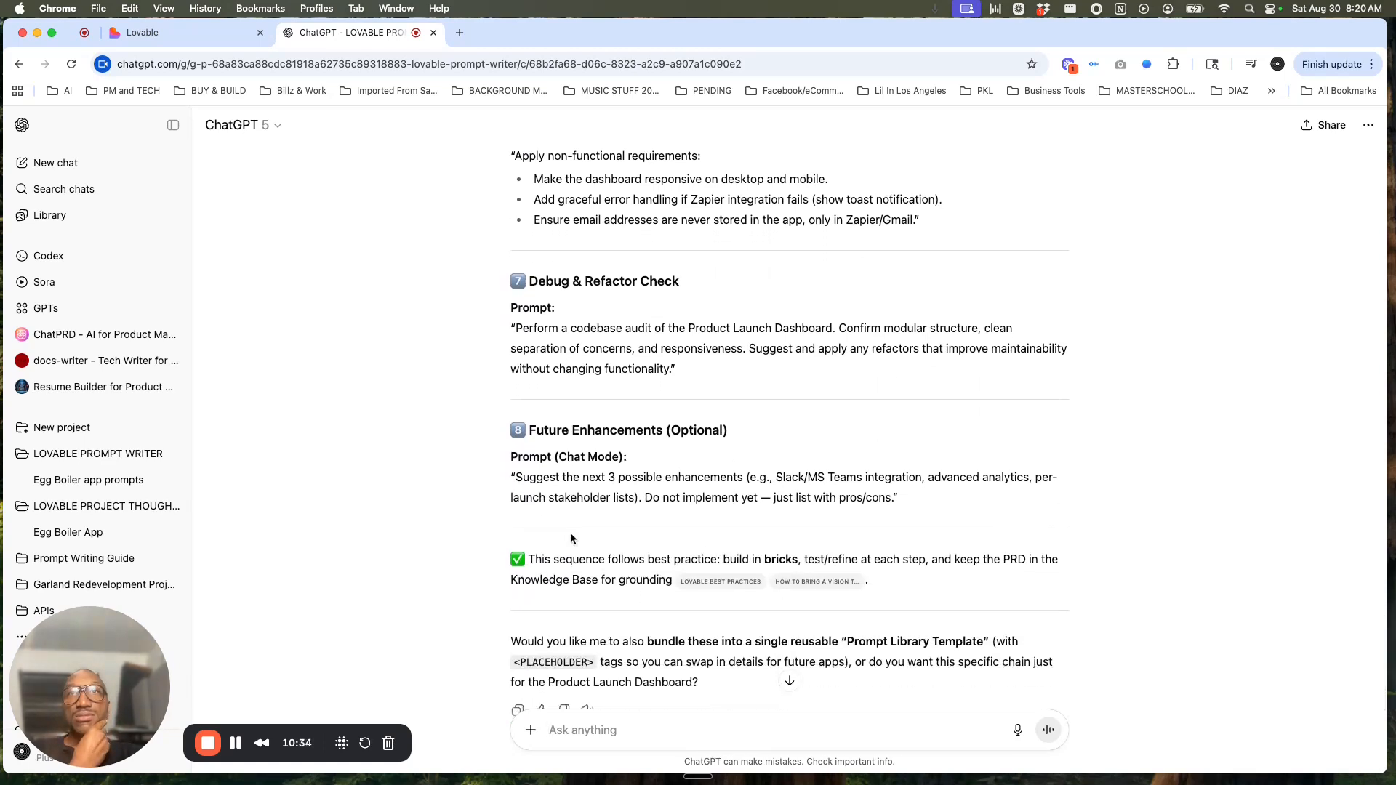
pyautogui.scroll(-3, 570, 535)
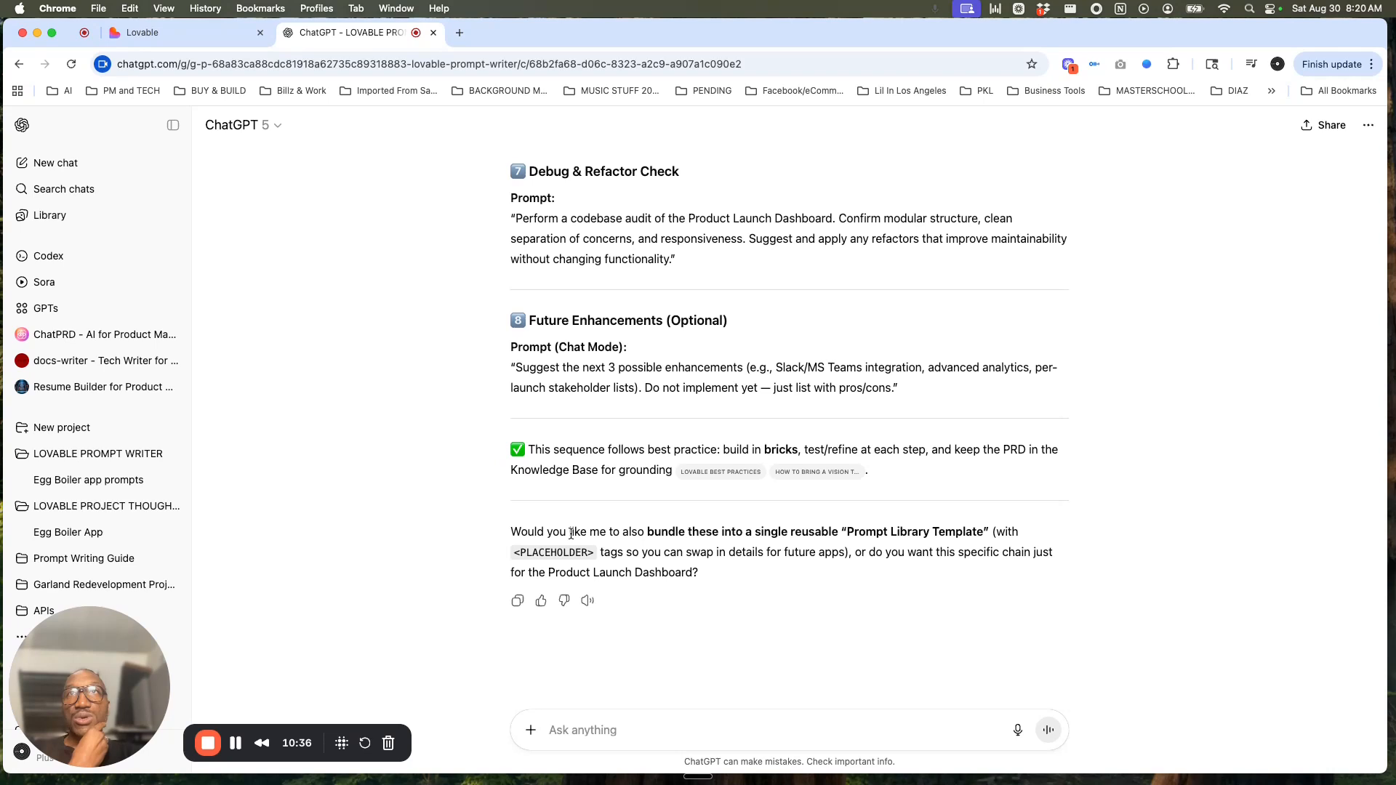
pyautogui.scroll(2, 571, 535)
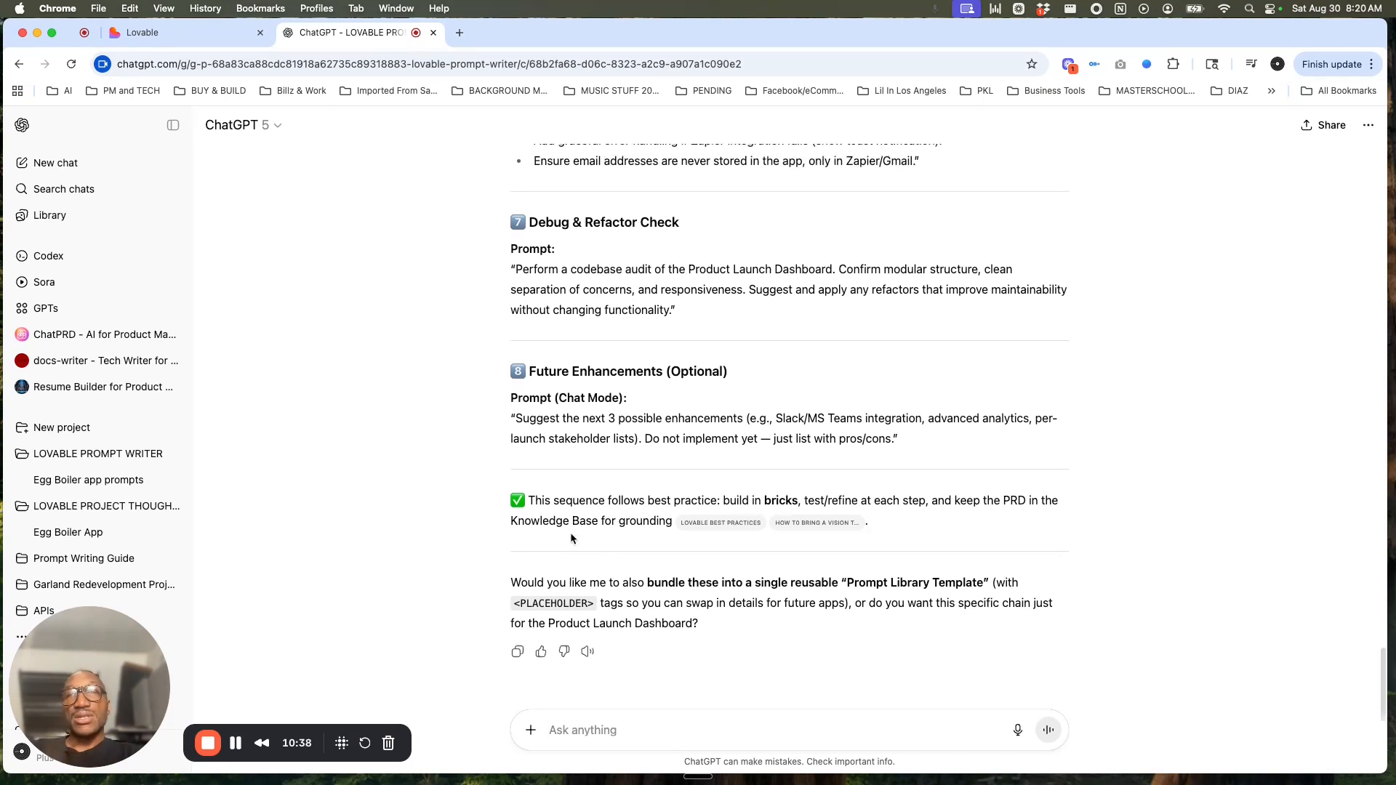
# - Review the submitted PRD's requirements against the generated prompts, ending at the Kickoff & Knowledge Base and Dashboard Foundation prompts
pyautogui.scroll(5, 570, 533)
pyautogui.scroll(10, 571, 533)
pyautogui.scroll(20, 571, 533)
pyautogui.scroll(10, 571, 538)
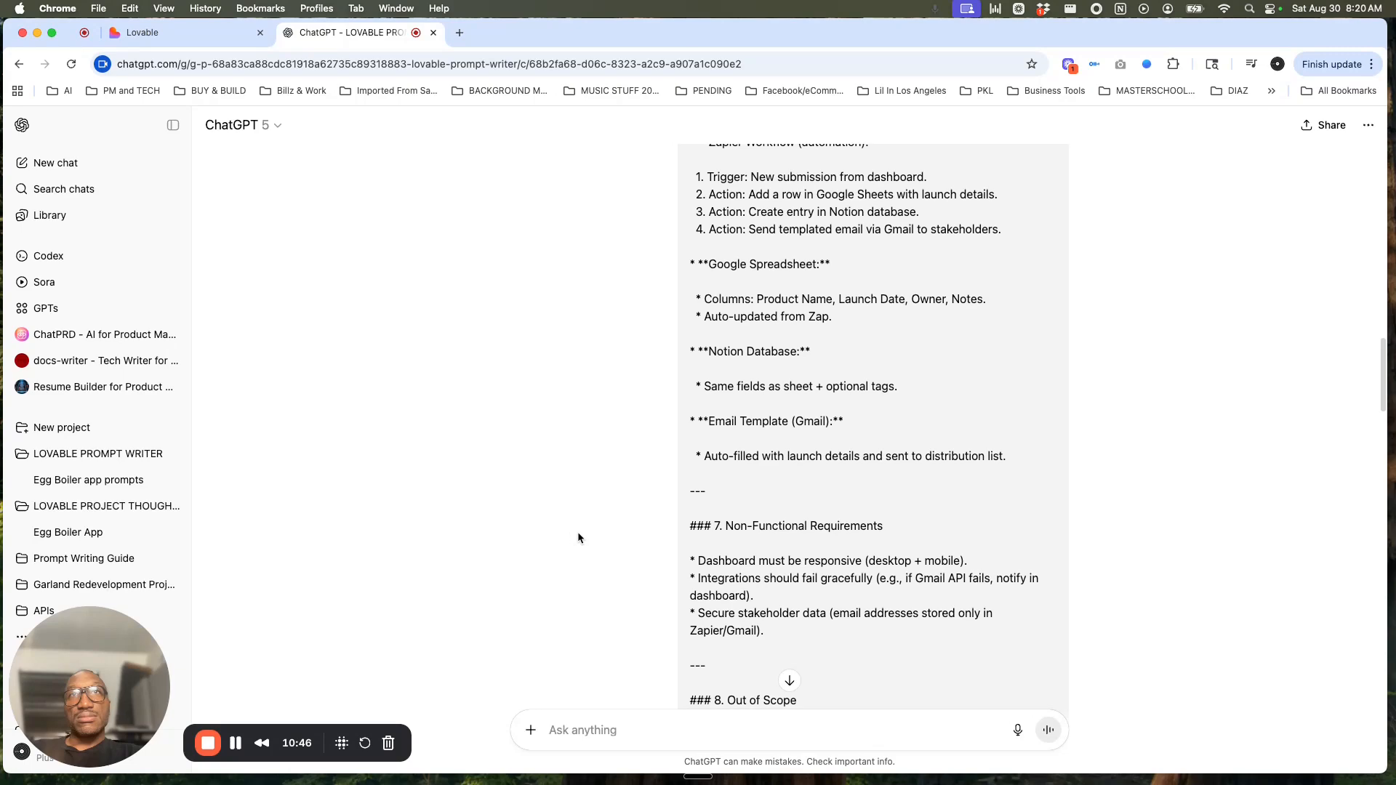
pyautogui.scroll(-13, 772, 463)
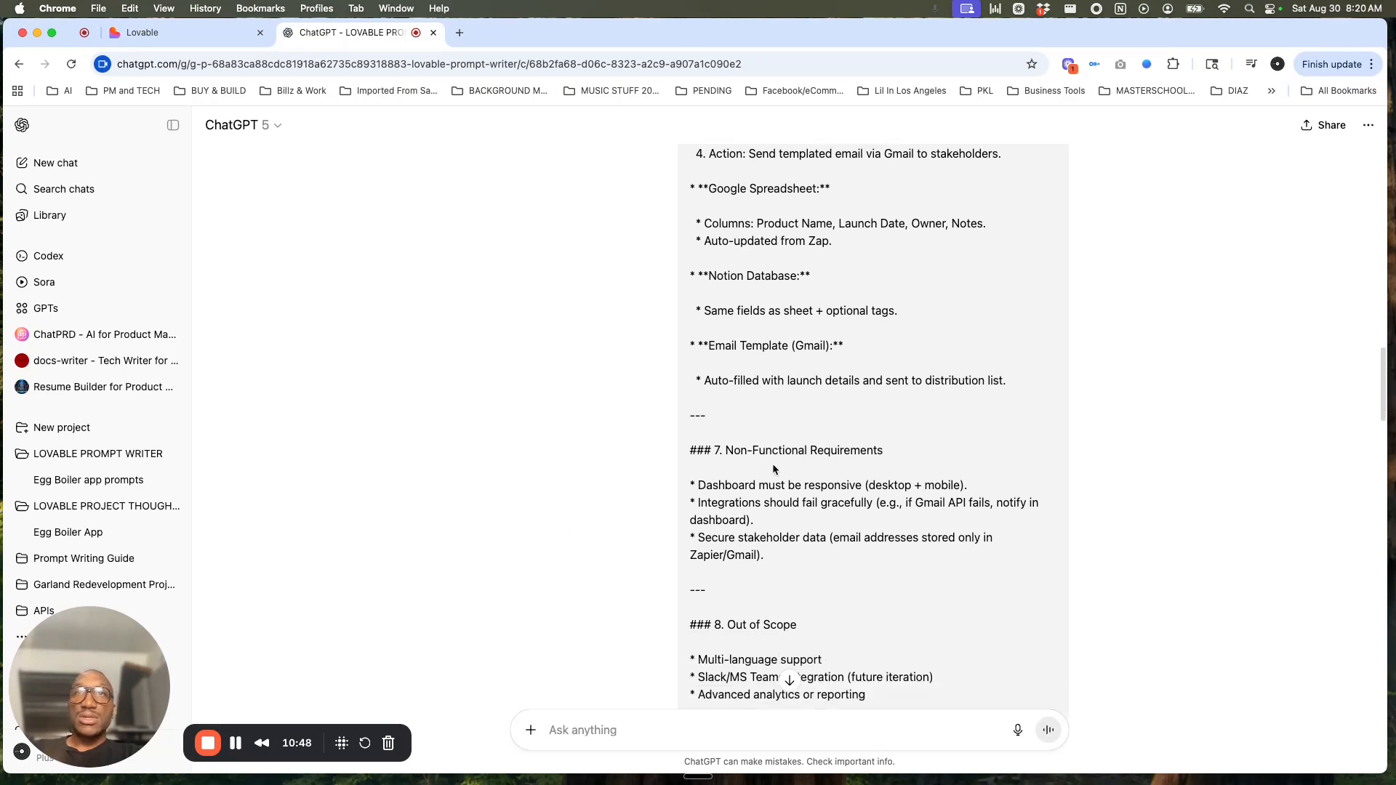
pyautogui.scroll(-20, 773, 469)
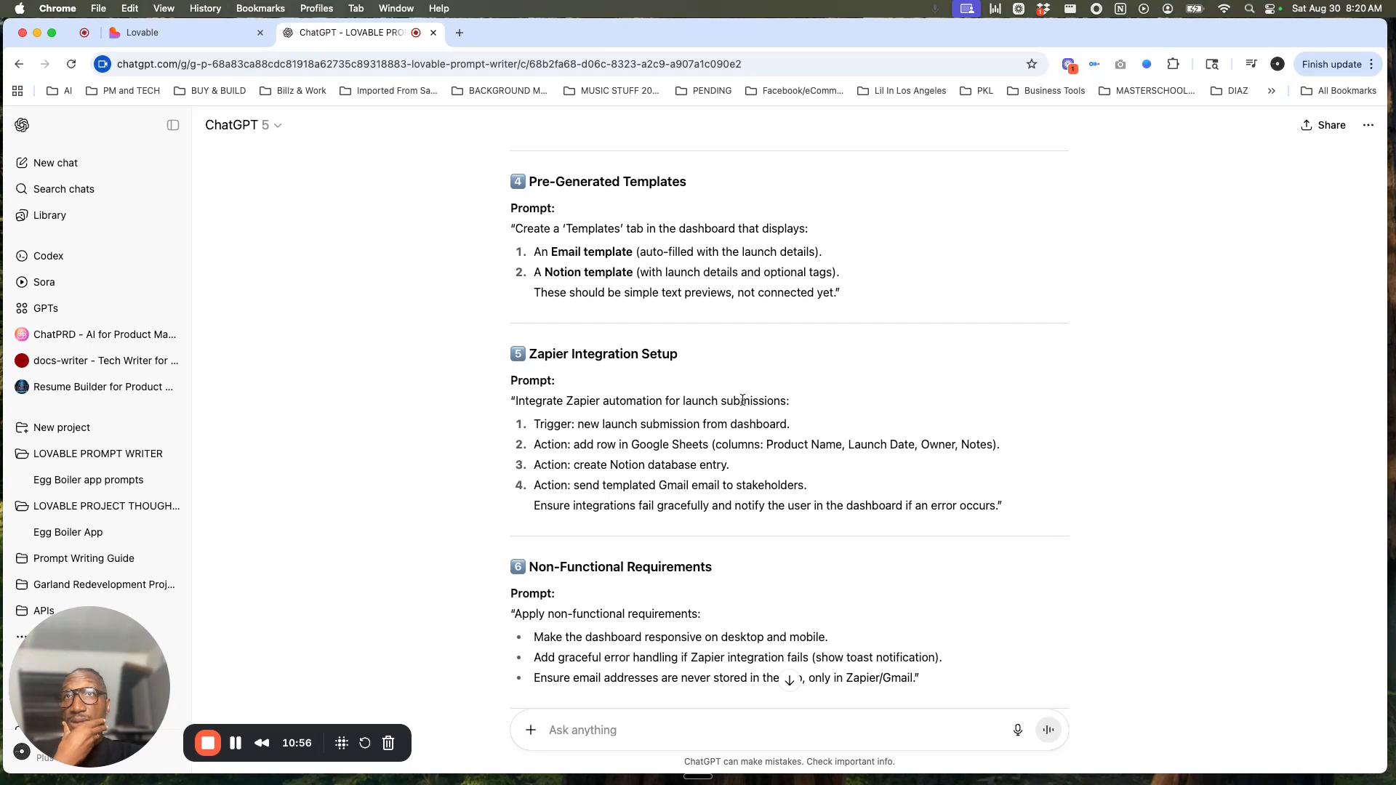
pyautogui.scroll(-5, 742, 400)
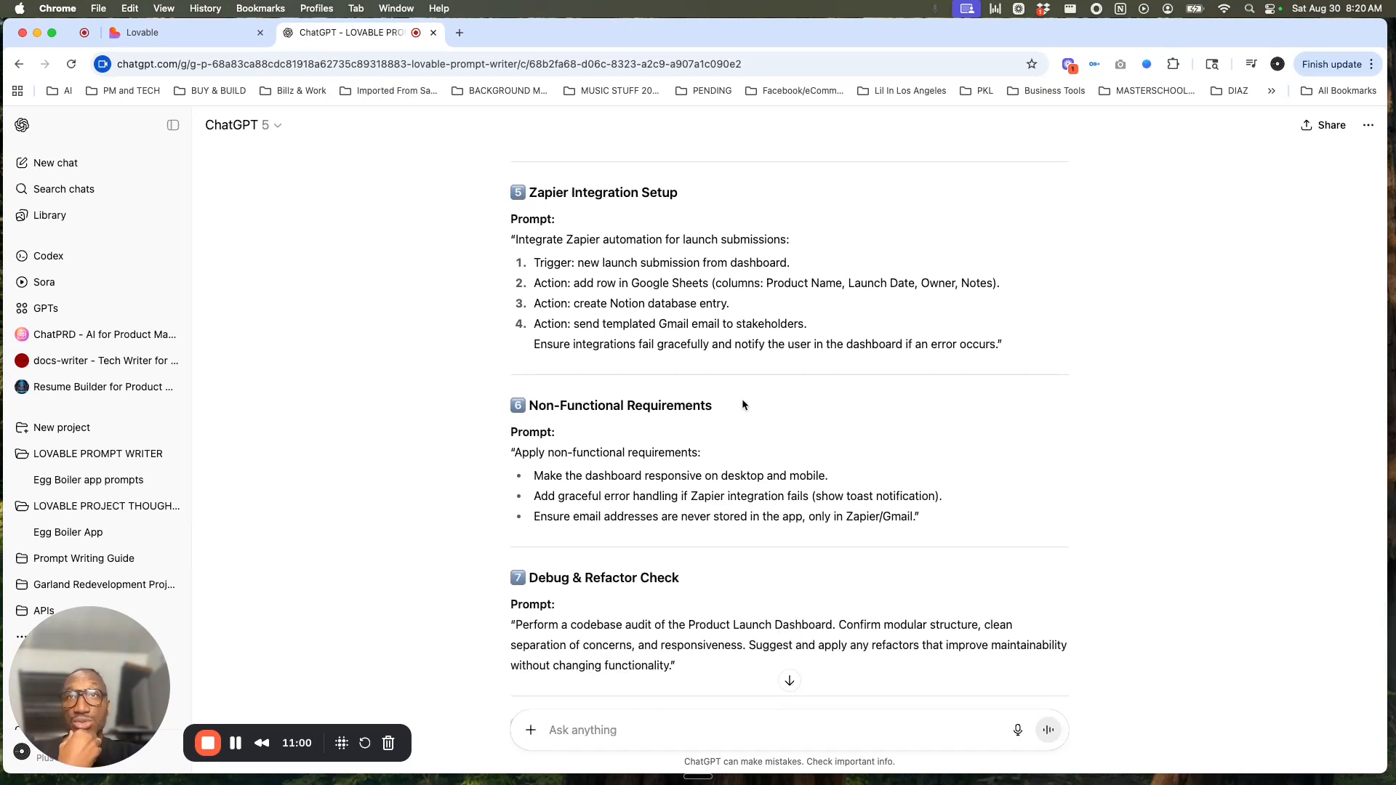
pyautogui.scroll(-5, 742, 405)
pyautogui.scroll(-3, 742, 405)
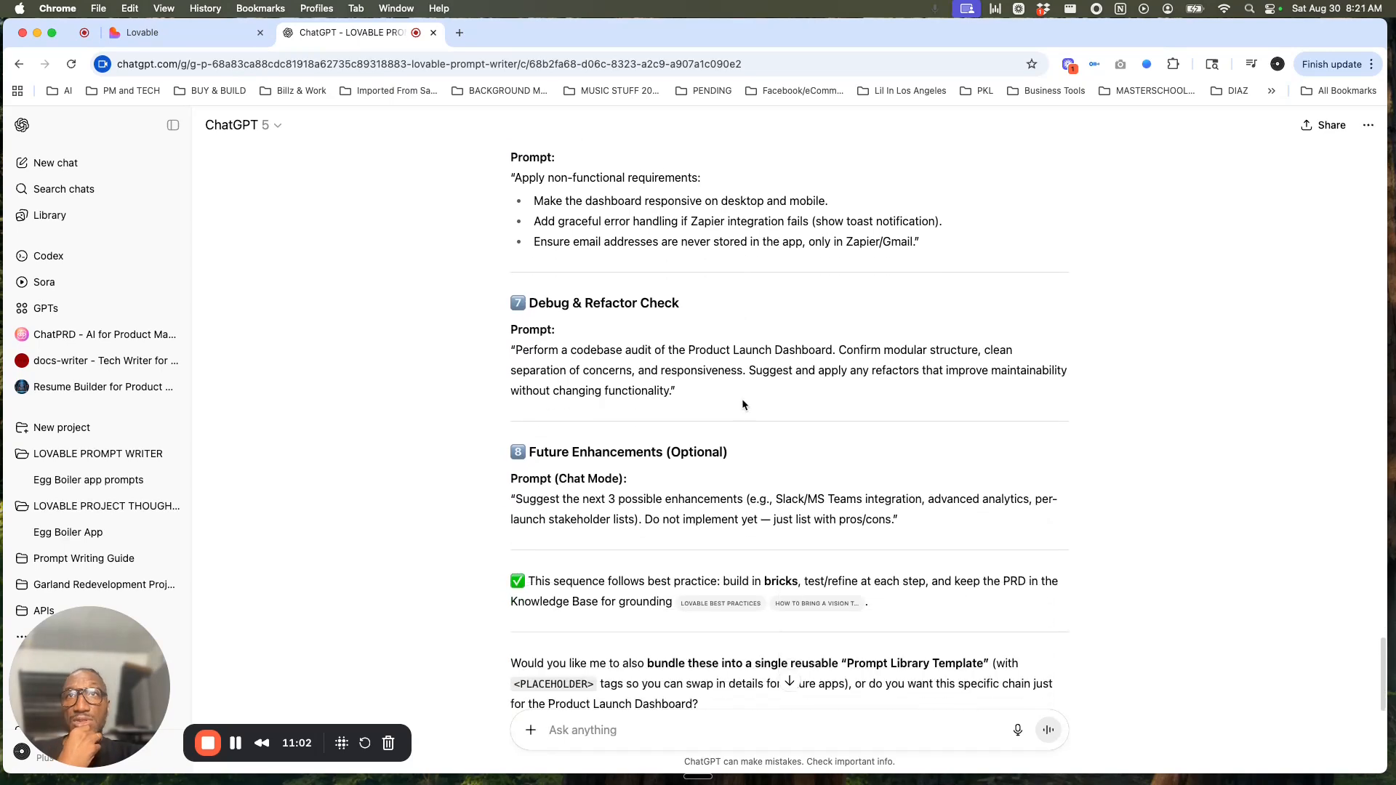
pyautogui.scroll(12, 743, 403)
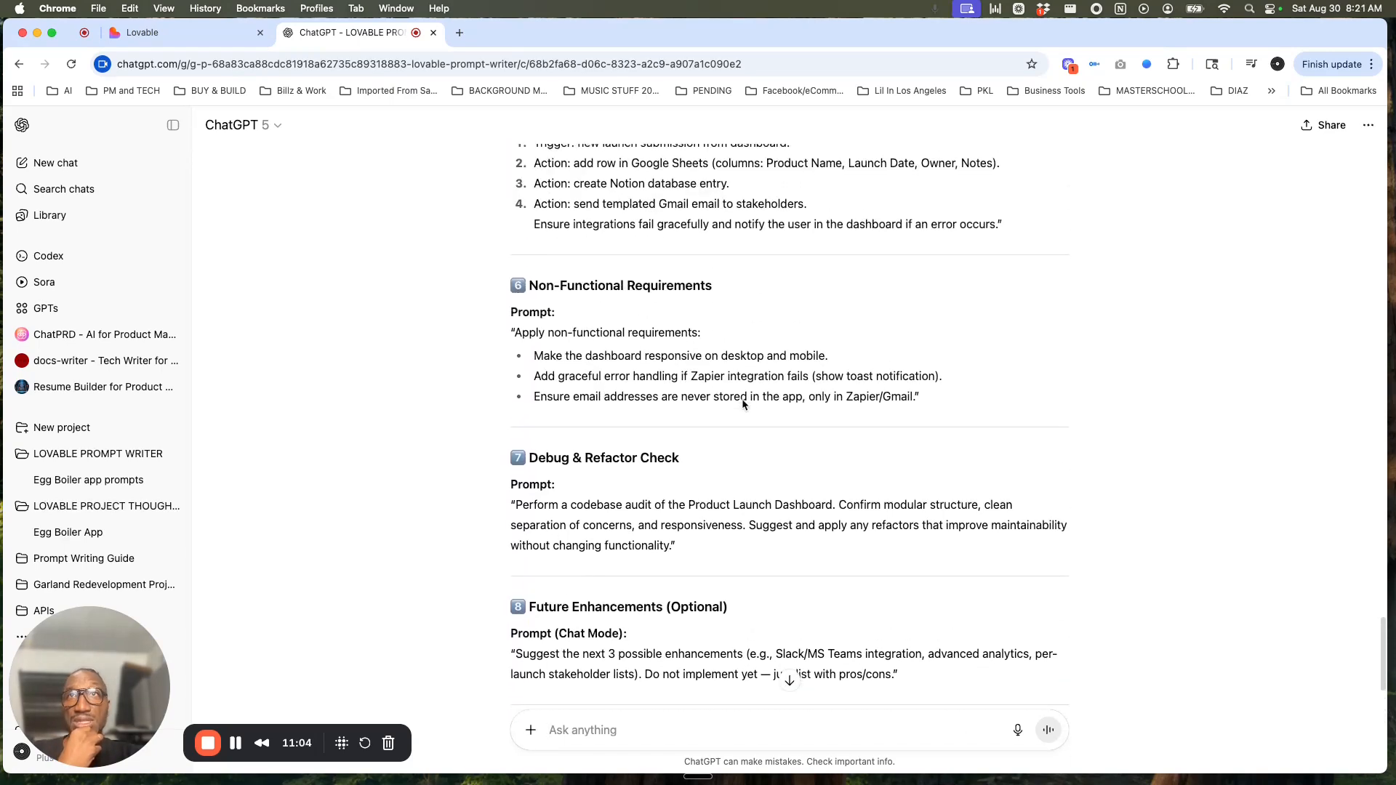
pyautogui.scroll(10, 743, 405)
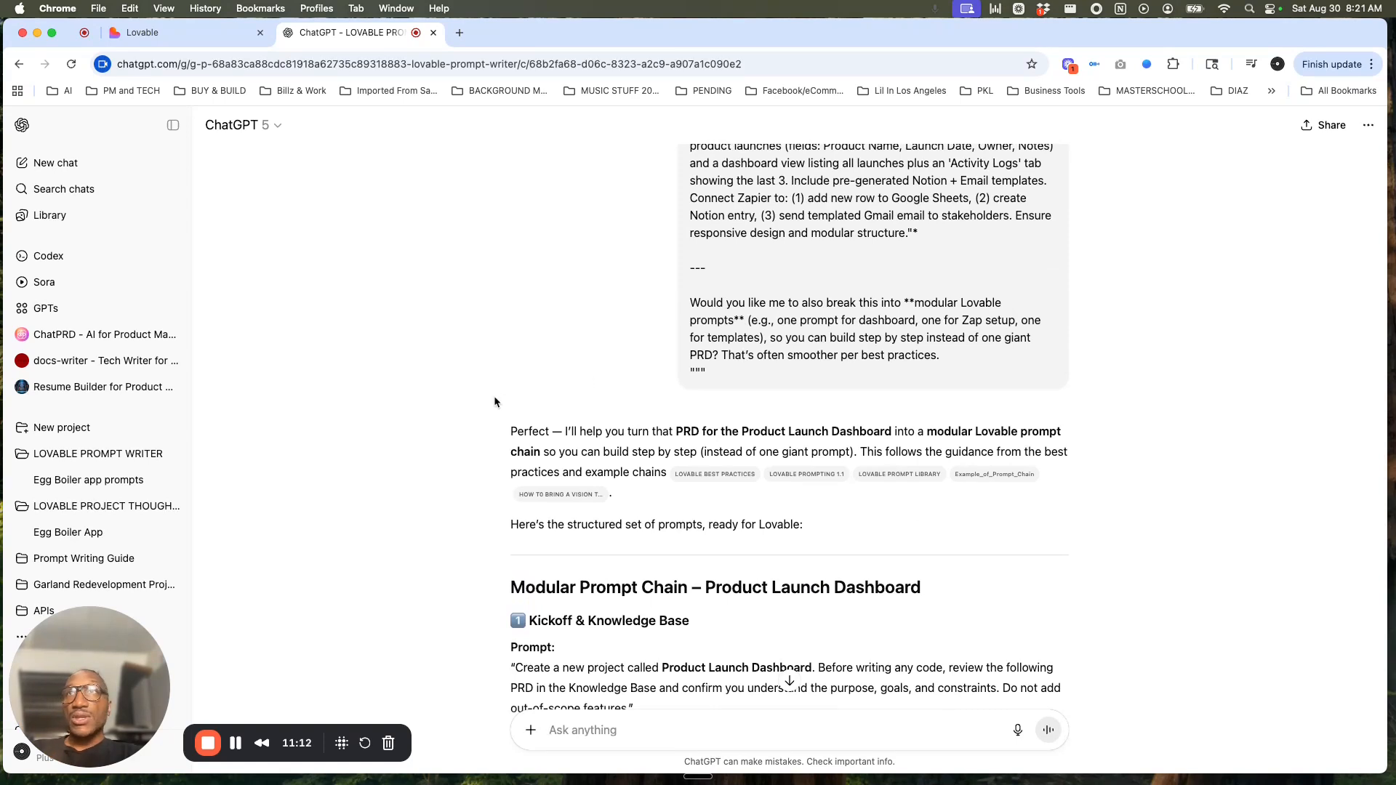
pyautogui.scroll(3, 494, 398)
pyautogui.scroll(-3, 494, 398)
pyautogui.scroll(-6, 495, 400)
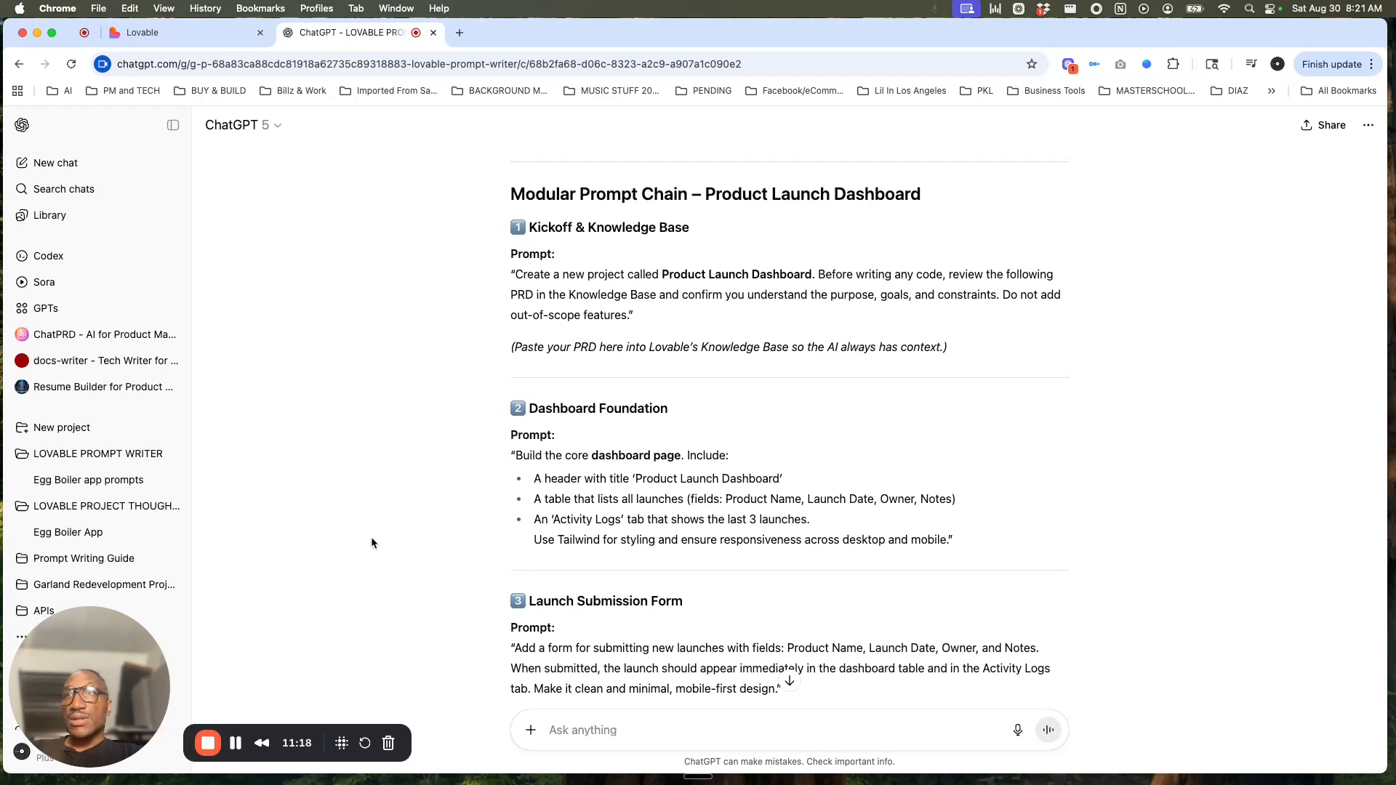
pyautogui.click(208, 743)
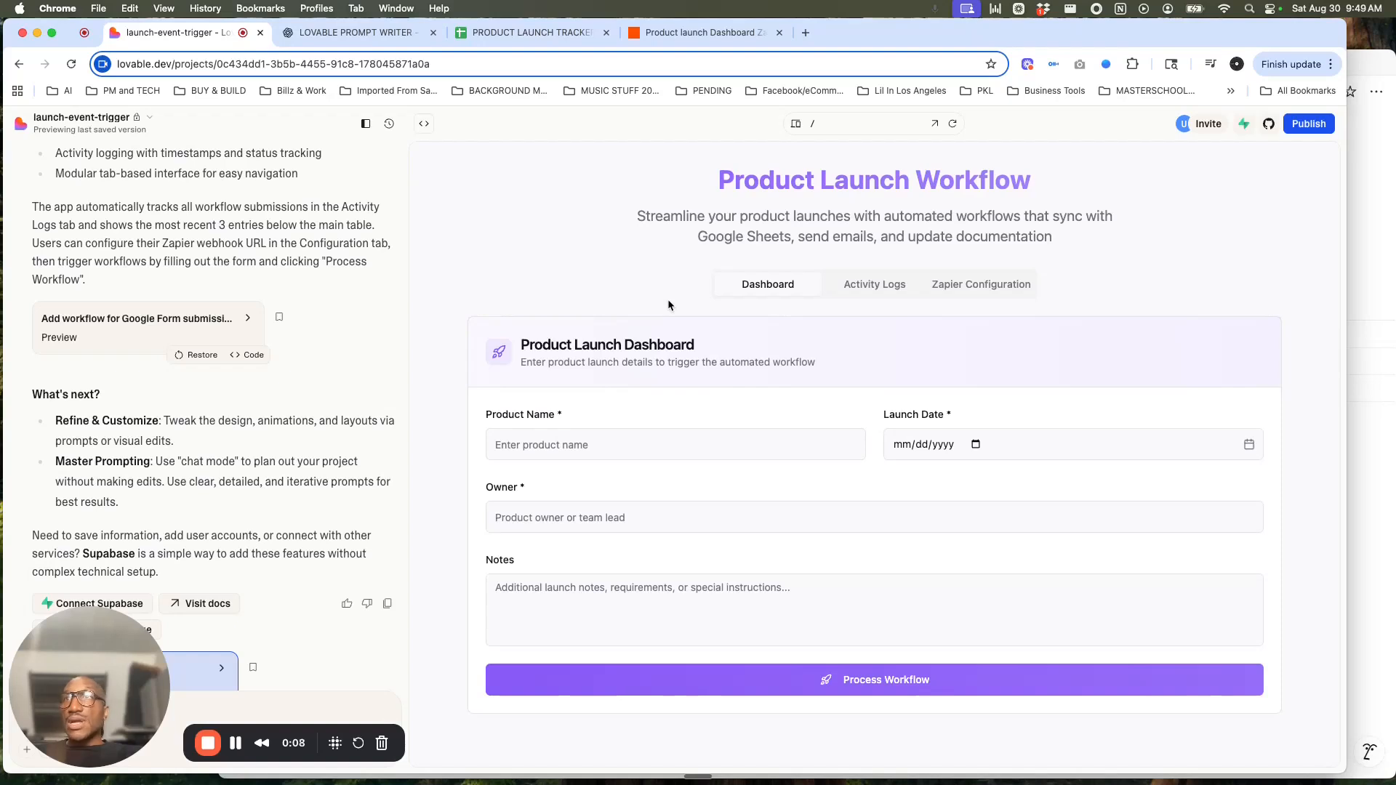
pyautogui.moveTo(103, 661); pyautogui.dragTo(138, 617)
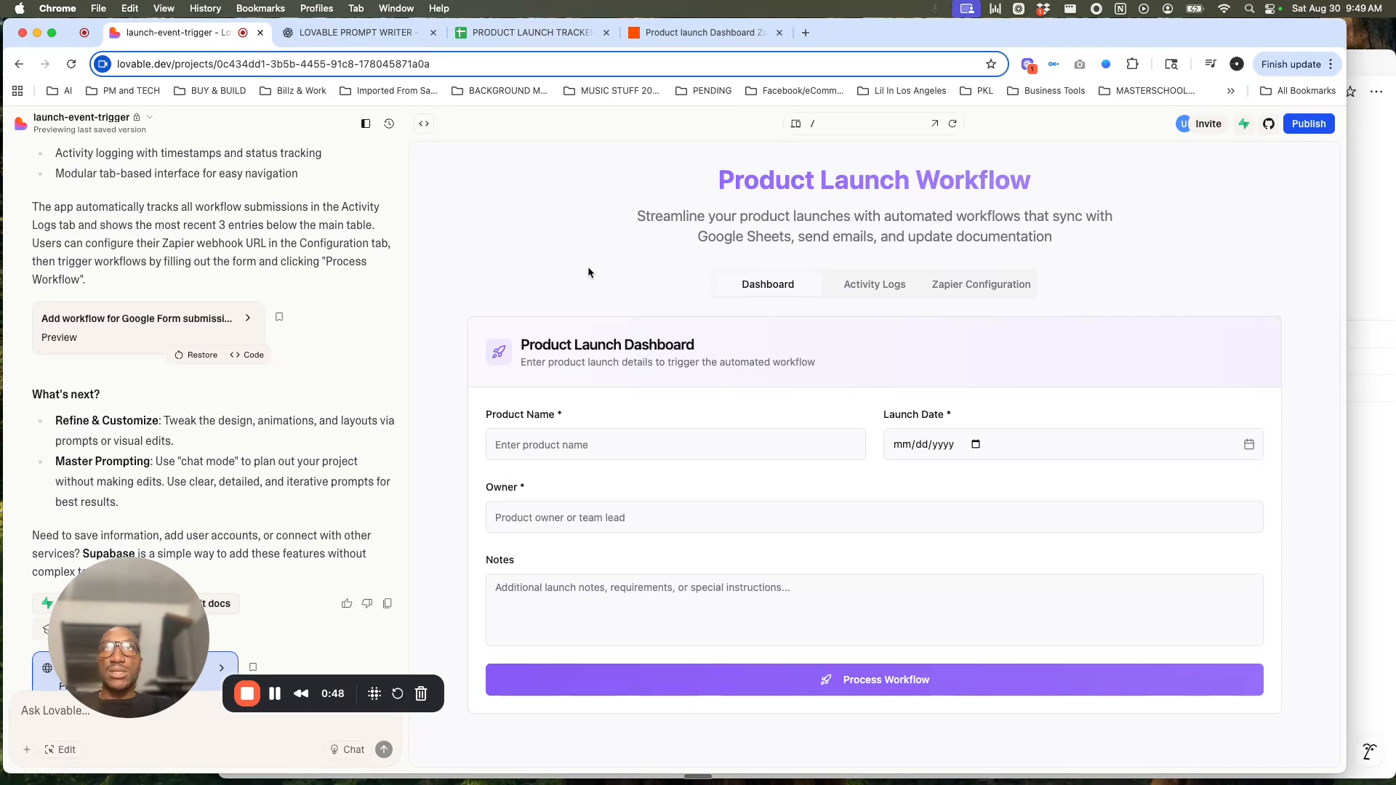
# - Examine the columns of the PRODUCT LAUNCH TRACKER spreadsheet and switch to the PRODUCT LAUNCH LIST page in Notion
pyautogui.click(547, 31)
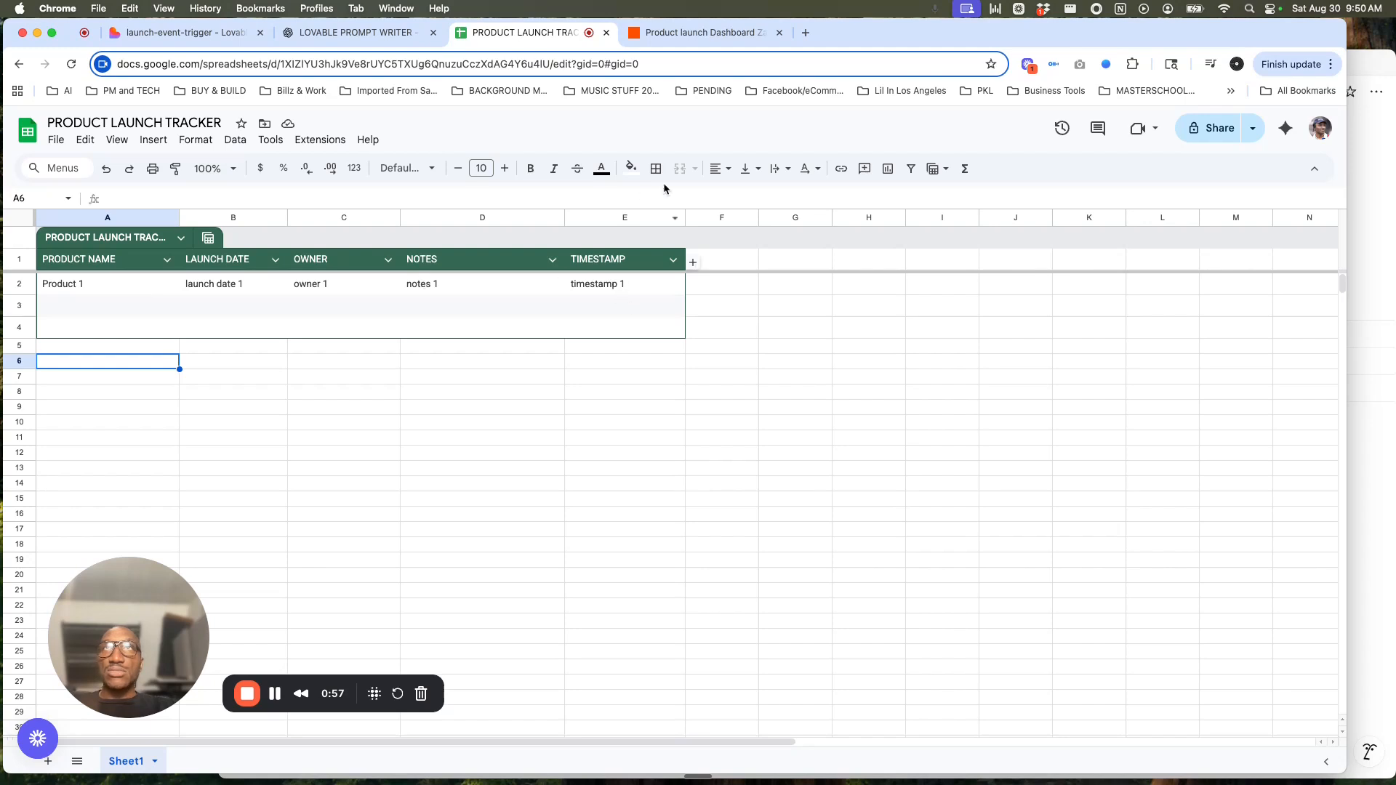
pyautogui.click(1371, 70)
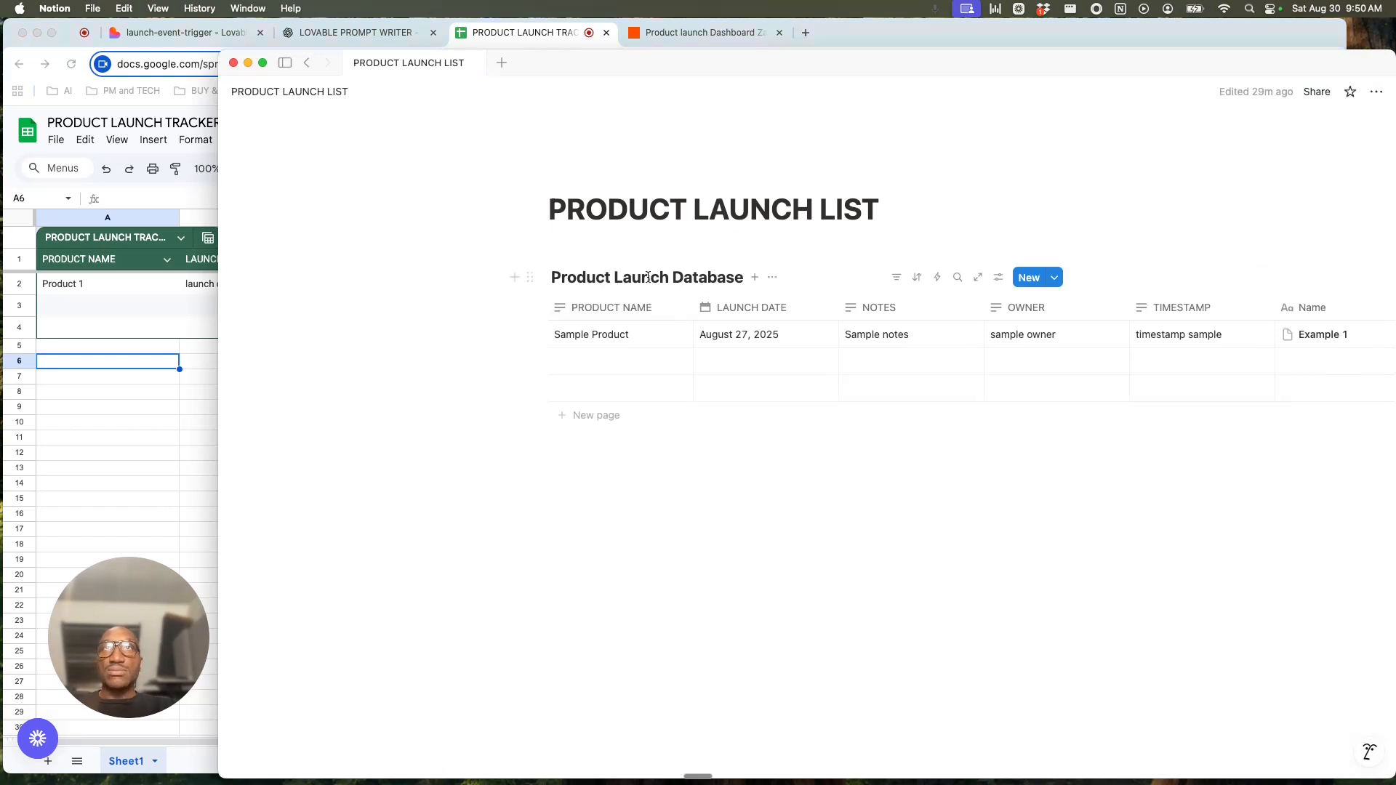
# - Look up the database block options with "/data" below the Product Launch Database, dismiss them and clear the text
pyautogui.click(607, 517)
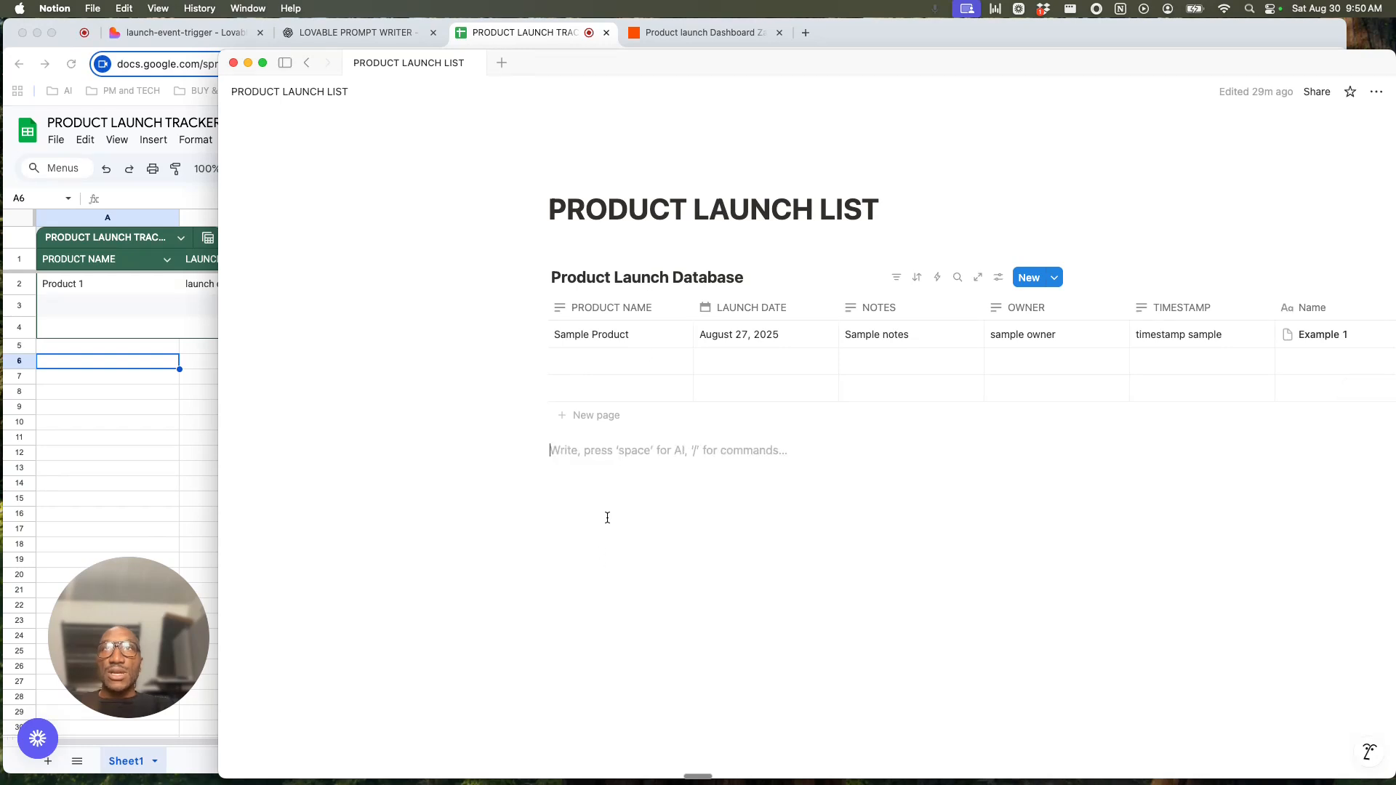
pyautogui.write('/data')
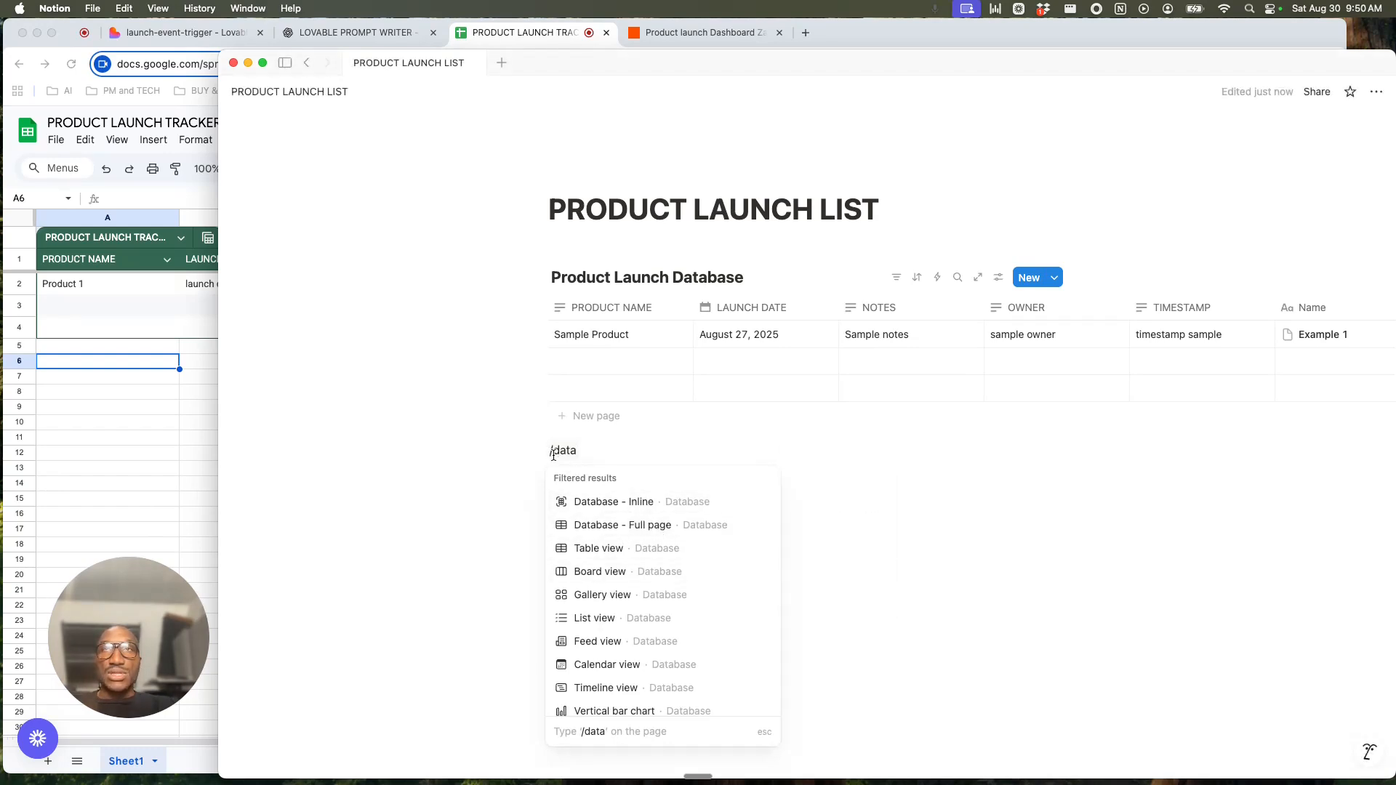
pyautogui.press('Escape')
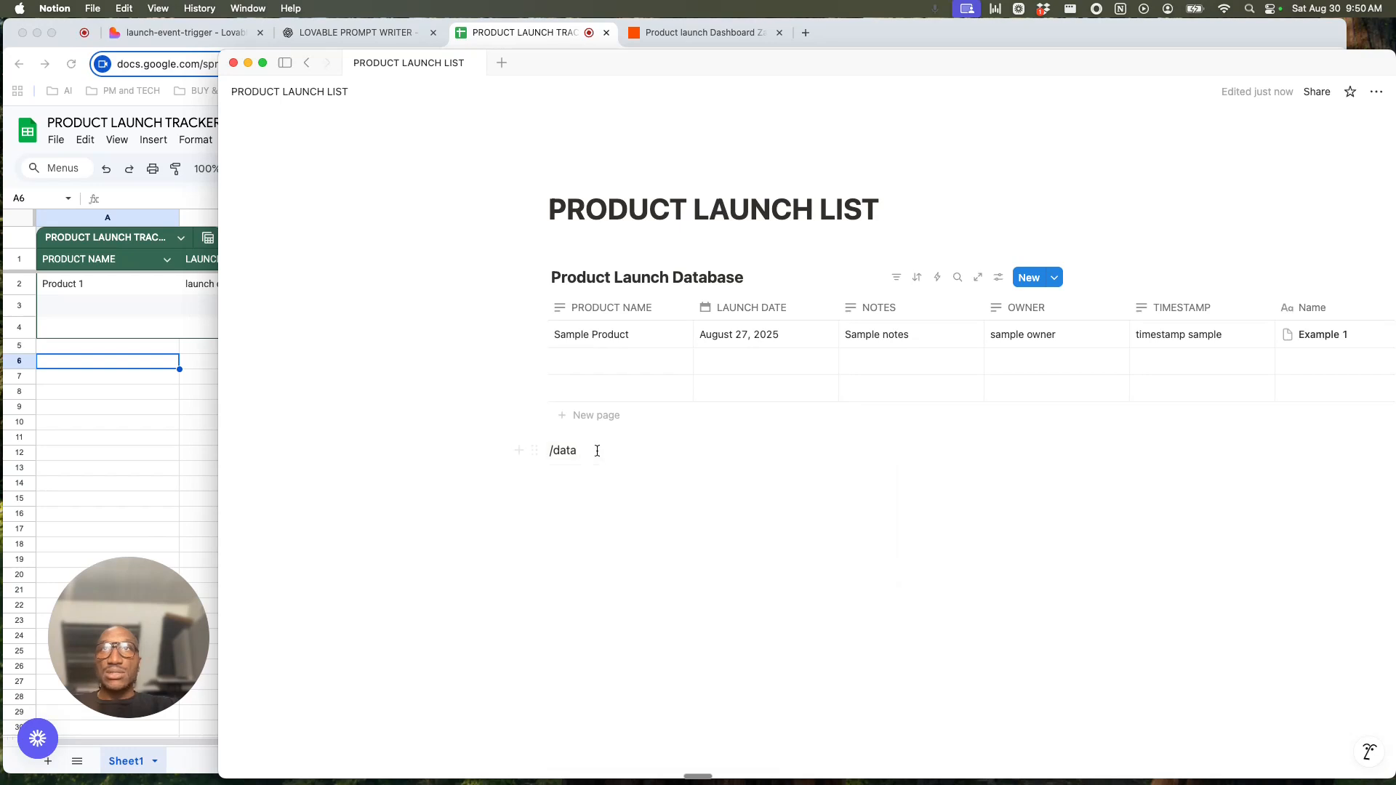
pyautogui.press('super+a')
pyautogui.press('BackSpace')
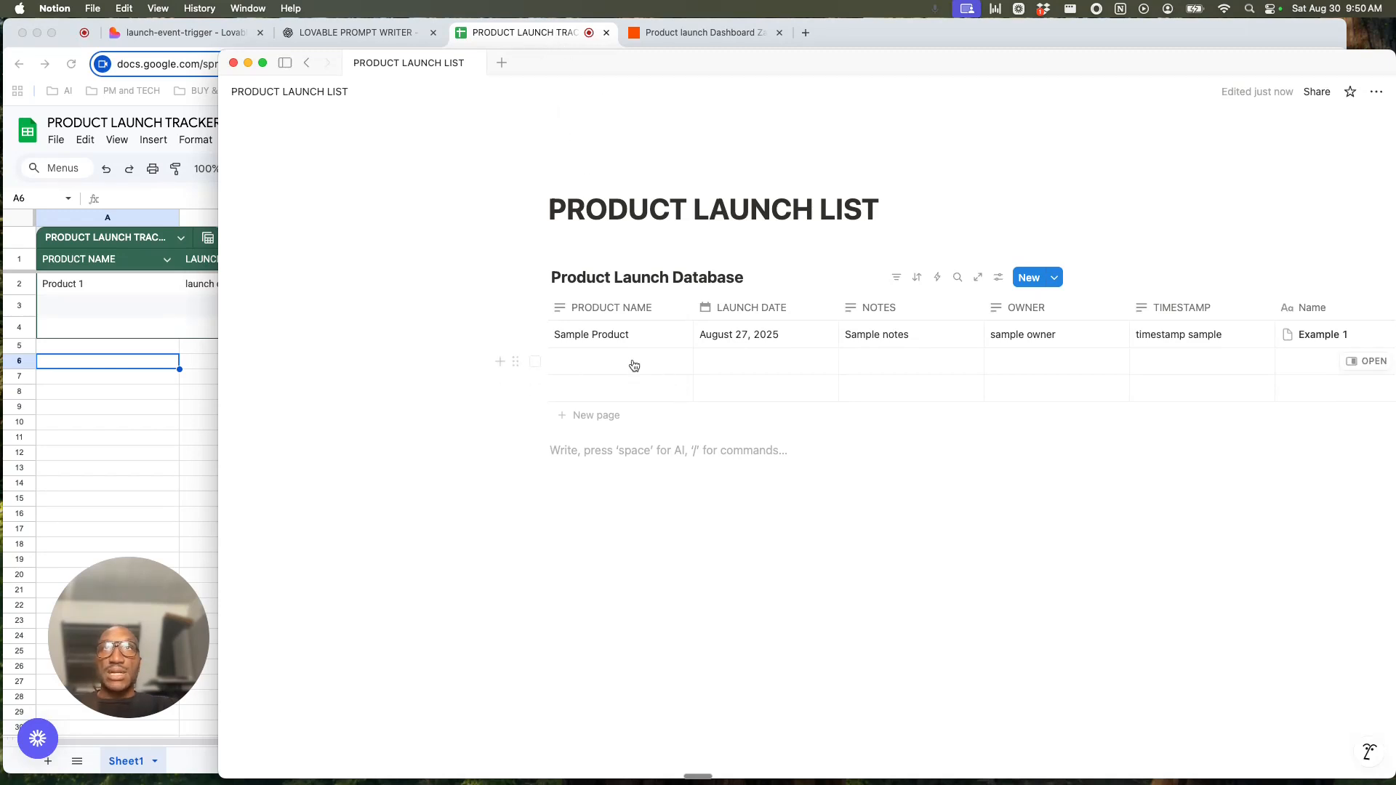
# - Switch to the Product launch Dashboard Zap in Zapier and inspect the Catch Hook trigger's webhook configuration
pyautogui.click(542, 34)
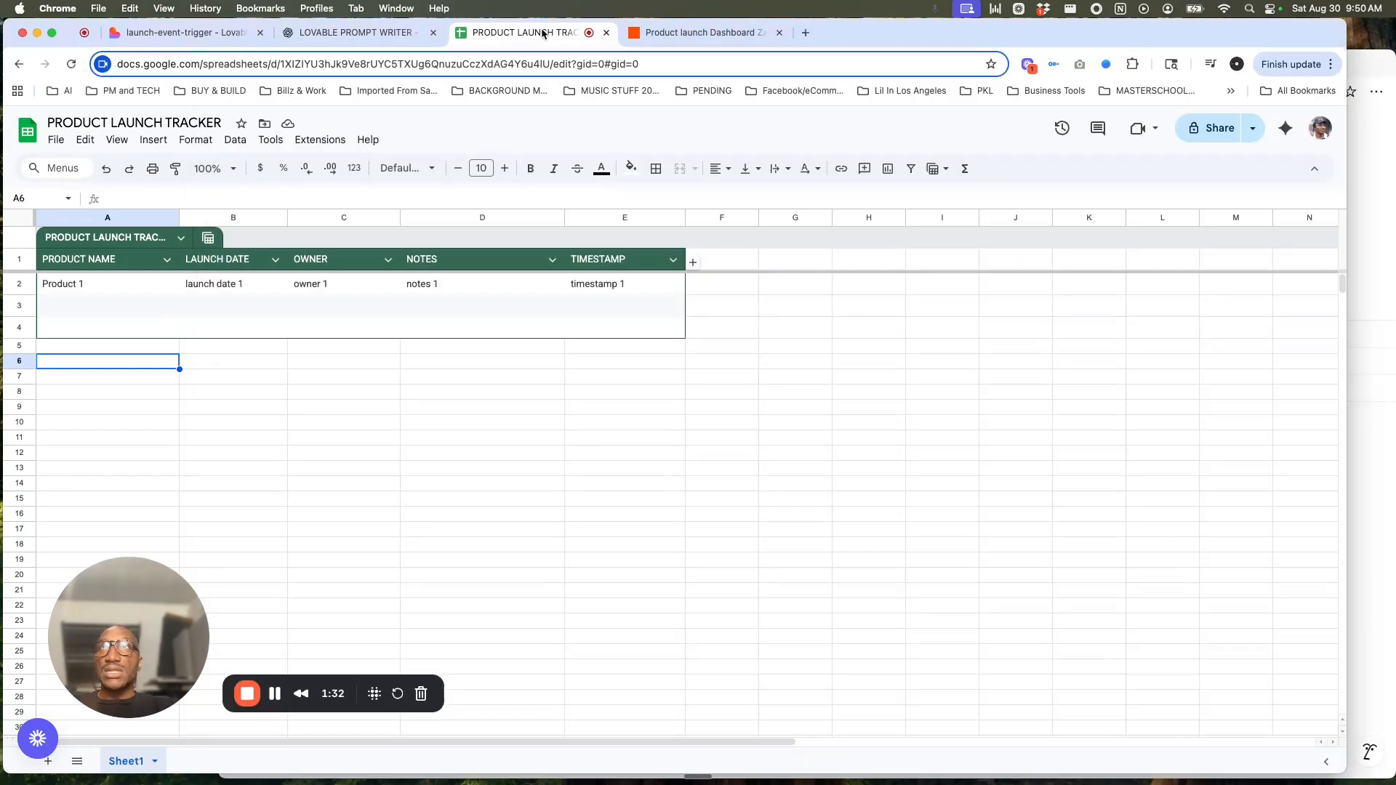
pyautogui.click(691, 34)
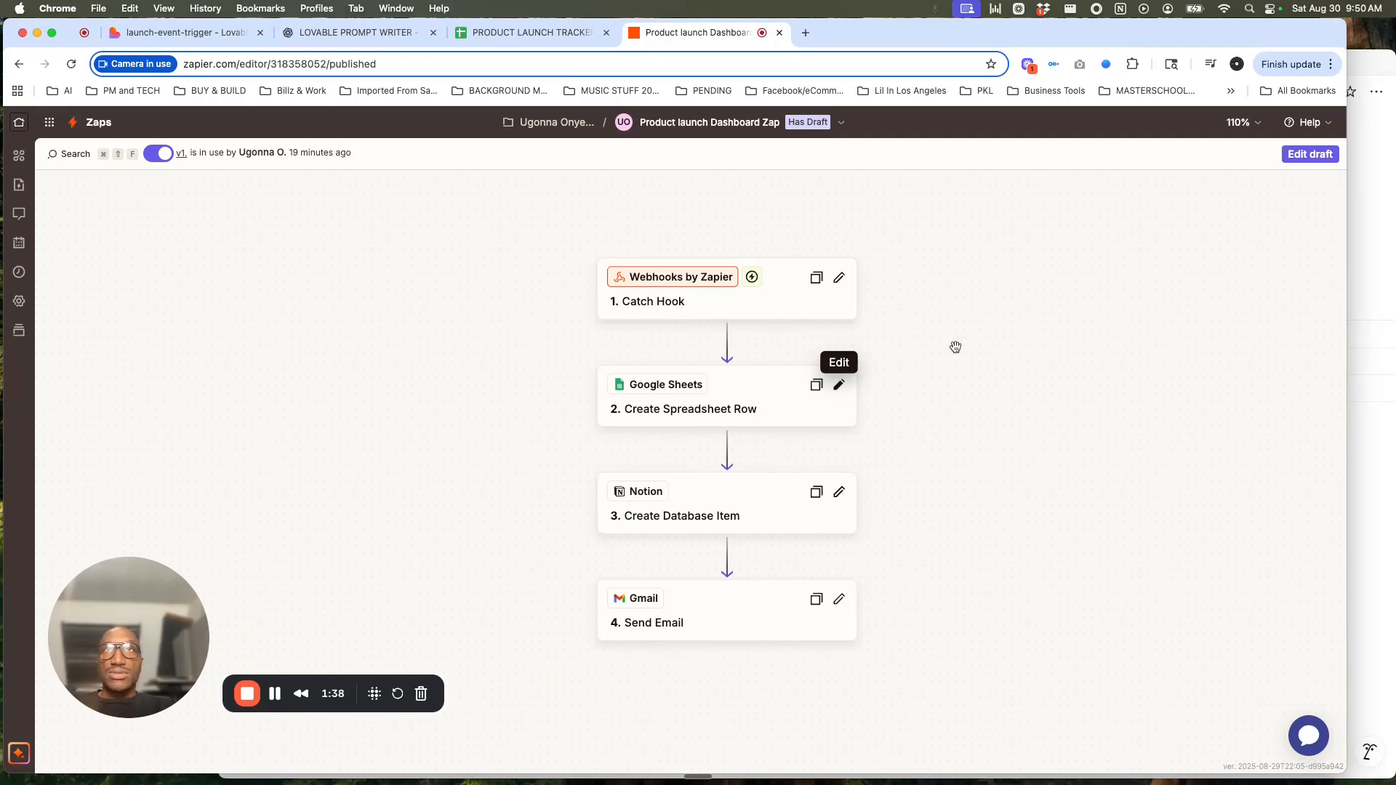
pyautogui.click(760, 301)
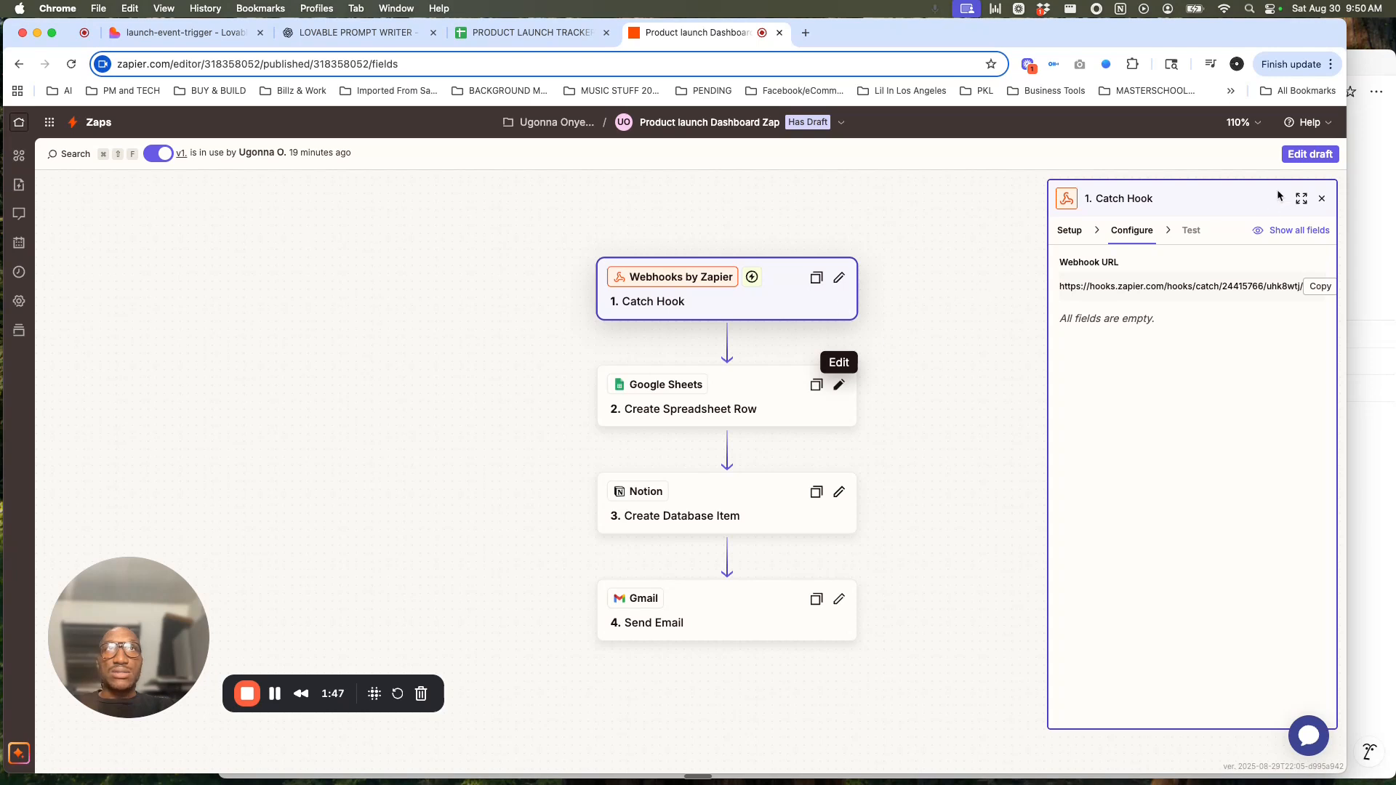
pyautogui.click(1323, 201)
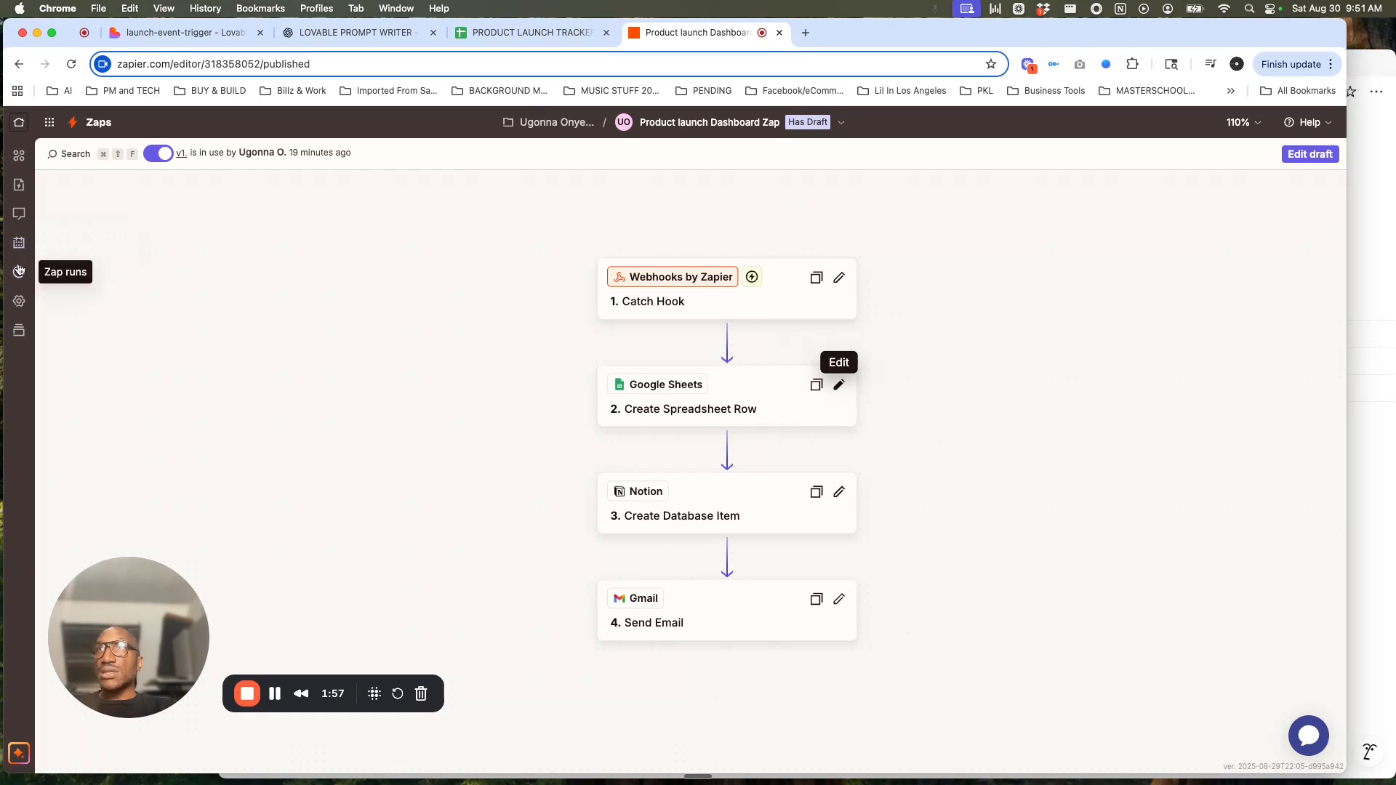
# - View the Zap's details, including its folder and timezone, and close them
pyautogui.click(19, 187)
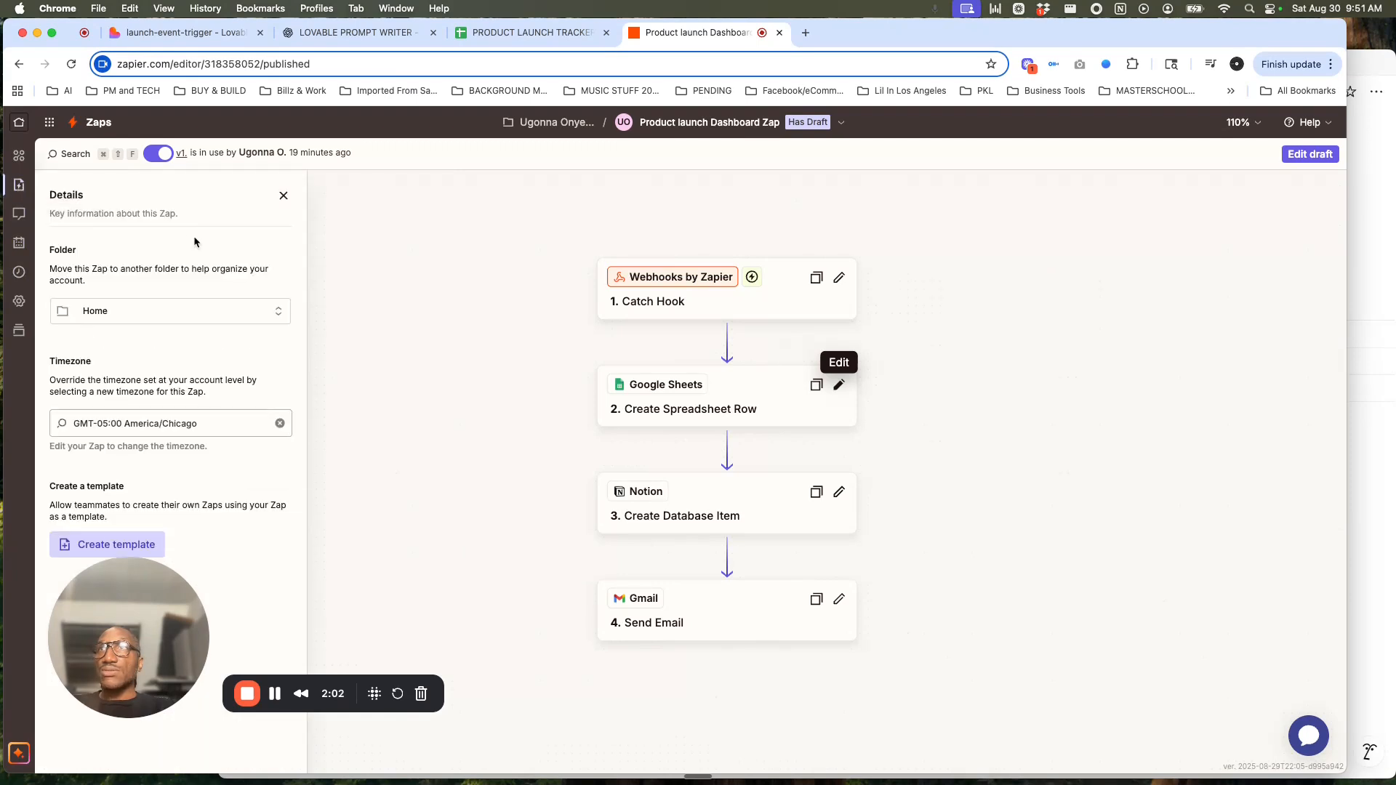
pyautogui.click(284, 198)
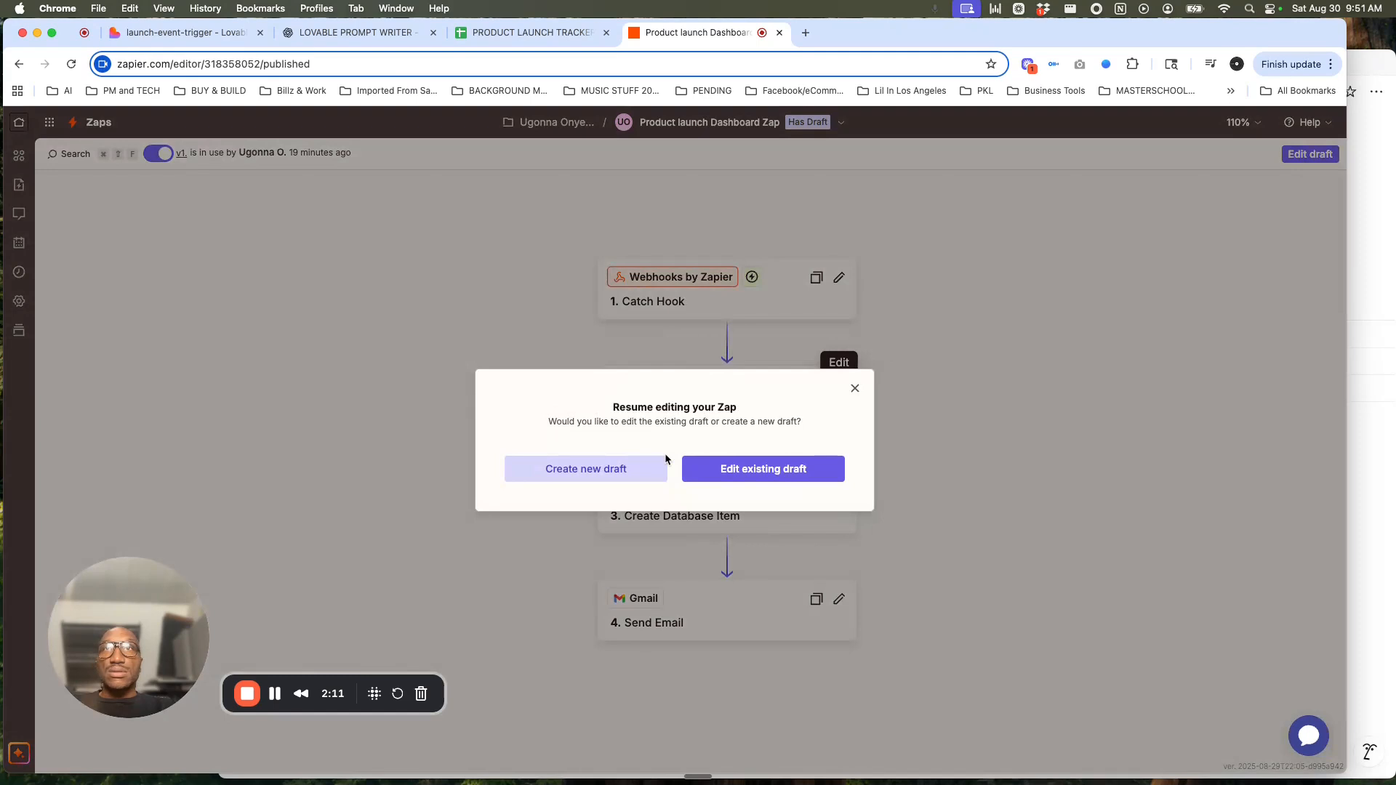
# - Open the existing draft of the Product launch Dashboard Zap and copy the webhook URL from the Catch Hook trigger's test section
pyautogui.click(738, 480)
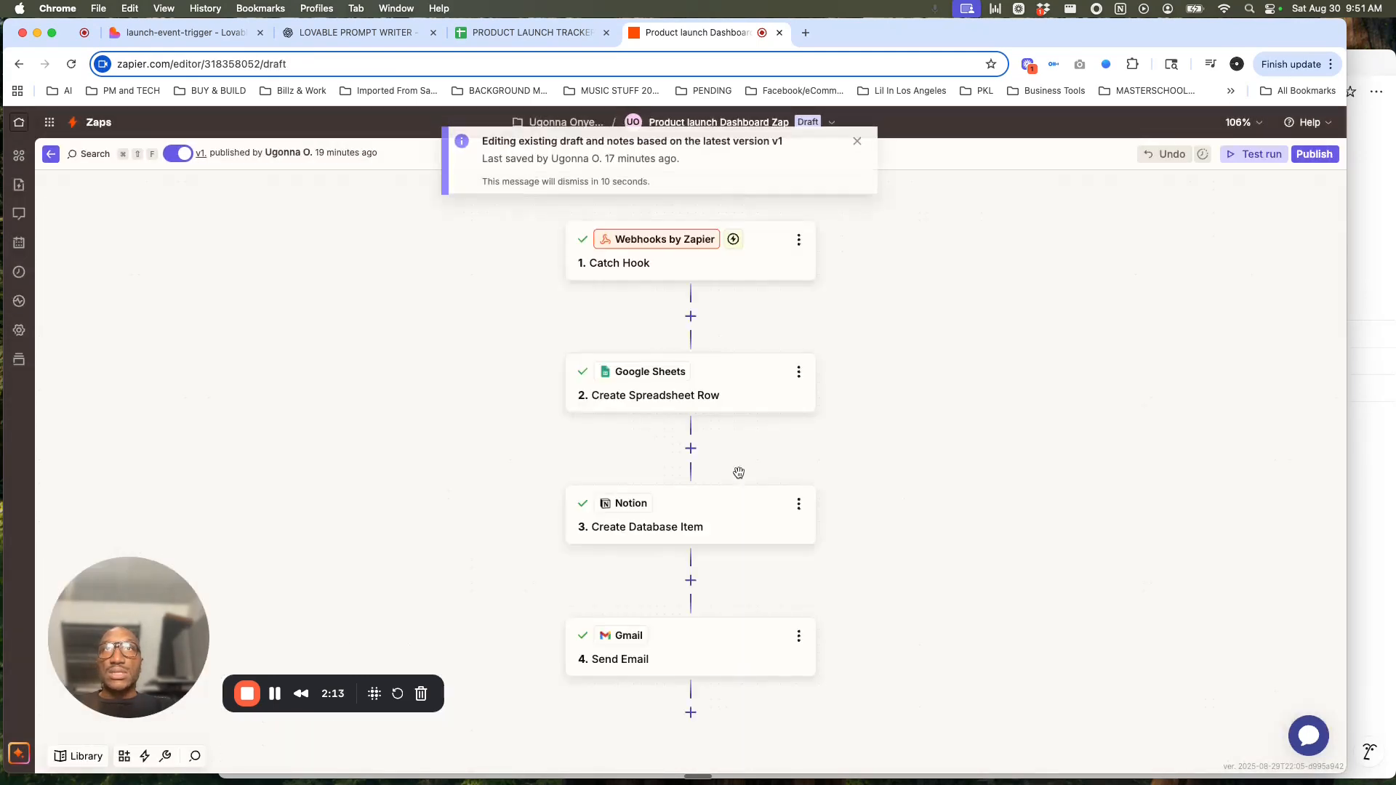
pyautogui.click(766, 268)
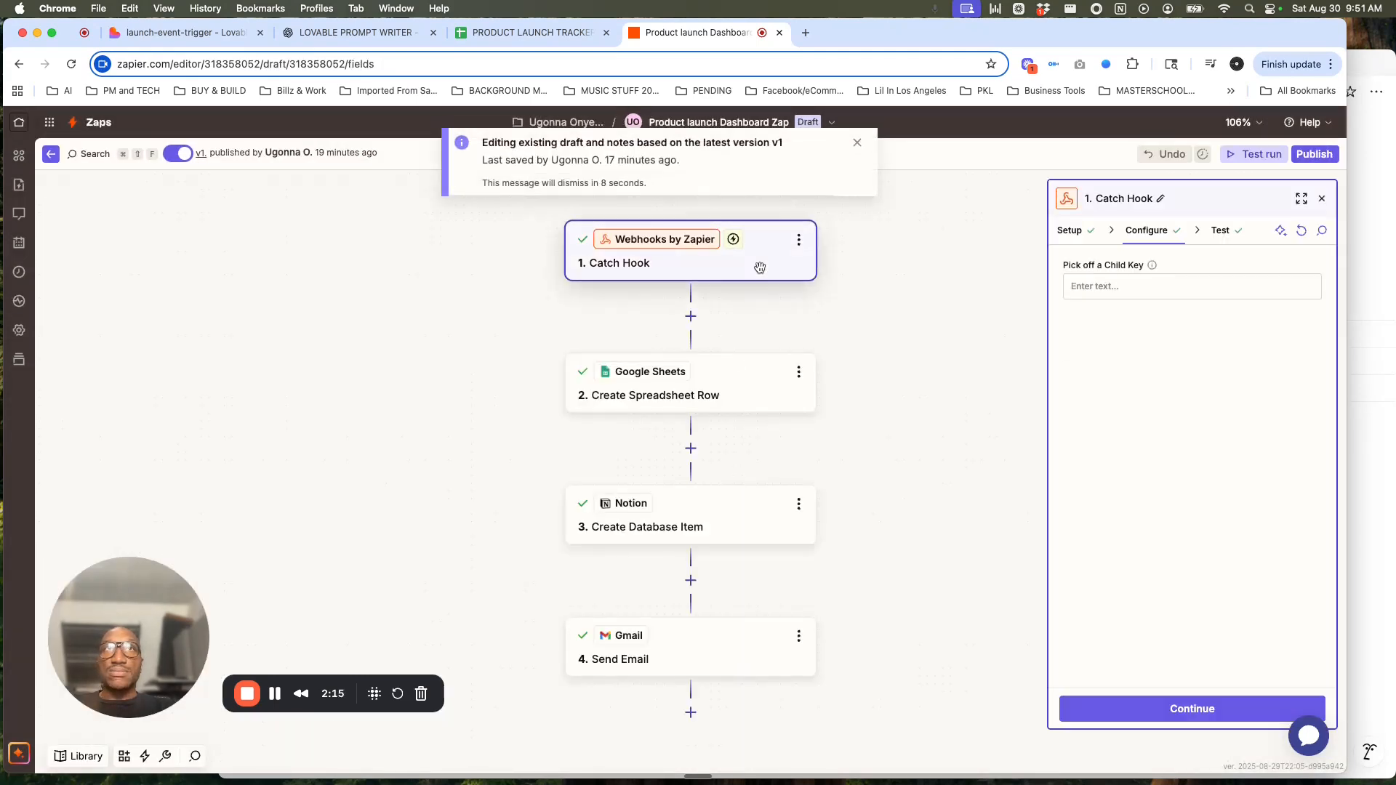
pyautogui.click(1068, 231)
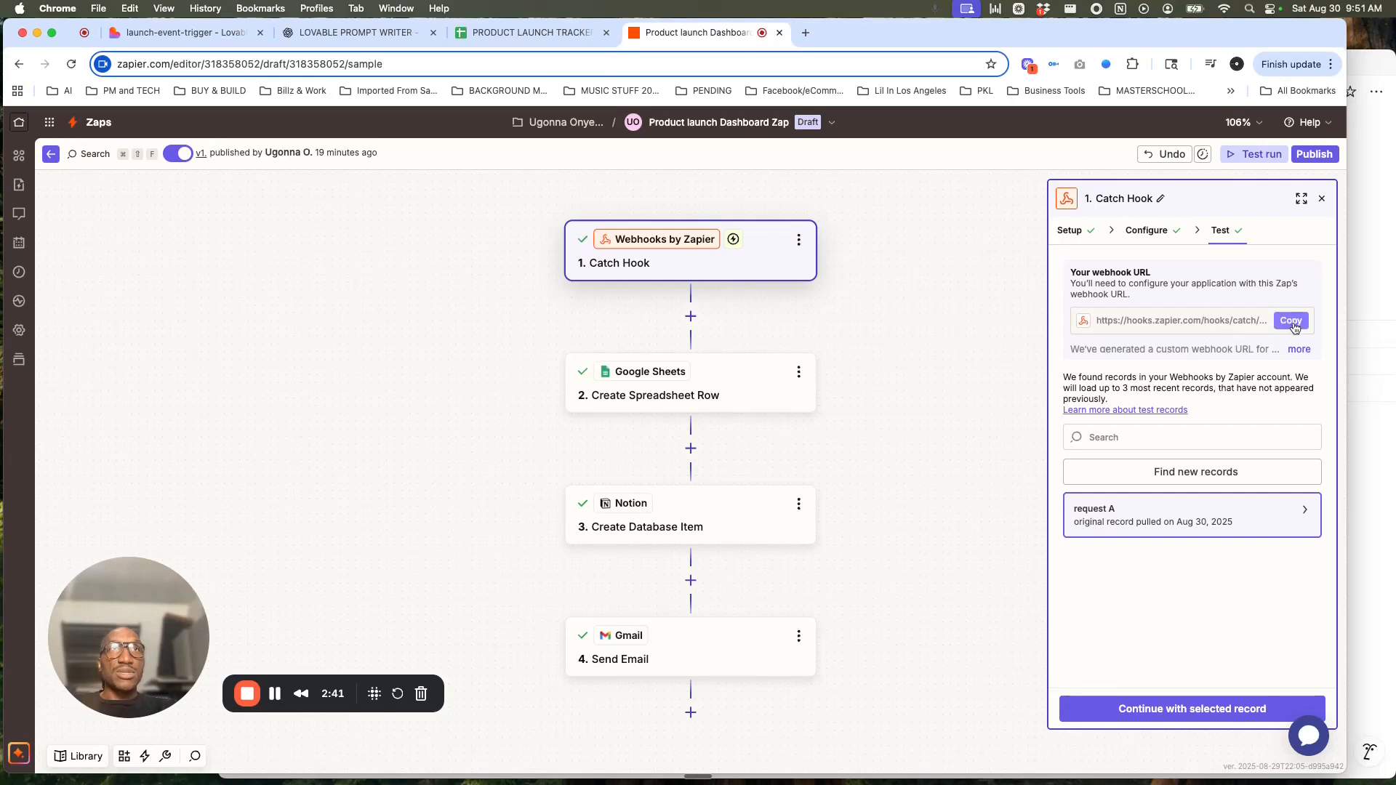
pyautogui.click(1292, 322)
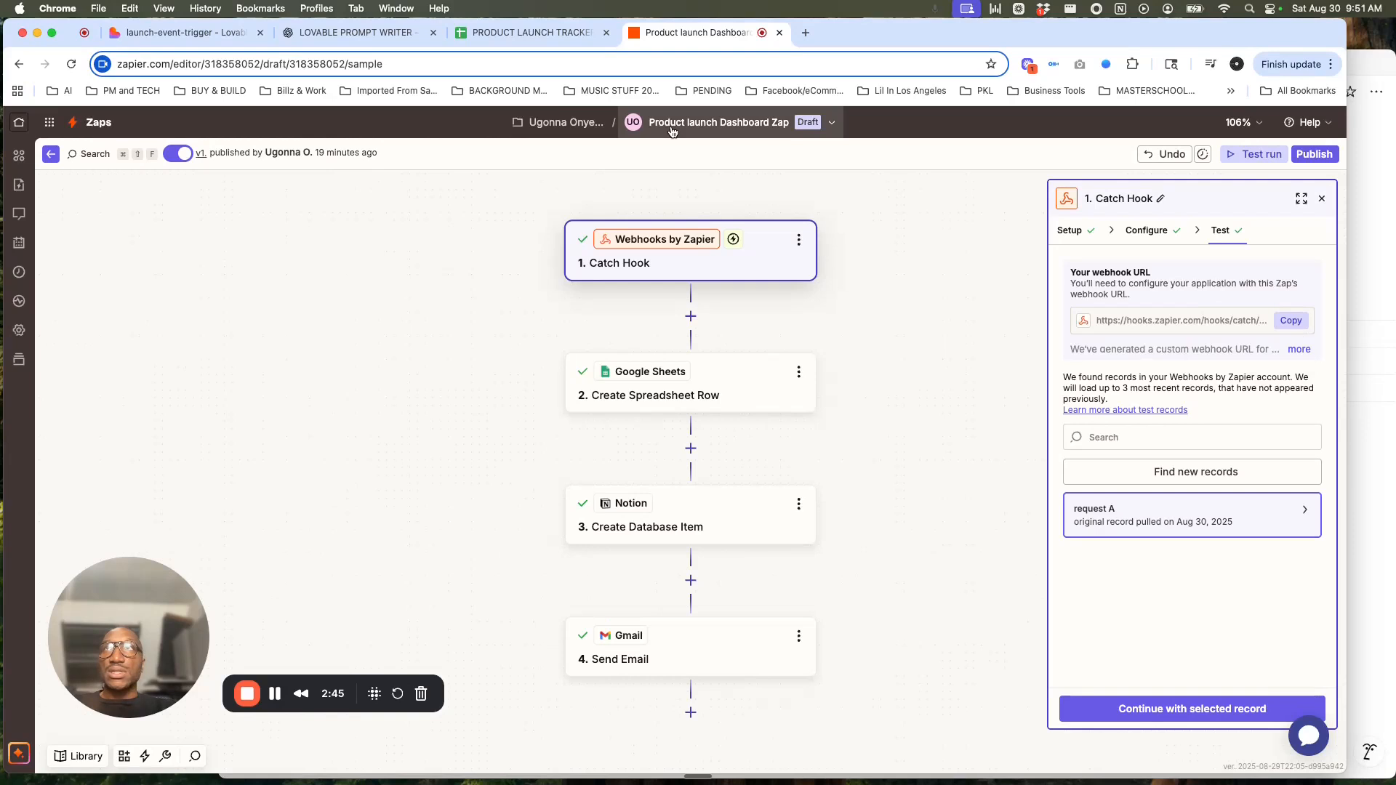
# - Switch to the launch-event-trigger project in Lovable and save the copied webhook URL in the dashboard's Zapier Configuration
pyautogui.click(209, 37)
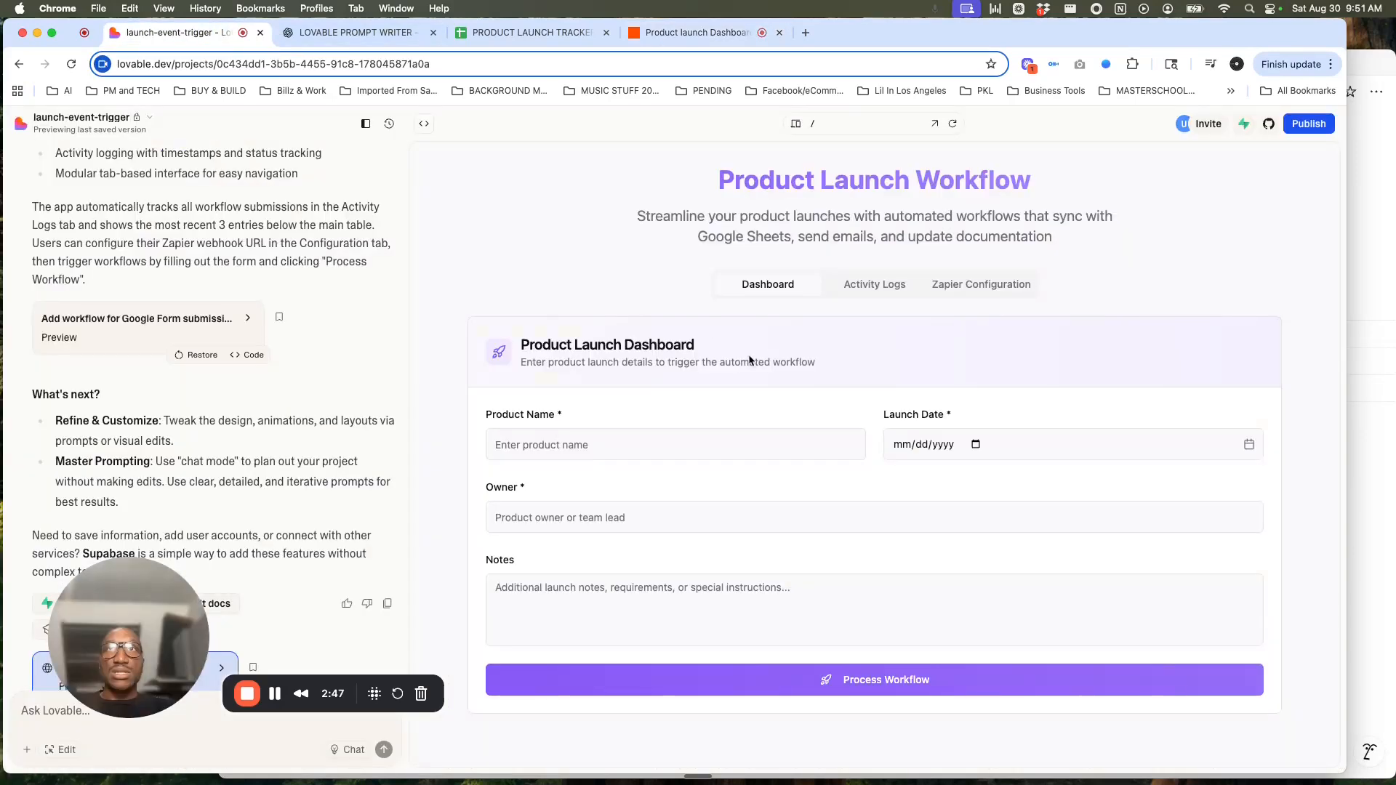
pyautogui.click(983, 289)
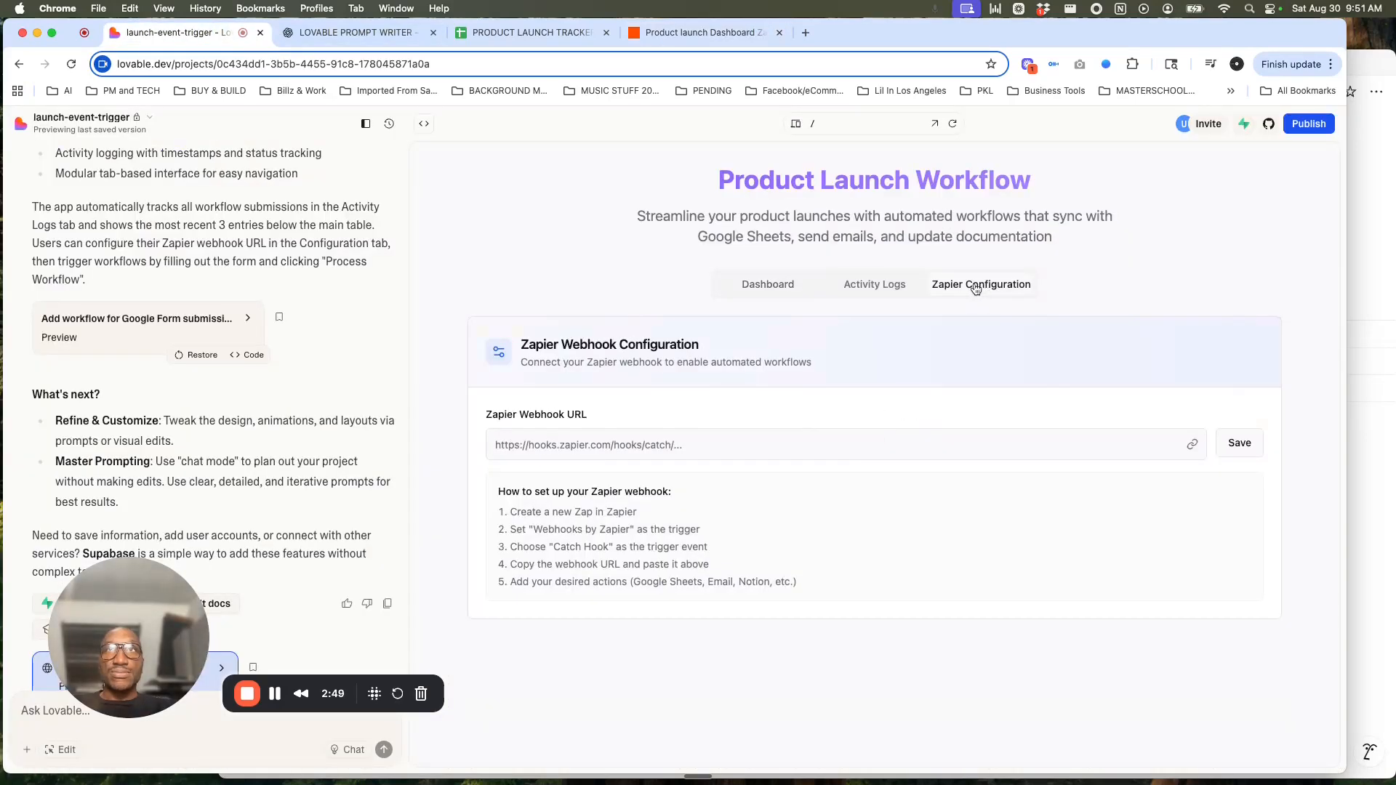
pyautogui.click(636, 443)
pyautogui.press('super+v')
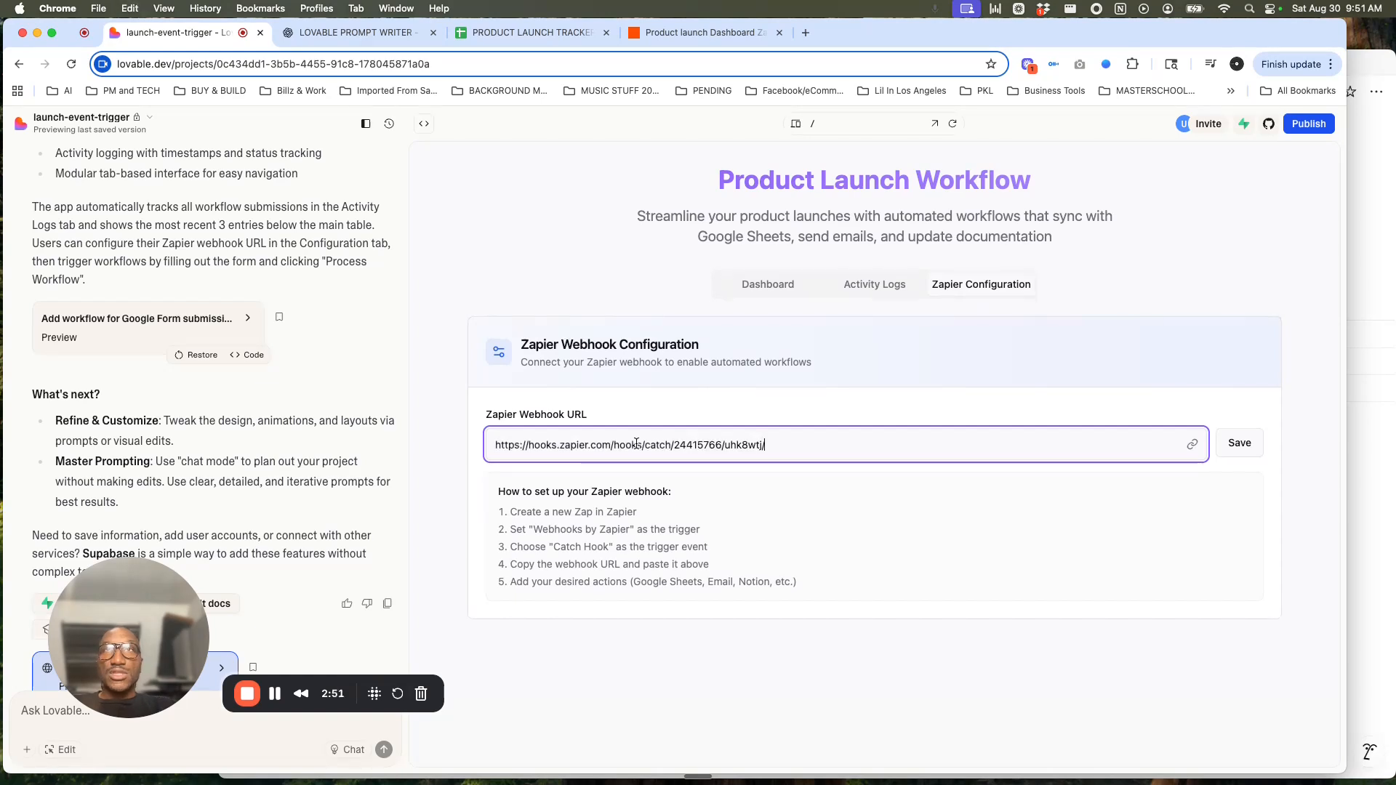
pyautogui.click(1238, 447)
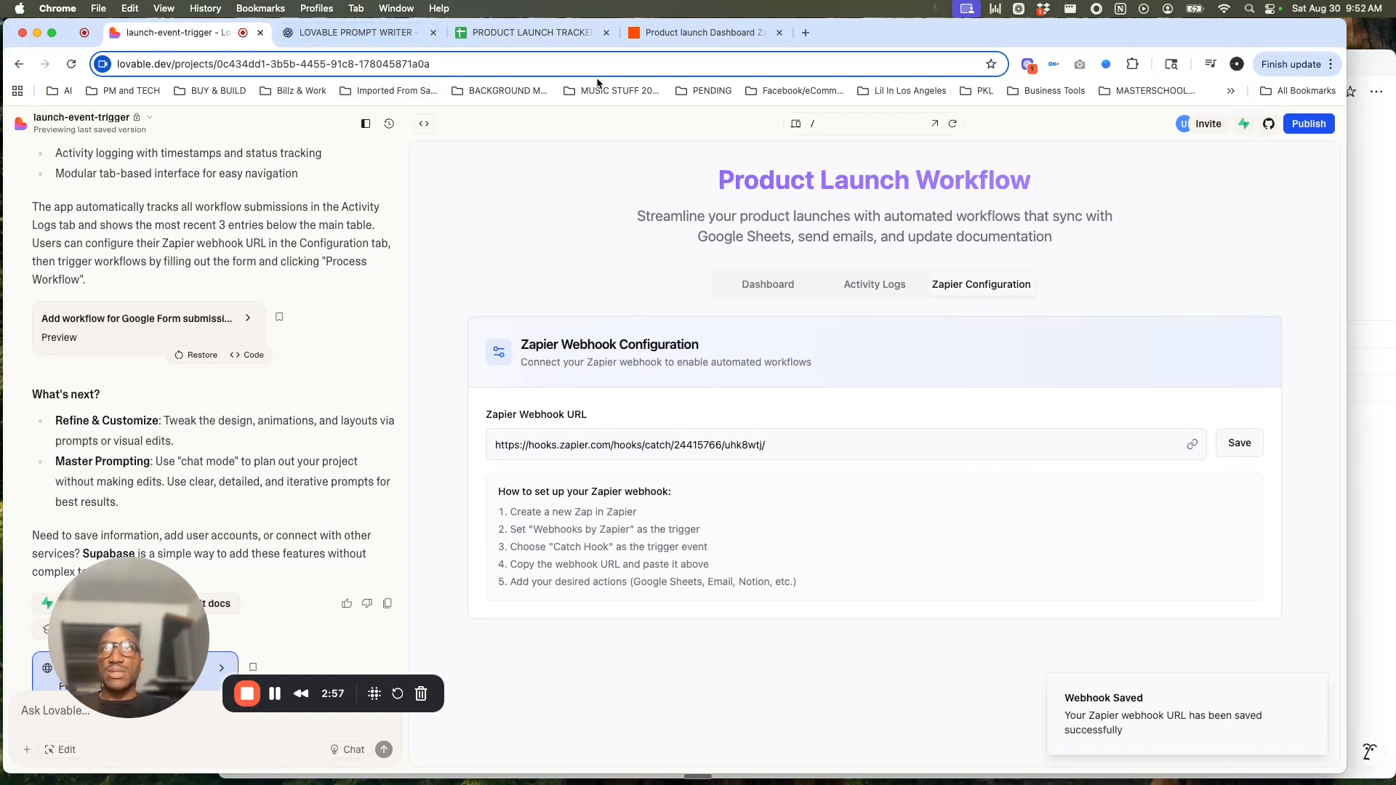
# - Switch back to Zapier, inspect the setup of the Create Spreadsheet Row step and browse the apps available for it without changing the app
pyautogui.click(691, 32)
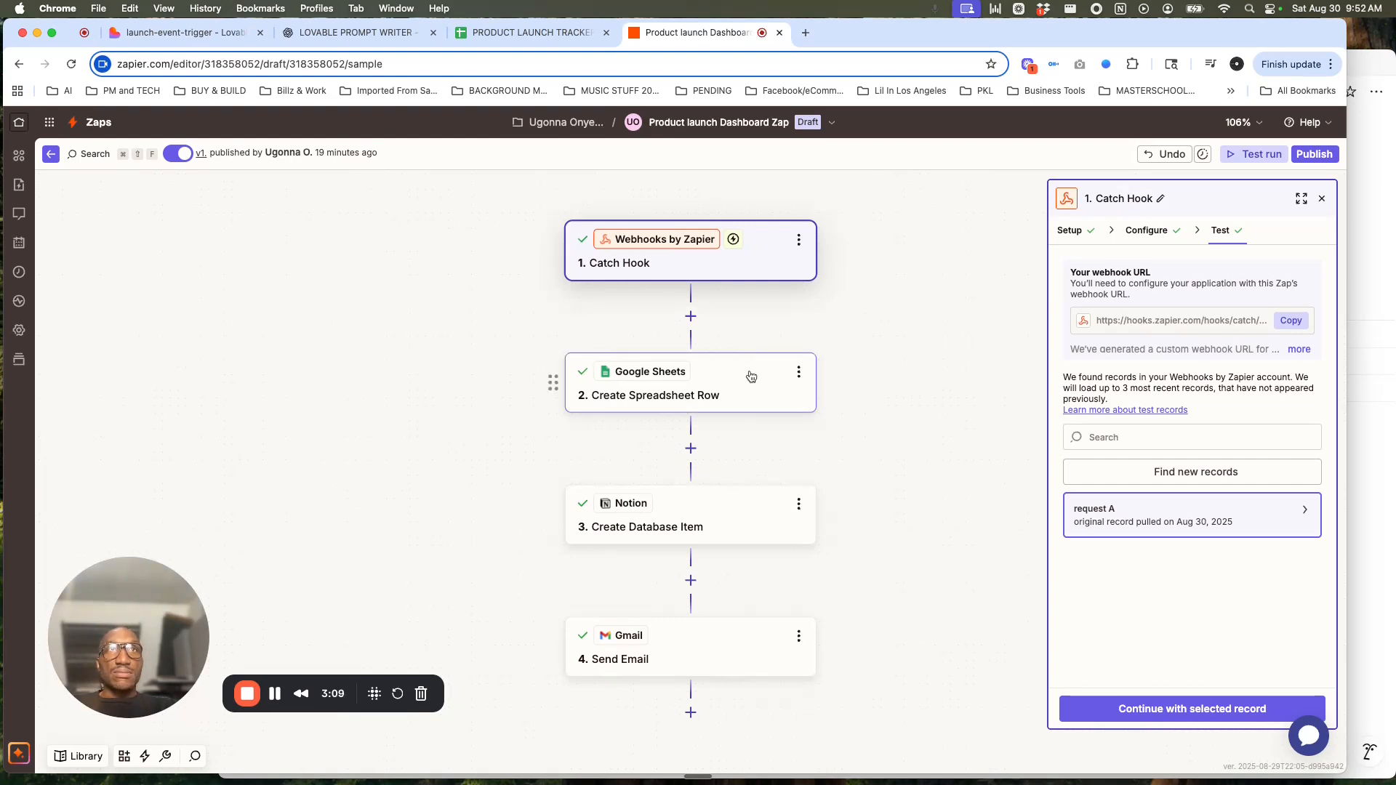
pyautogui.click(1322, 200)
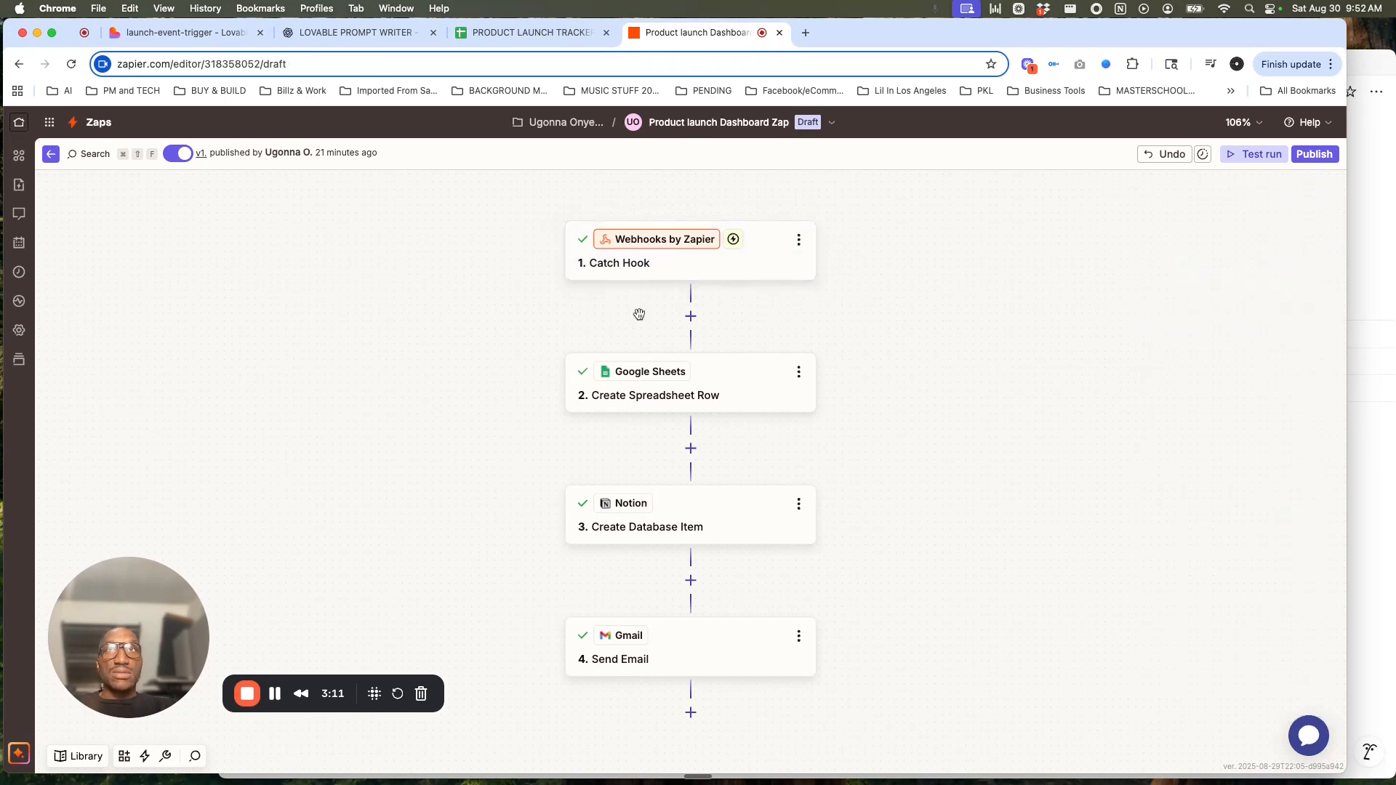
pyautogui.click(735, 373)
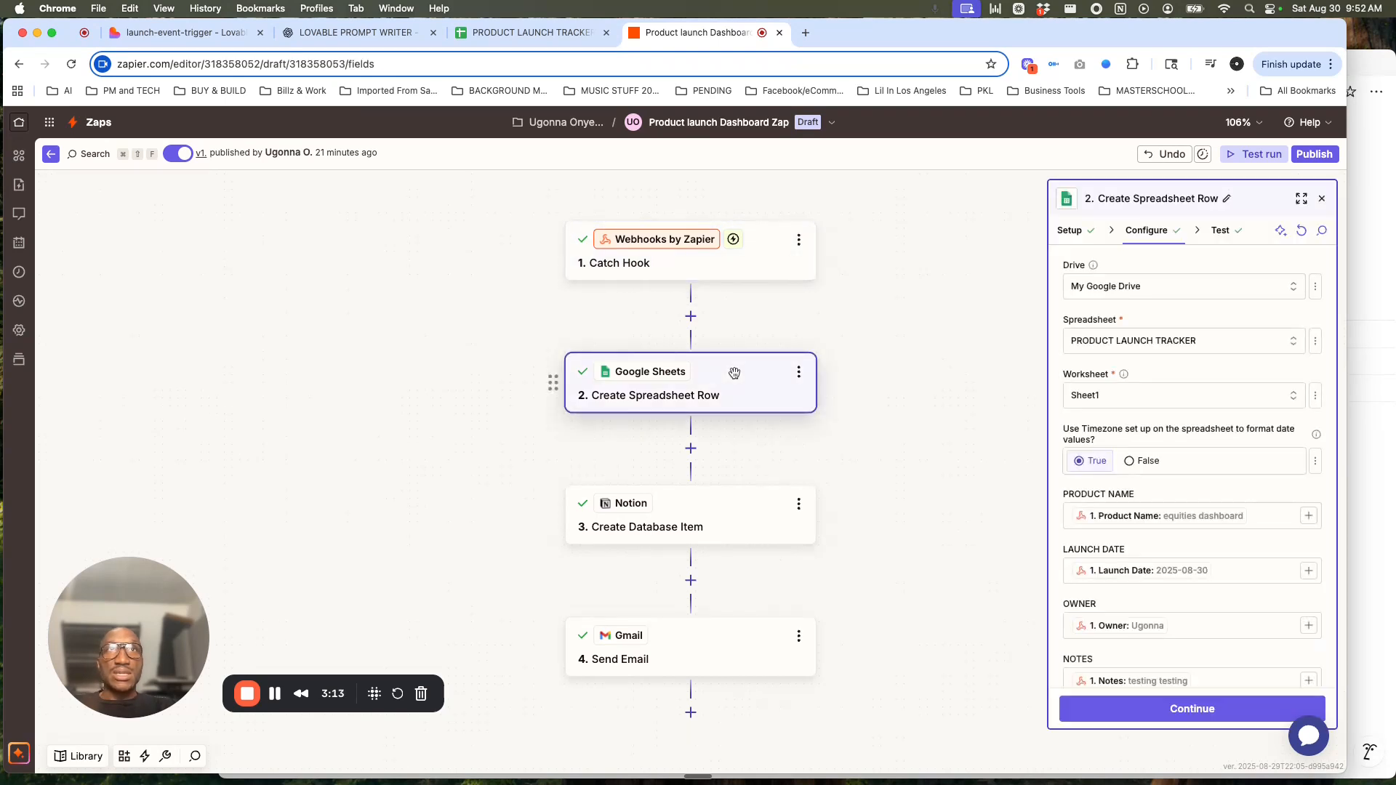
pyautogui.click(1064, 233)
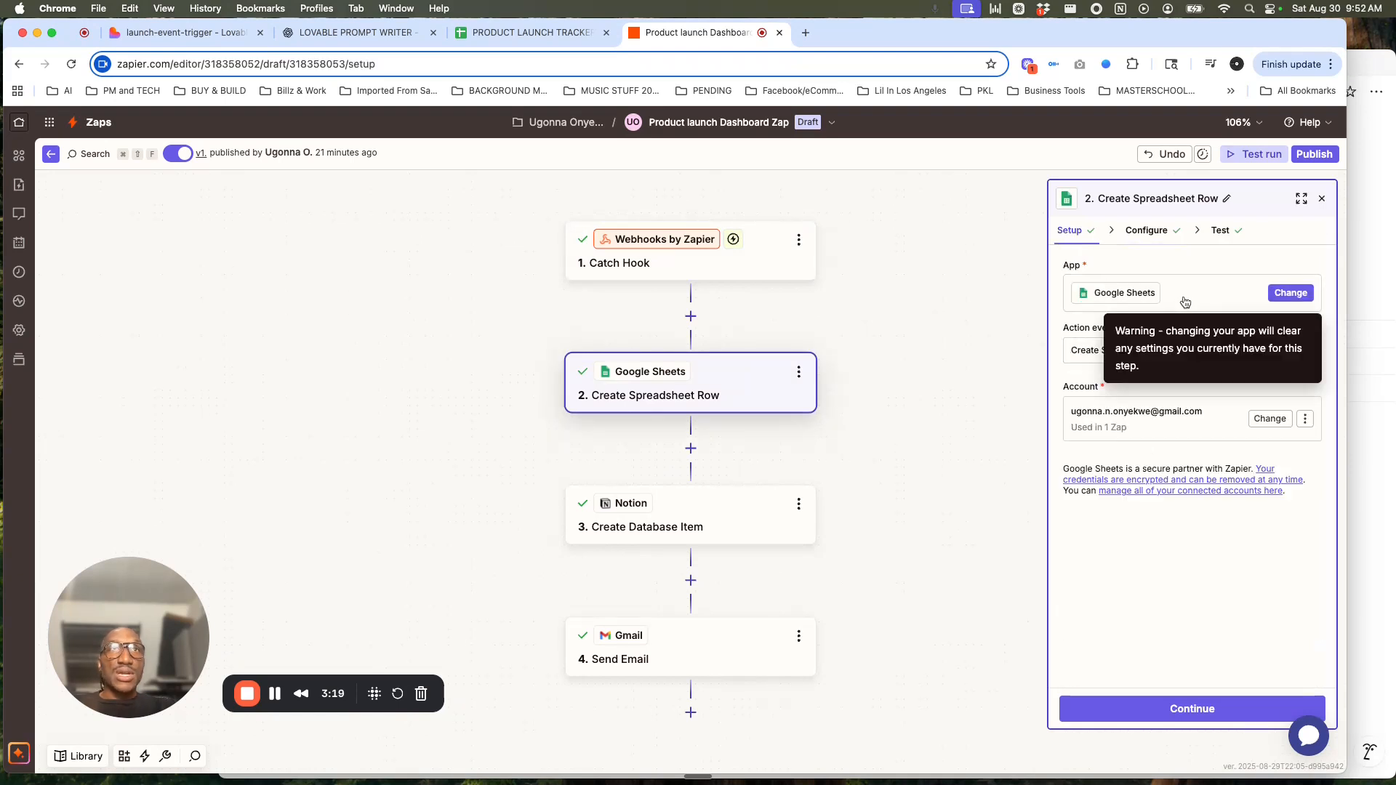
pyautogui.click(1271, 294)
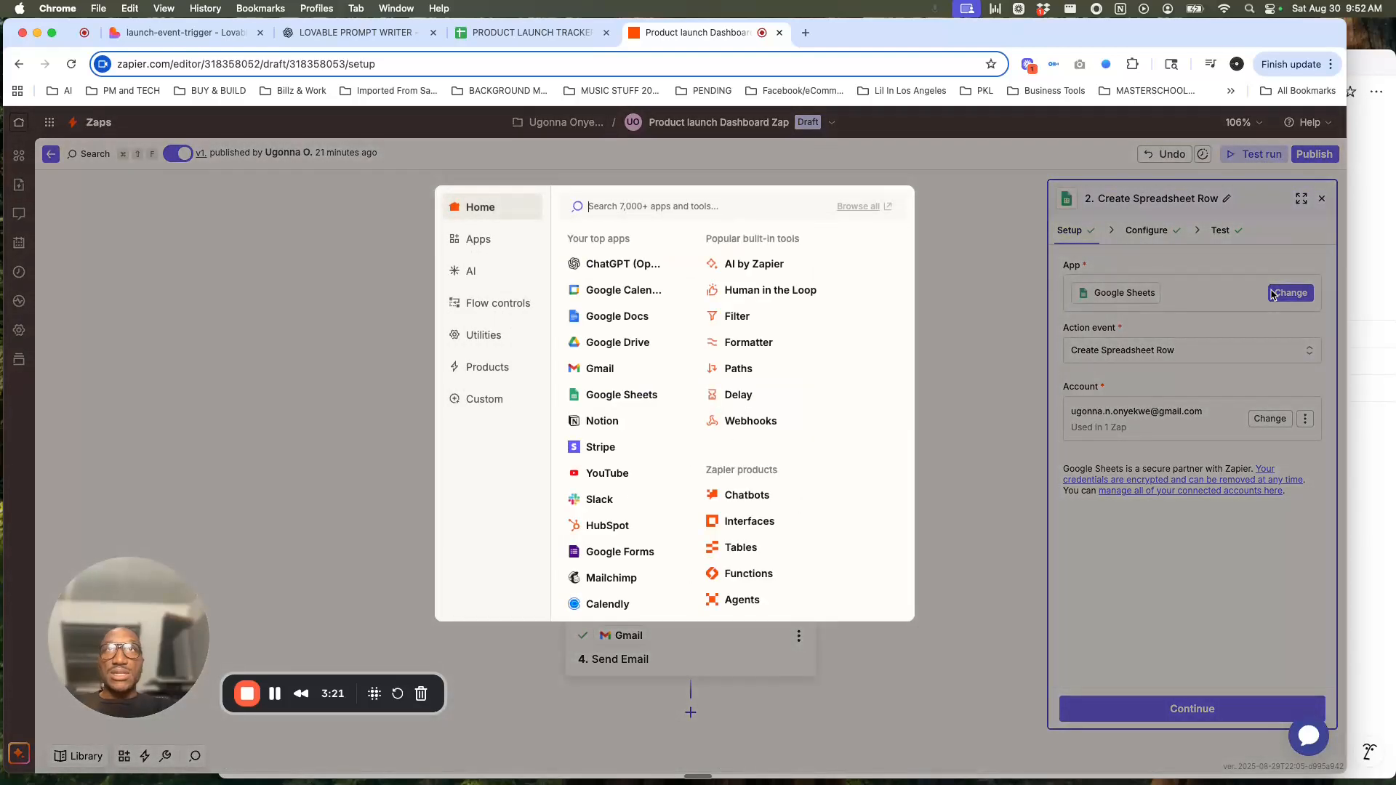
pyautogui.click(957, 376)
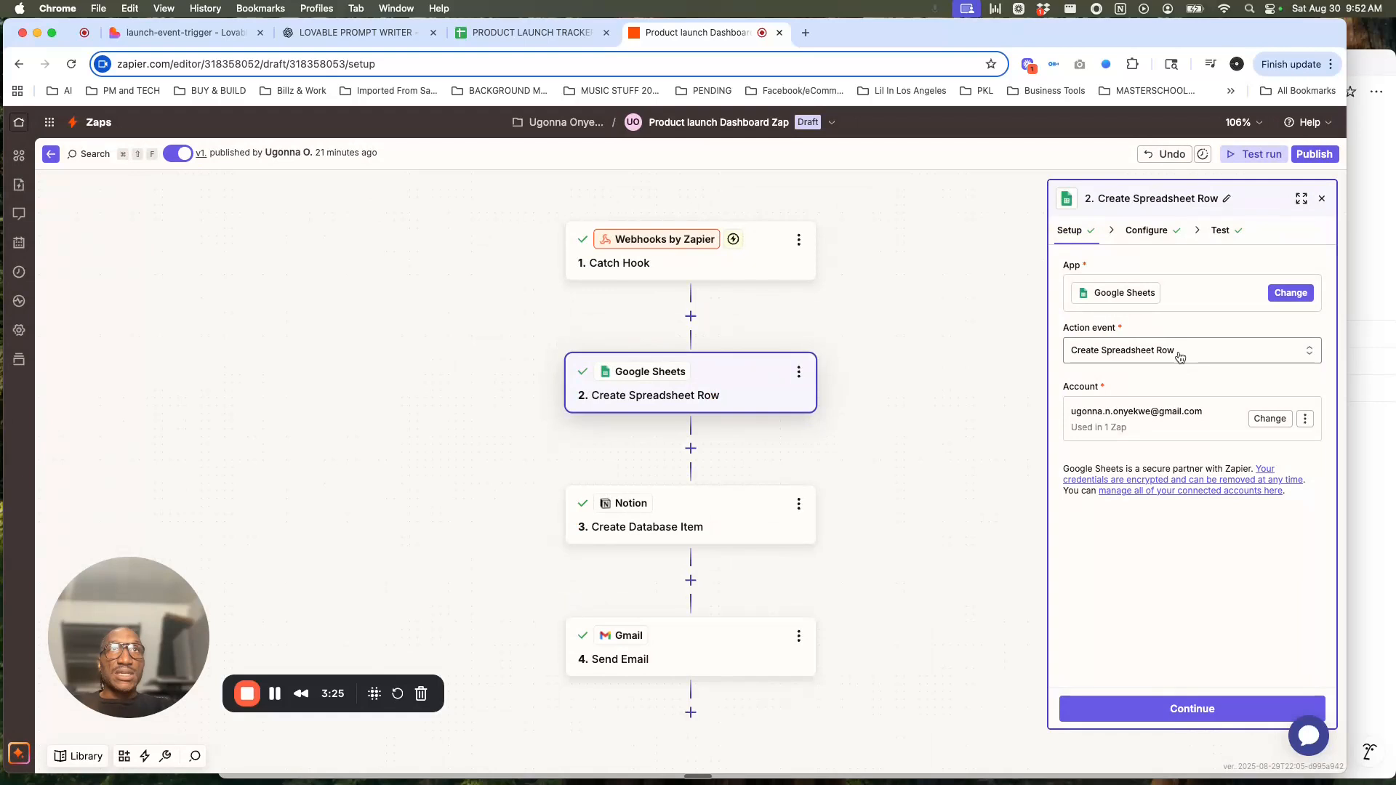
# - Browse the Google Sheets action events available for the Create Spreadsheet Row step and dismiss the list without choosing one
pyautogui.click(1129, 356)
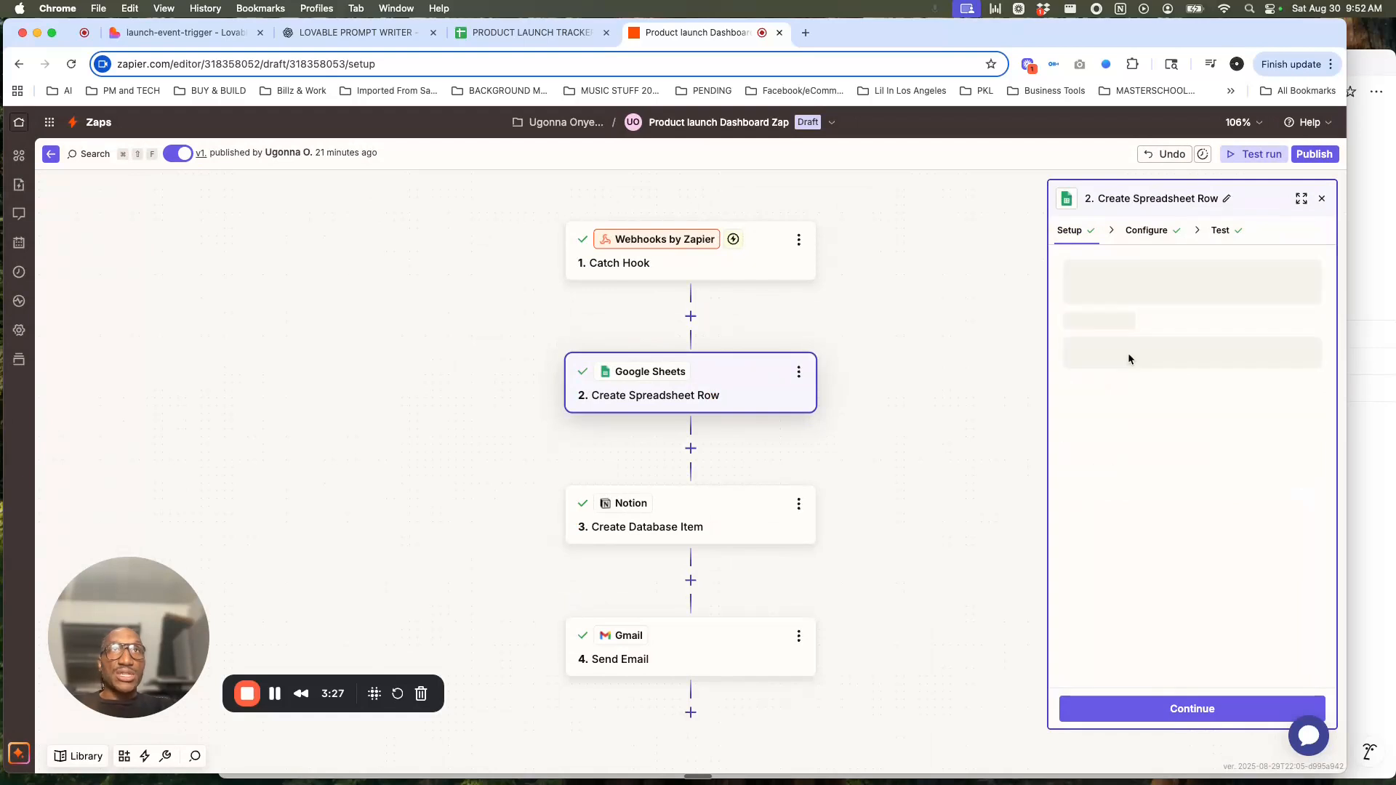
pyautogui.scroll(-10, 902, 564)
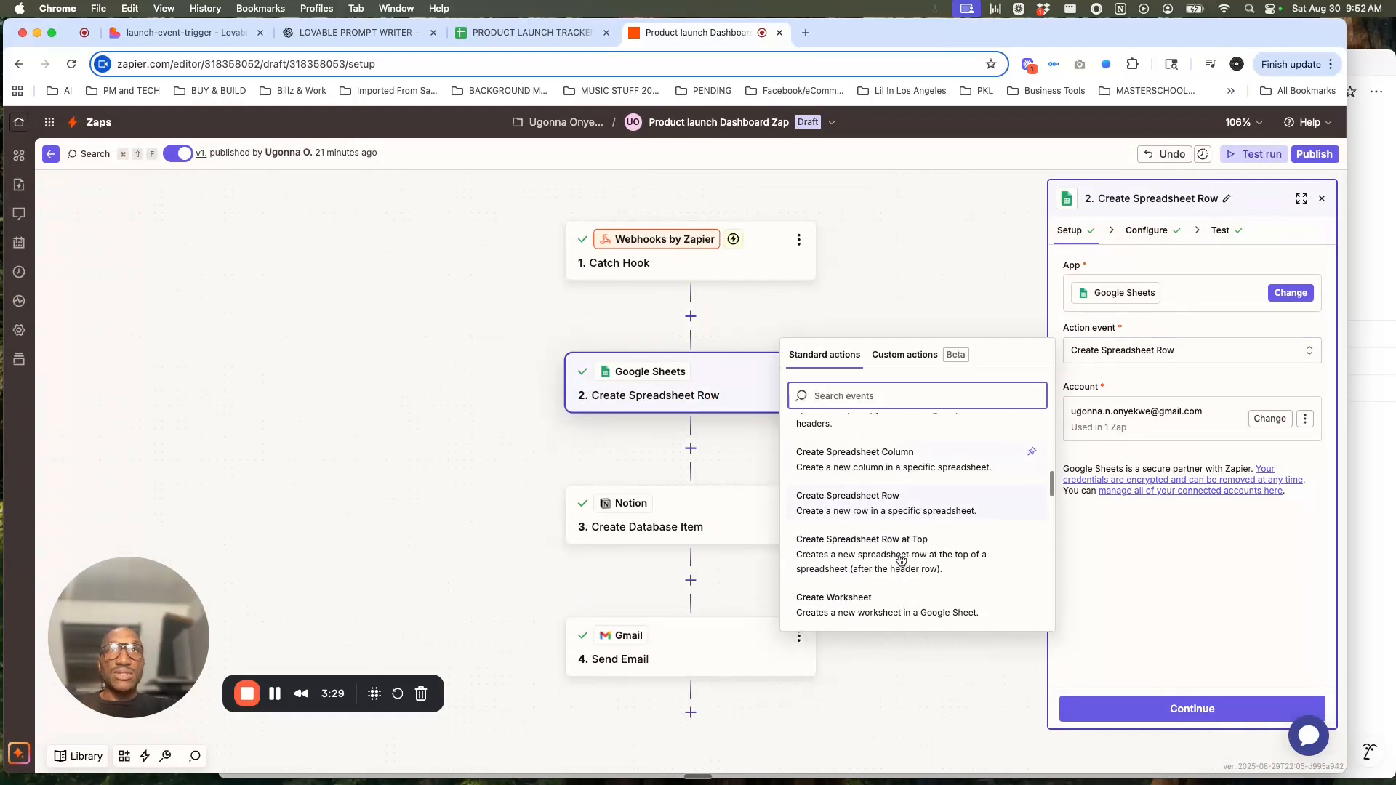
pyautogui.scroll(-5, 901, 560)
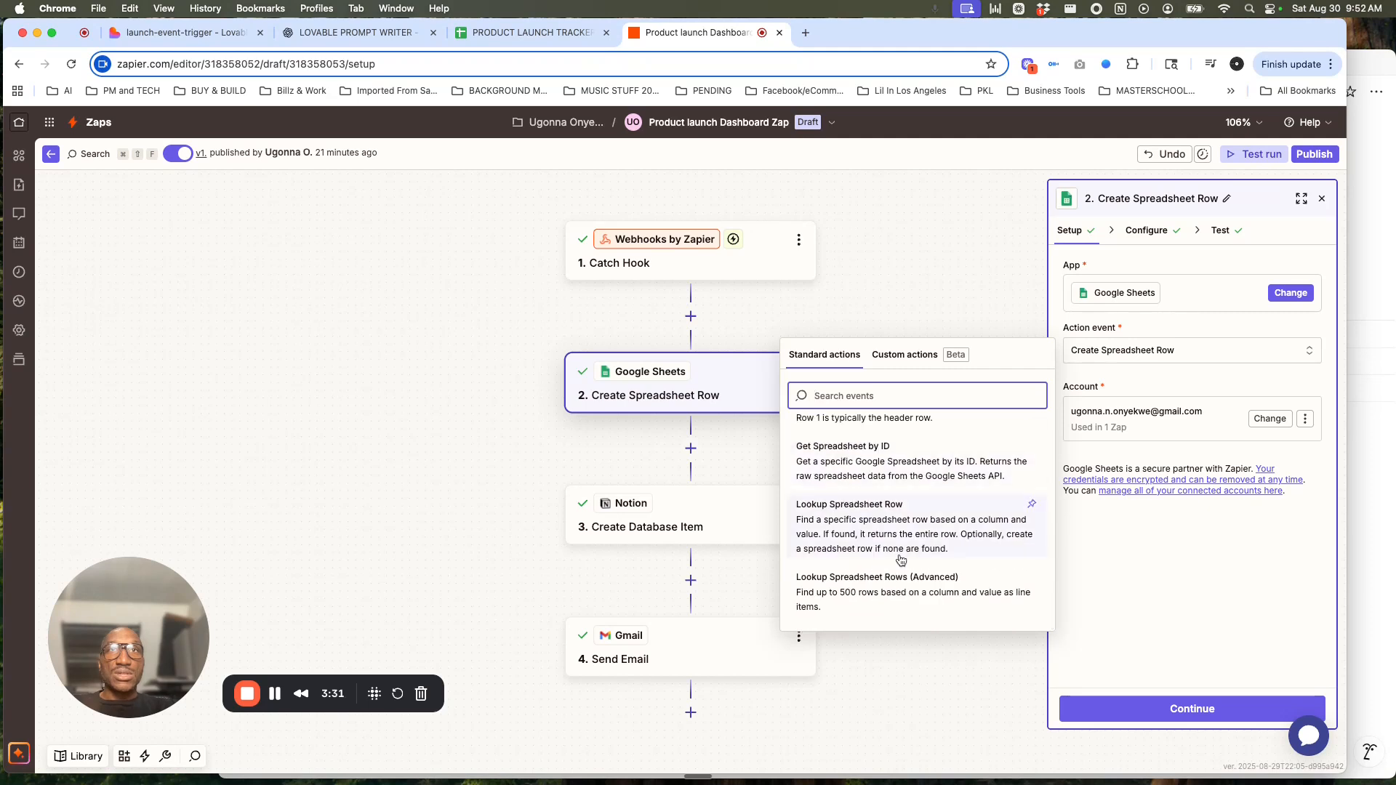
pyautogui.click(993, 304)
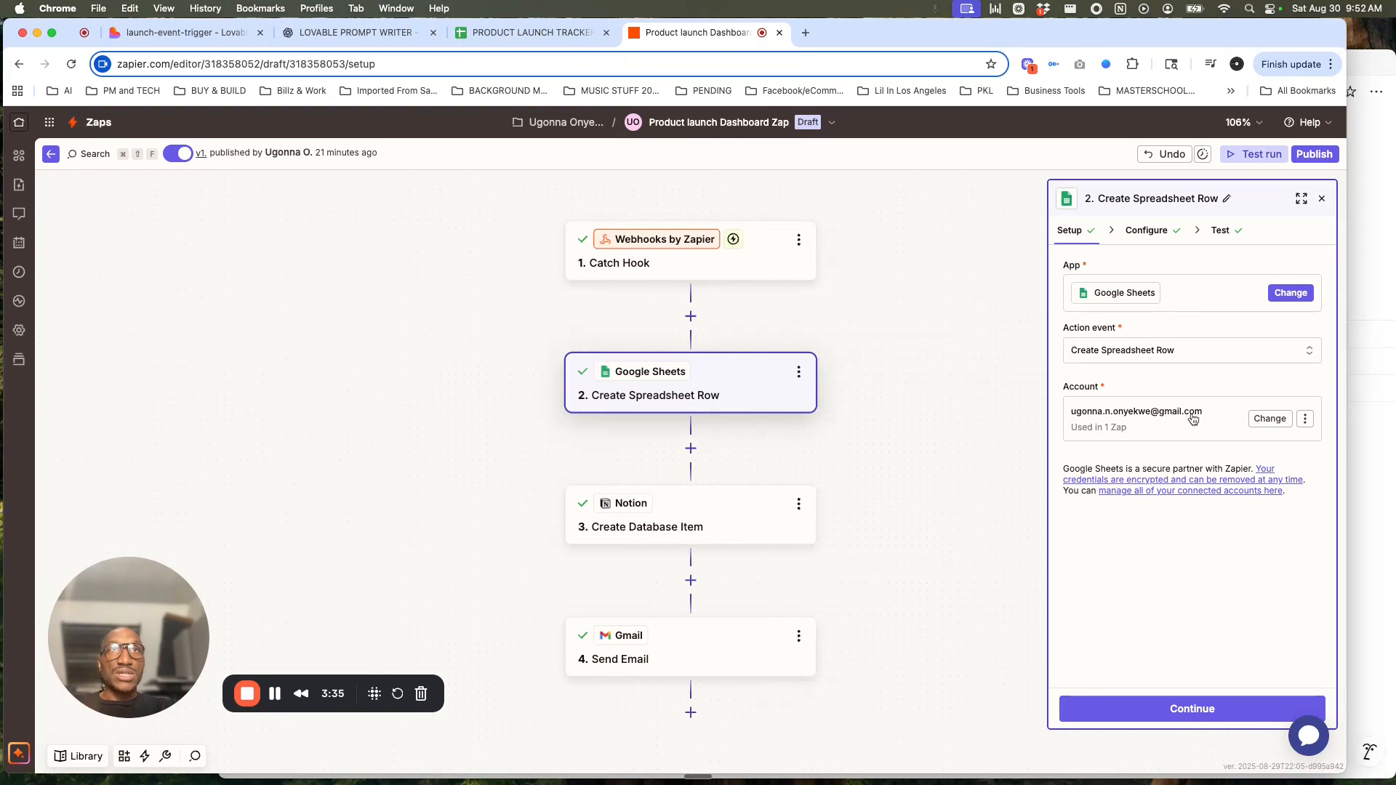
# - Examine the Create Spreadsheet Row field mapping and compare it with the PRODUCT LAUNCH TRACKER columns and the Lovable dashboard
pyautogui.click(1146, 229)
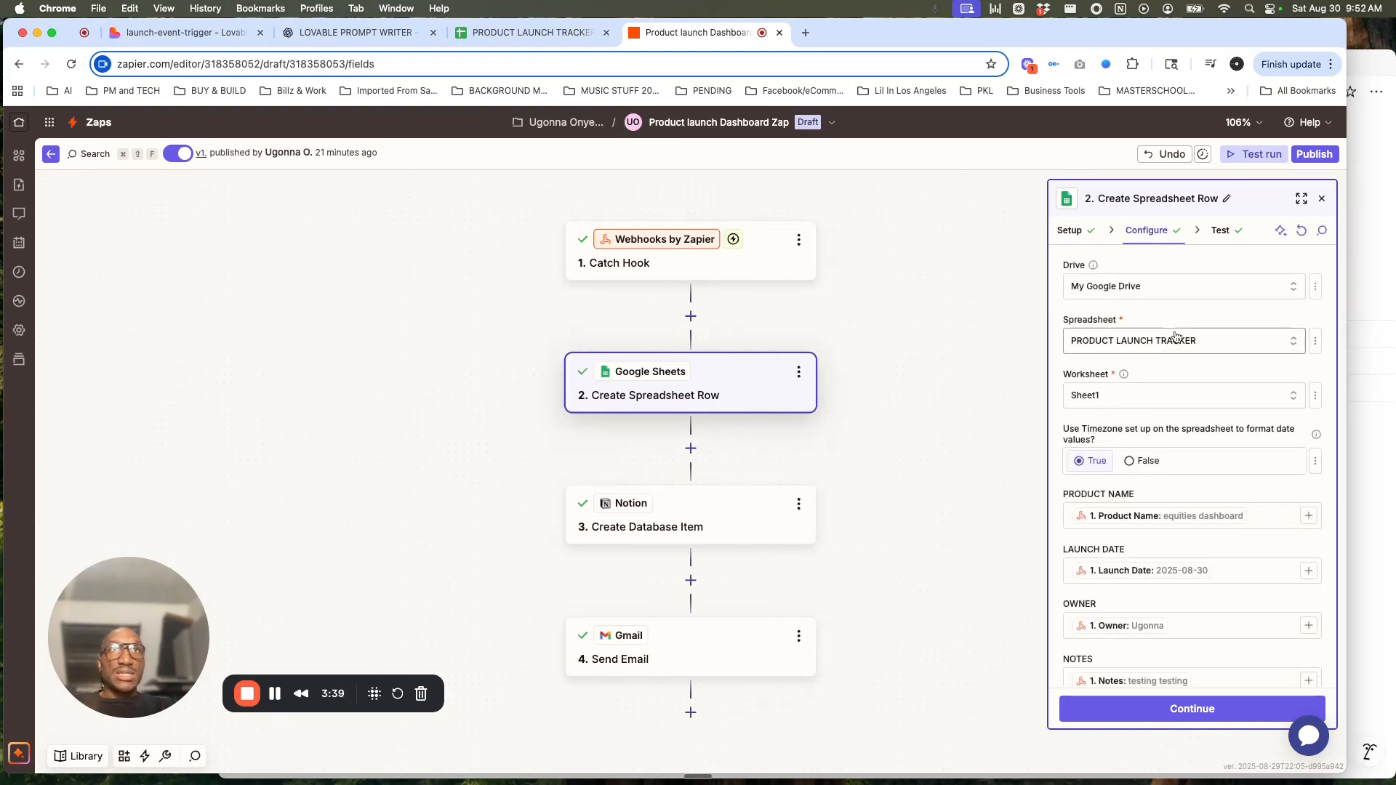
pyautogui.scroll(-2, 1163, 538)
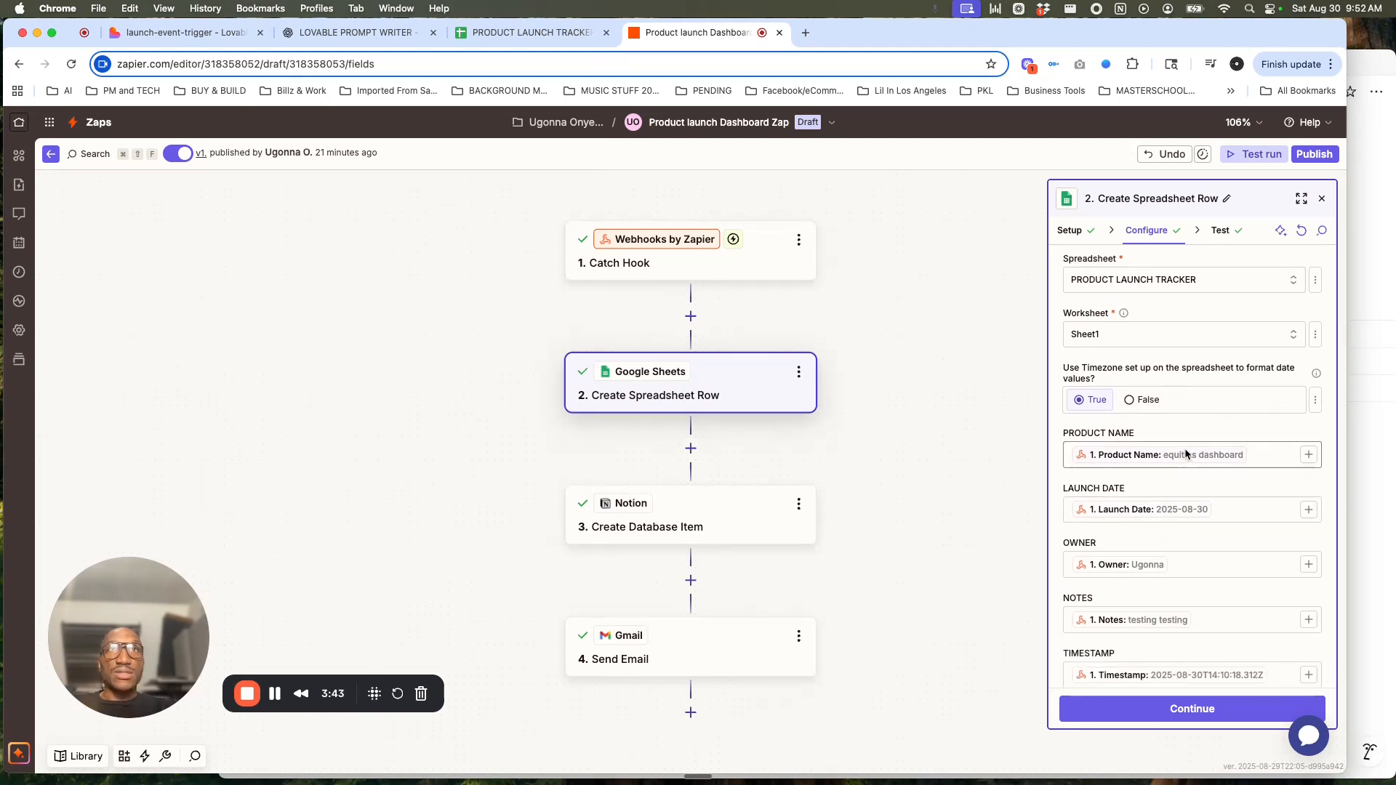
pyautogui.click(572, 36)
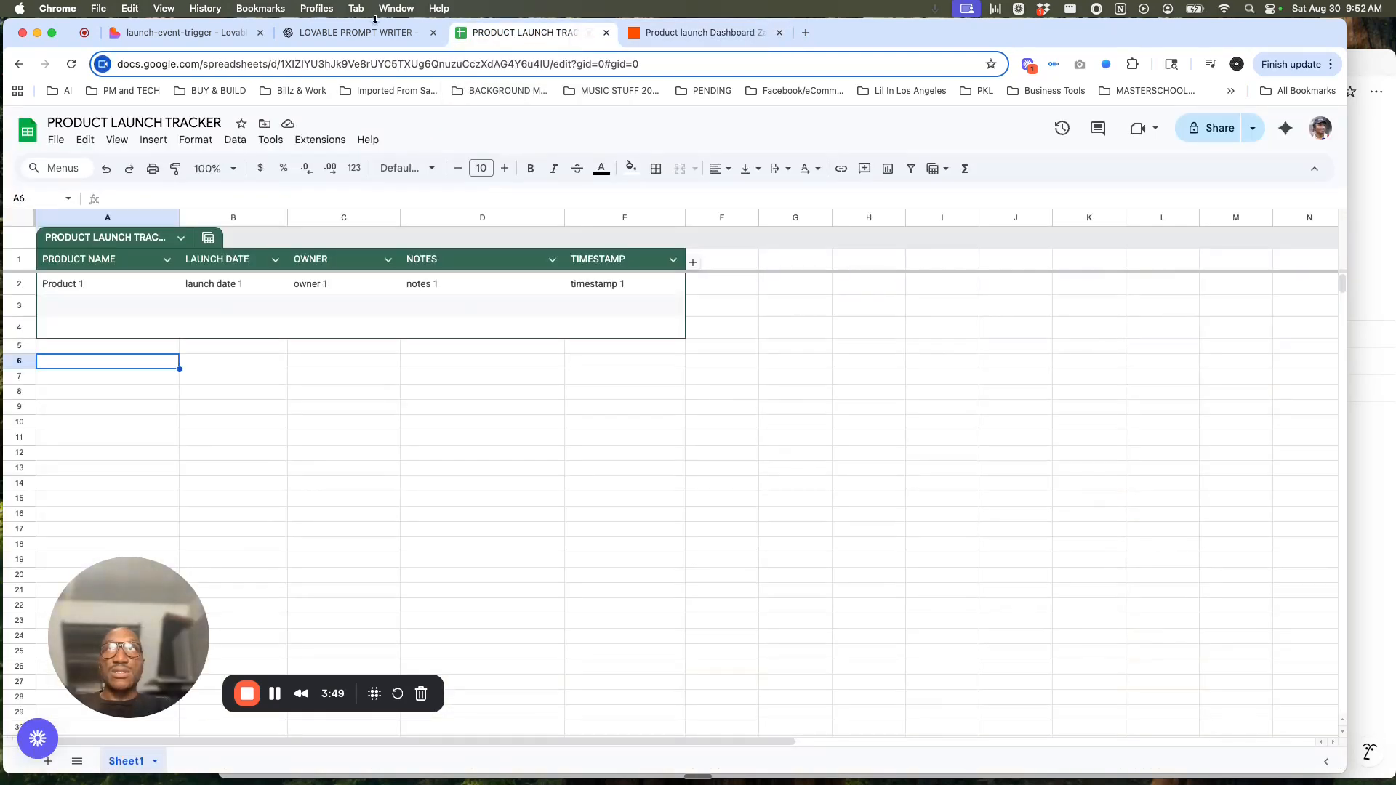
pyautogui.click(192, 34)
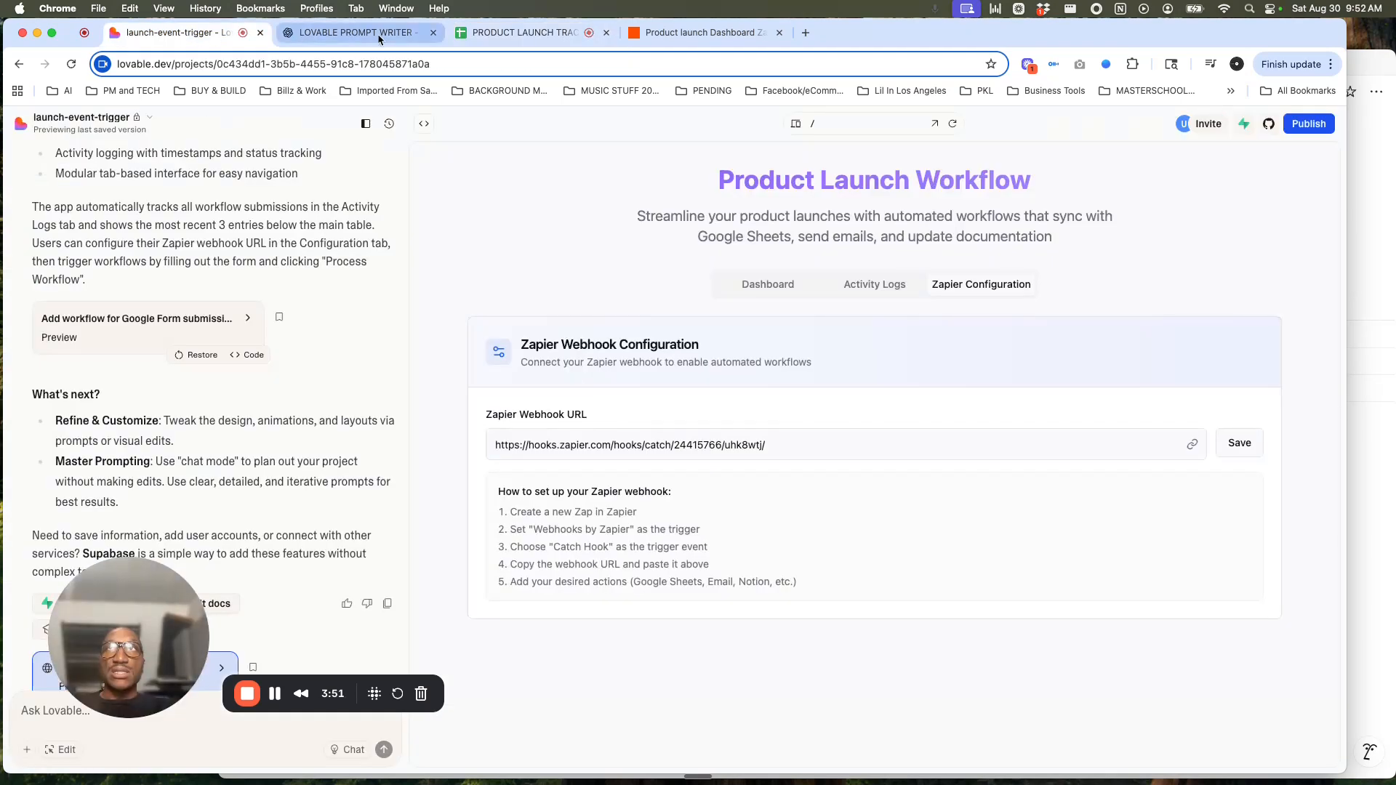
pyautogui.click(516, 33)
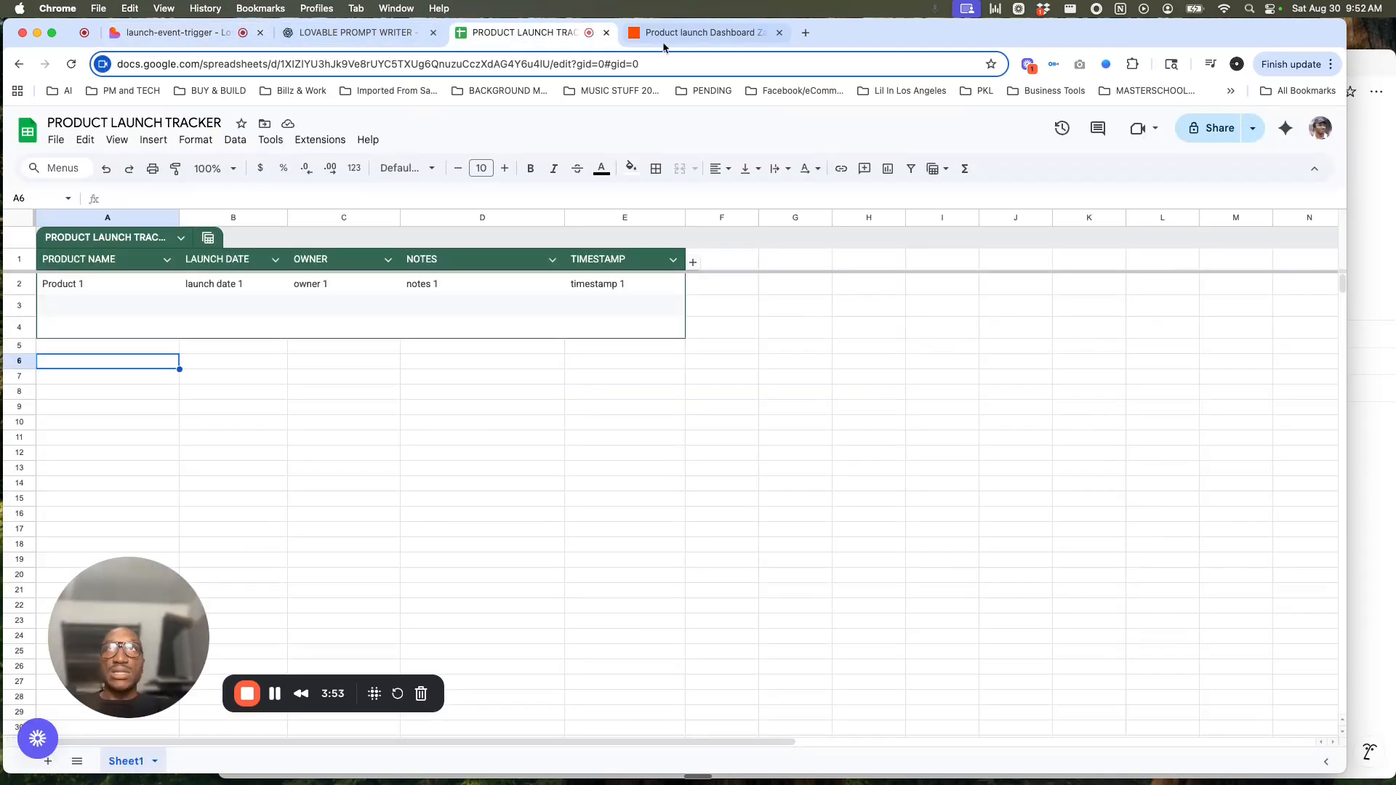
pyautogui.click(683, 34)
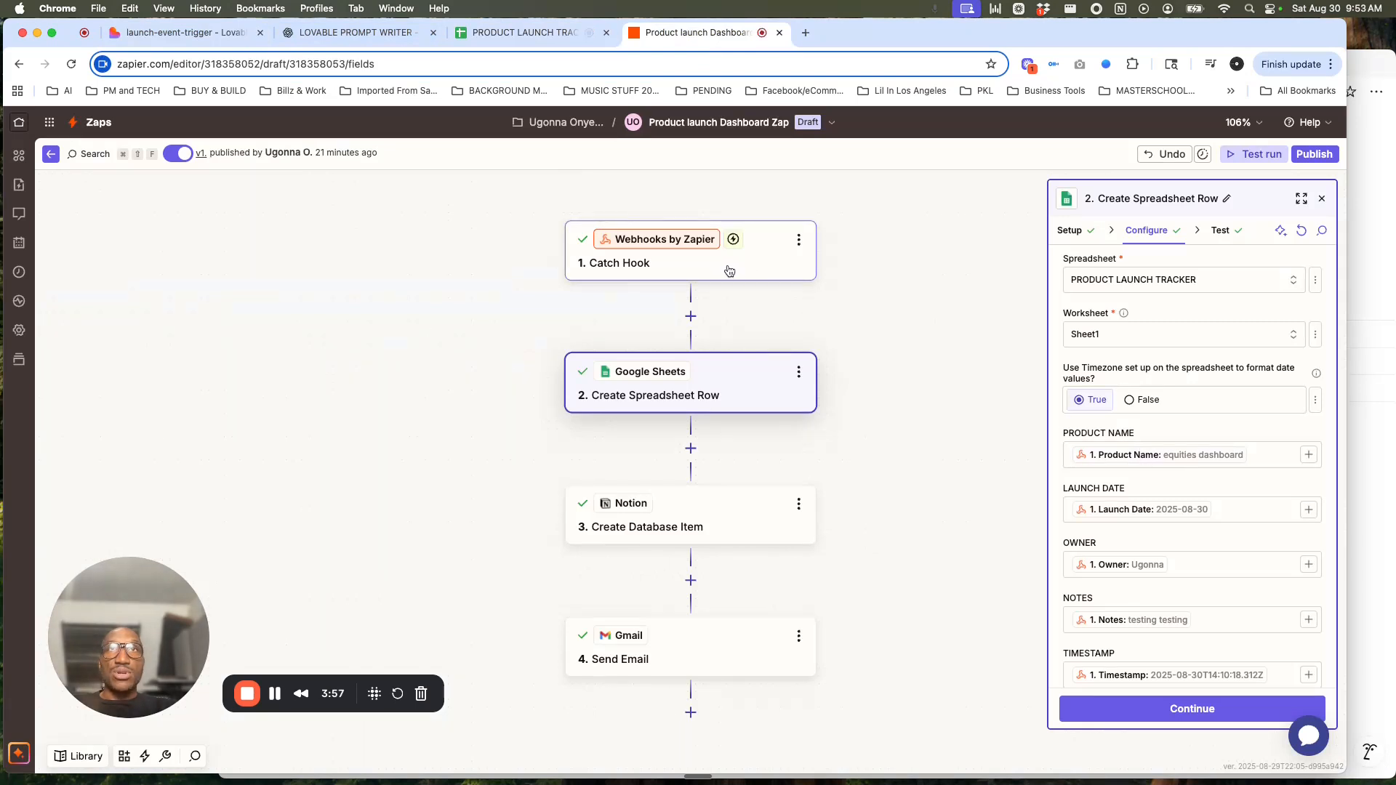
# - Inspect the Catch Hook trigger's test section with its webhook URL and pulled test record
pyautogui.click(780, 269)
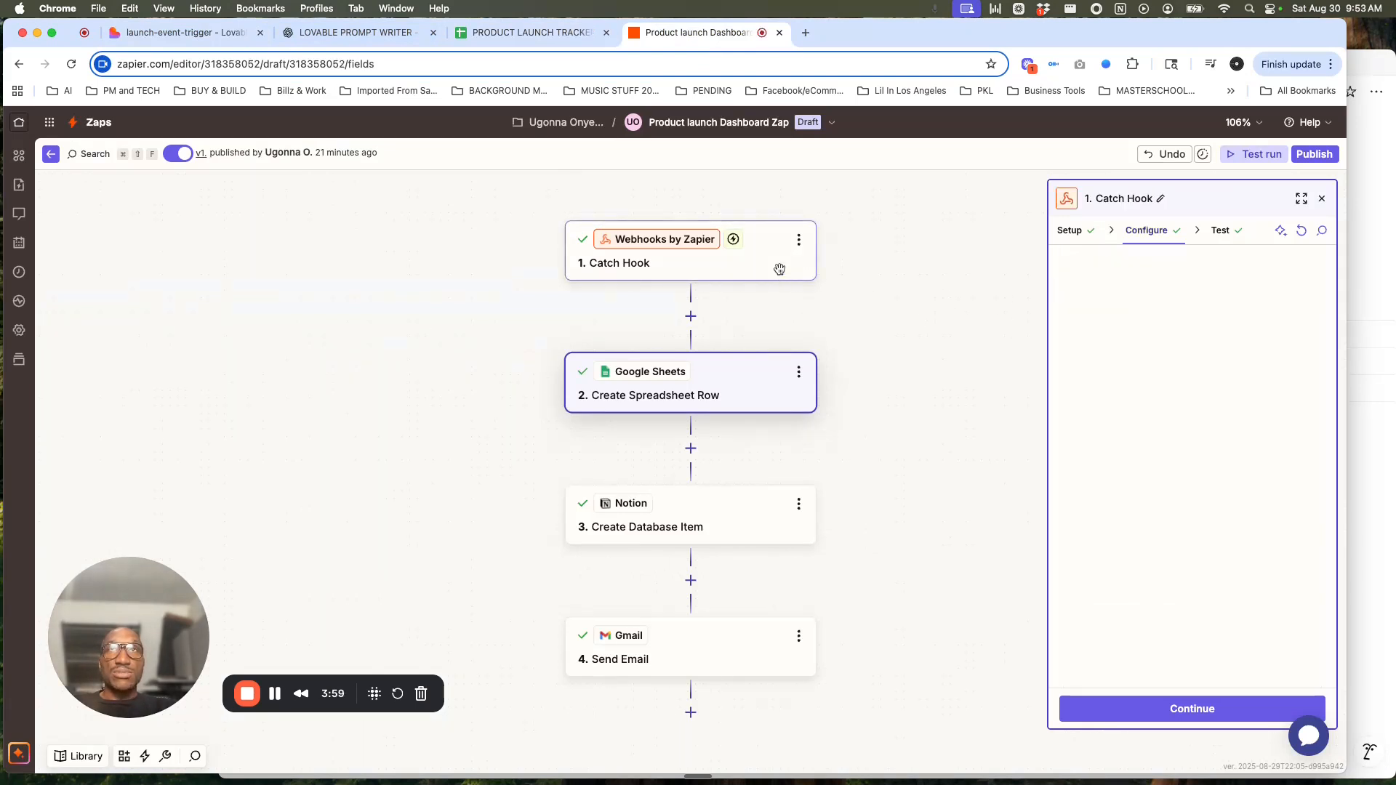
pyautogui.click(1080, 237)
pyautogui.click(1222, 234)
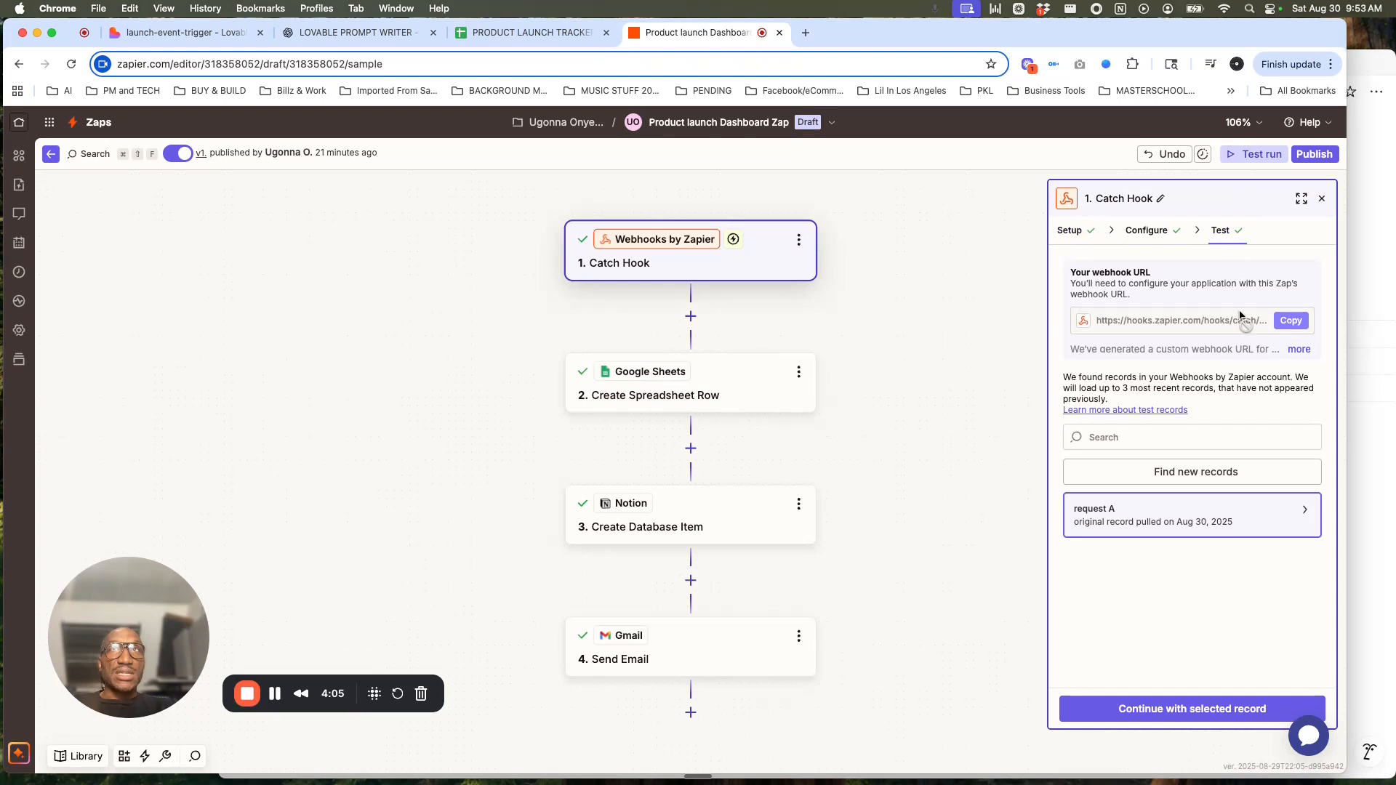
# - Look up the Catch Hook data that can be inserted with "/" for the spreadsheet row's PRODUCT NAME, then dismiss it and clear the character
pyautogui.click(745, 391)
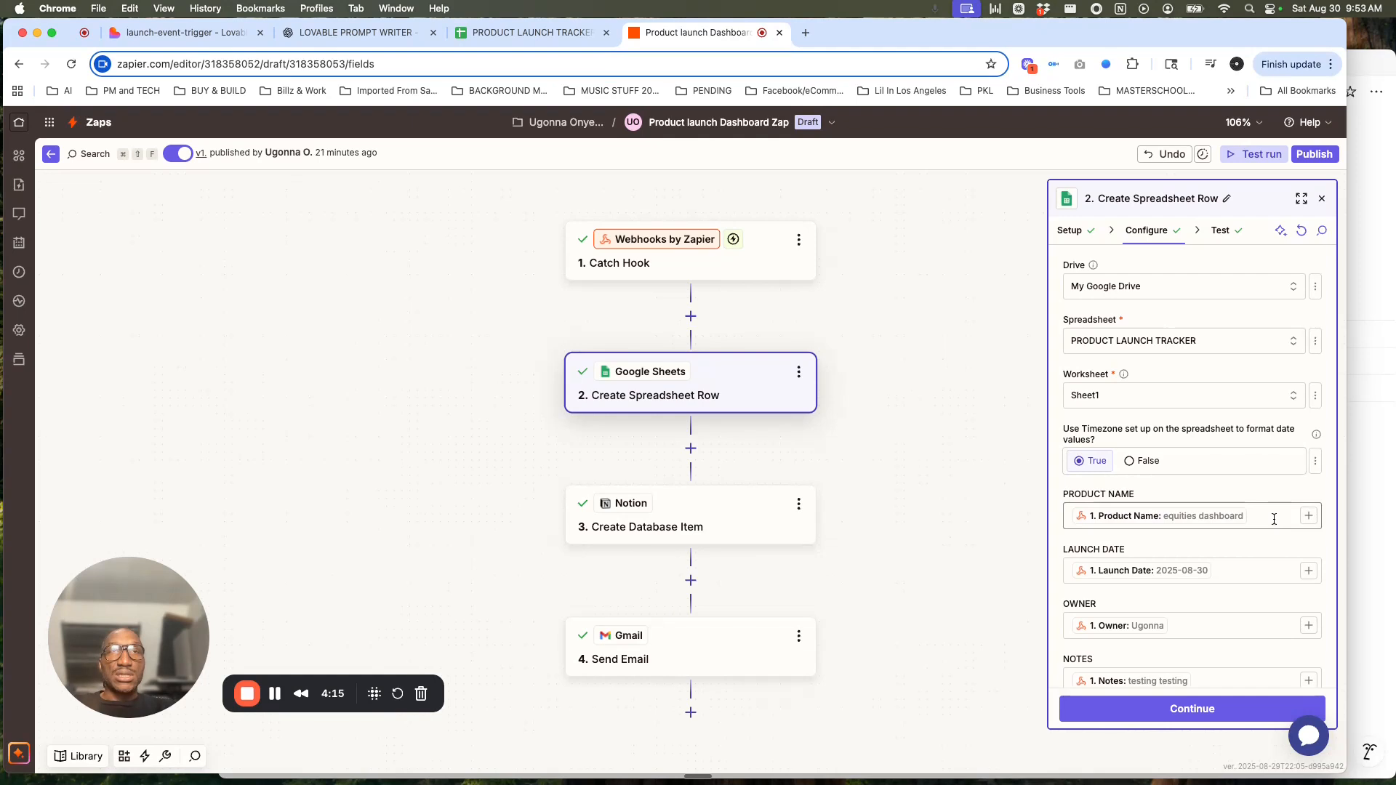
pyautogui.scroll(-3, 1273, 519)
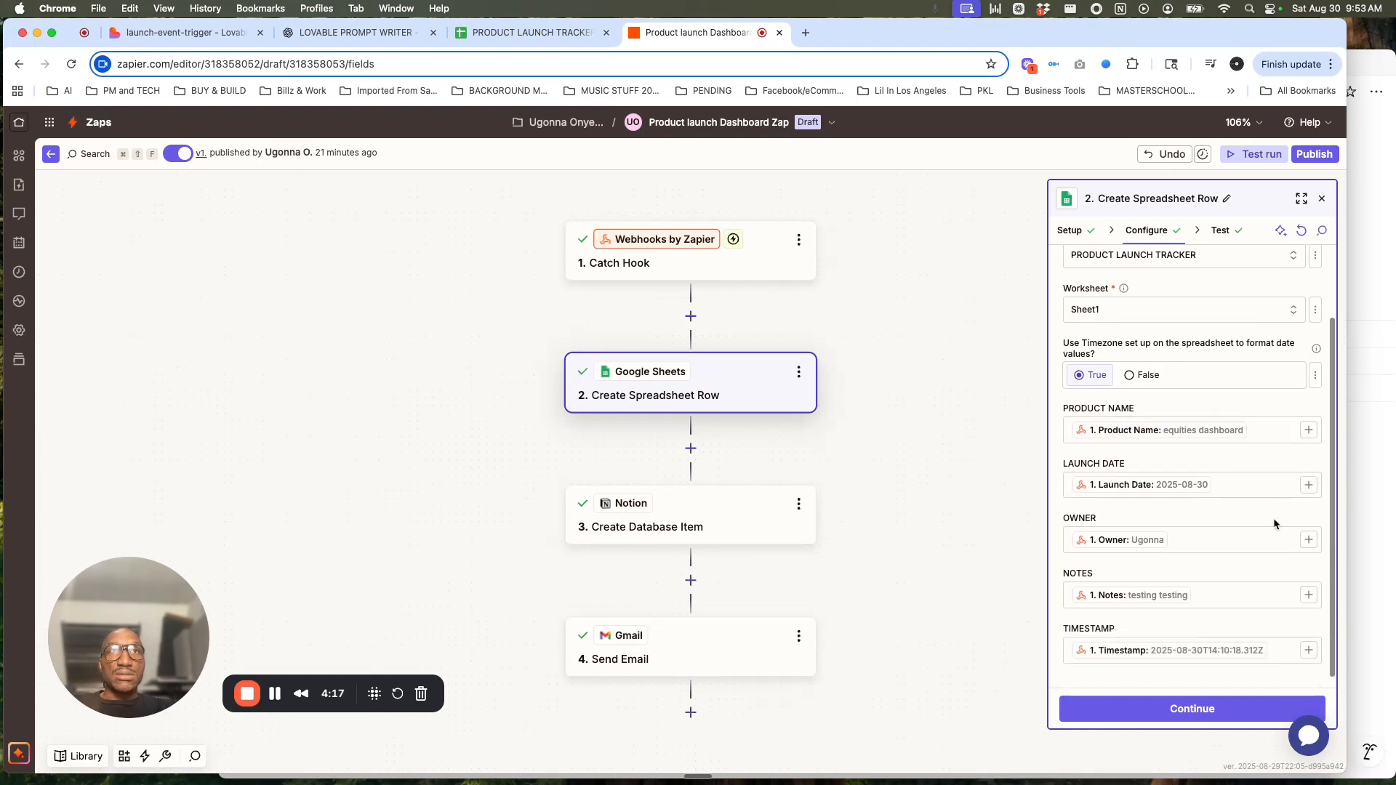
pyautogui.click(1275, 420)
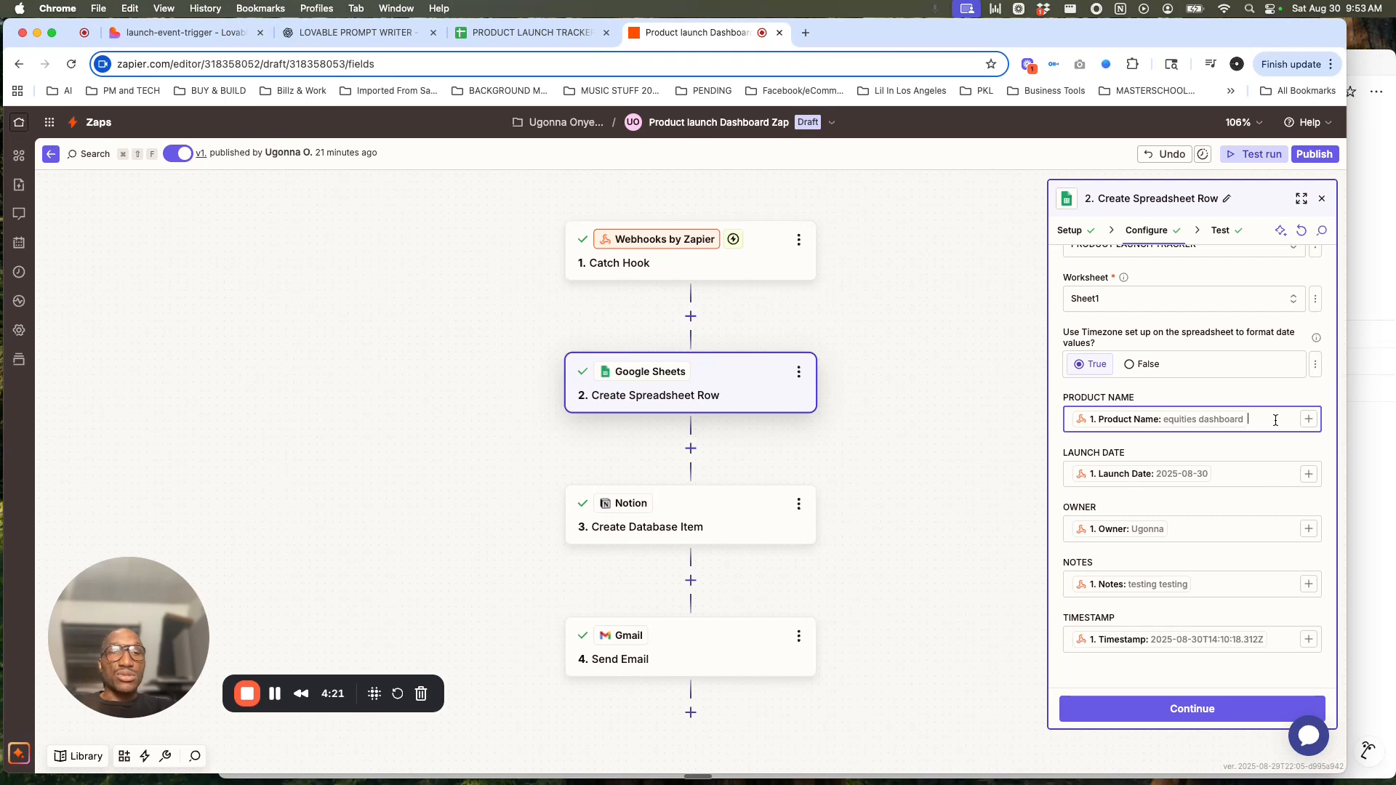
pyautogui.write('/')
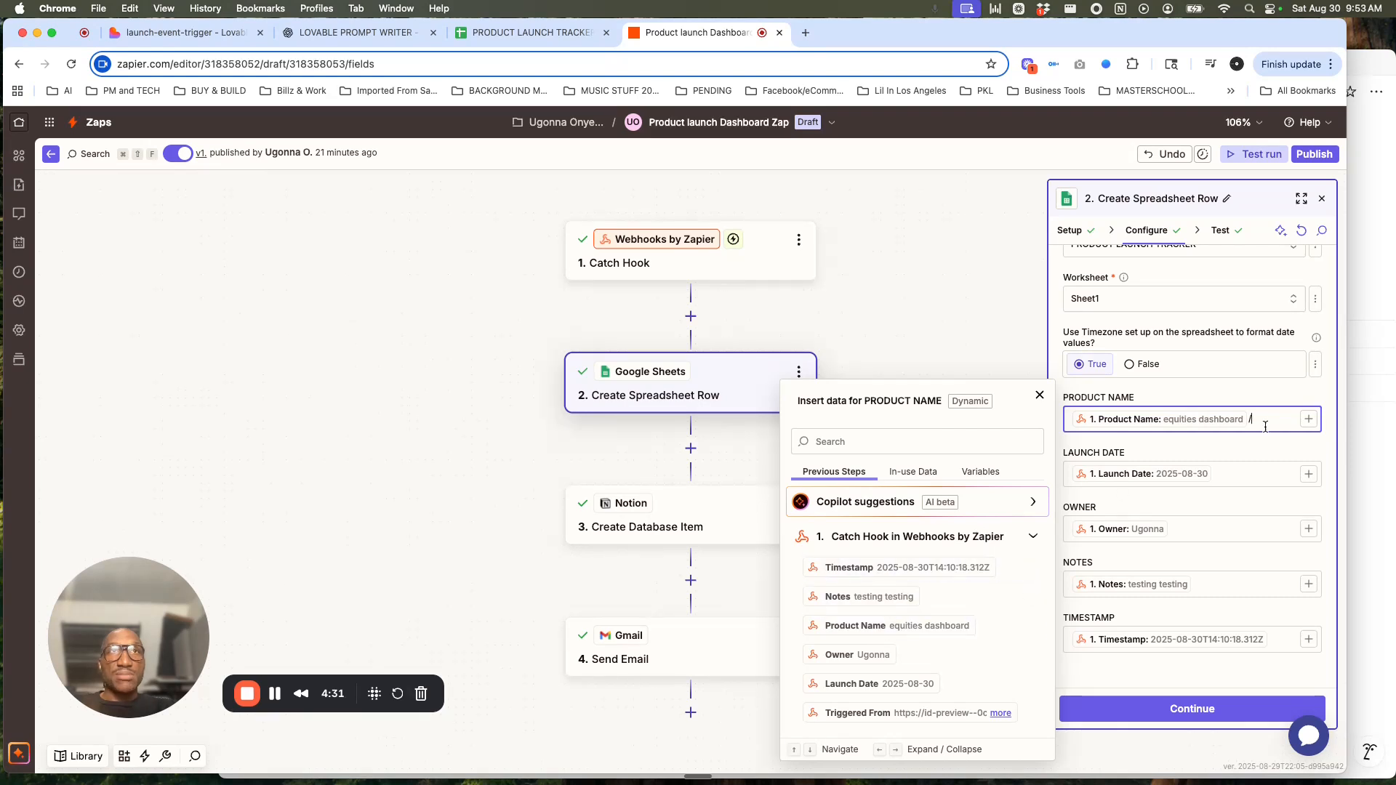
pyautogui.press('Escape')
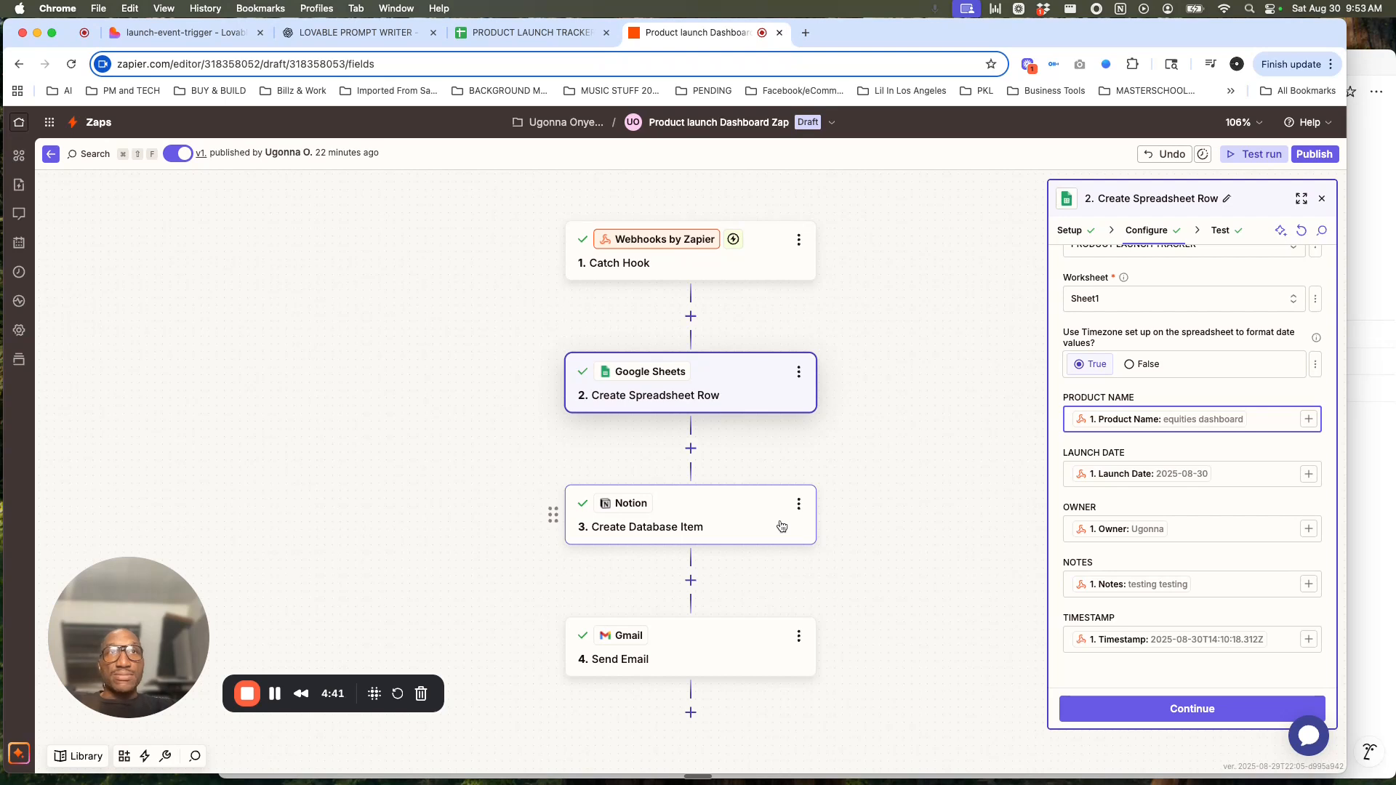
# - Inspect the setup of the Notion Create Database Item step and view its available action events without changing the selection
pyautogui.click(746, 503)
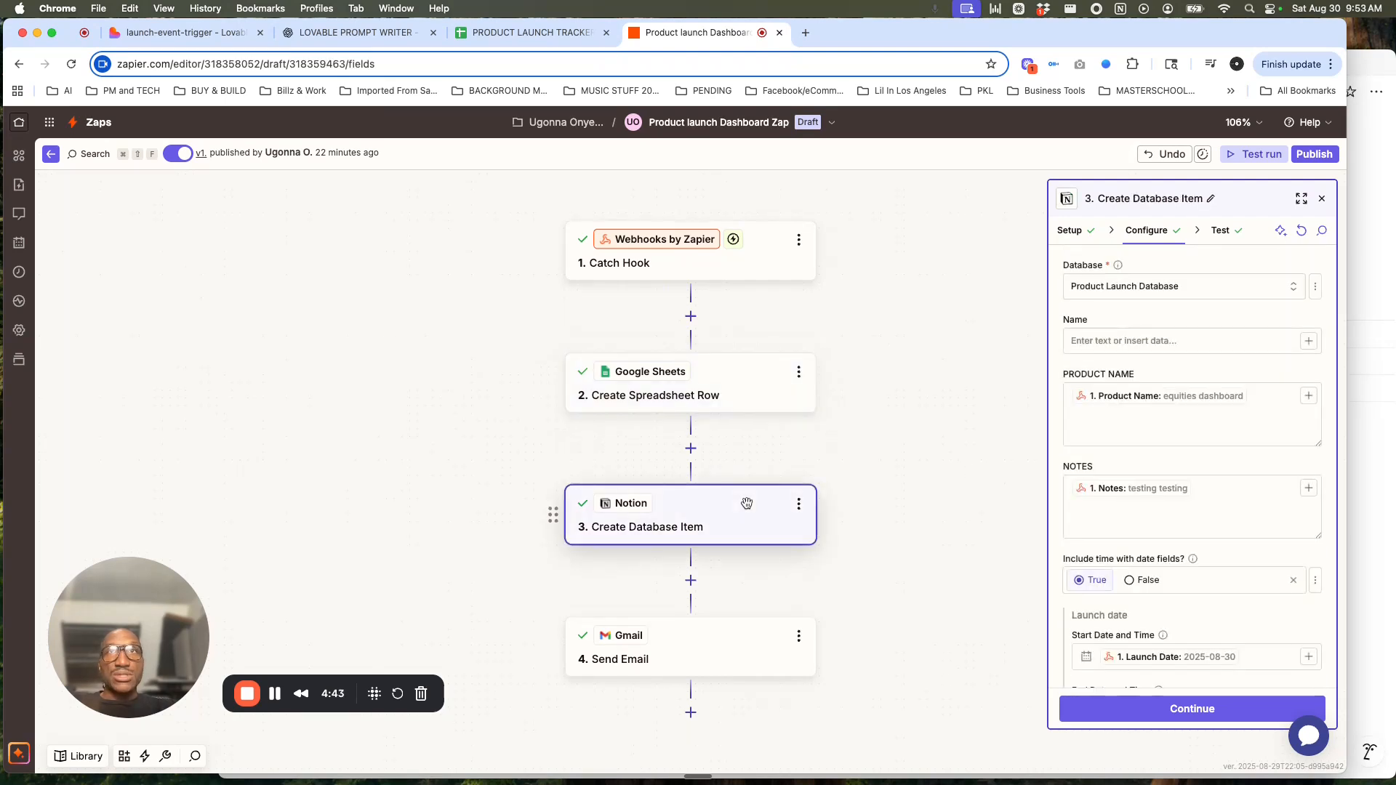
pyautogui.click(1069, 233)
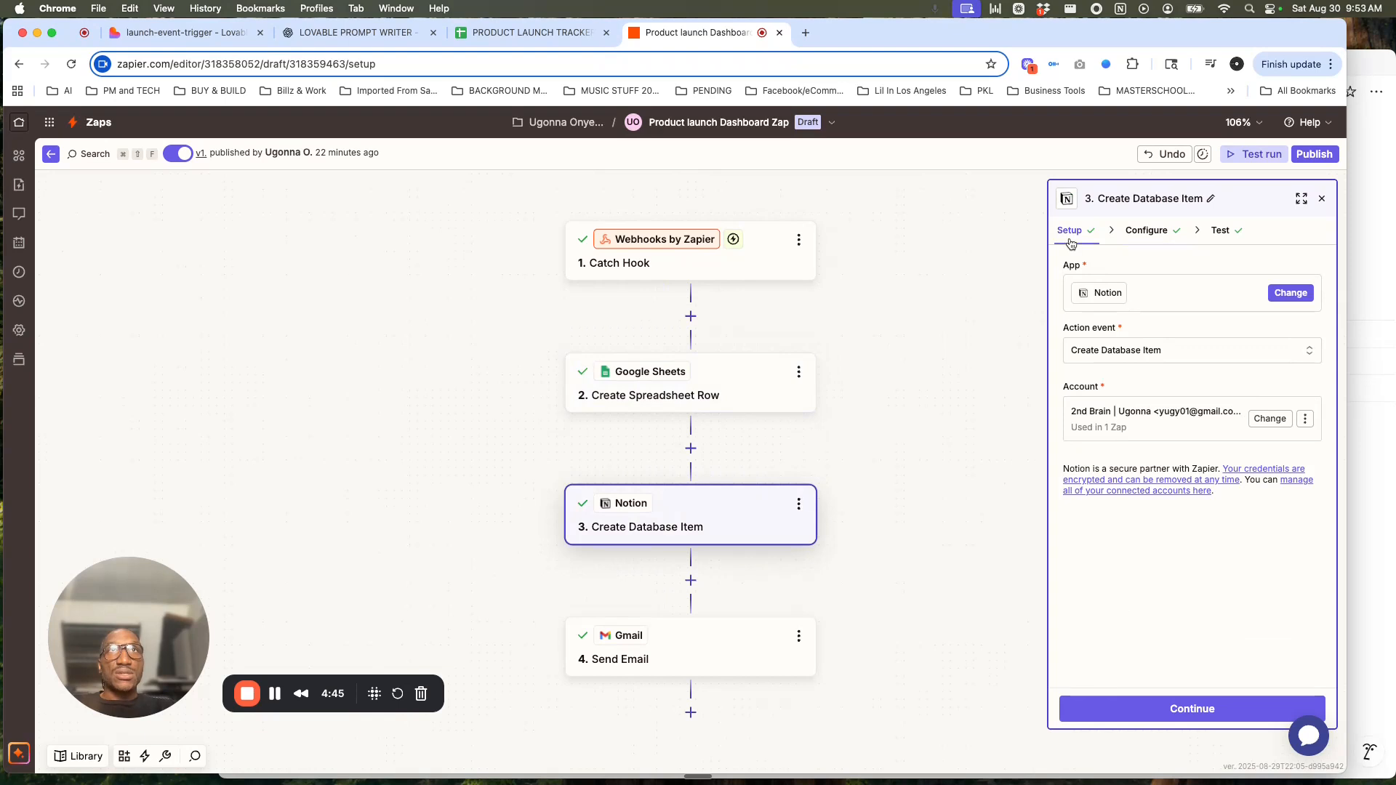
pyautogui.click(1146, 355)
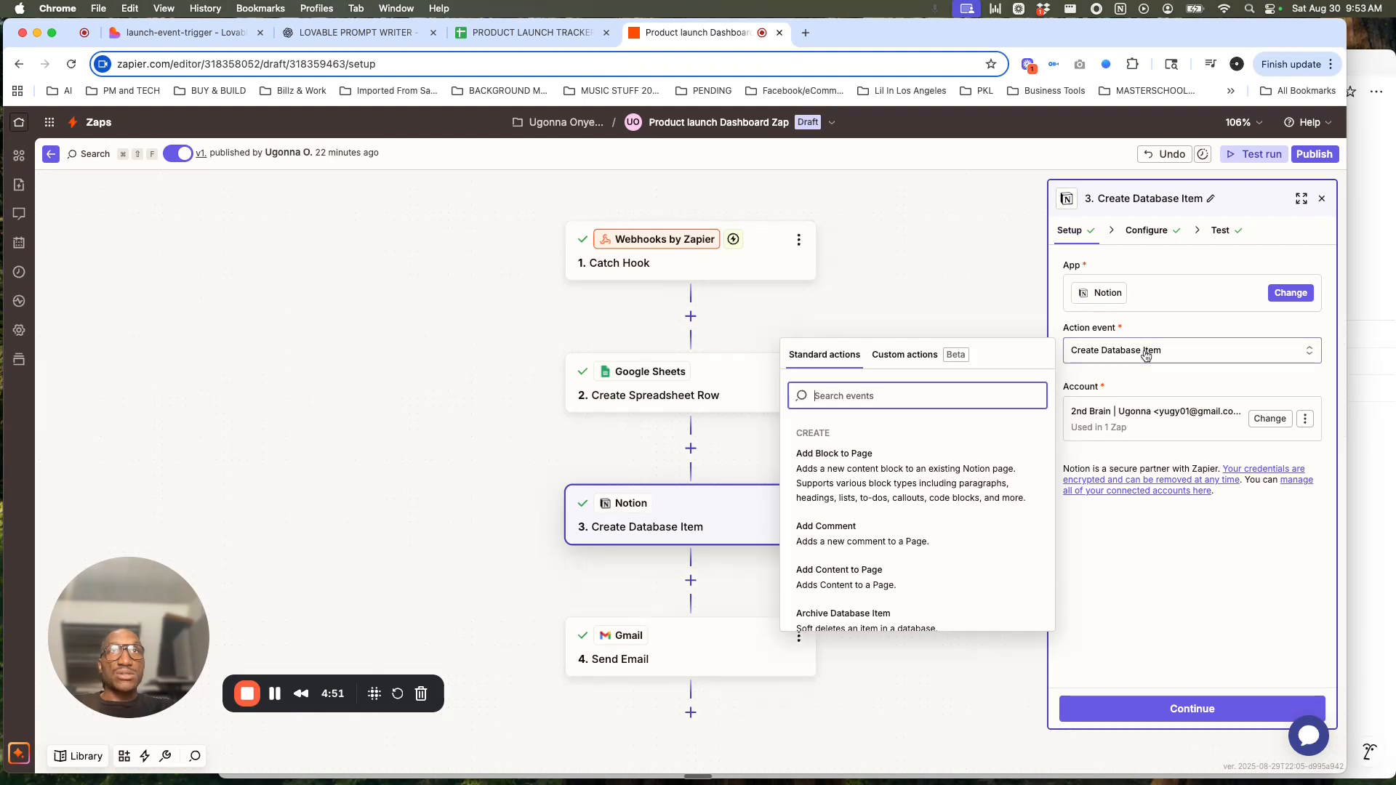
pyautogui.click(1001, 284)
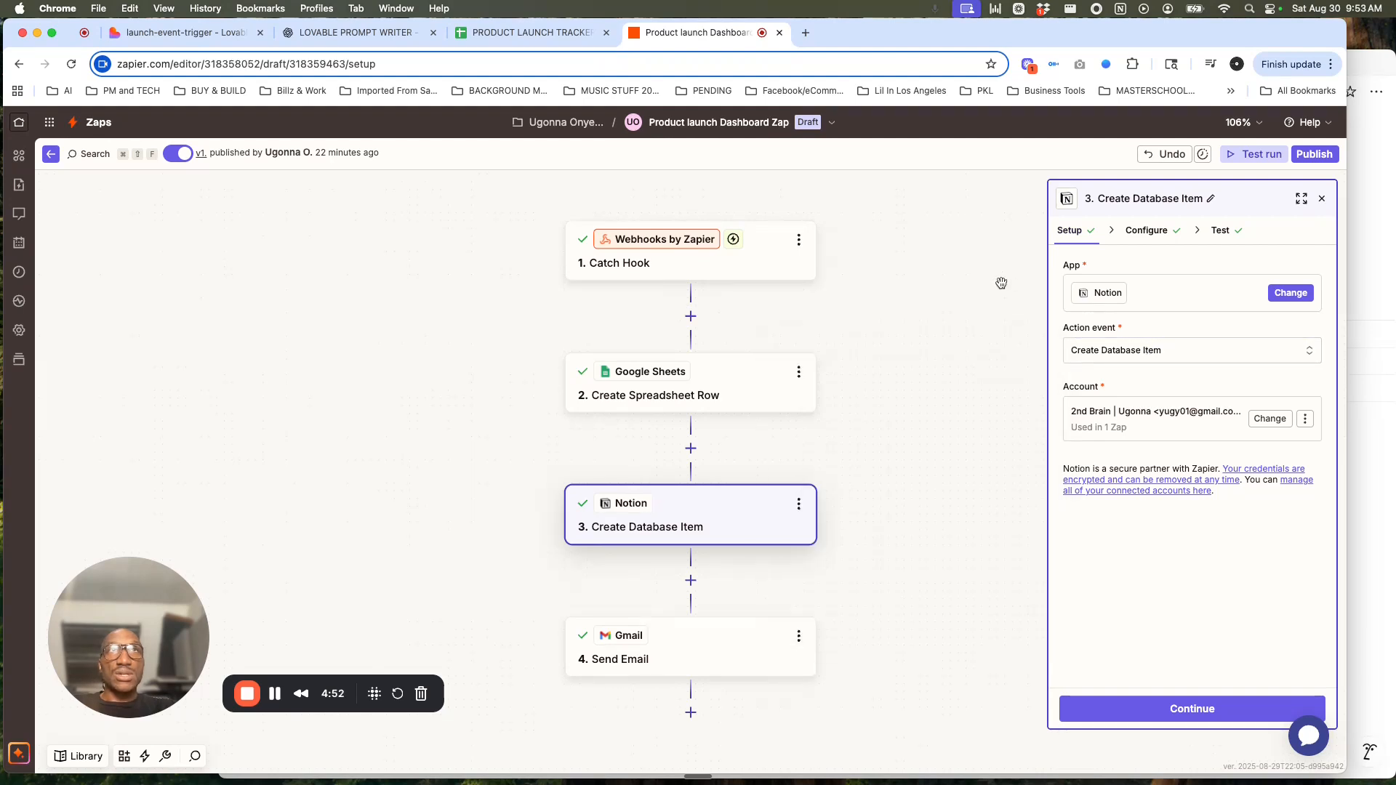
# - Compare the Database selection in the Notion Create Database Item step with the Product Launch Database on Notion's PRODUCT LAUNCH LIST page
pyautogui.click(1358, 191)
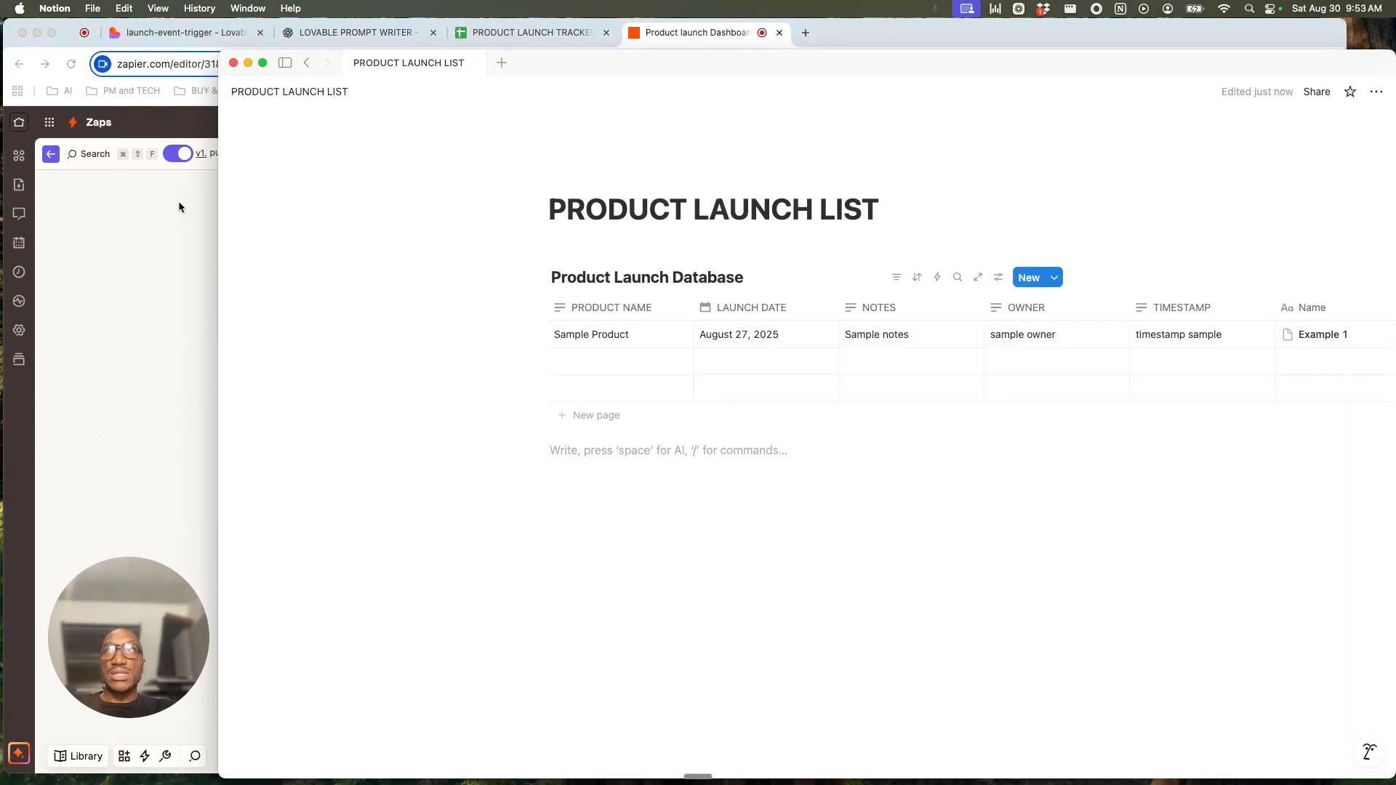
pyautogui.click(172, 231)
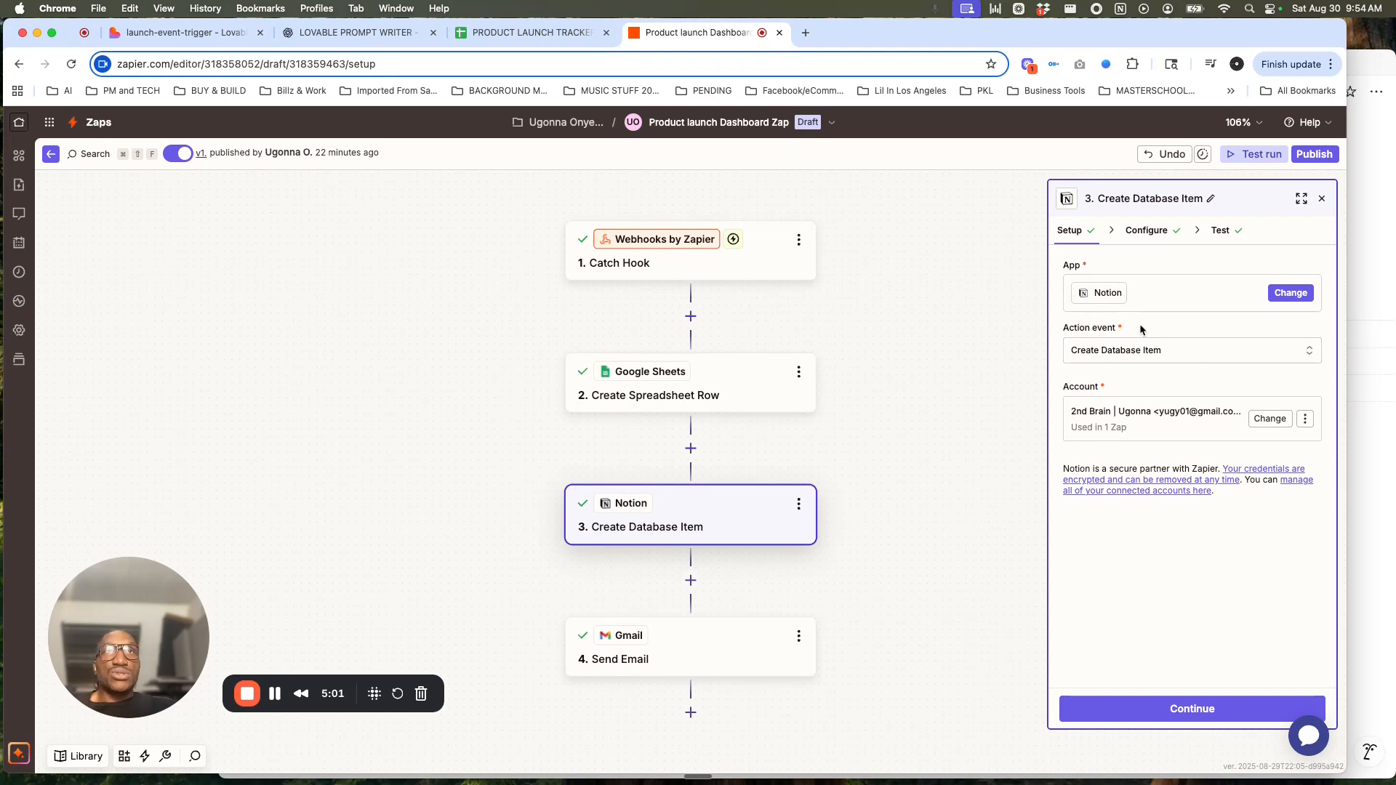
pyautogui.click(1148, 231)
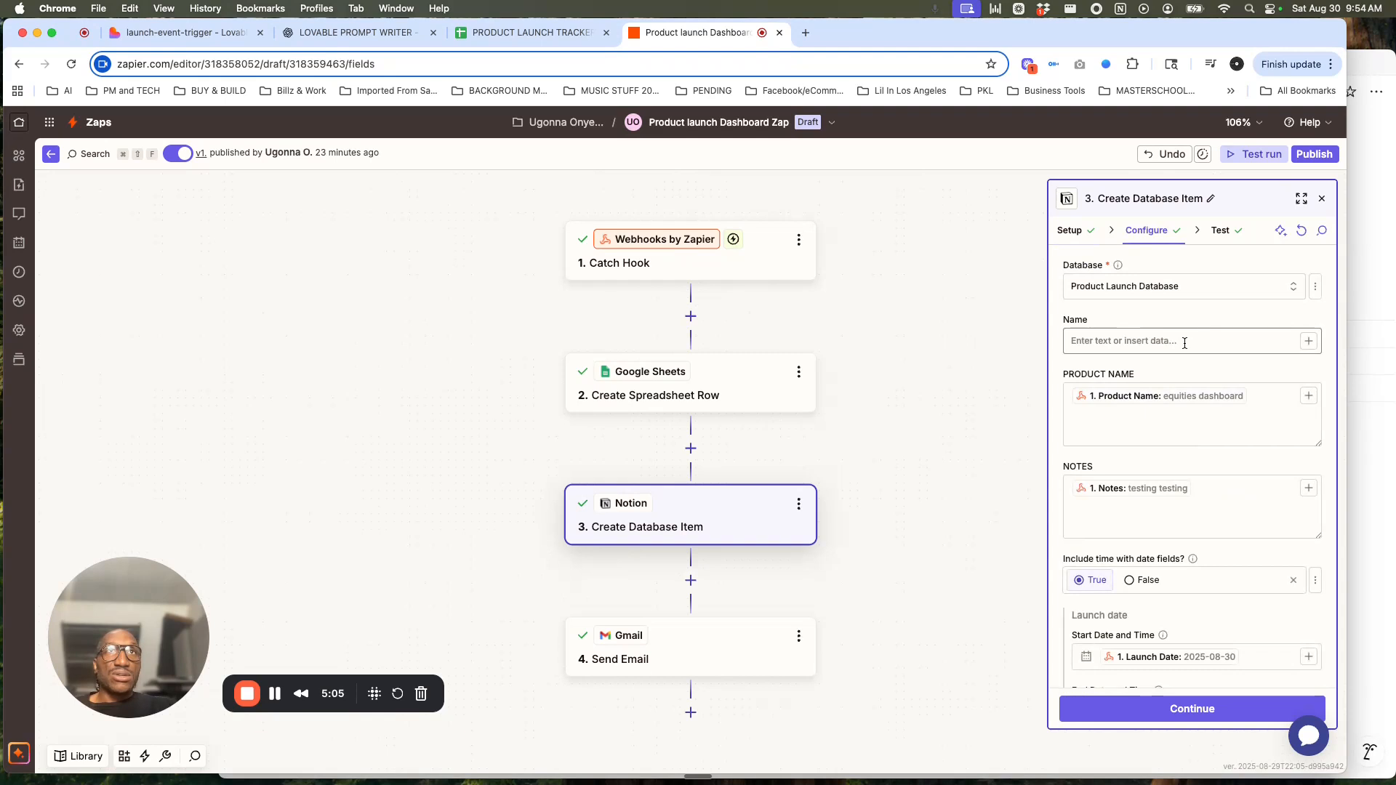
pyautogui.click(1178, 291)
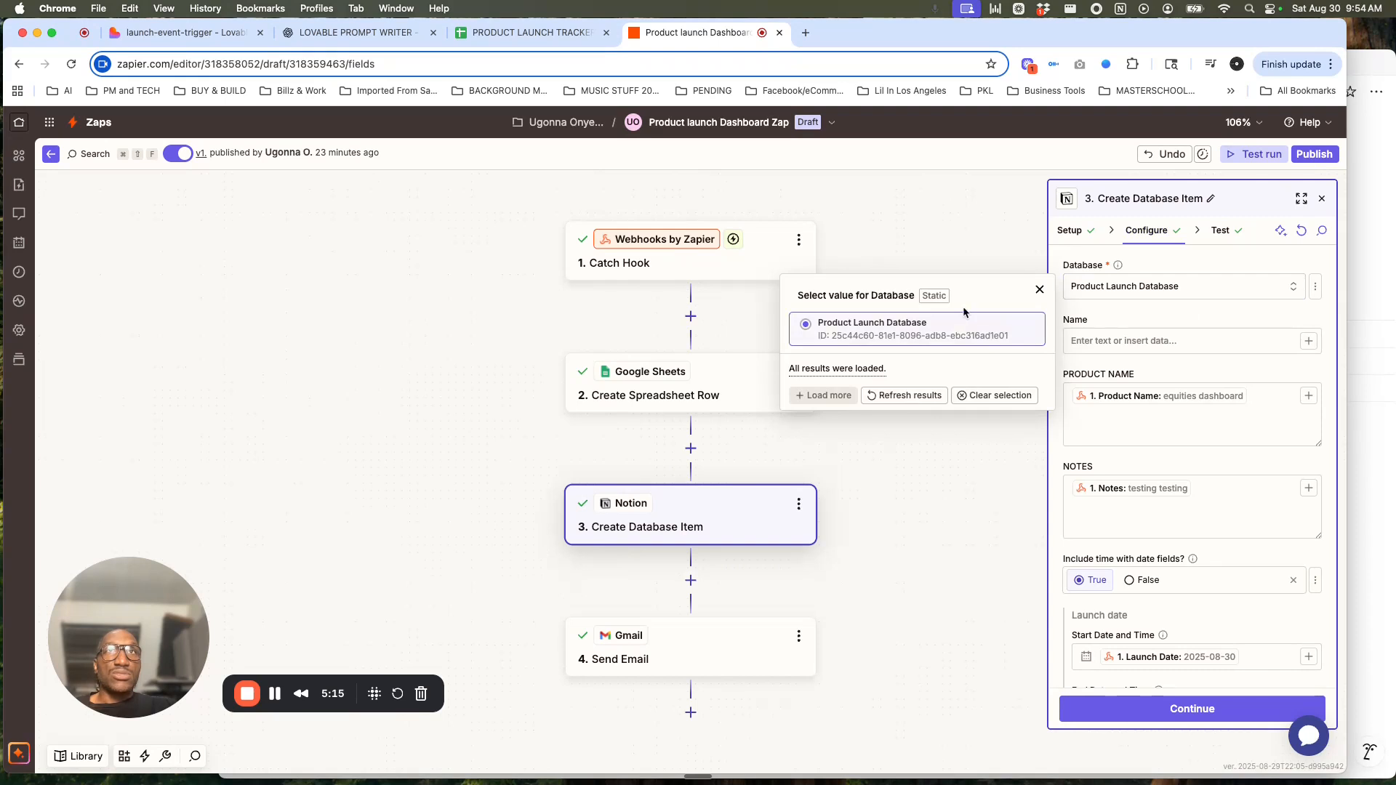
pyautogui.click(1357, 269)
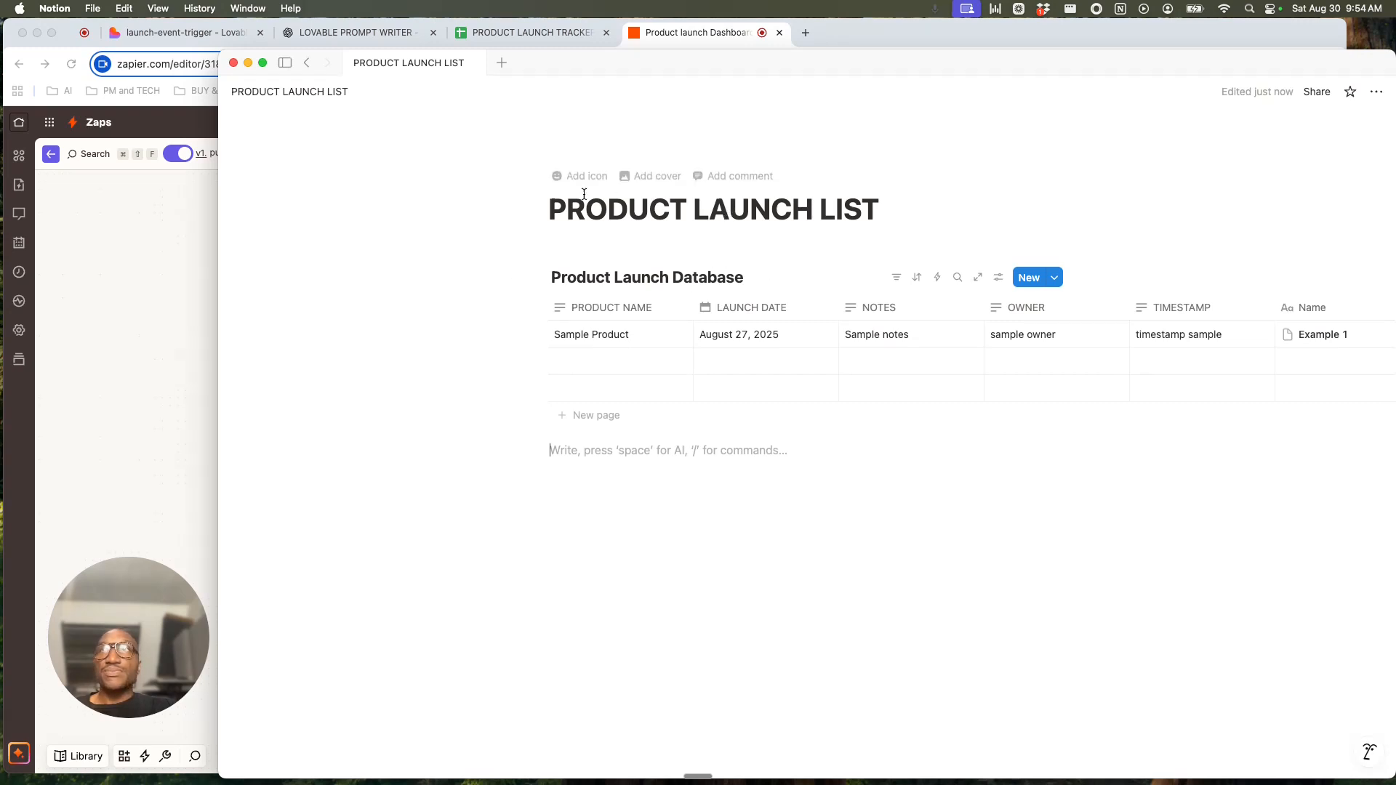
pyautogui.click(176, 249)
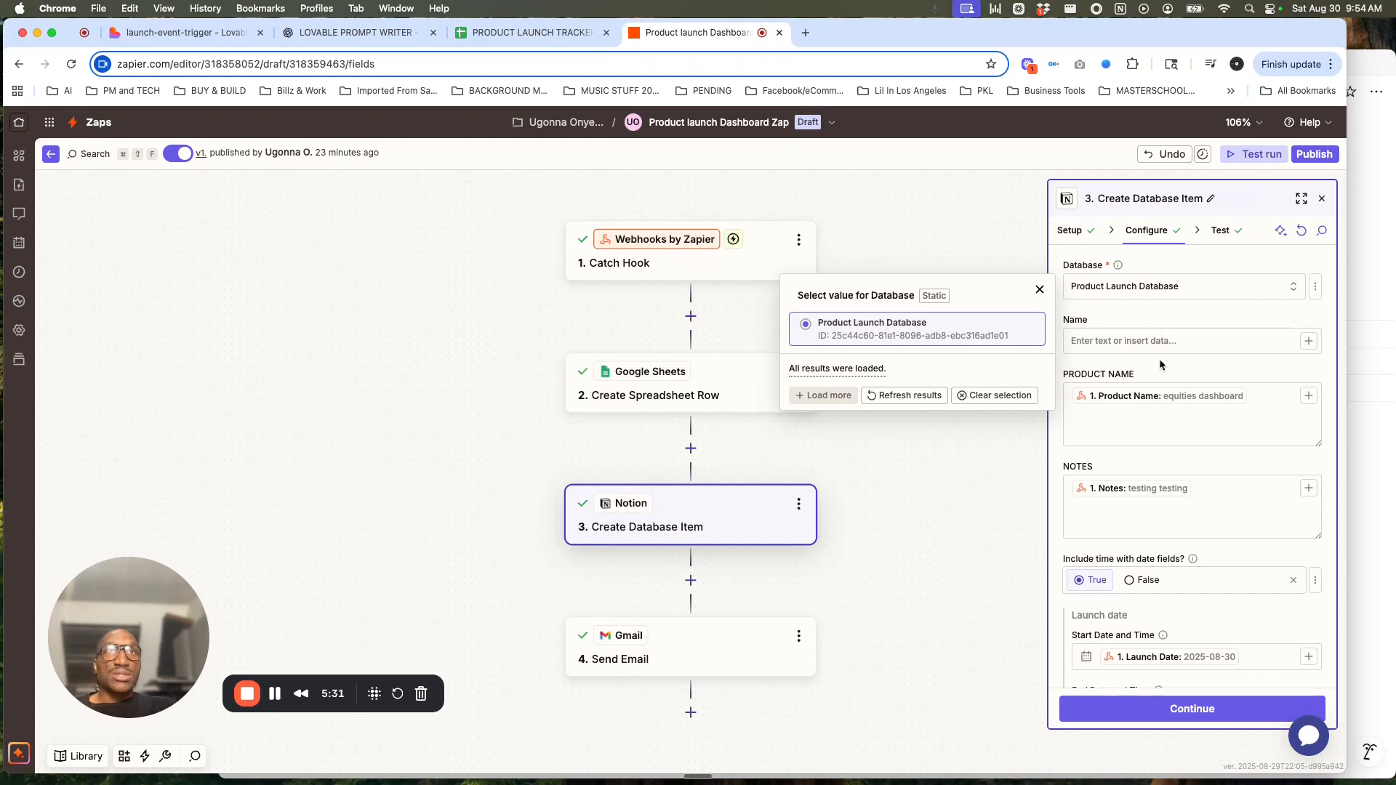
pyautogui.click(1175, 309)
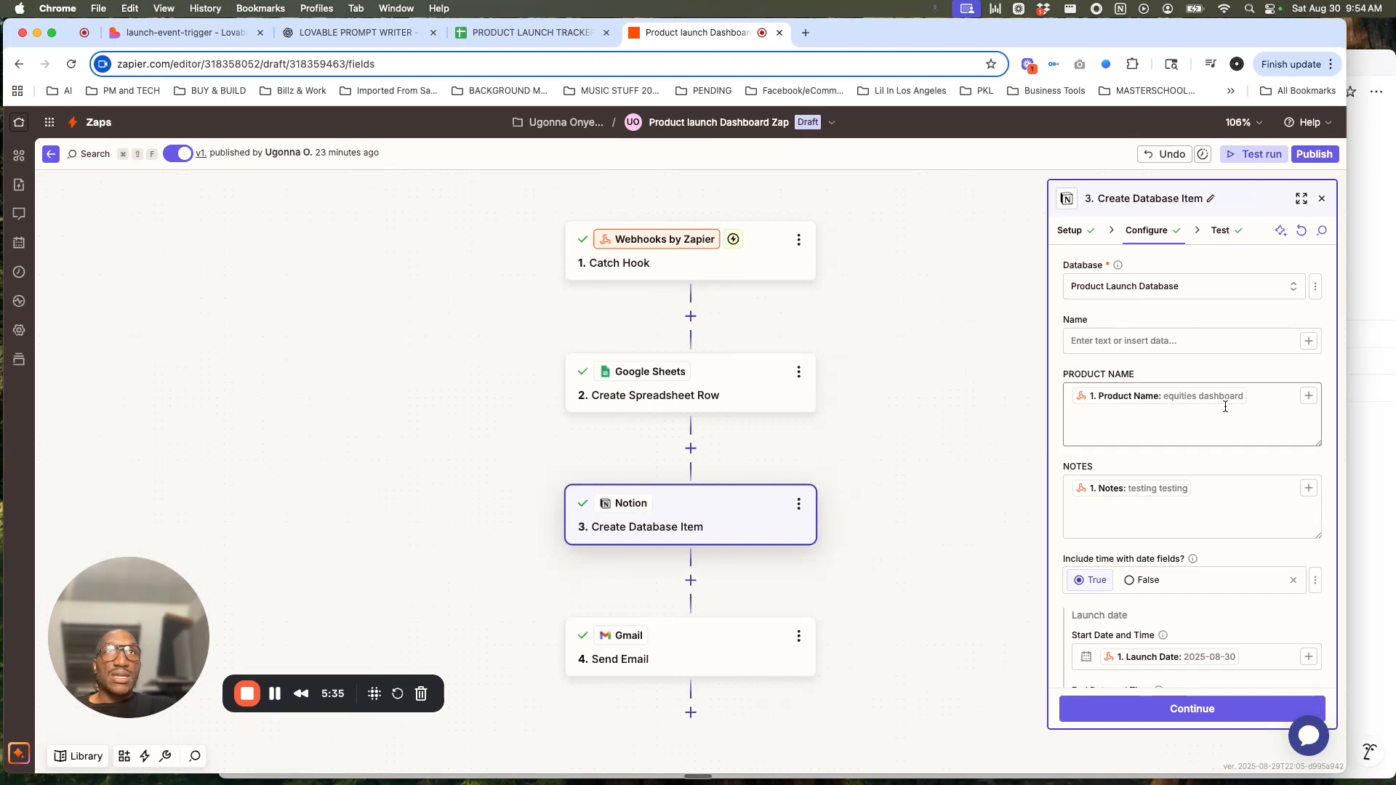
# - Review the Create Database Item field mapping from PRODUCT NAME and NOTES through launch date, TIMESTAMP, OWNER and Content Format
pyautogui.scroll(-4, 1160, 536)
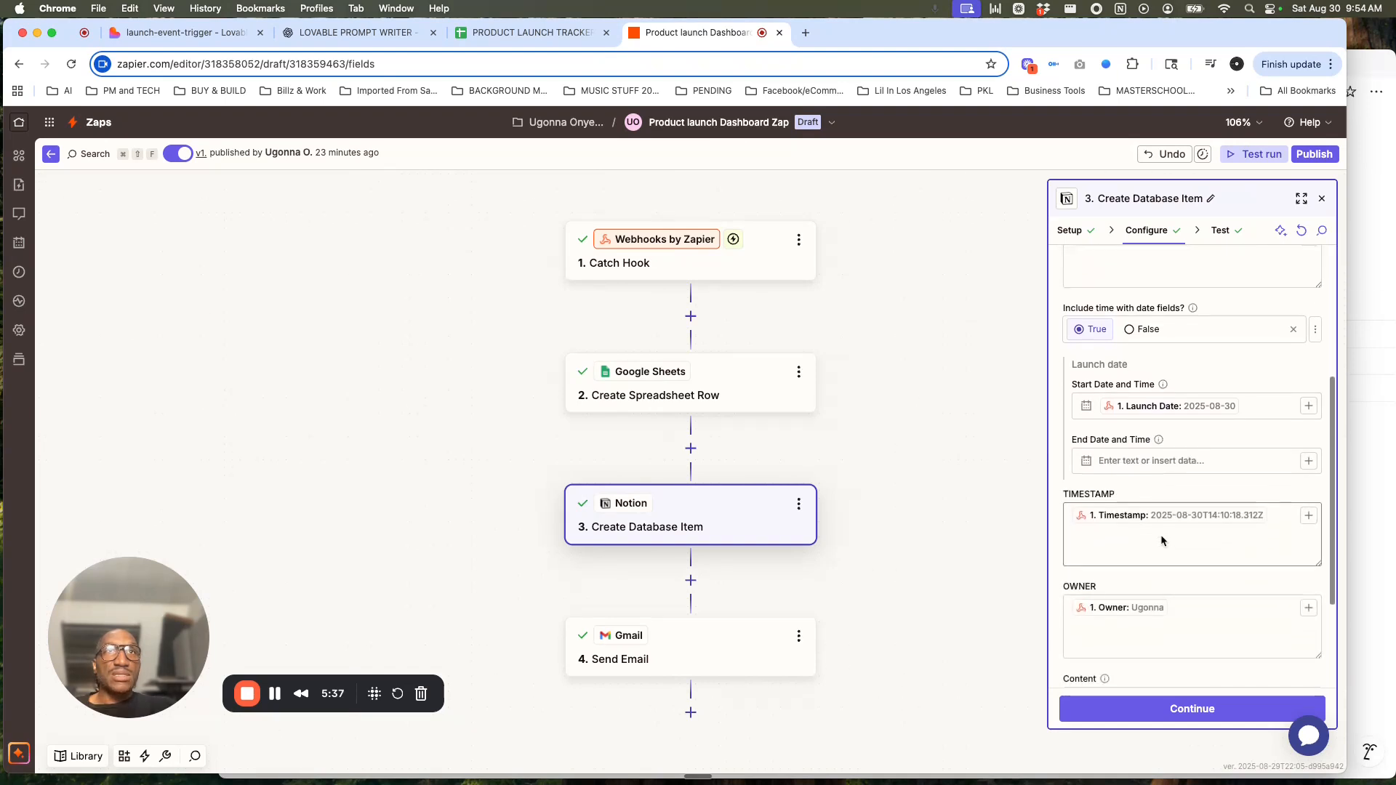
pyautogui.scroll(-3, 1161, 540)
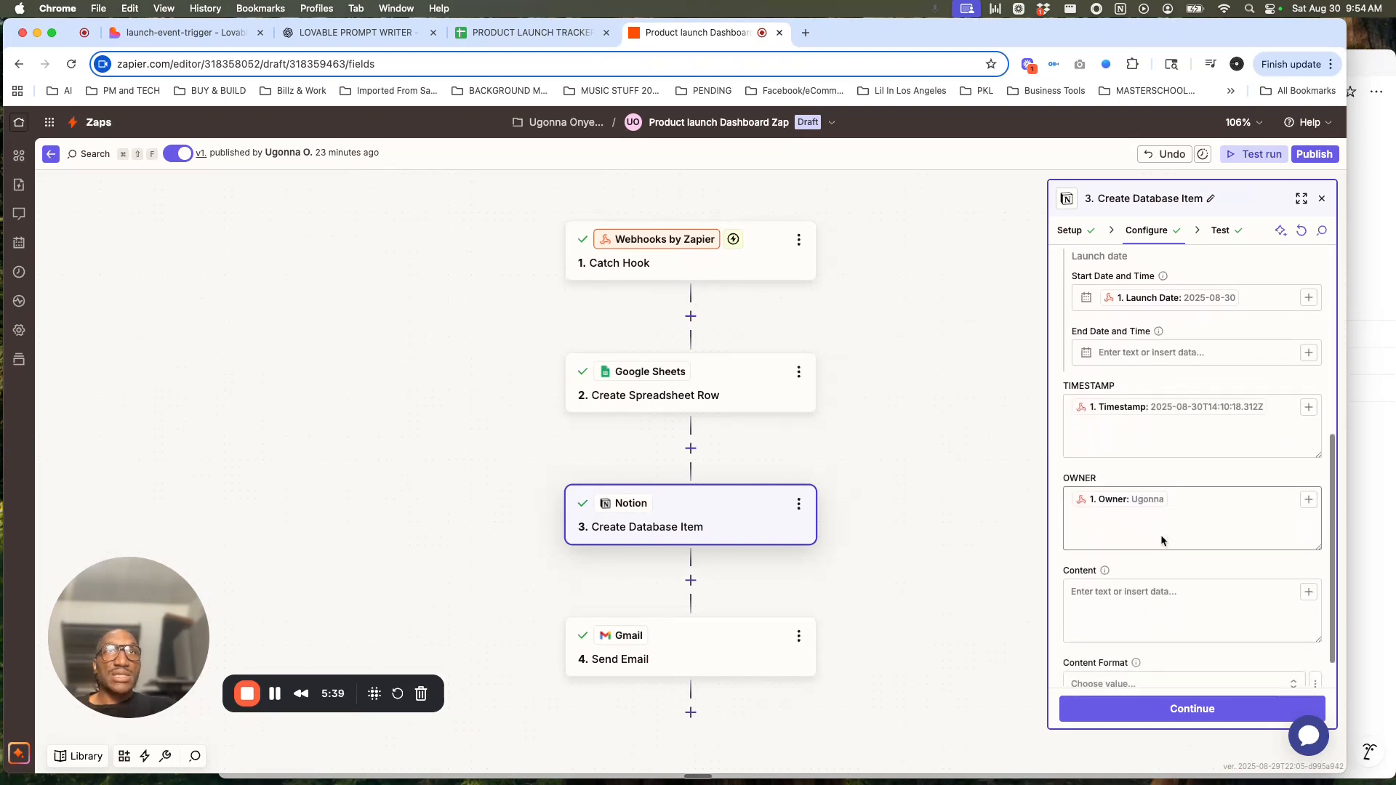
pyautogui.scroll(-1, 1161, 540)
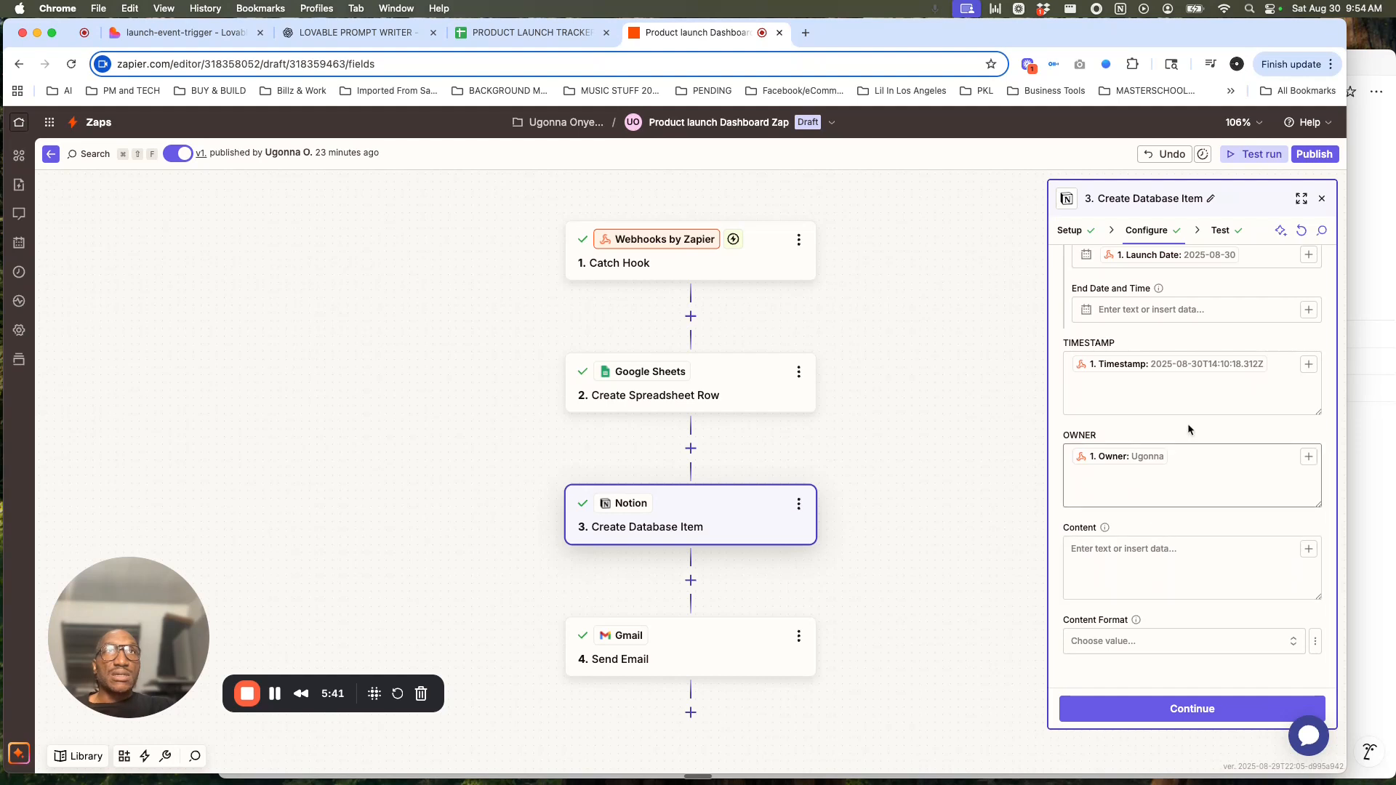
pyautogui.scroll(8, 1217, 343)
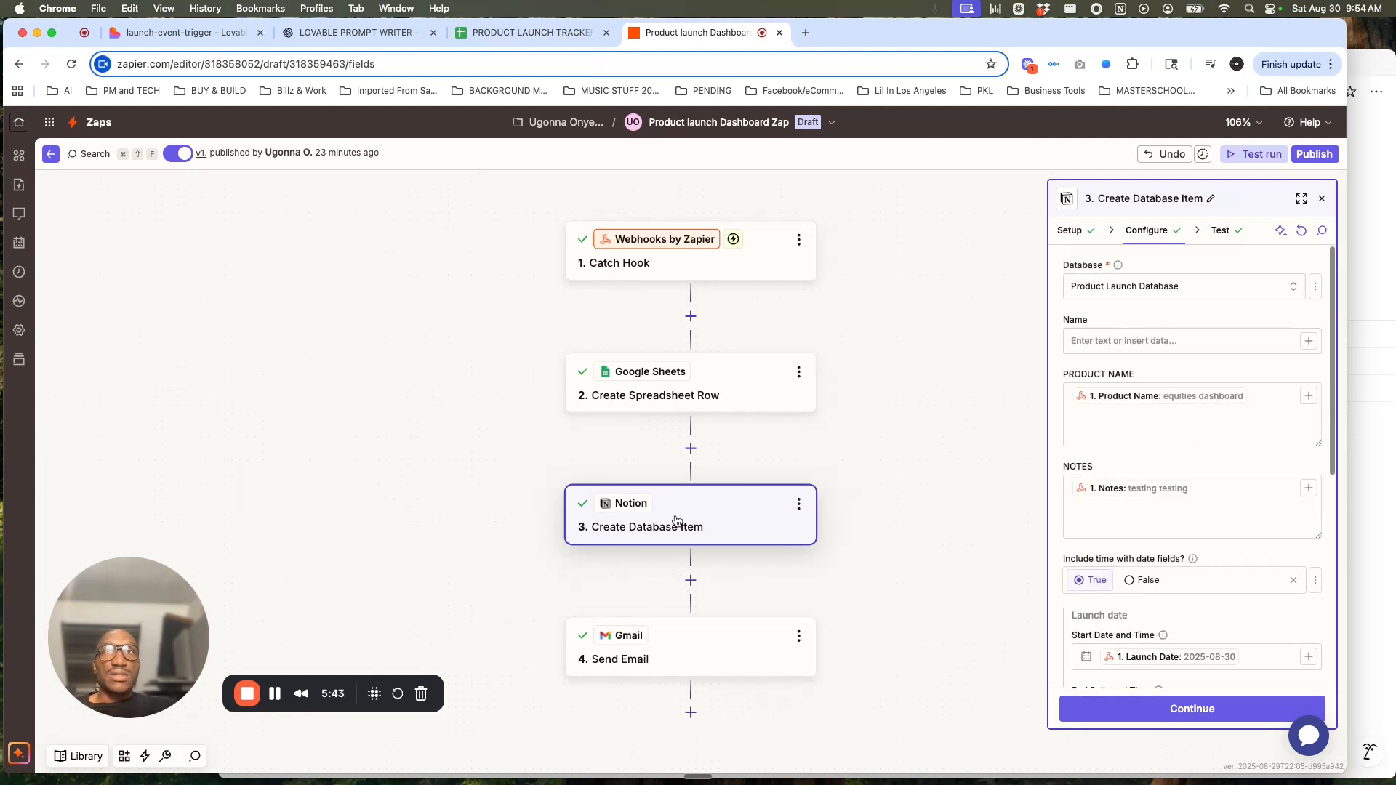
# - Inspect the Gmail Send Email step's setup and its recipient fields in the configuration
pyautogui.click(694, 646)
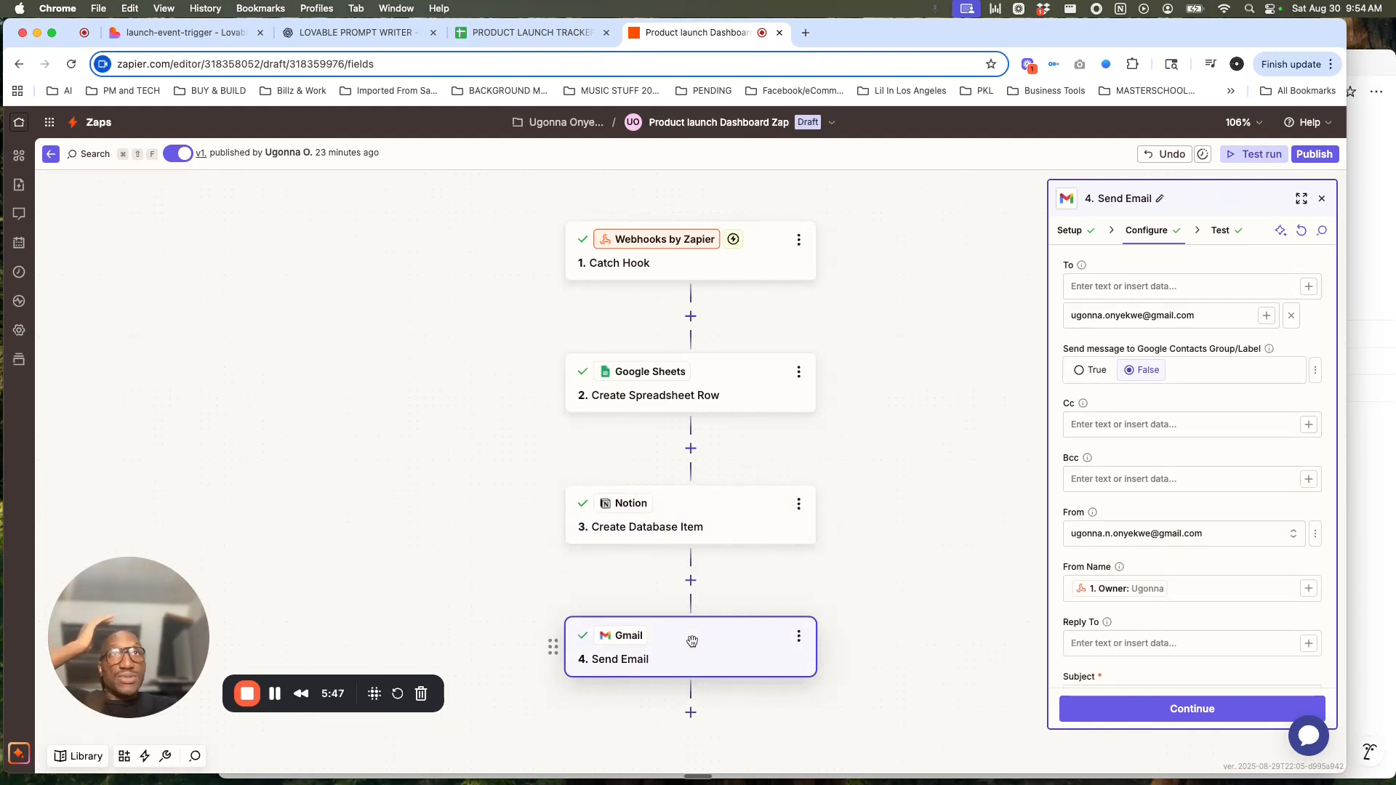
pyautogui.click(1069, 231)
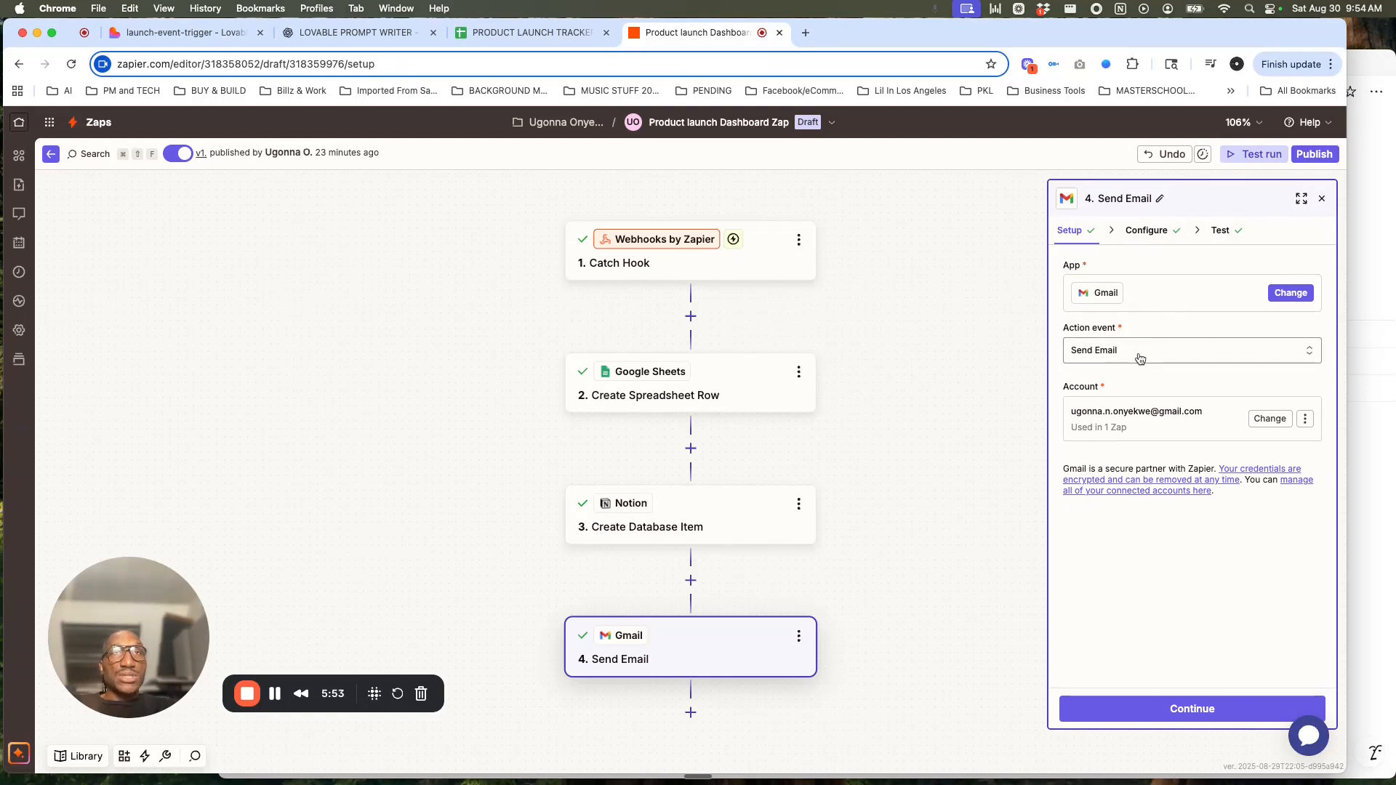
pyautogui.click(1147, 233)
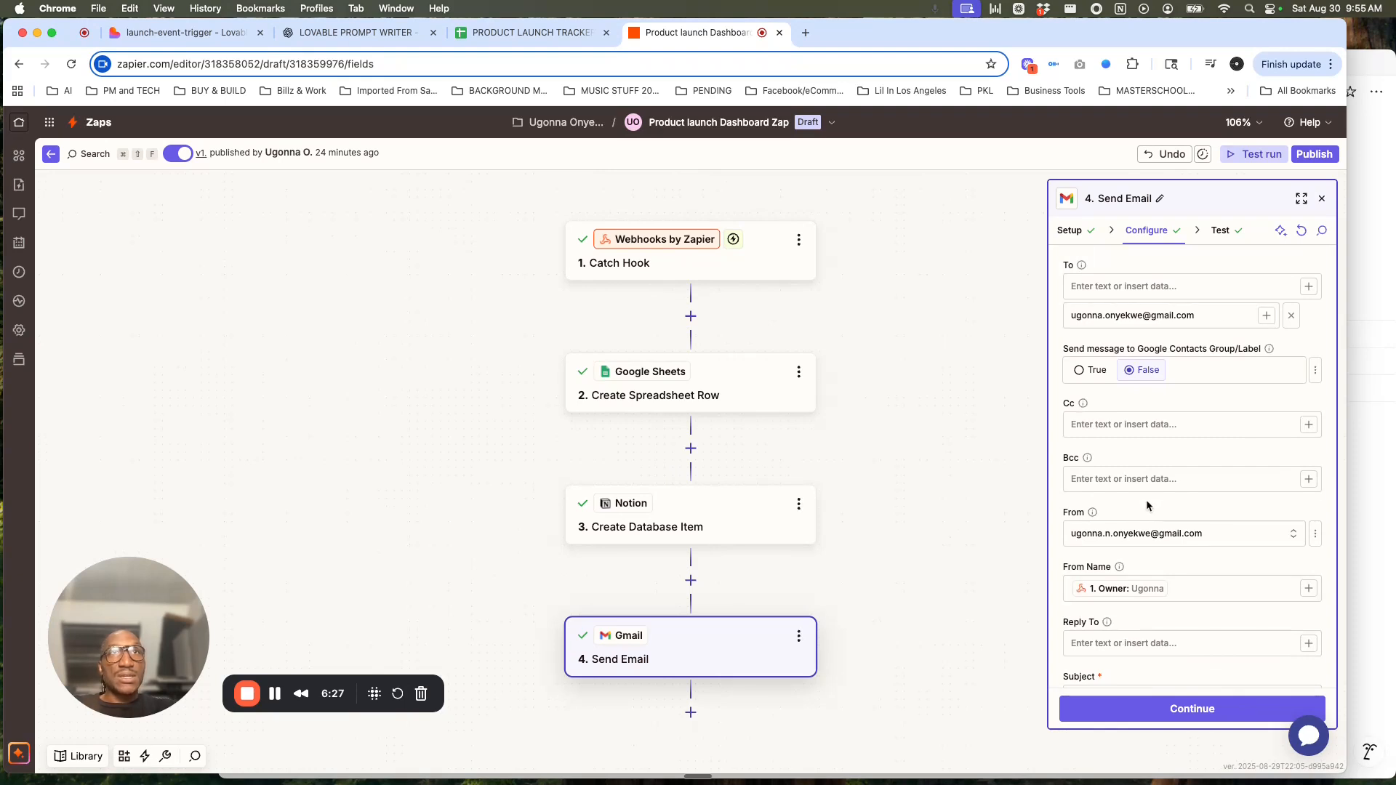
pyautogui.scroll(-1, 1146, 505)
pyautogui.scroll(-1, 1147, 505)
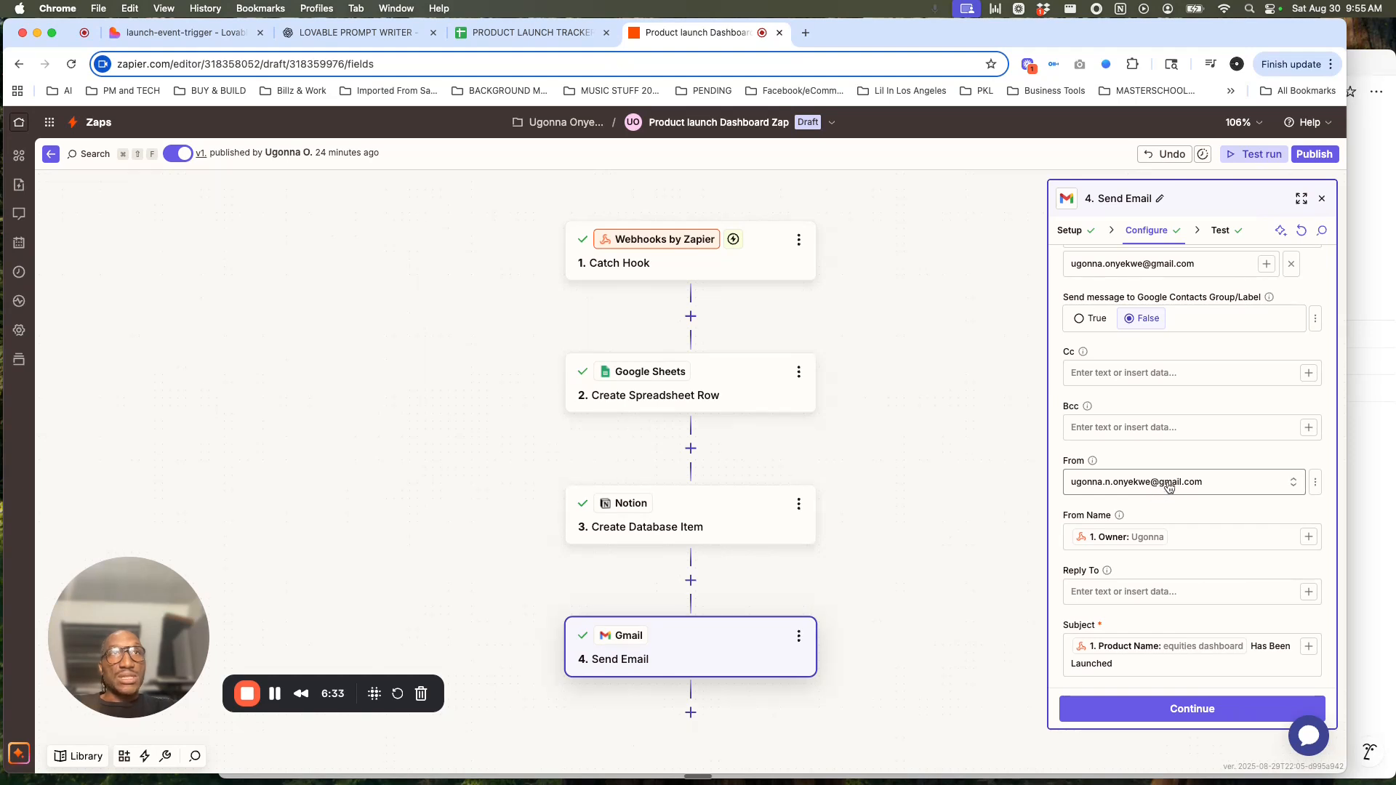
# - View the sender accounts available for the email's From field, keep the selection, and check the From Name mapping
pyautogui.click(1224, 485)
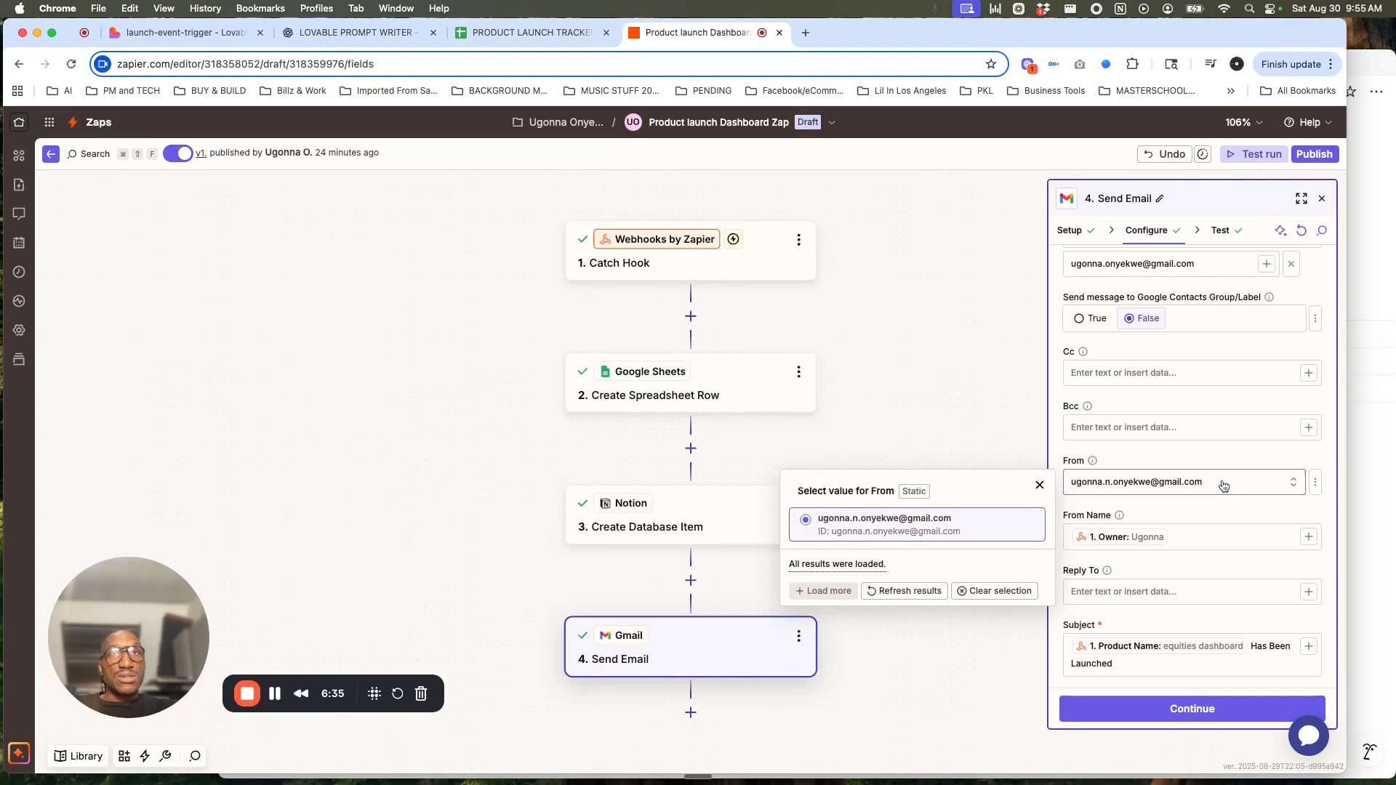
pyautogui.click(1242, 489)
pyautogui.click(1241, 489)
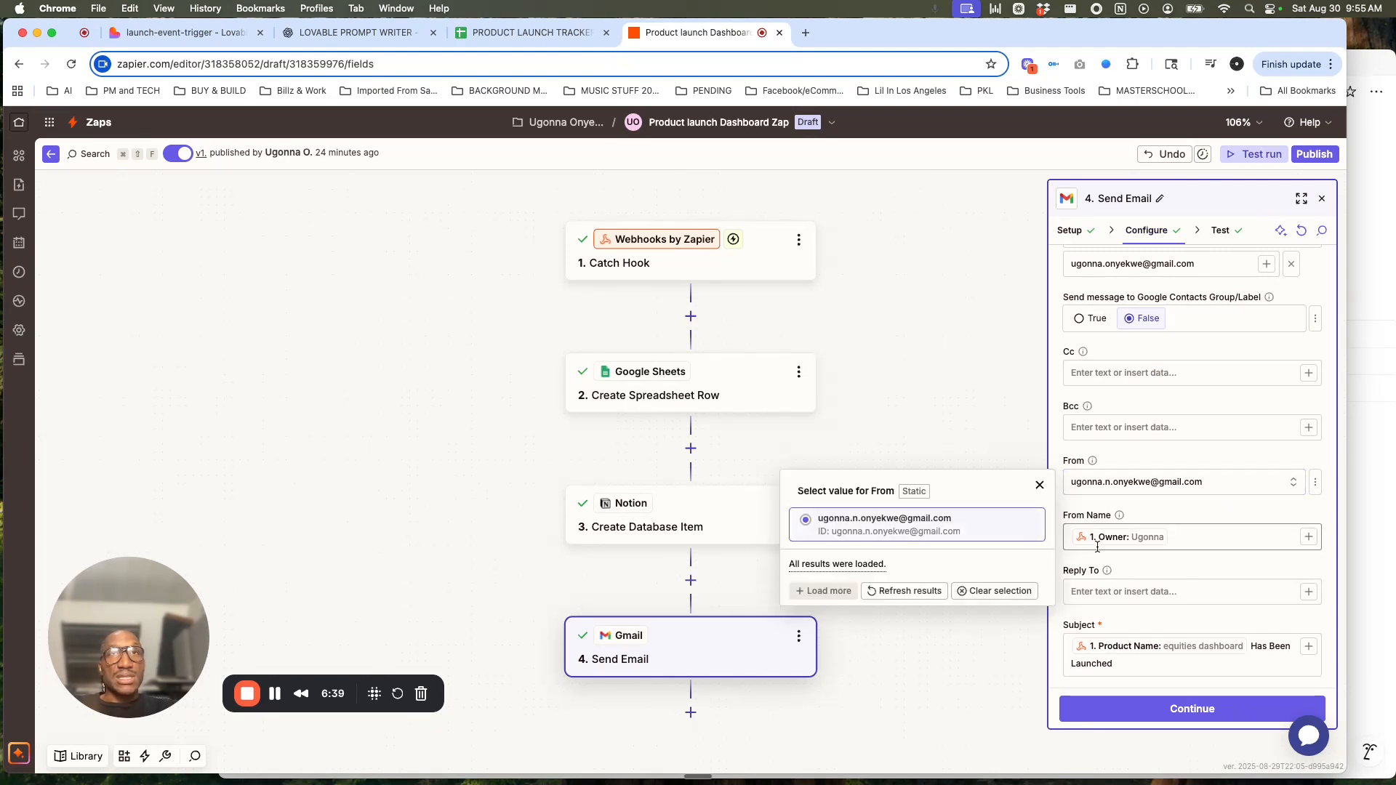
pyautogui.click(1159, 516)
pyautogui.scroll(-2, 1158, 512)
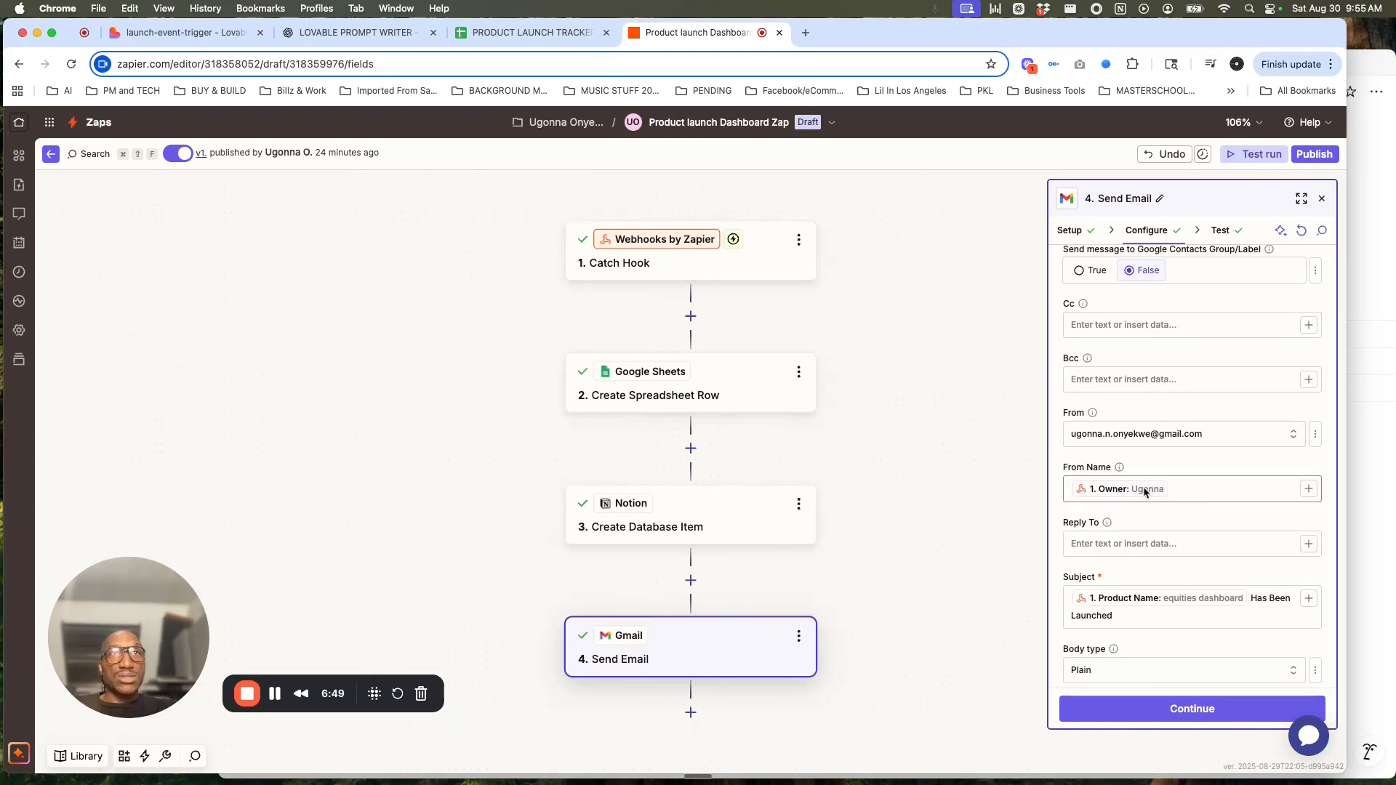
# - Add an exclamation mark to the end of the email subject so its text reads "Has Been Launched!"
pyautogui.scroll(-3, 1166, 524)
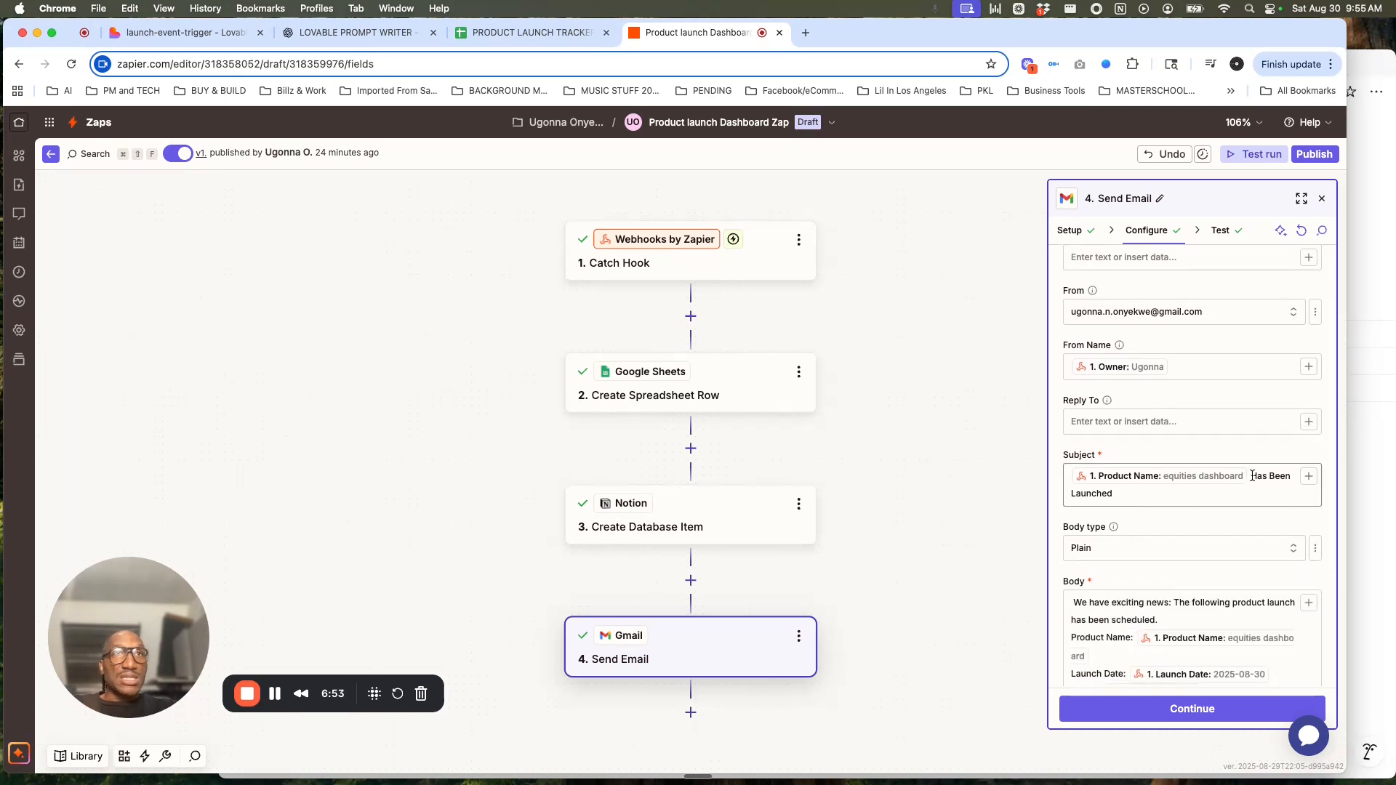
pyautogui.click(1220, 484)
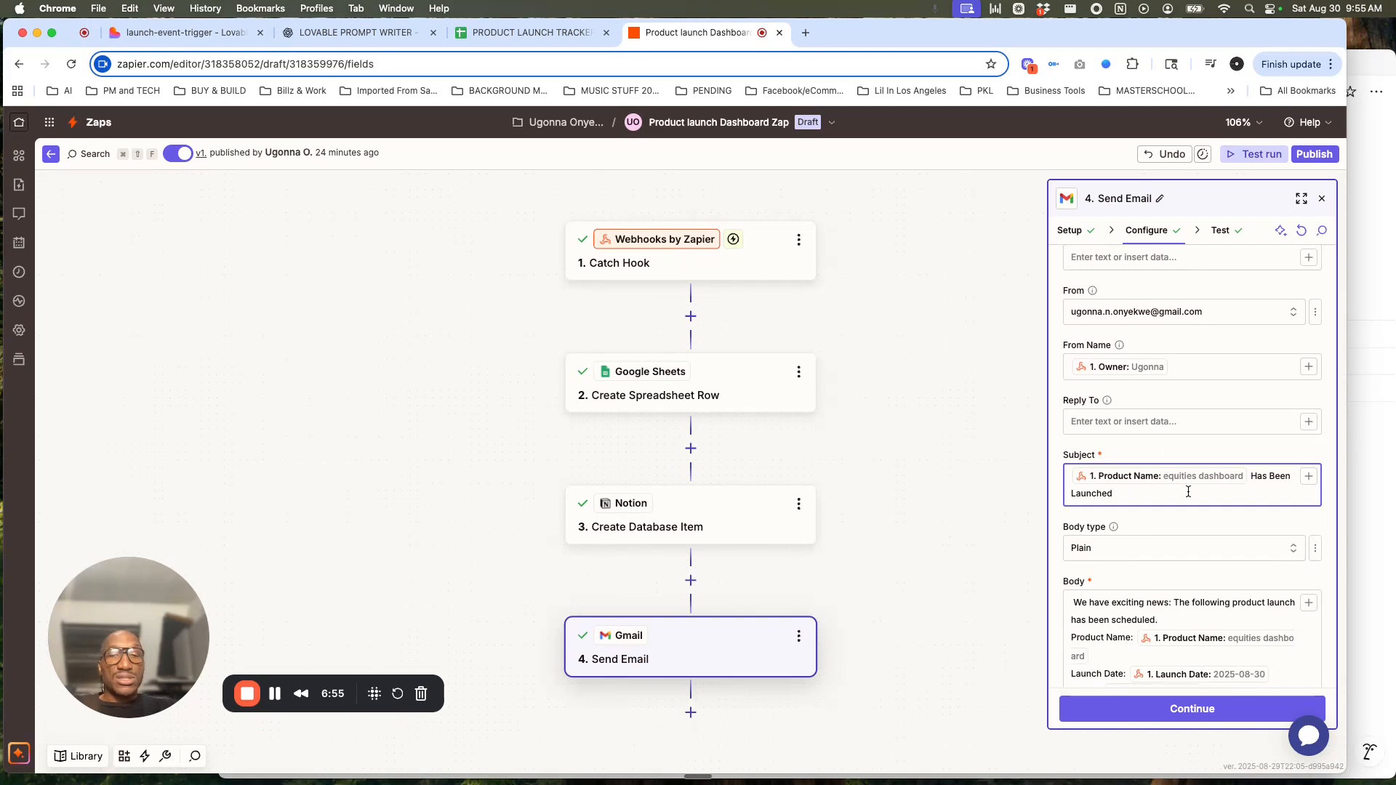
pyautogui.write('!')
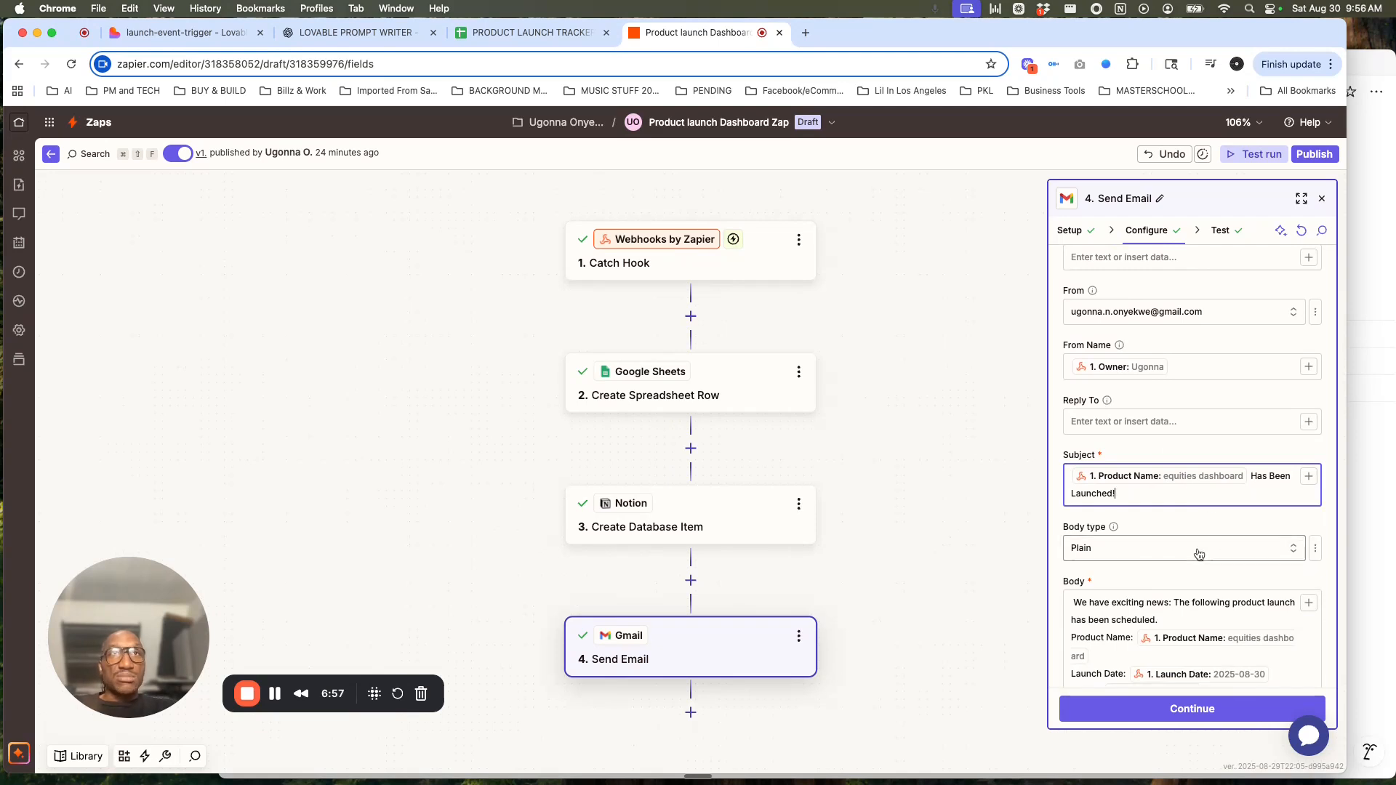
# - Add a "Timestamp:" line below Owner in the email body and insert the Catch Hook Timestamp value there
pyautogui.scroll(-3, 1184, 558)
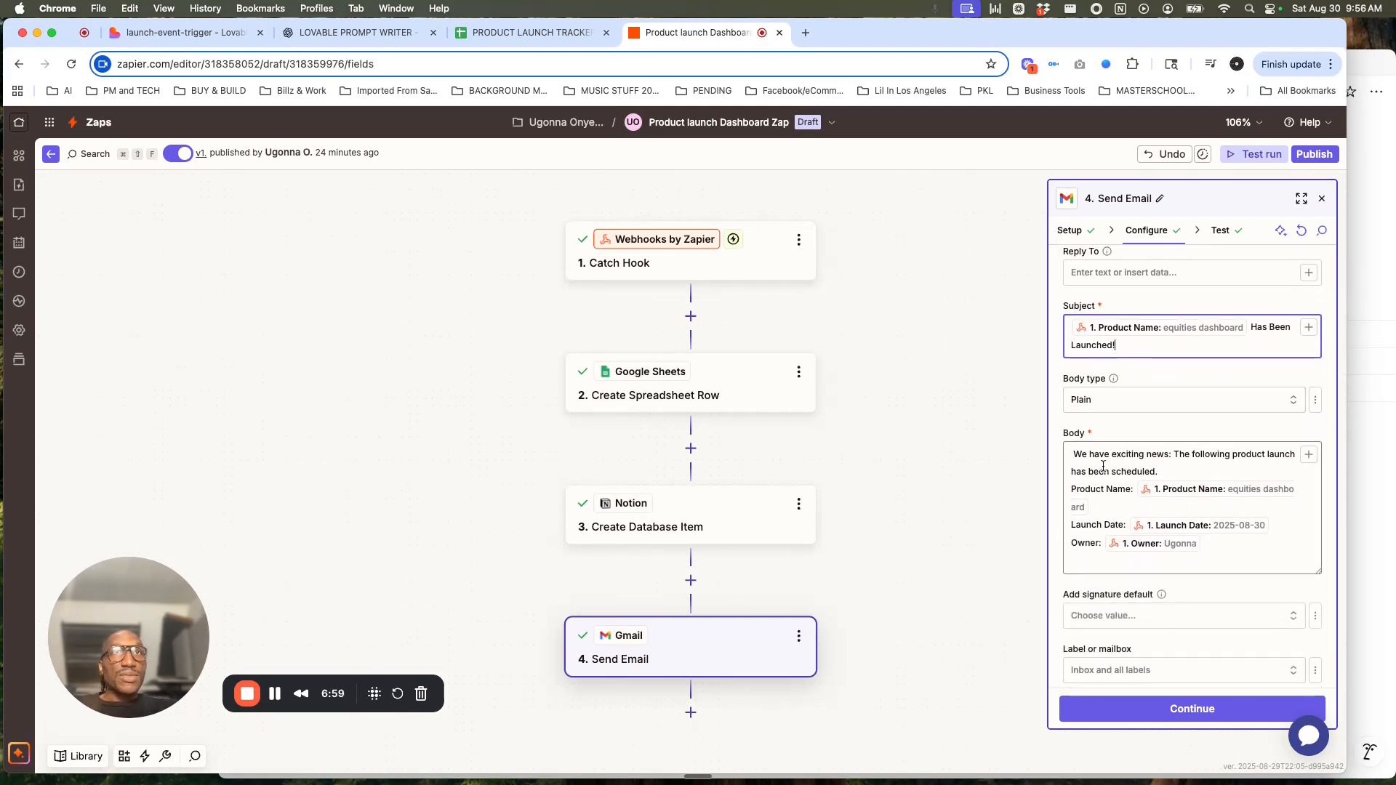
pyautogui.scroll(-2, 1102, 465)
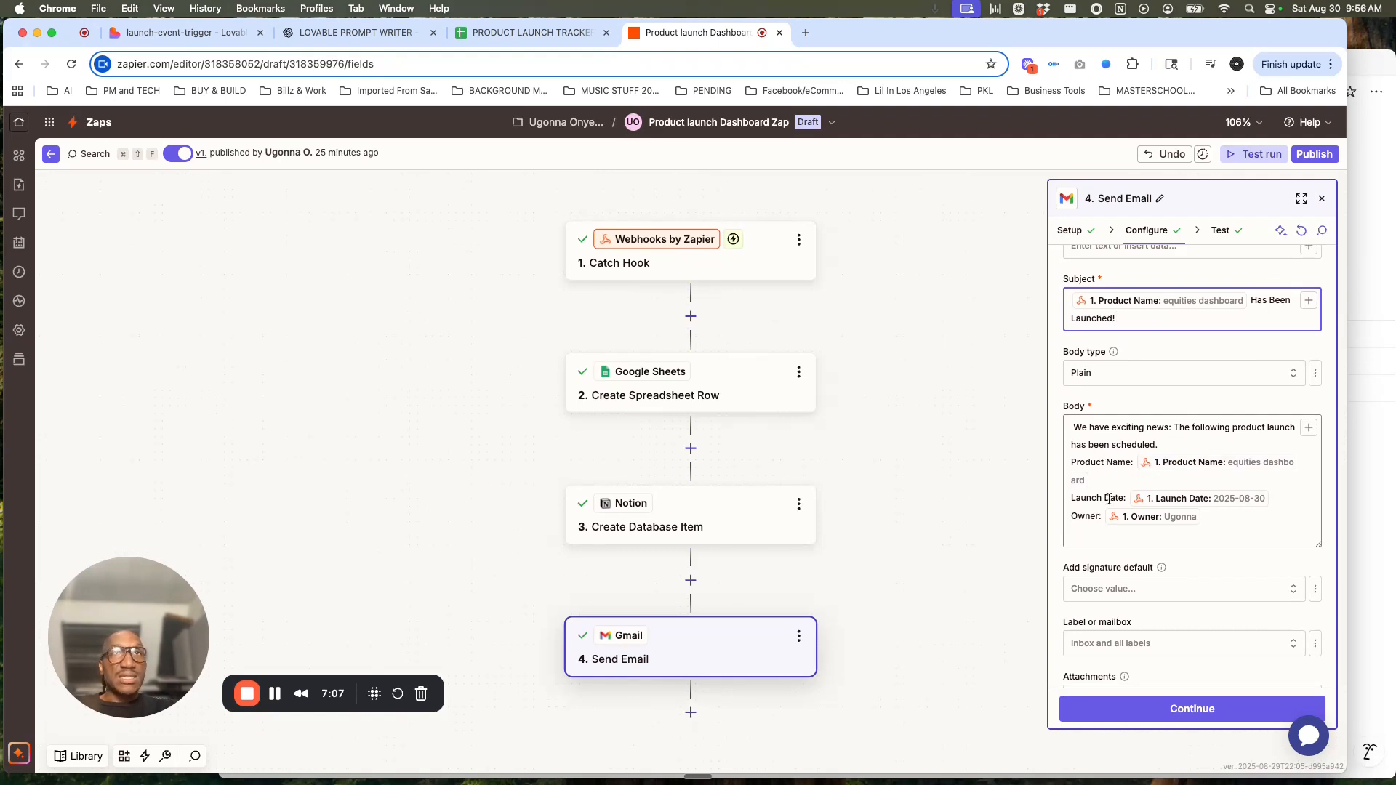
pyautogui.click(1209, 521)
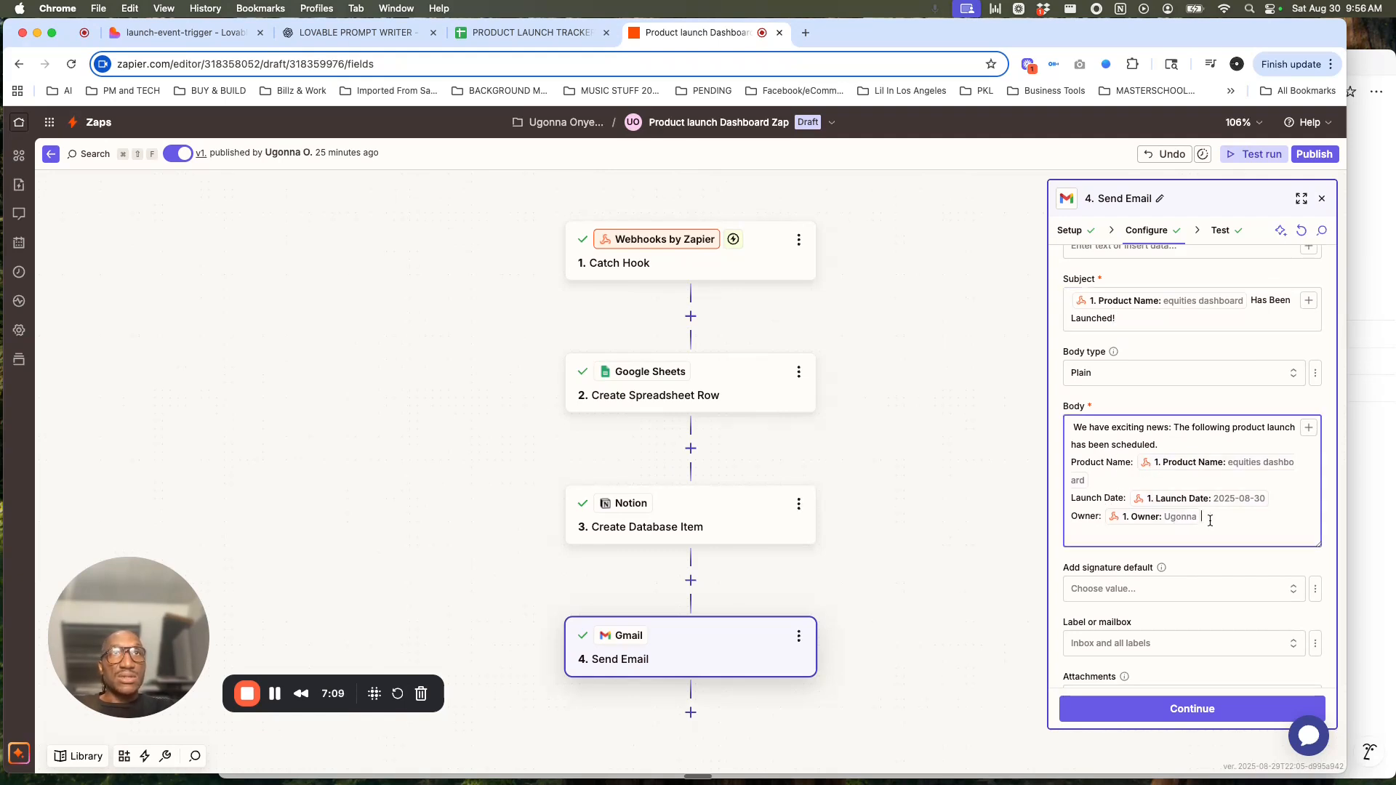
pyautogui.press('Return')
pyautogui.write('Timestamp')
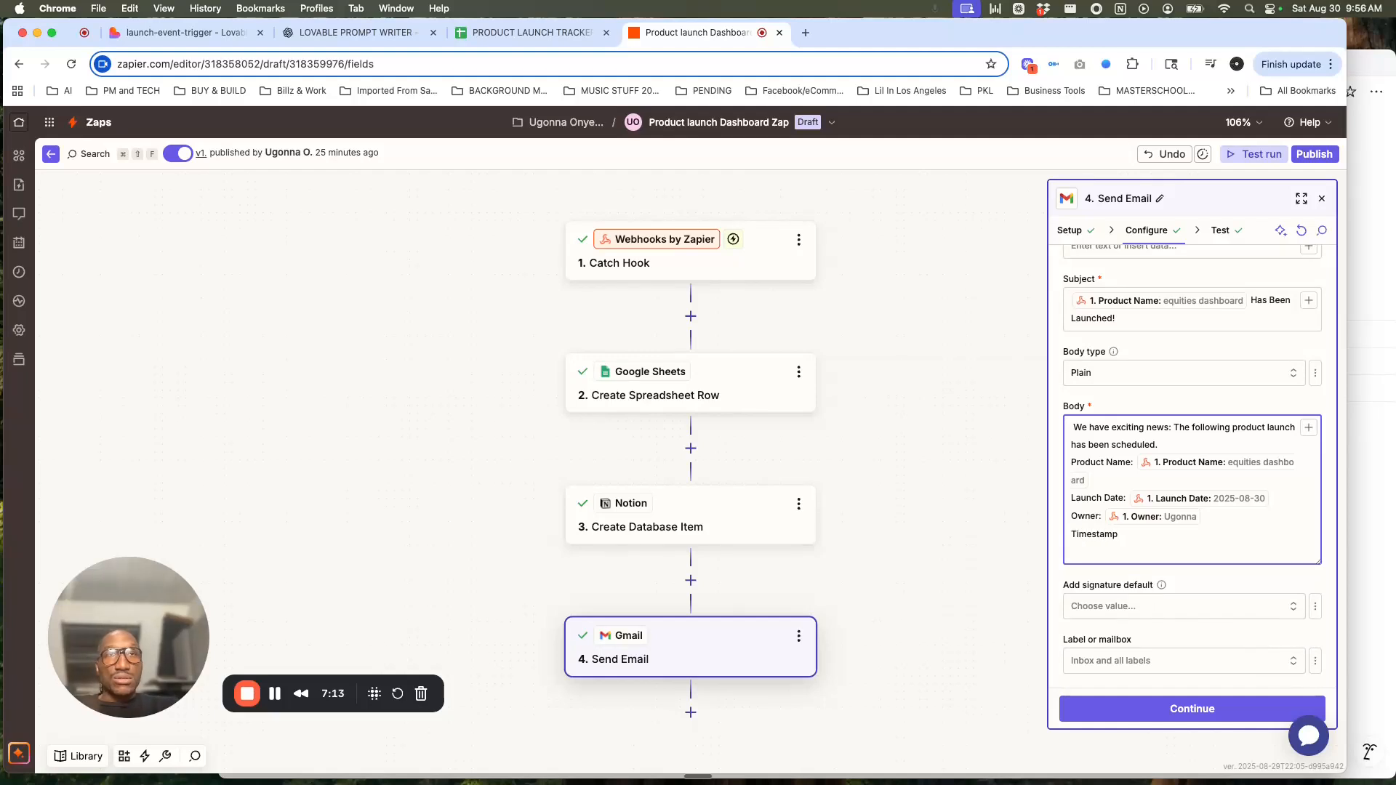
pyautogui.write(': /')
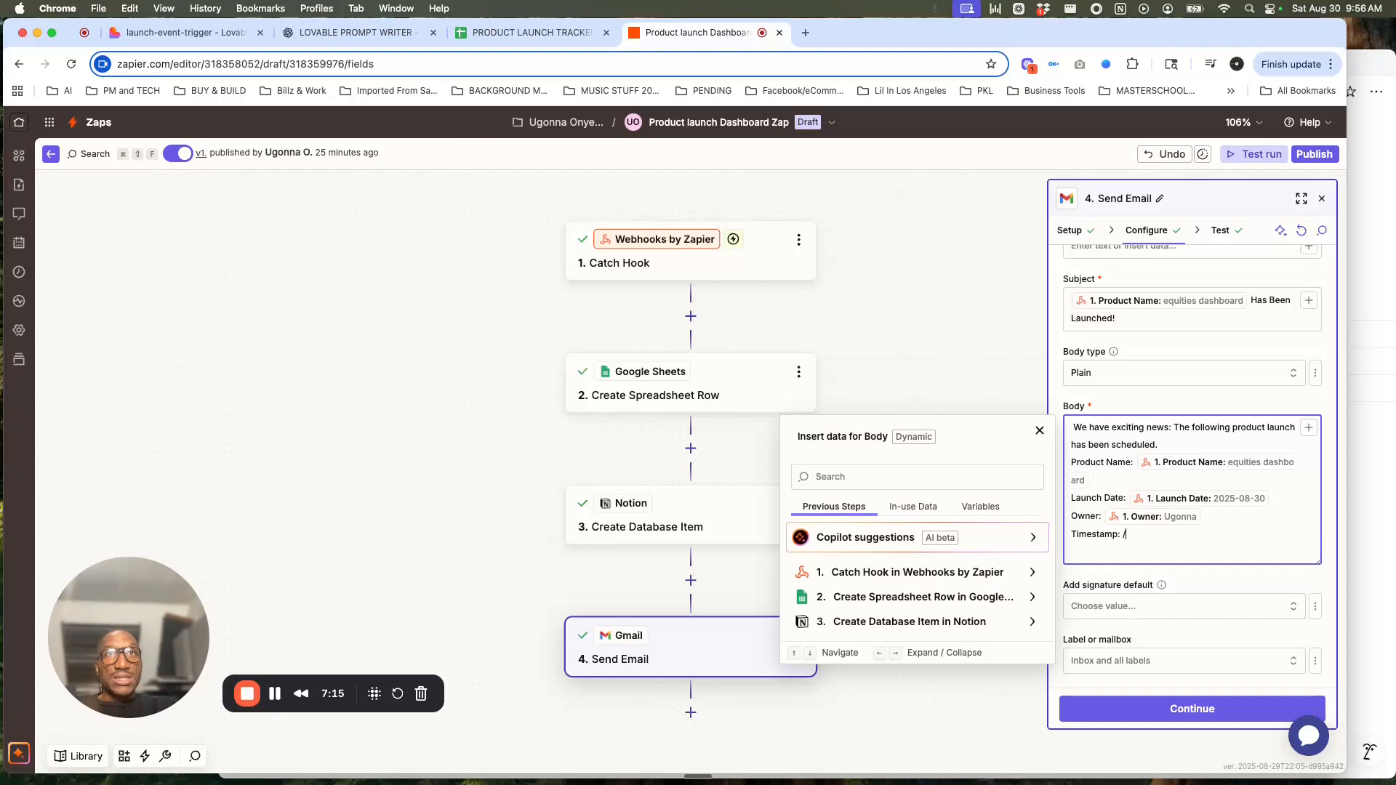
pyautogui.click(1029, 572)
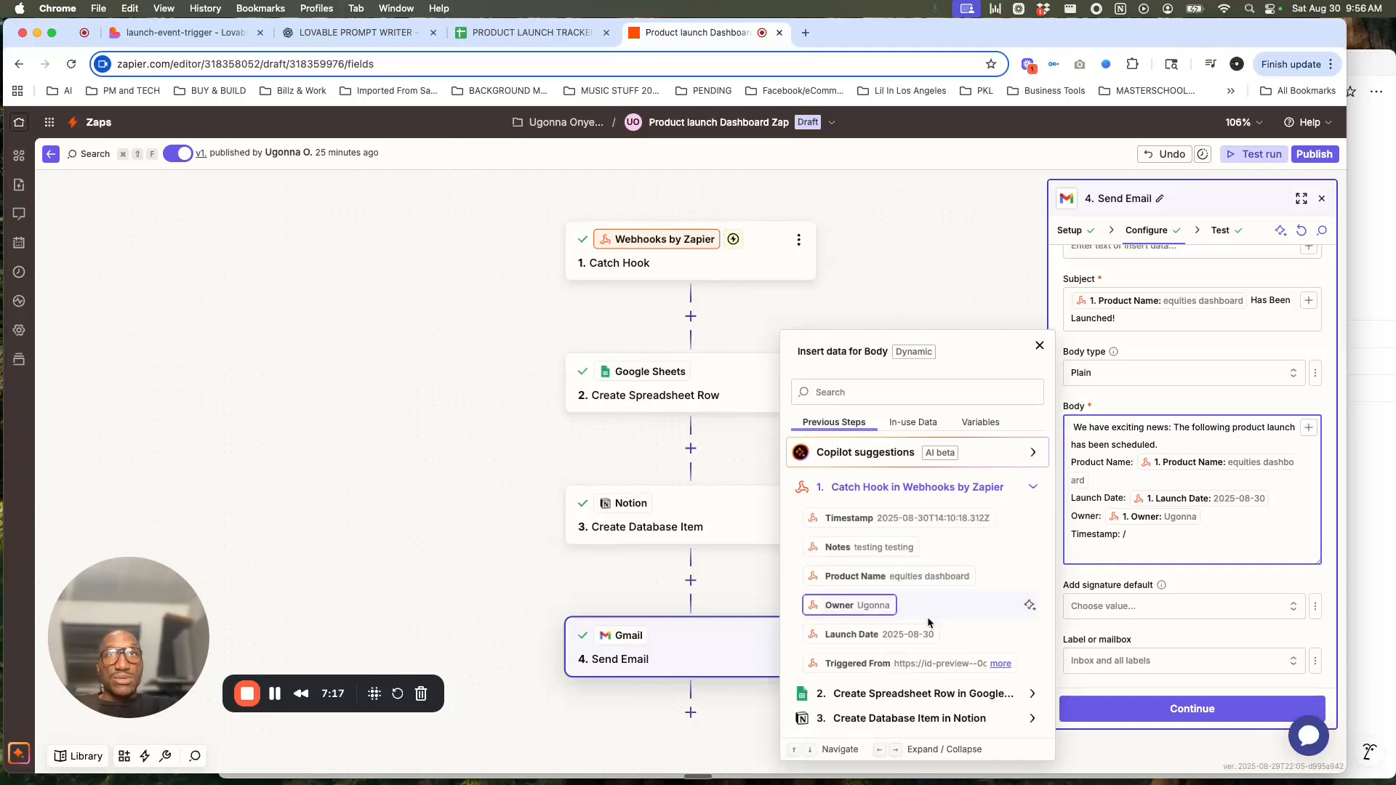
pyautogui.click(901, 517)
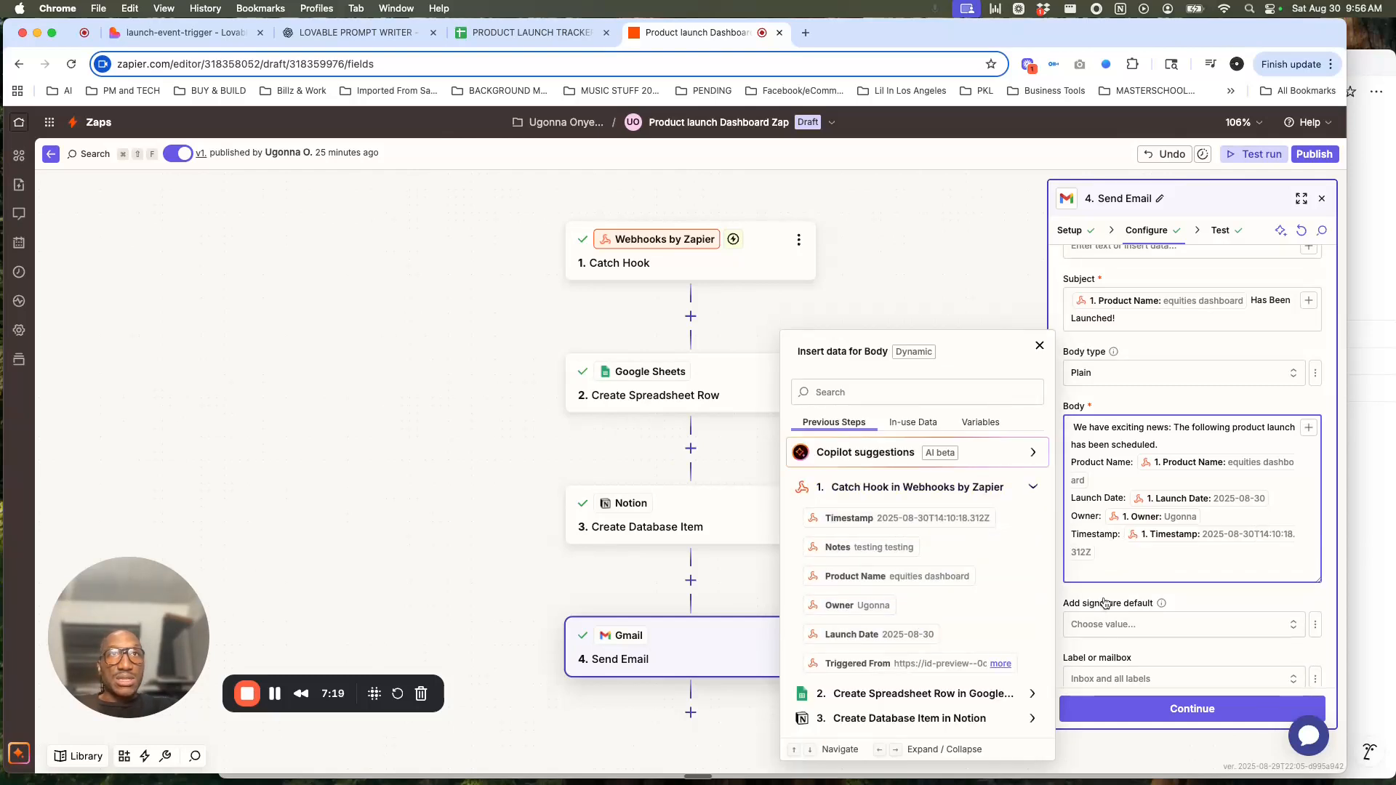
pyautogui.click(1200, 595)
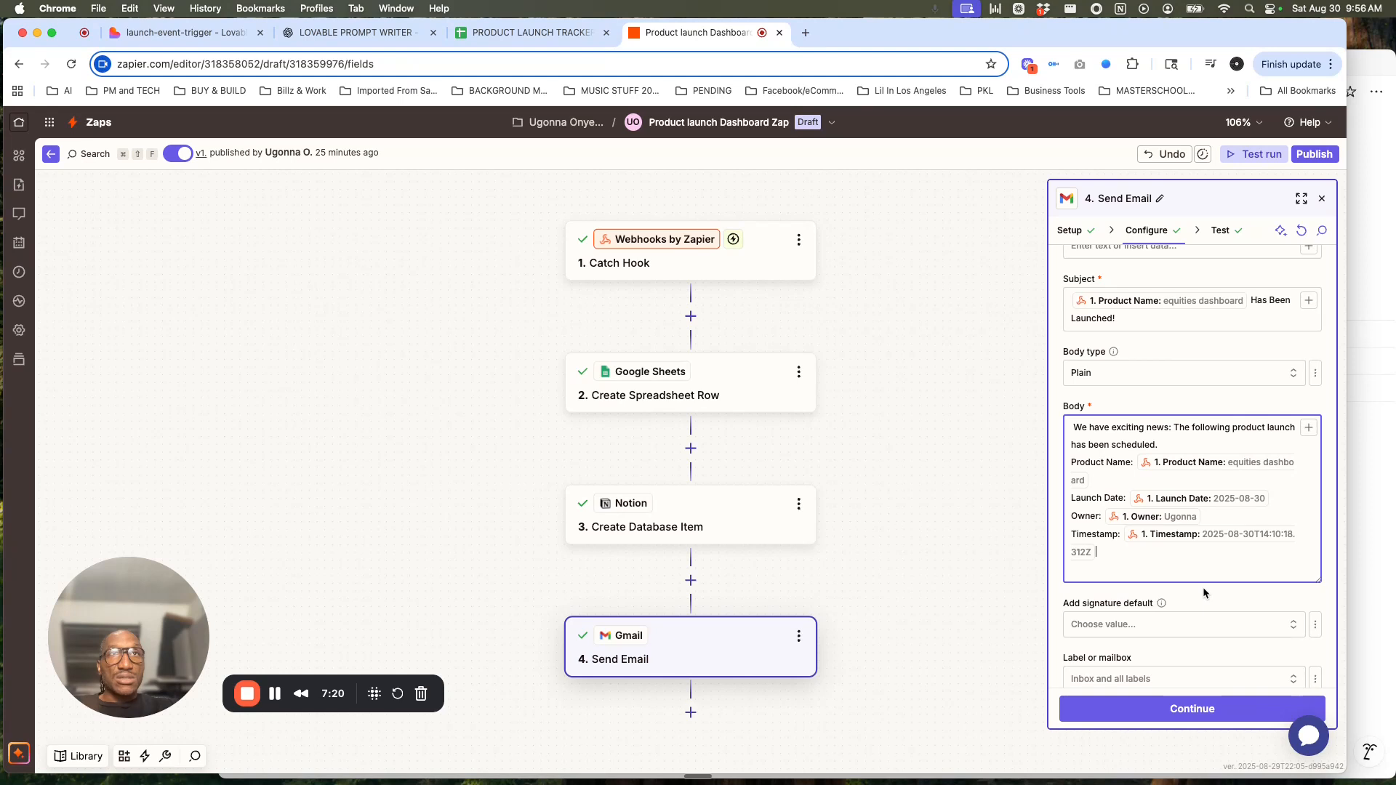
# - Continue past the Send Email configuration, publish the Zap as a new version named "V2", and dismiss the notification
pyautogui.click(1196, 711)
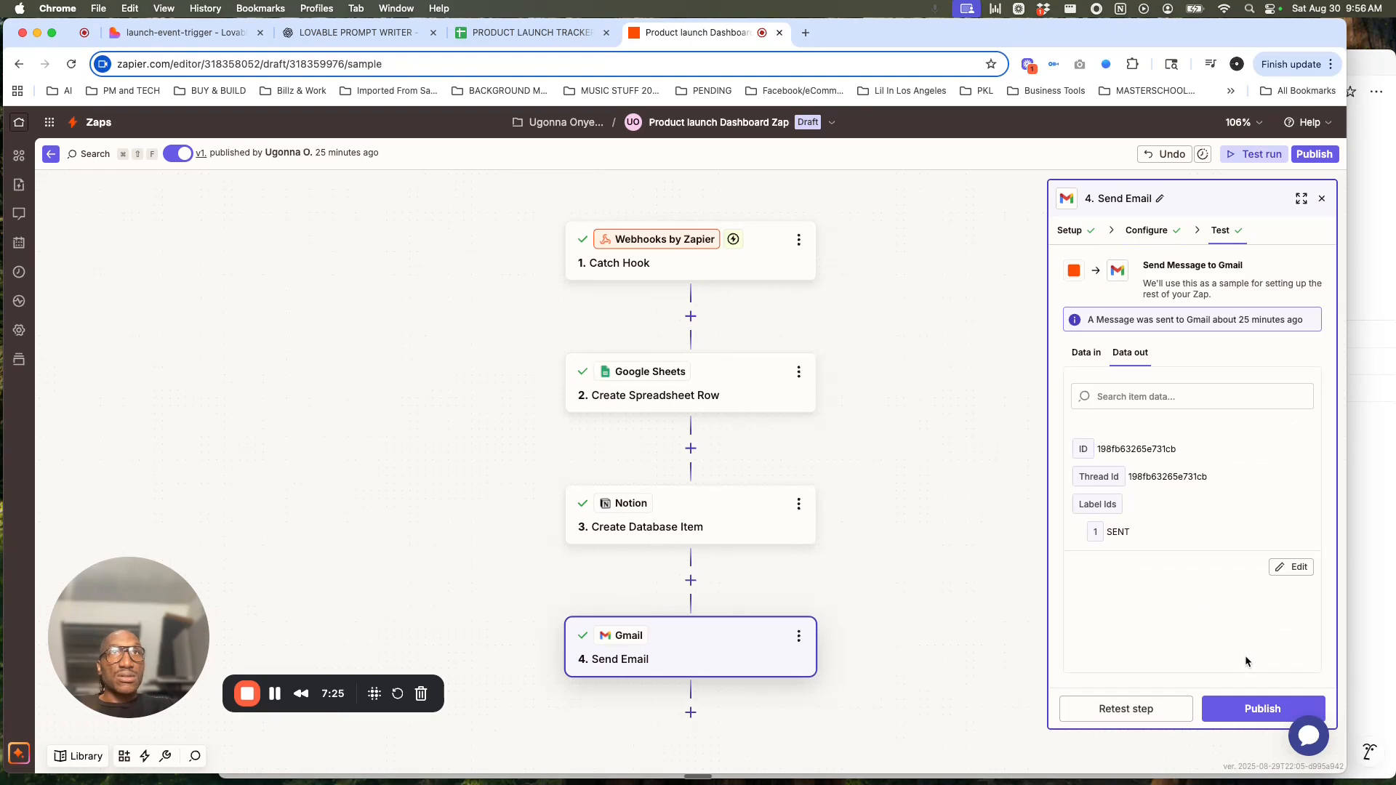
pyautogui.click(1243, 716)
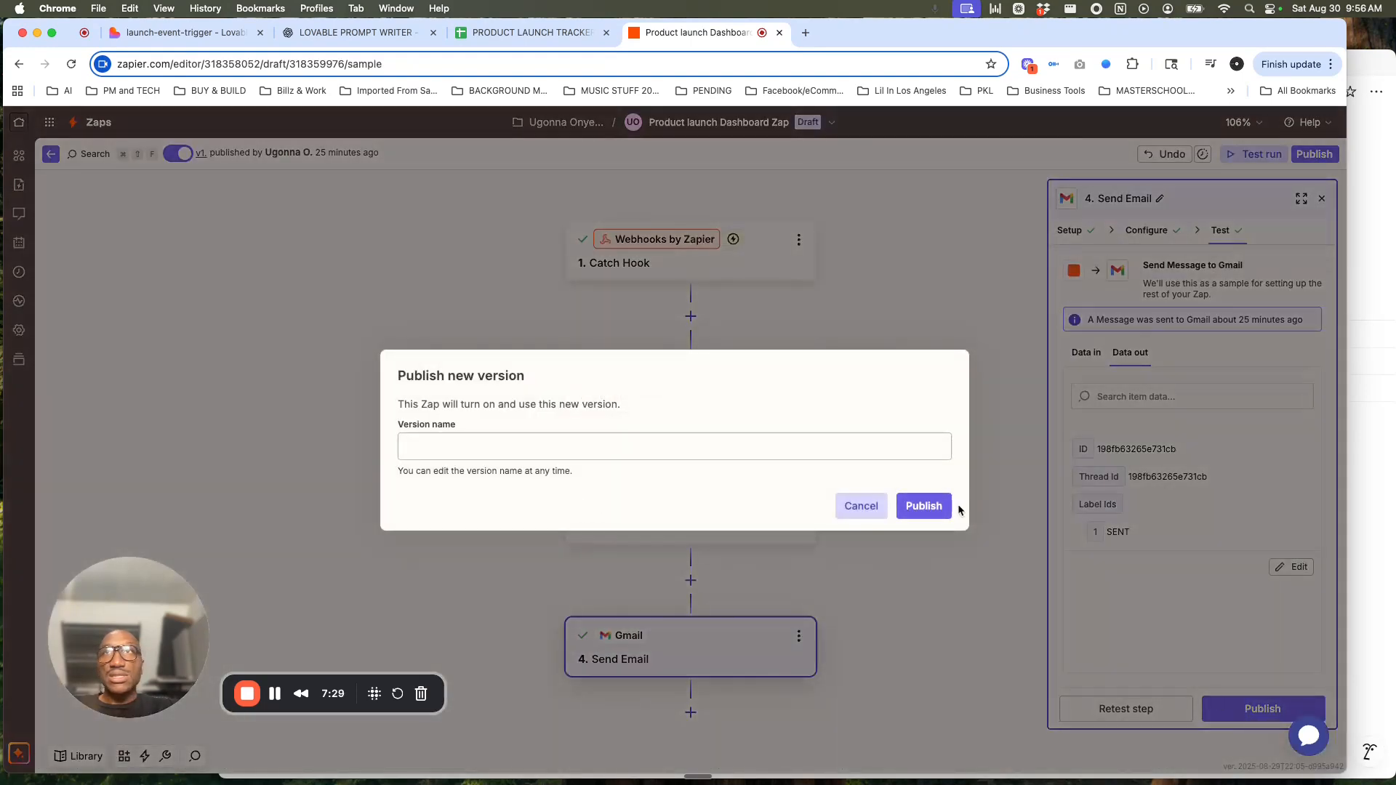
pyautogui.click(723, 445)
pyautogui.write('V2')
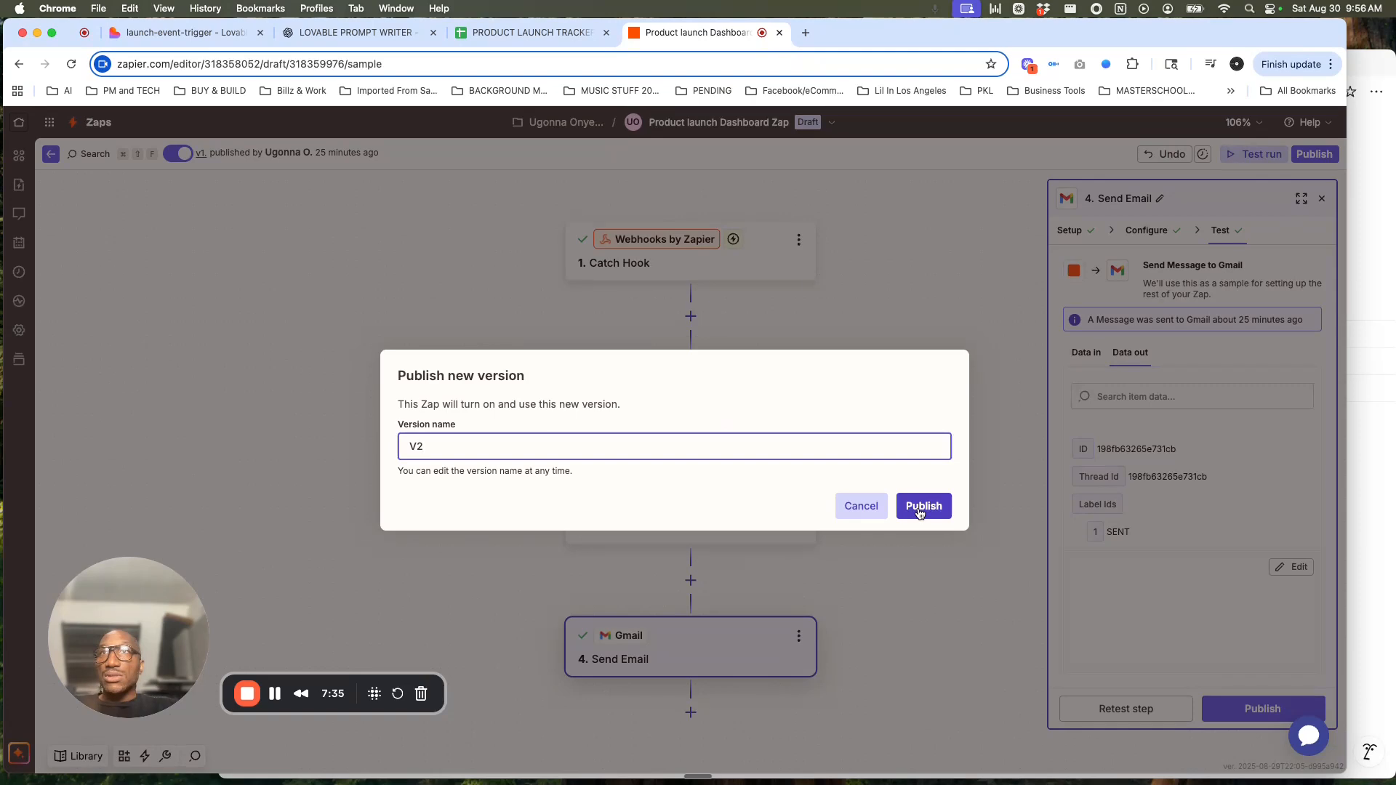
pyautogui.click(920, 509)
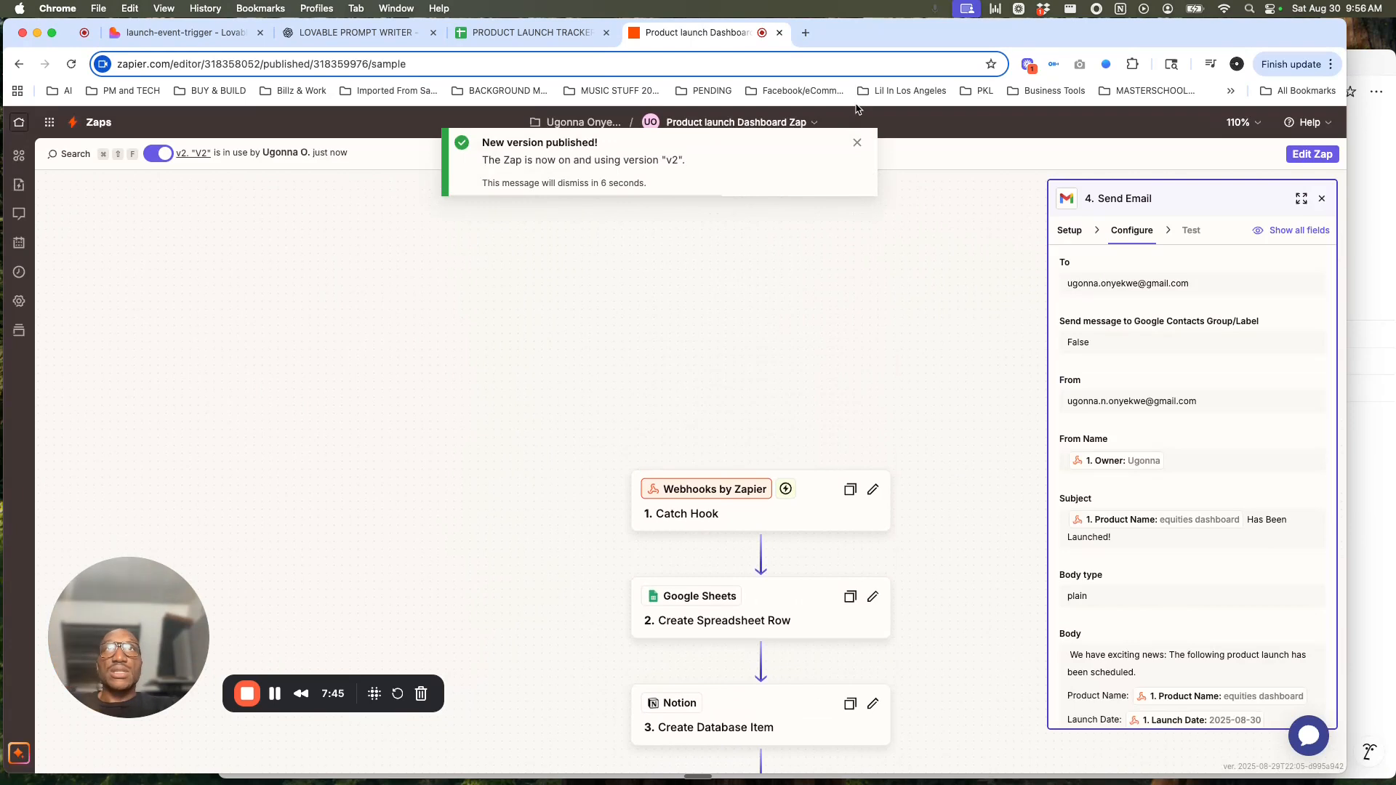
pyautogui.click(856, 144)
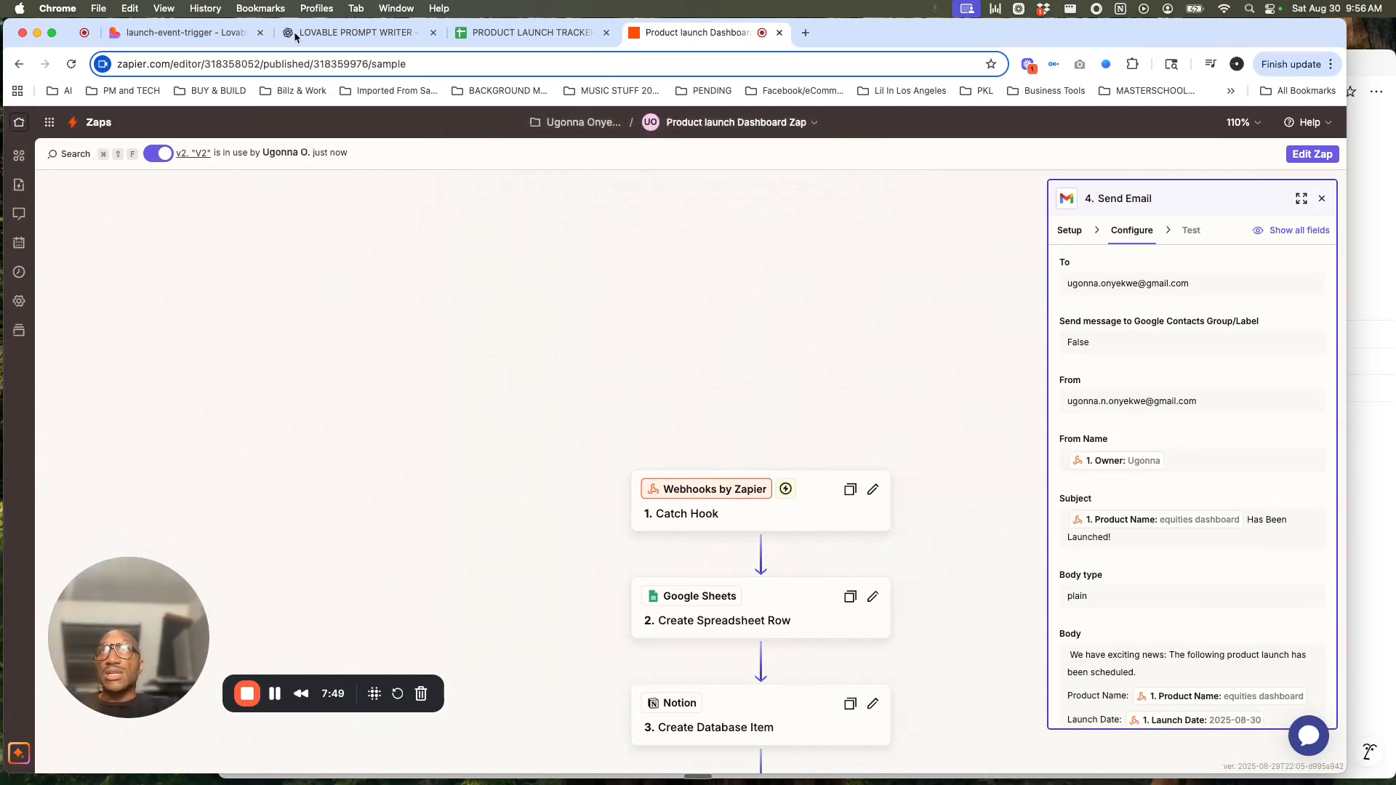
# - Switch to the Lovable project and, in its Dashboard form, set Product Name to "Egg Boiler App" and Launch Date to 08/29/2025
pyautogui.click(186, 33)
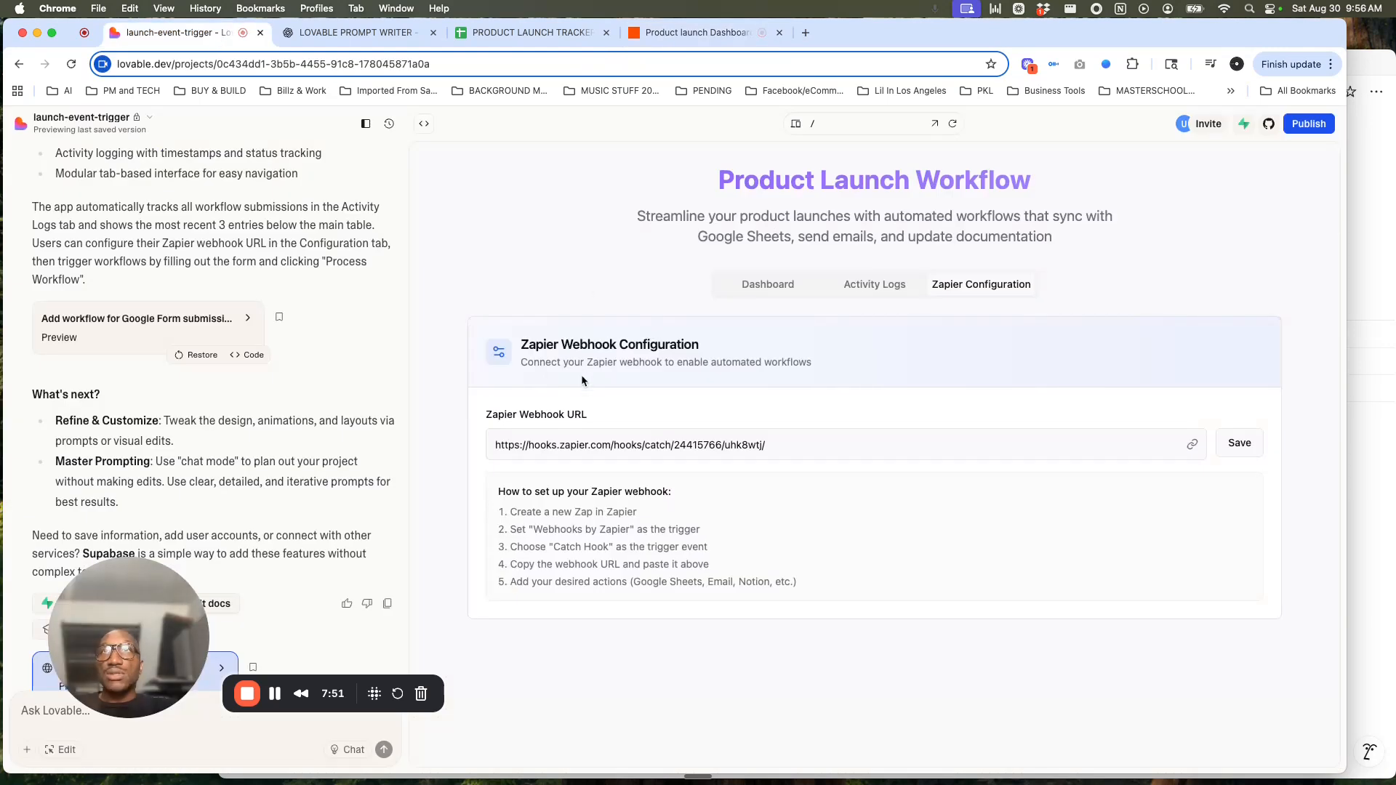
pyautogui.click(768, 285)
pyautogui.click(629, 440)
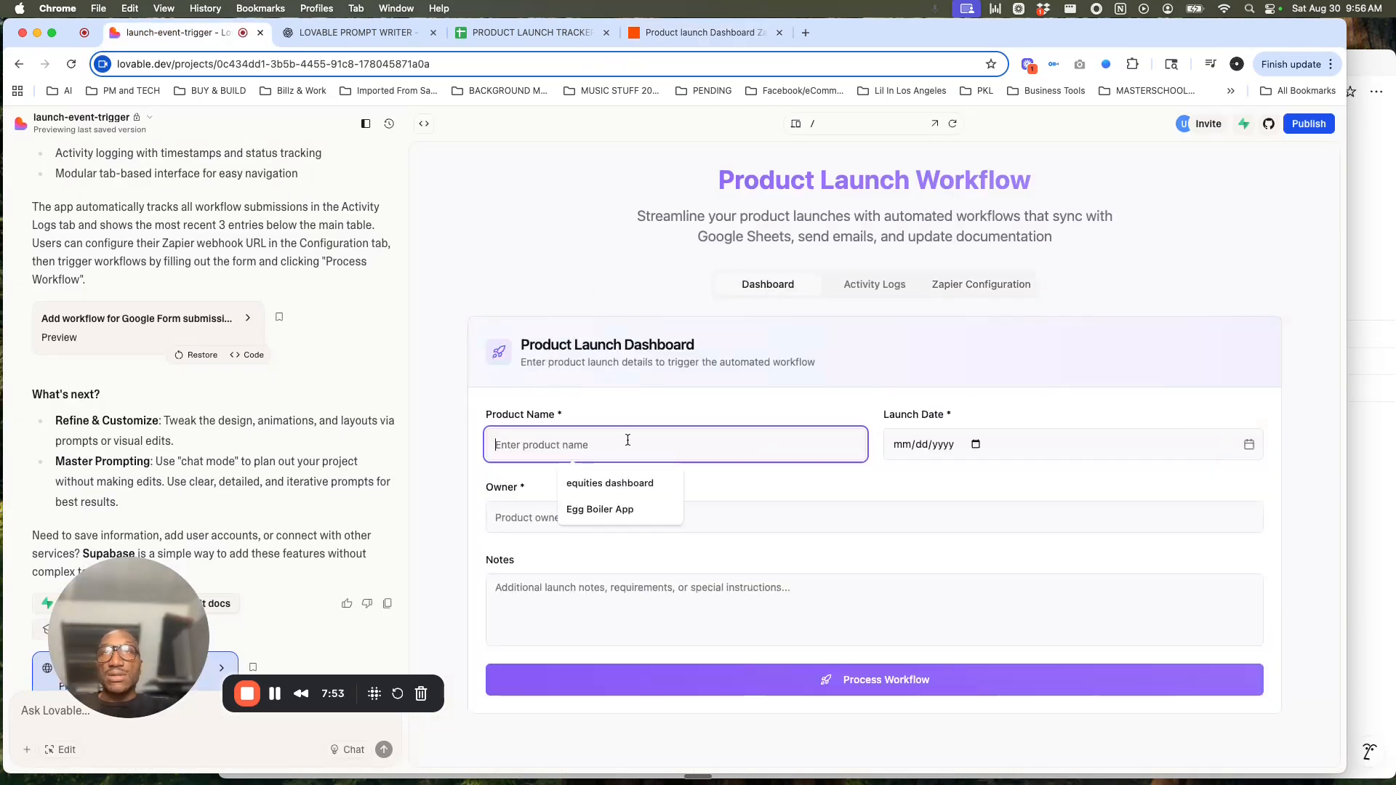
pyautogui.click(600, 509)
pyautogui.press('Tab')
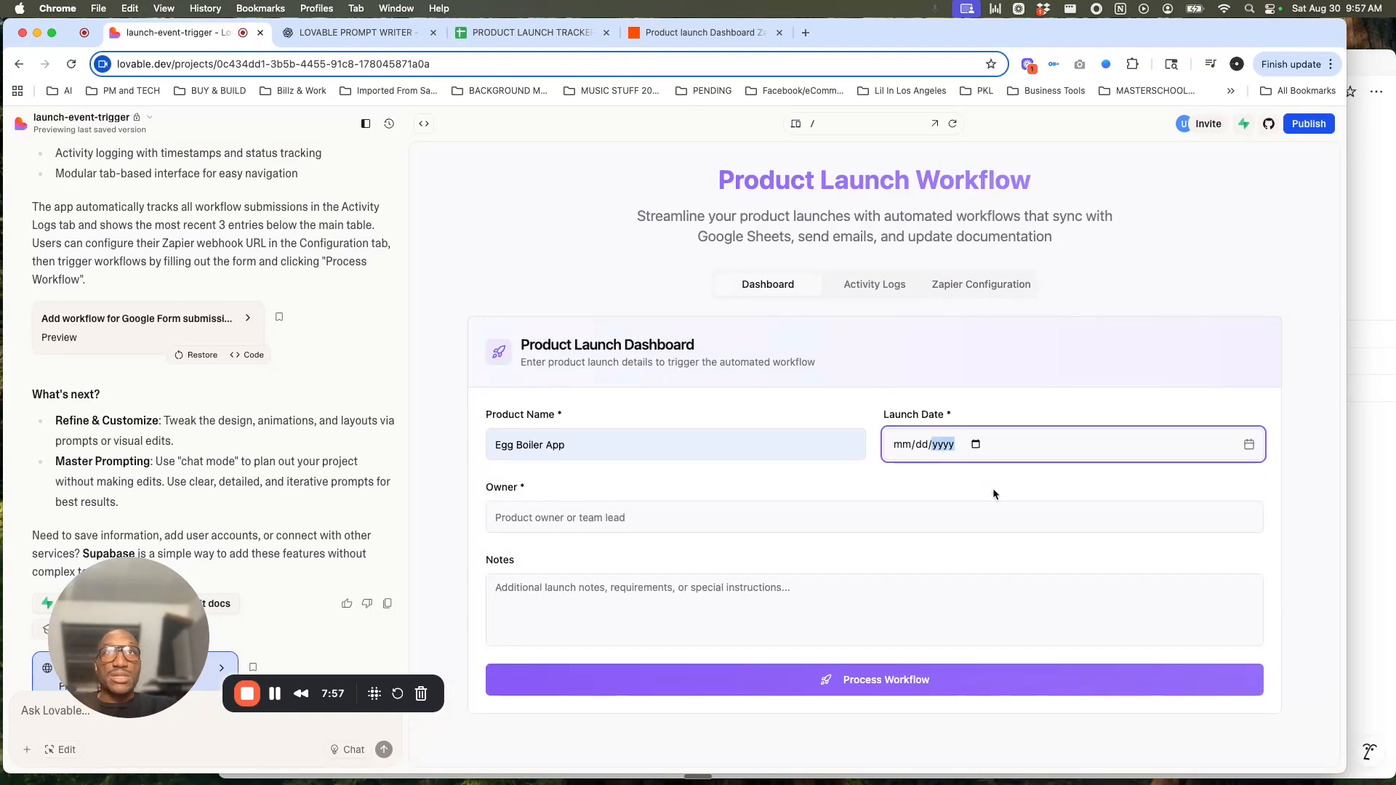
pyautogui.click(976, 444)
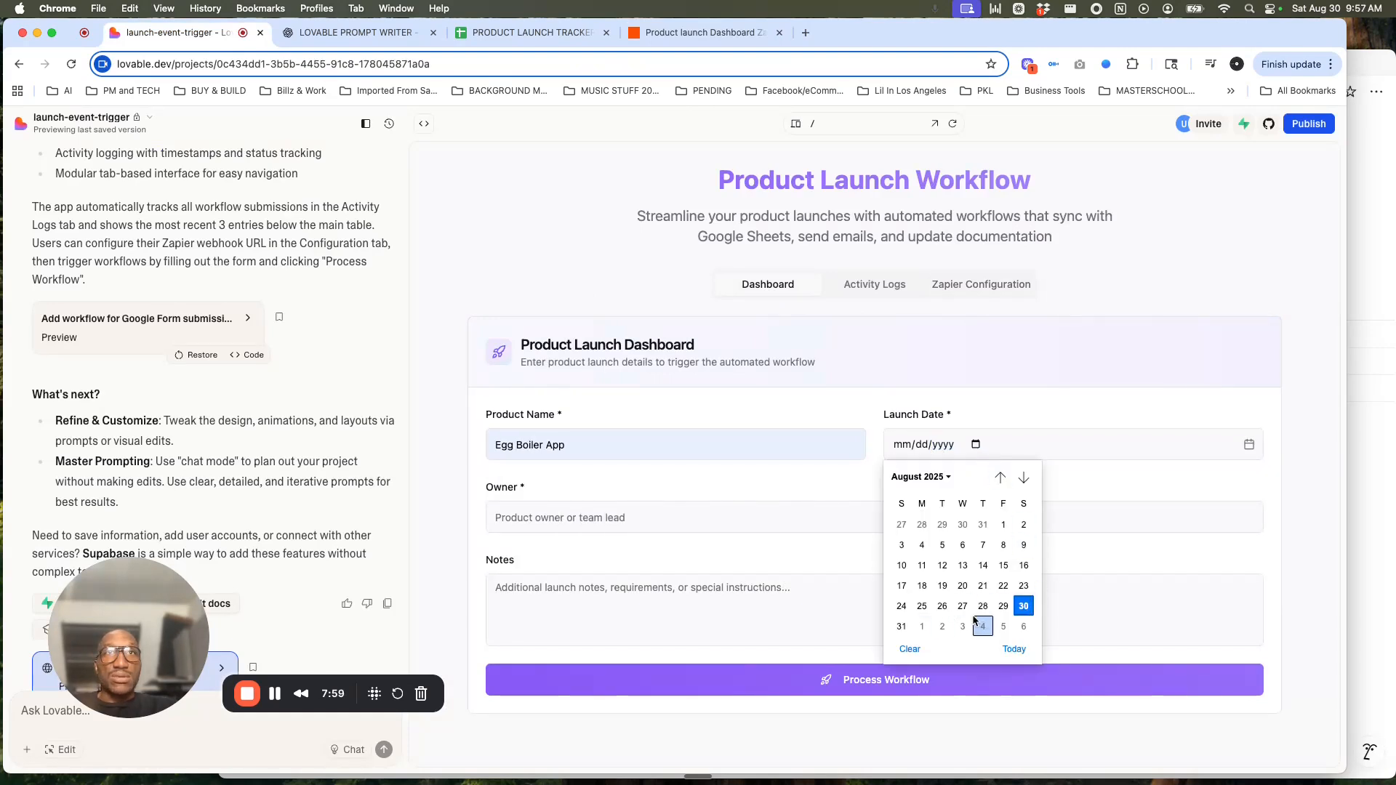
pyautogui.click(1000, 610)
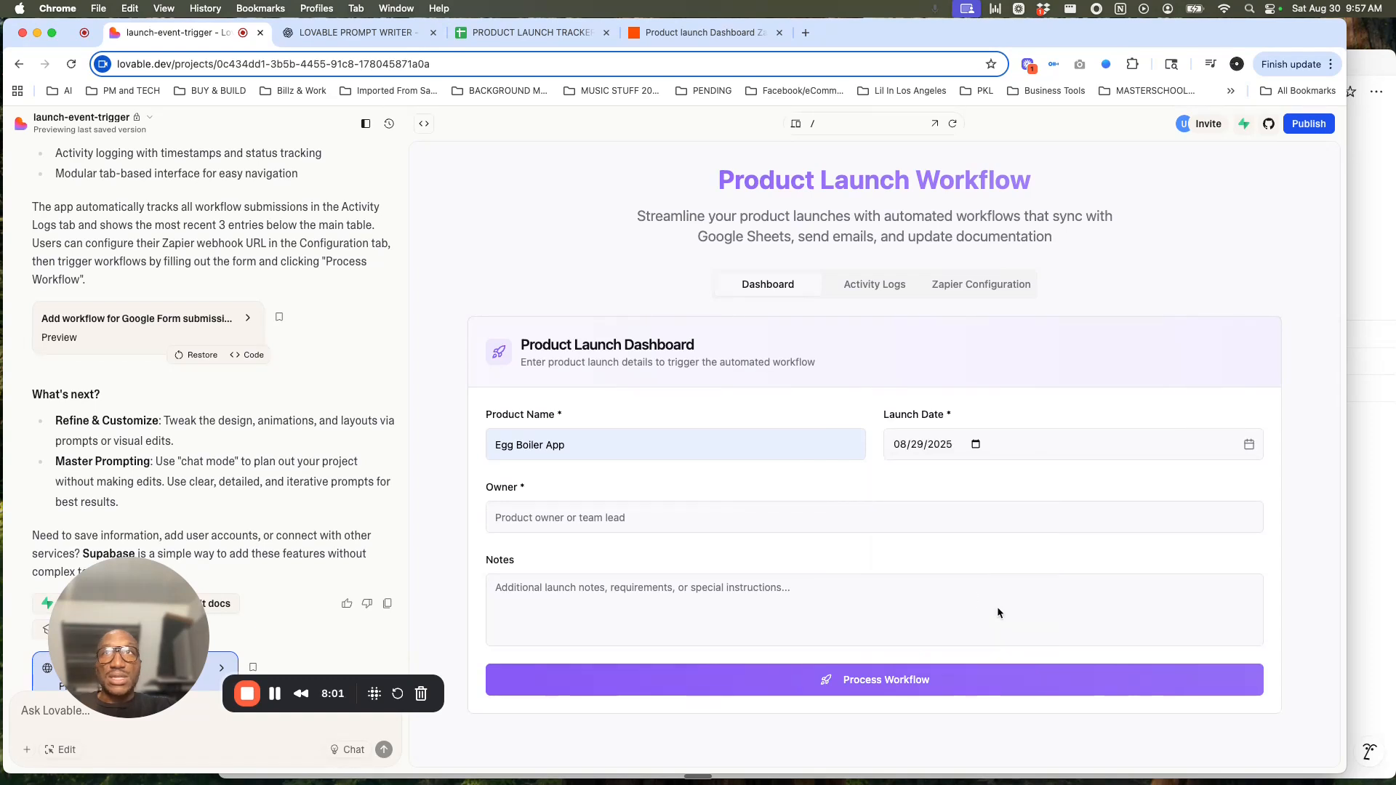
# - Fill in the owner's full name, enter the note "This Egg Boiler app is going to be amazing", and process the workflow
pyautogui.click(719, 524)
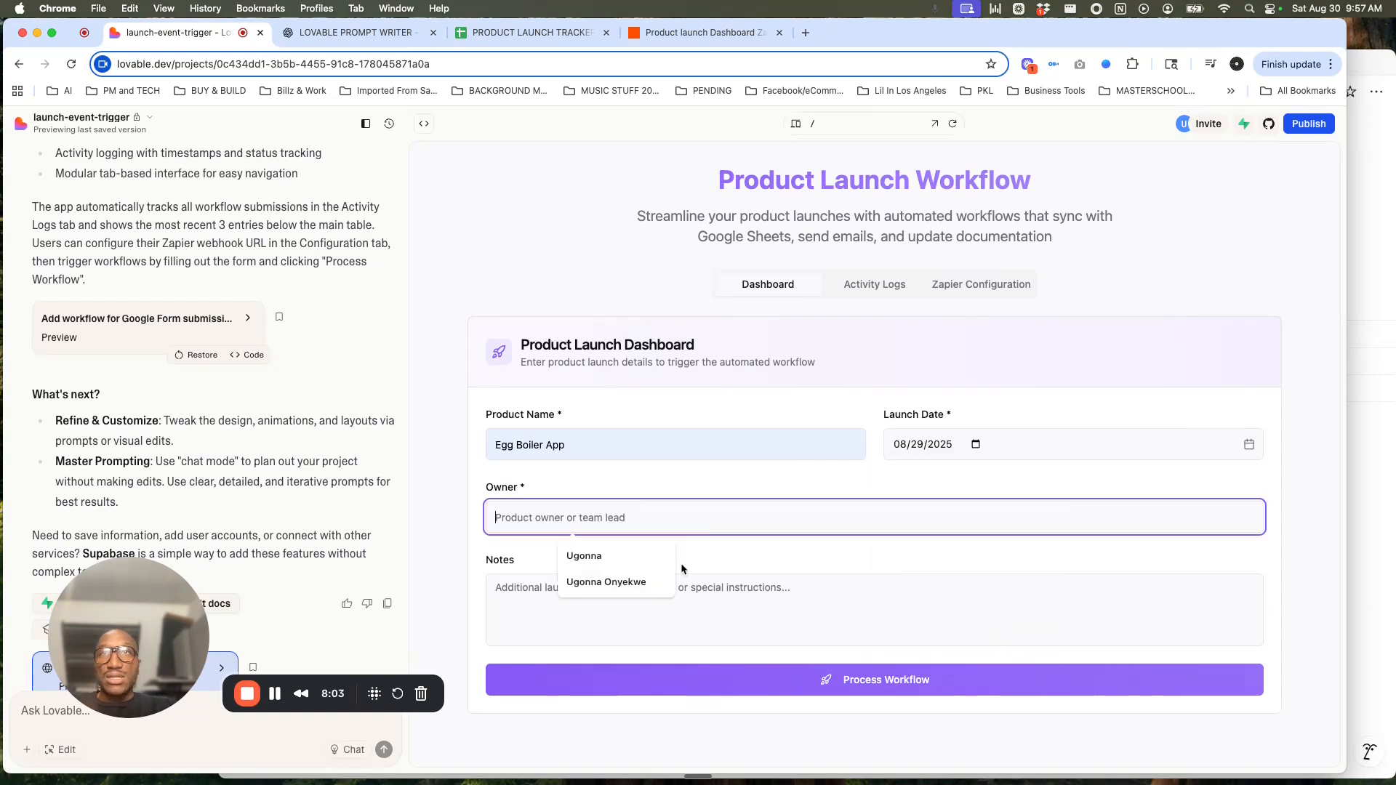
pyautogui.click(636, 585)
pyautogui.click(601, 600)
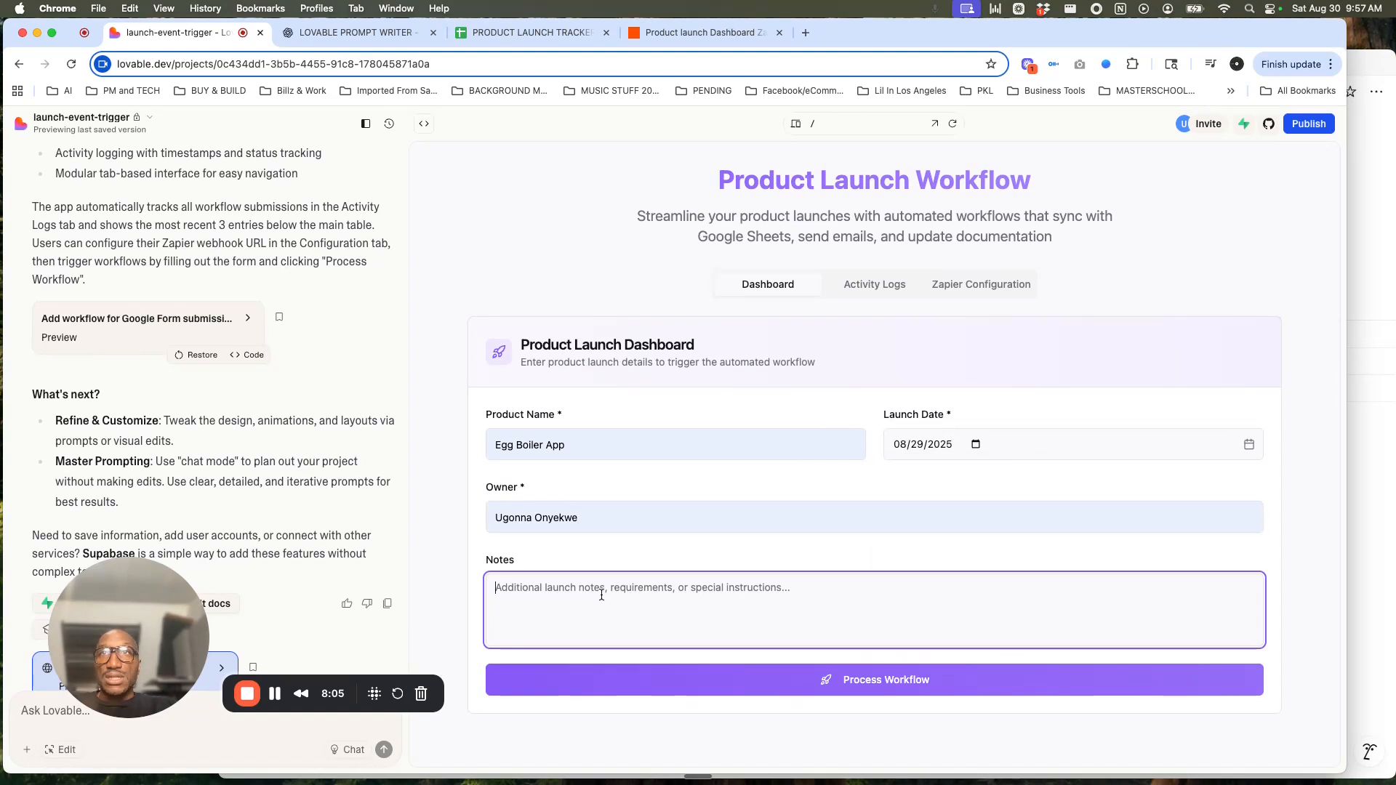
pyautogui.write('Ex')
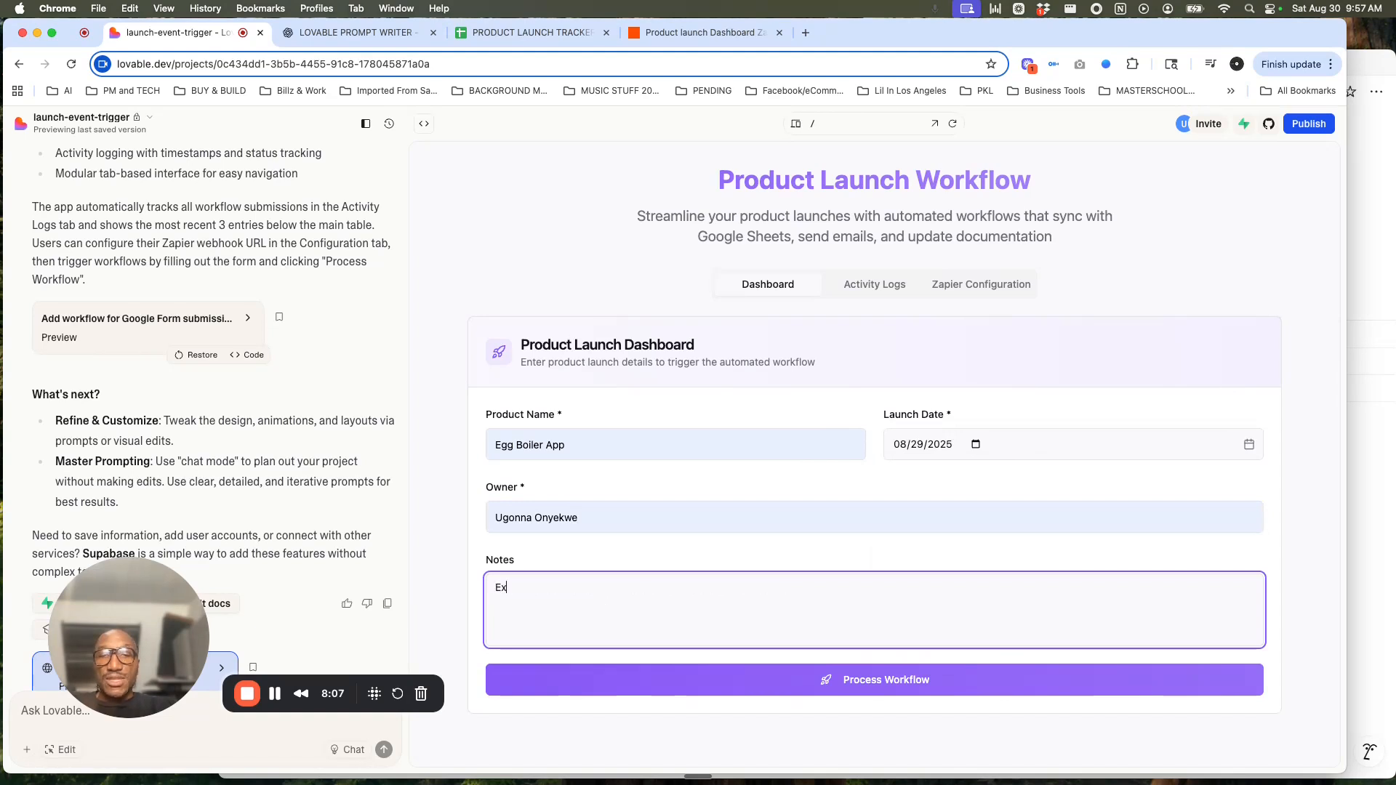
pyautogui.press('BackSpace')
pyautogui.press('BackSpace')
pyautogui.write('This Egg Bo')
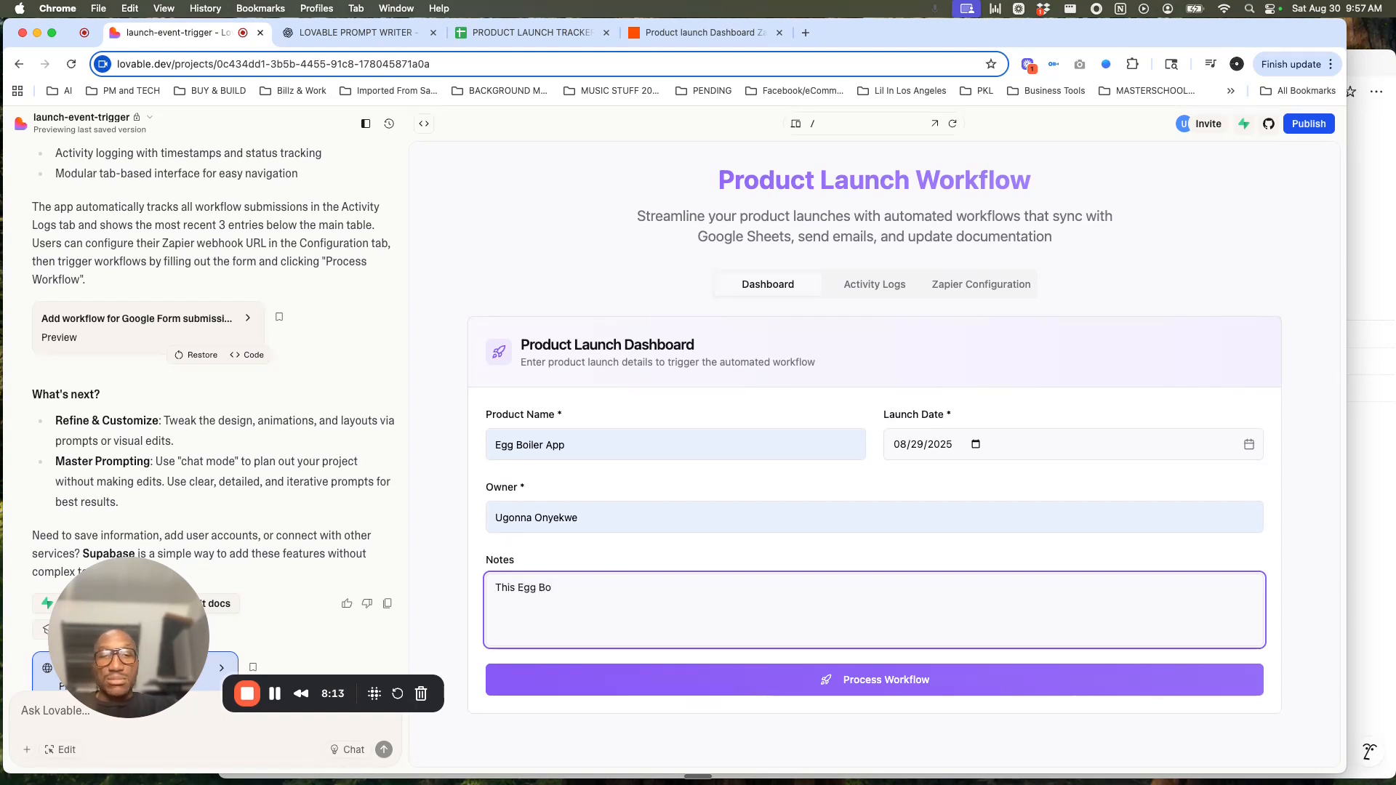
pyautogui.write('iler app is going to be amazing')
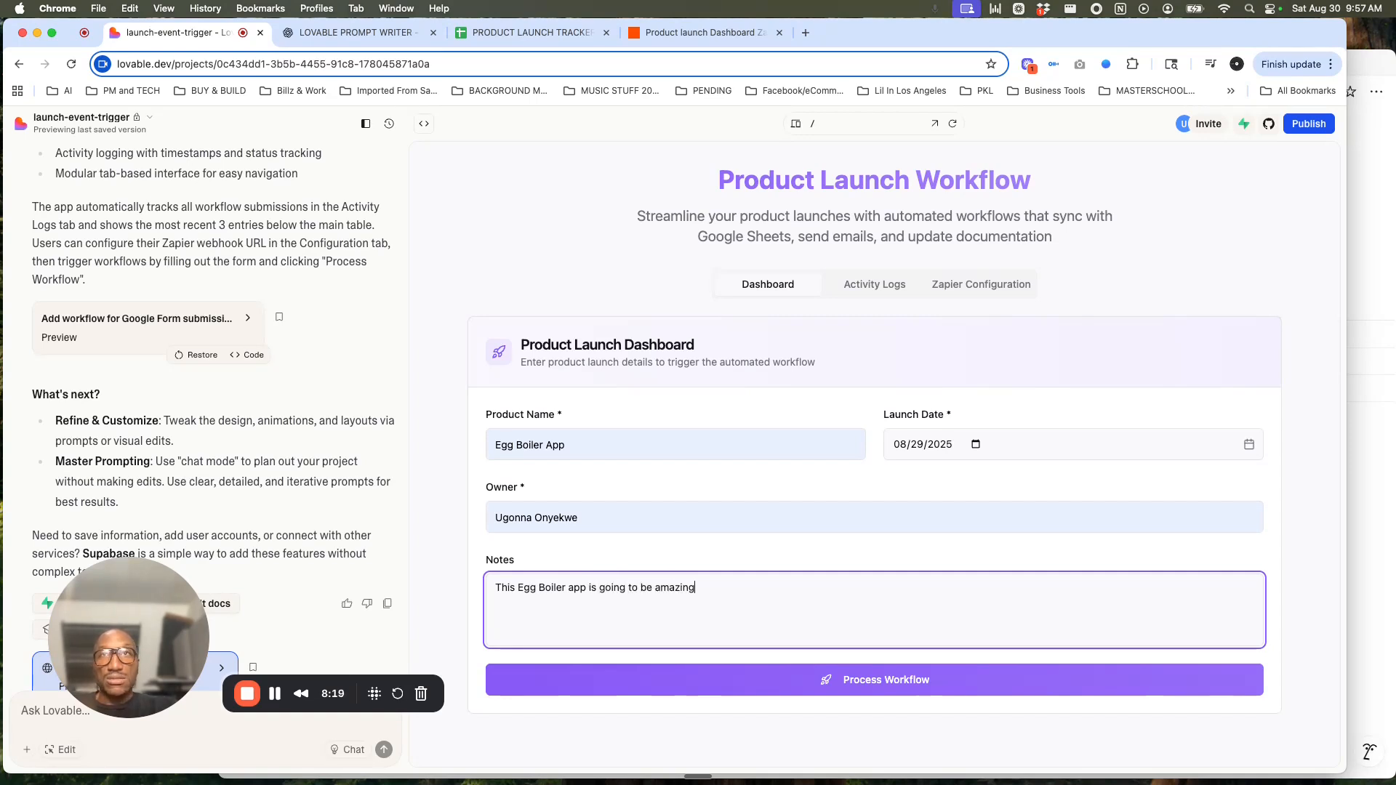
pyautogui.click(767, 684)
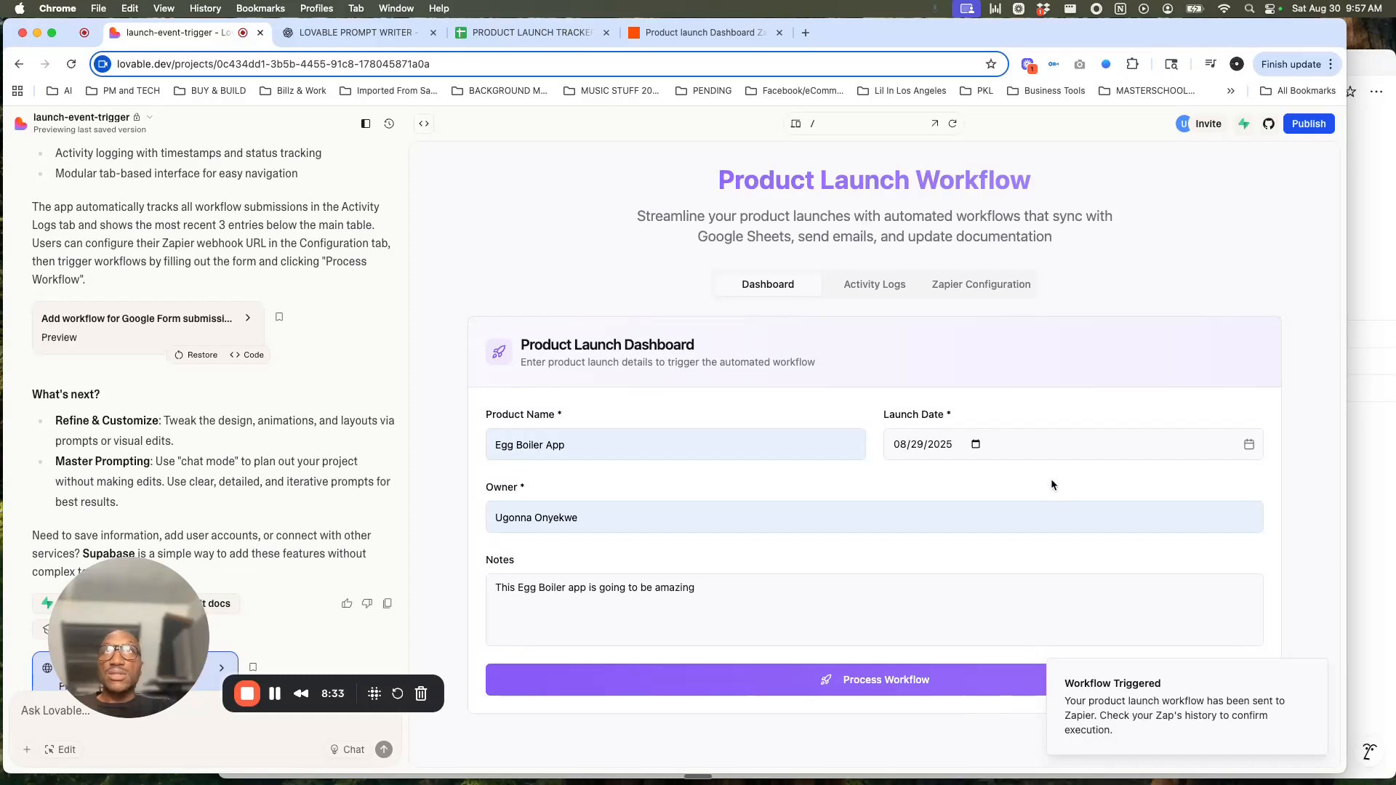
# - Check the Egg Boiler App entry in the PRODUCT LAUNCH TRACKER spreadsheet, including its launch date, and in Notion's Product Launch Database
pyautogui.click(702, 36)
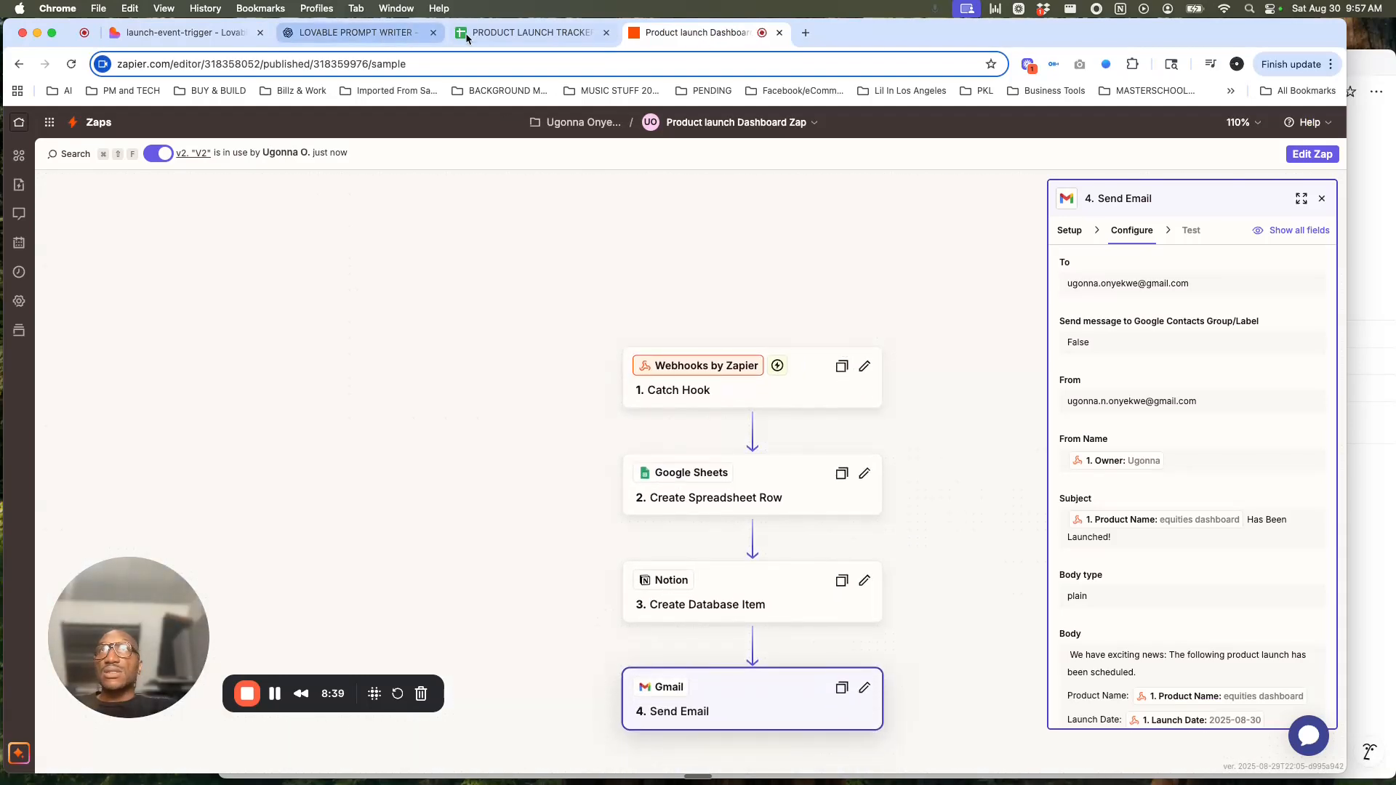
pyautogui.click(490, 37)
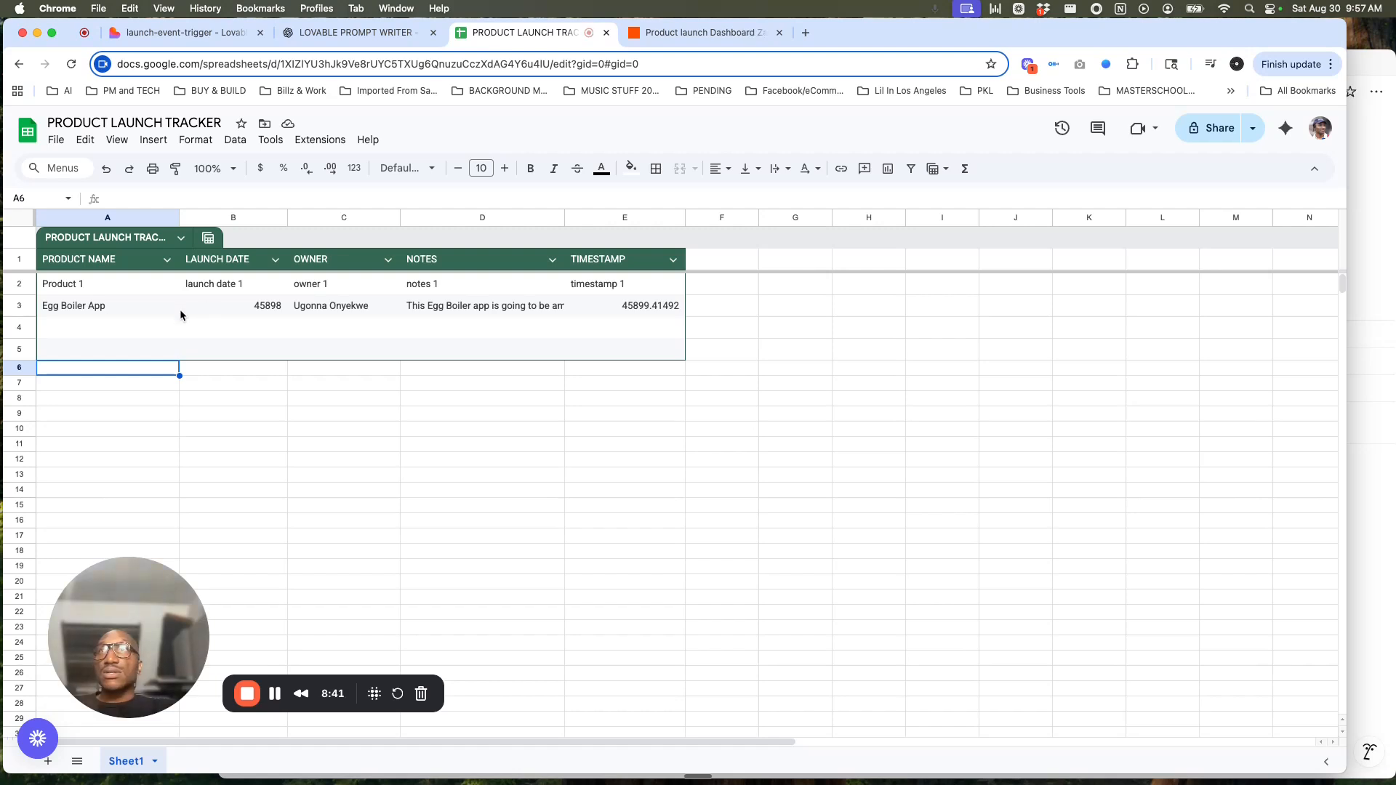
pyautogui.click(253, 311)
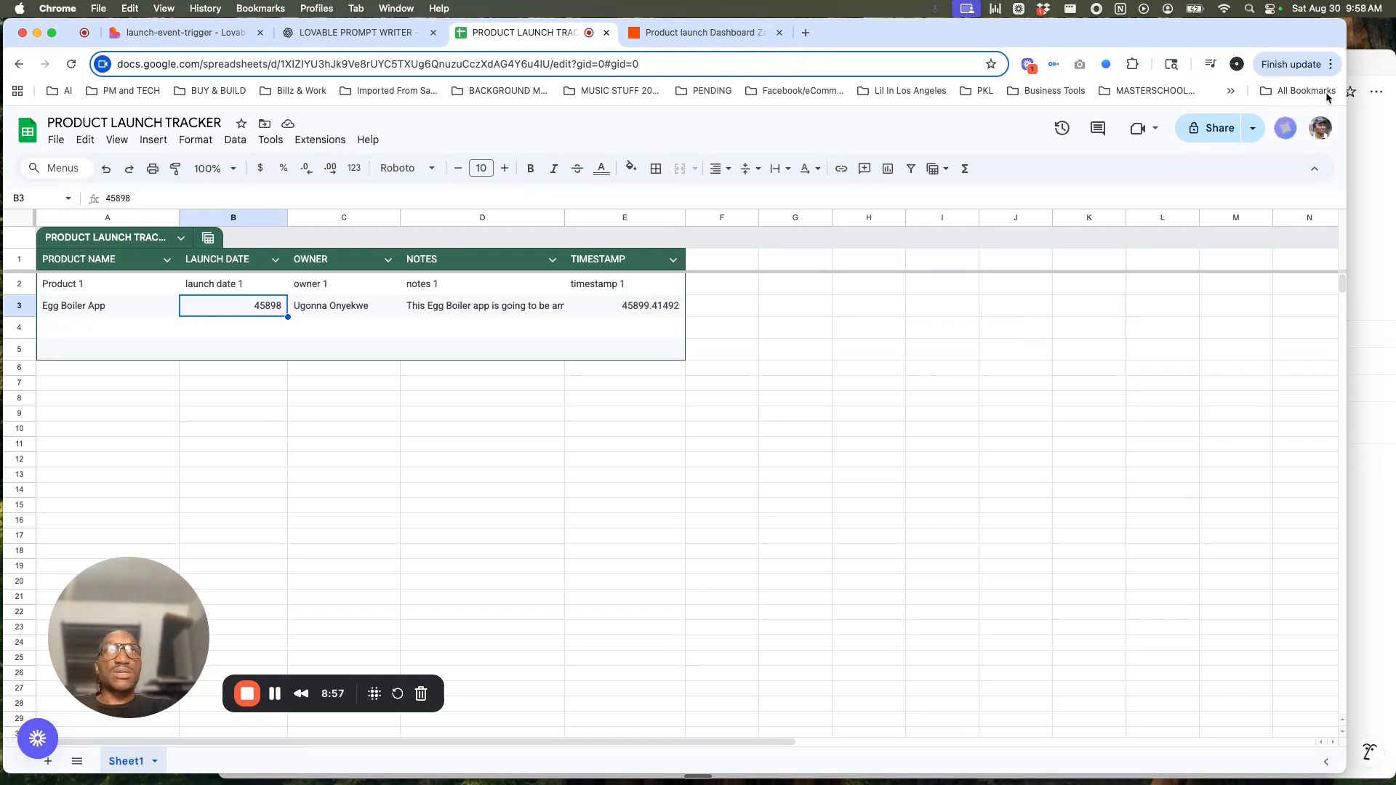
pyautogui.click(1369, 69)
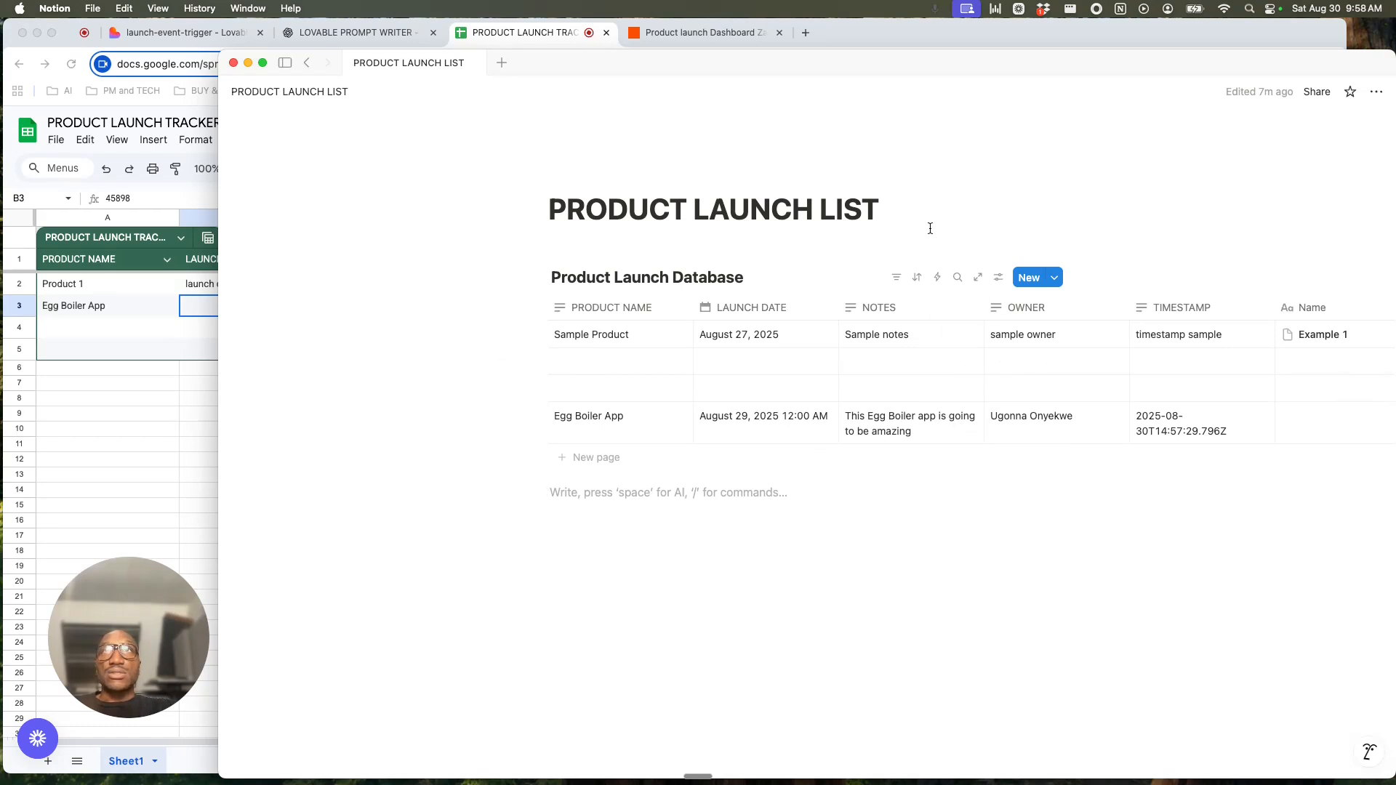
# - Open the recipient account's Gmail in a new browser tab and check the Timestamp line of the "Egg Boiler App Has Been Launched!" email
pyautogui.click(812, 31)
pyautogui.click(807, 32)
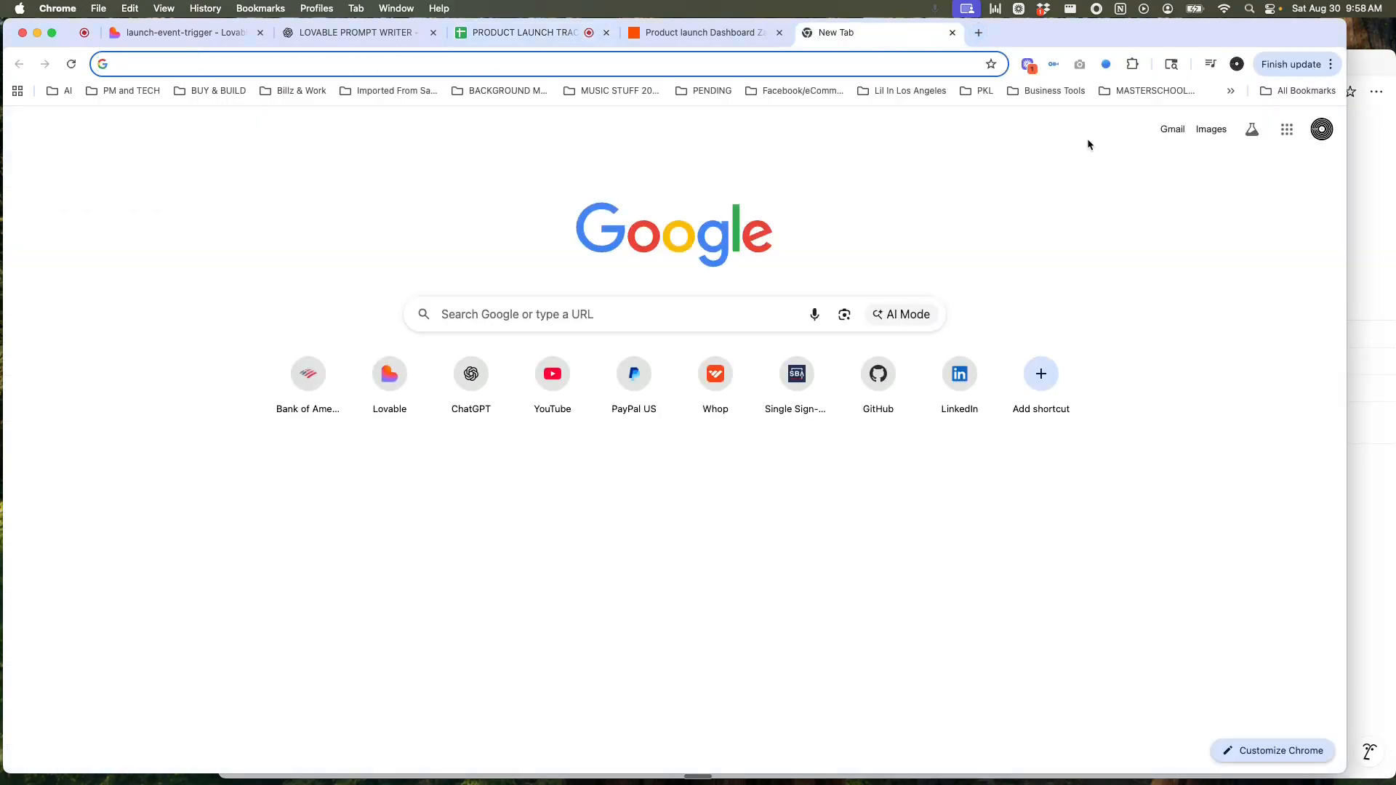
pyautogui.click(1322, 129)
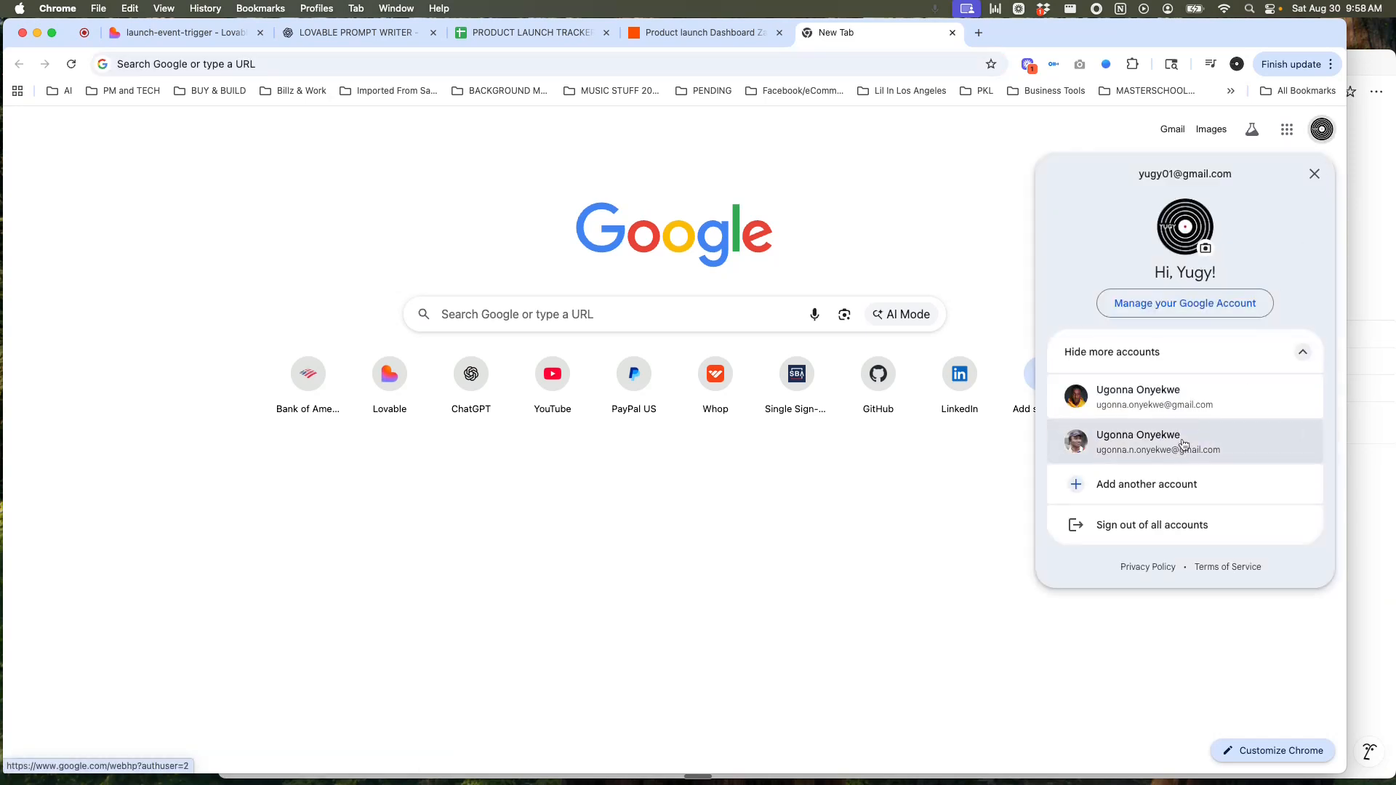
pyautogui.click(1181, 399)
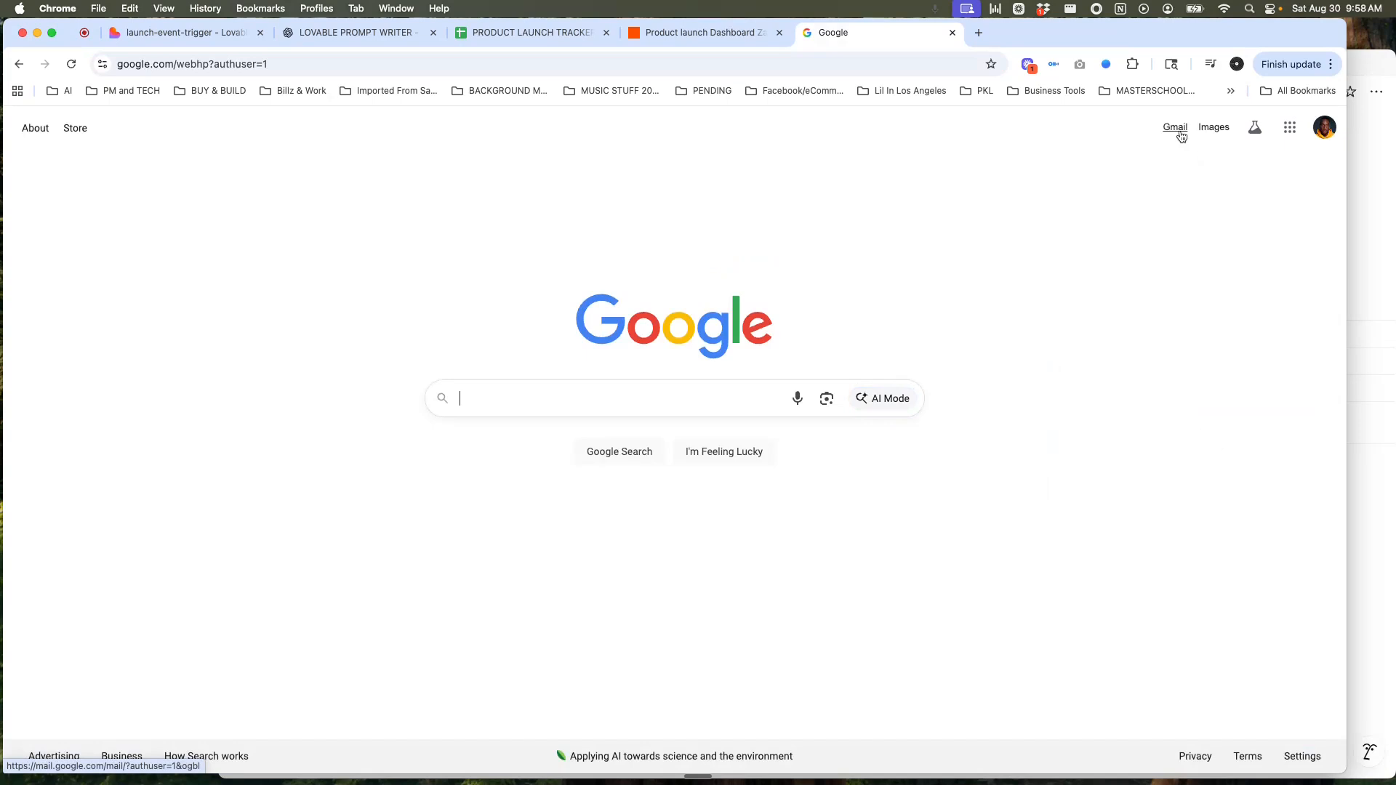
pyautogui.click(178, 33)
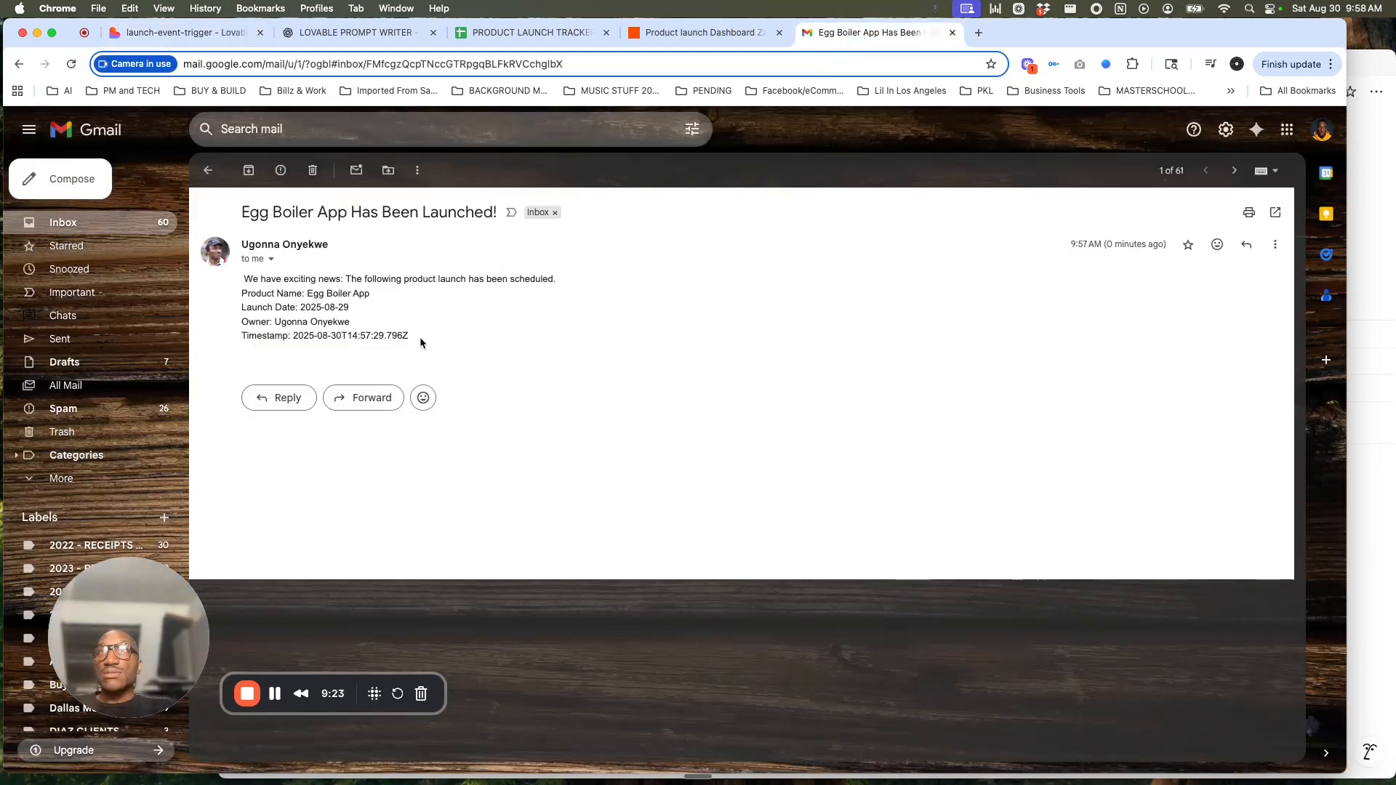
pyautogui.moveTo(430, 336); pyautogui.dragTo(240, 338)
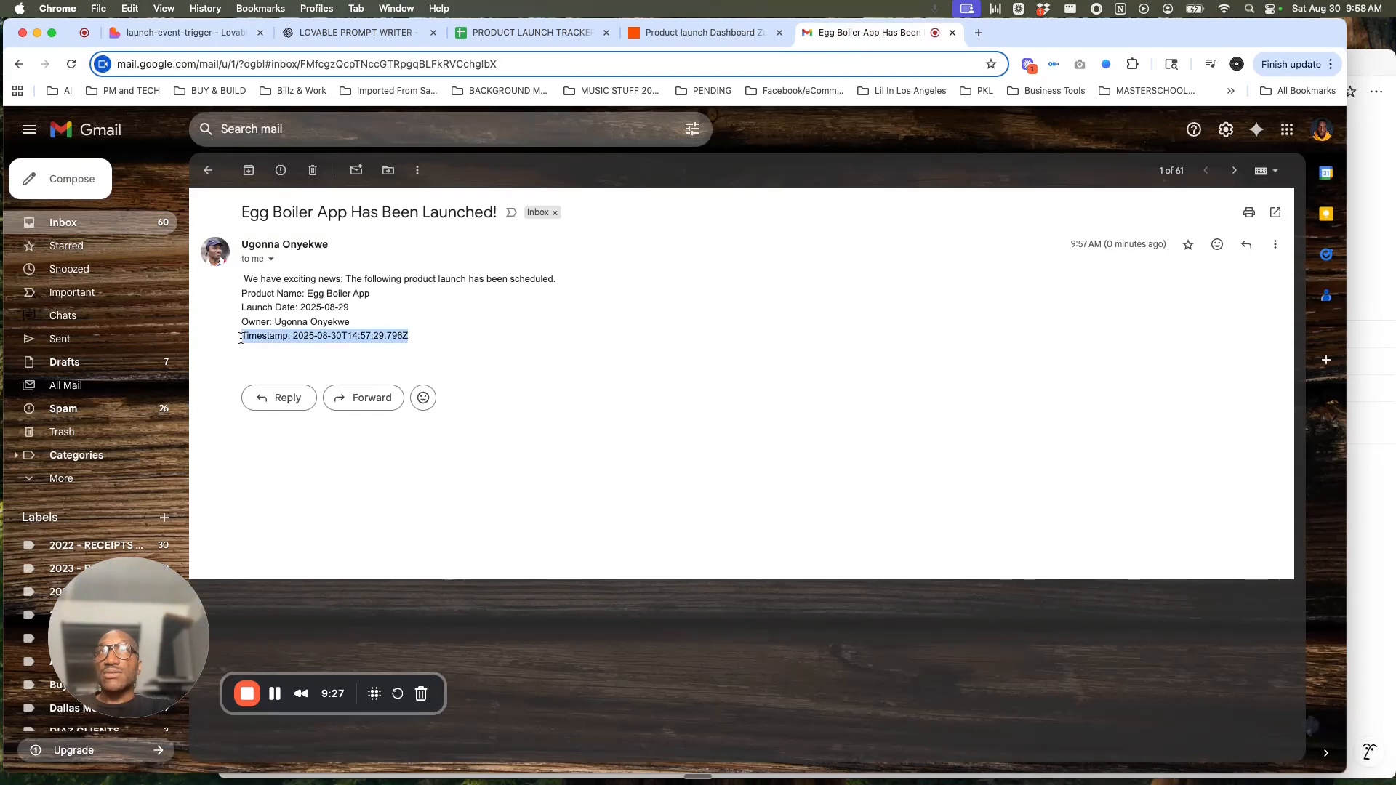
pyautogui.click(492, 317)
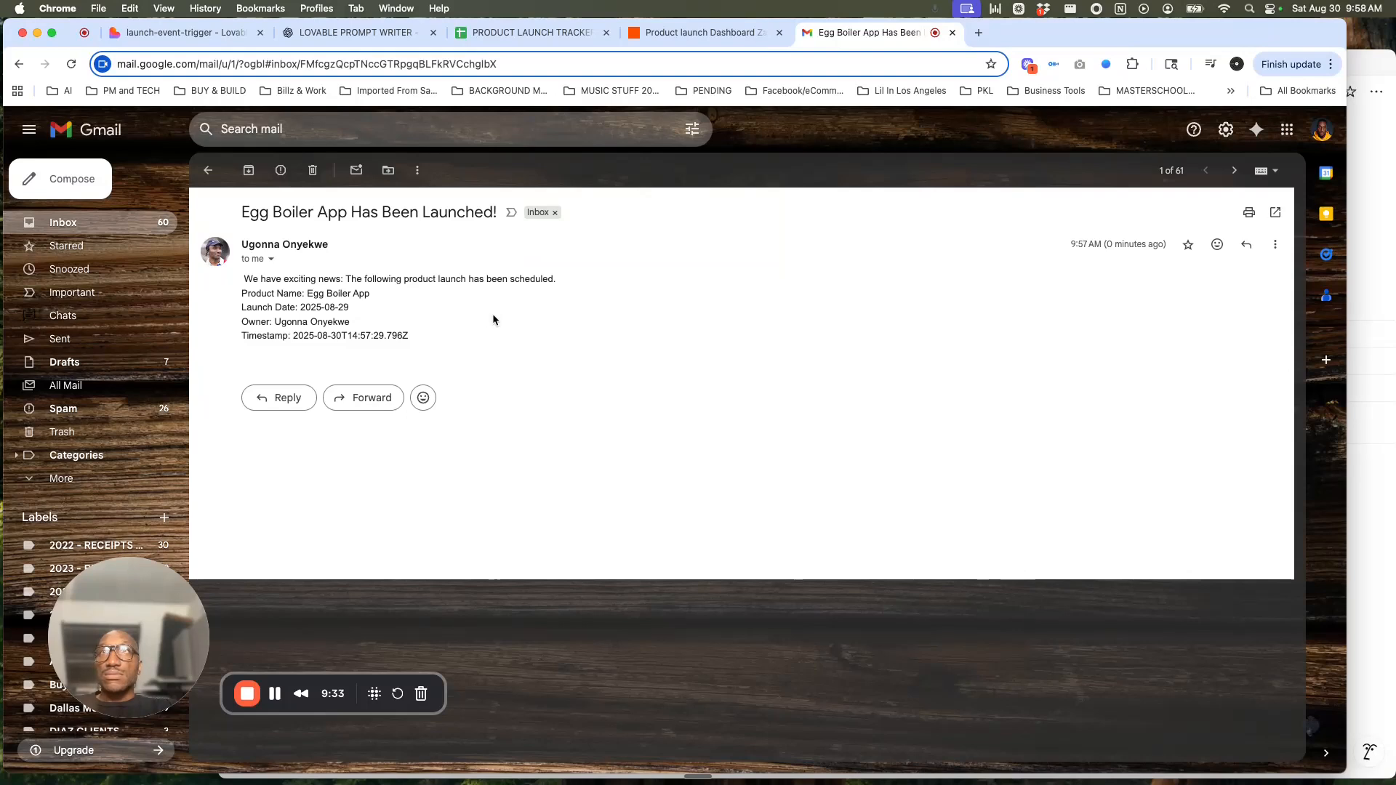
# - Compare the Lovable dashboard's submitted details with the spreadsheet row and the Notion database entry, ending back on the dashboard
pyautogui.click(195, 33)
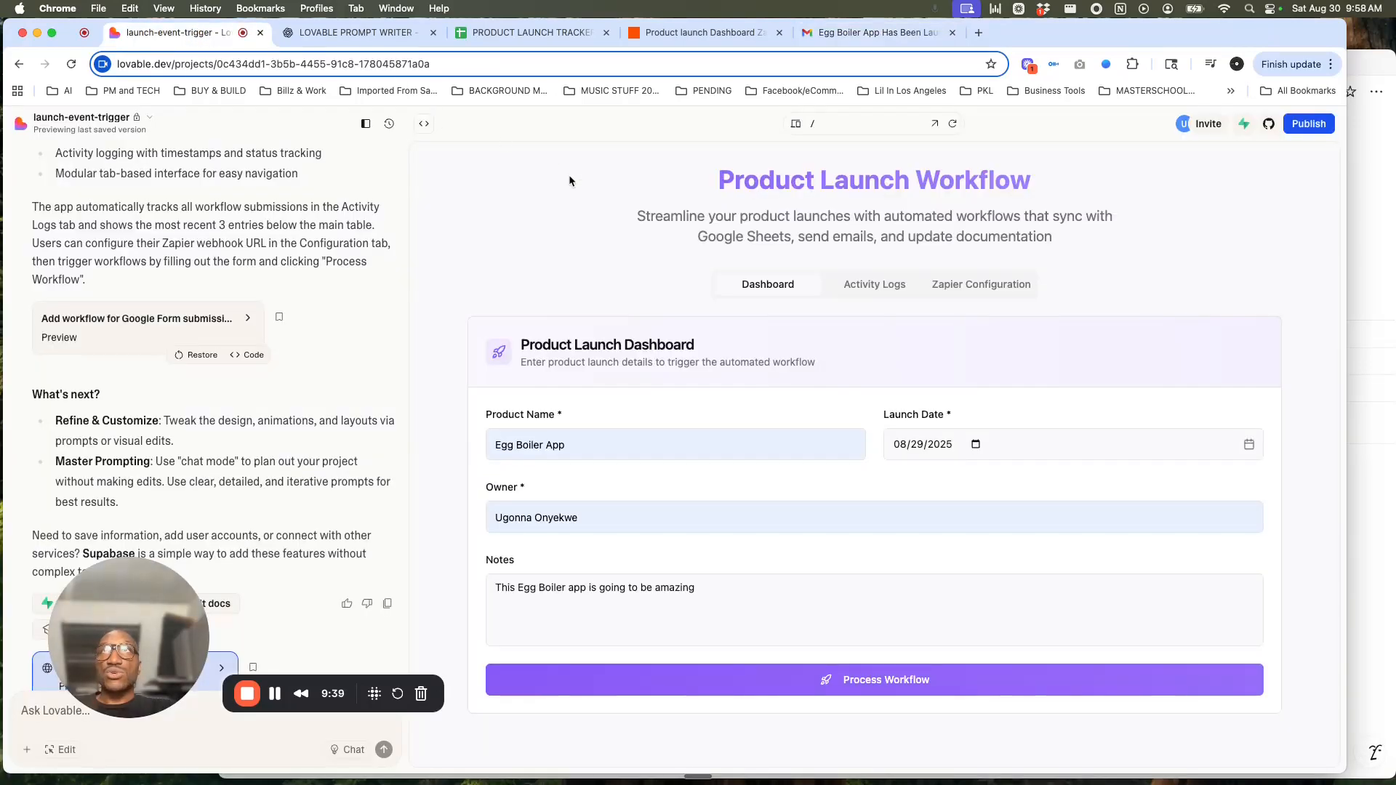
pyautogui.click(531, 32)
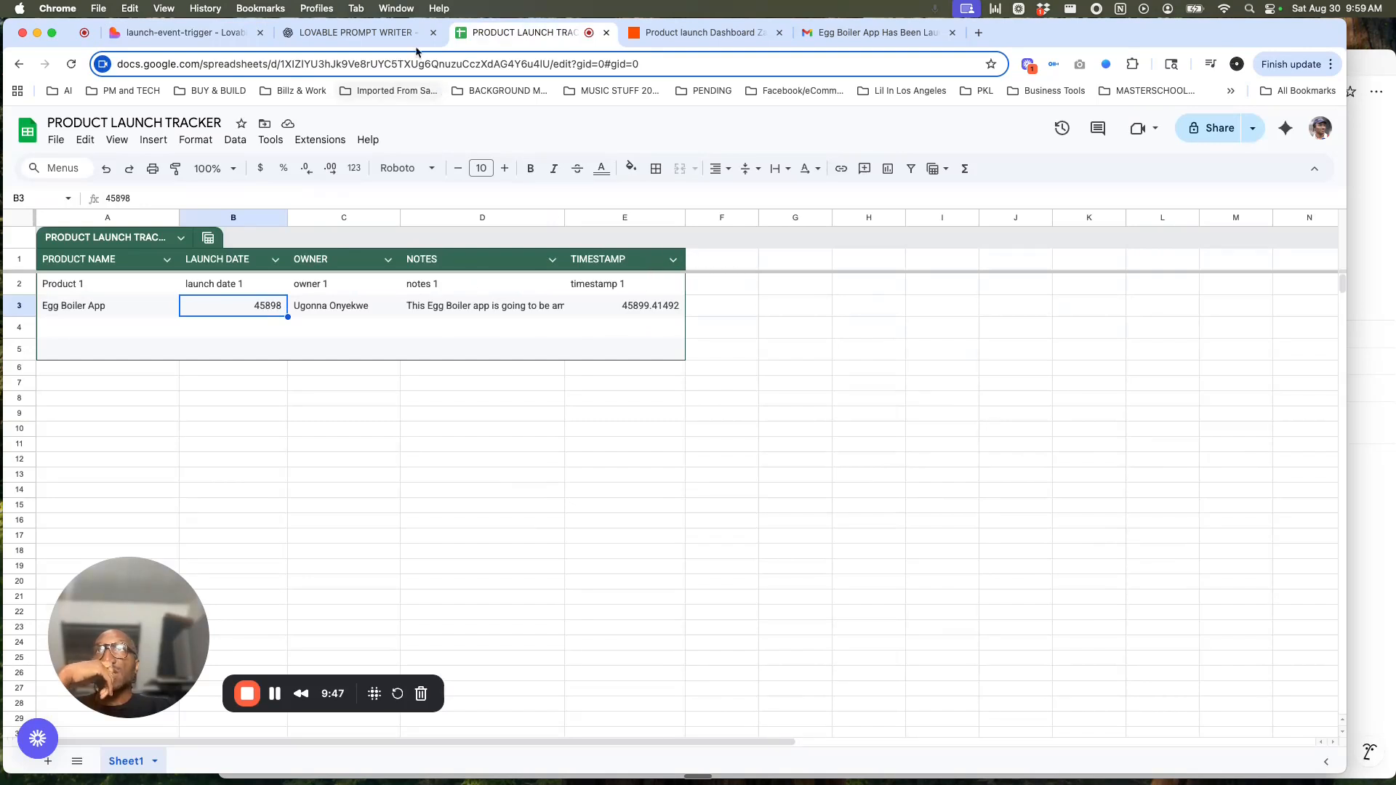
pyautogui.click(213, 31)
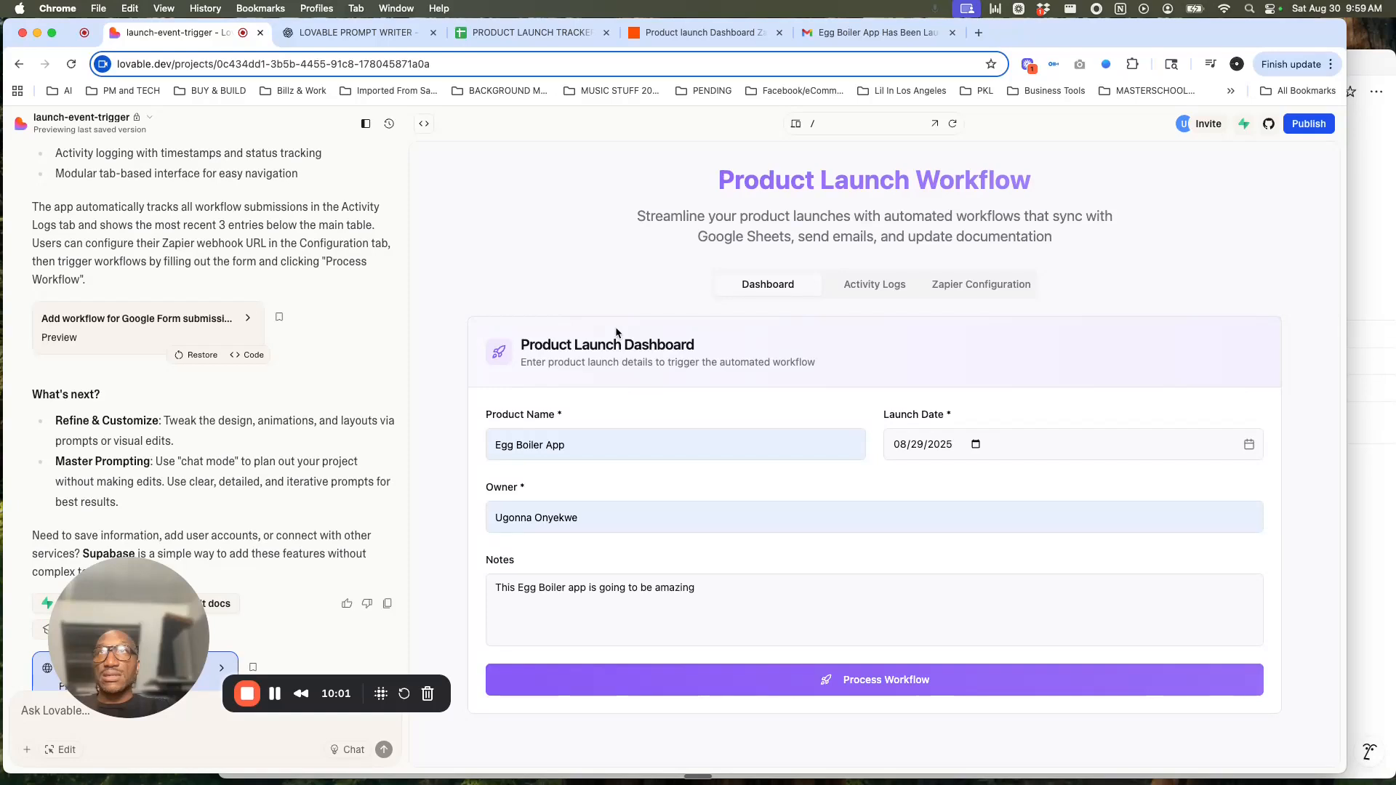
pyautogui.click(536, 34)
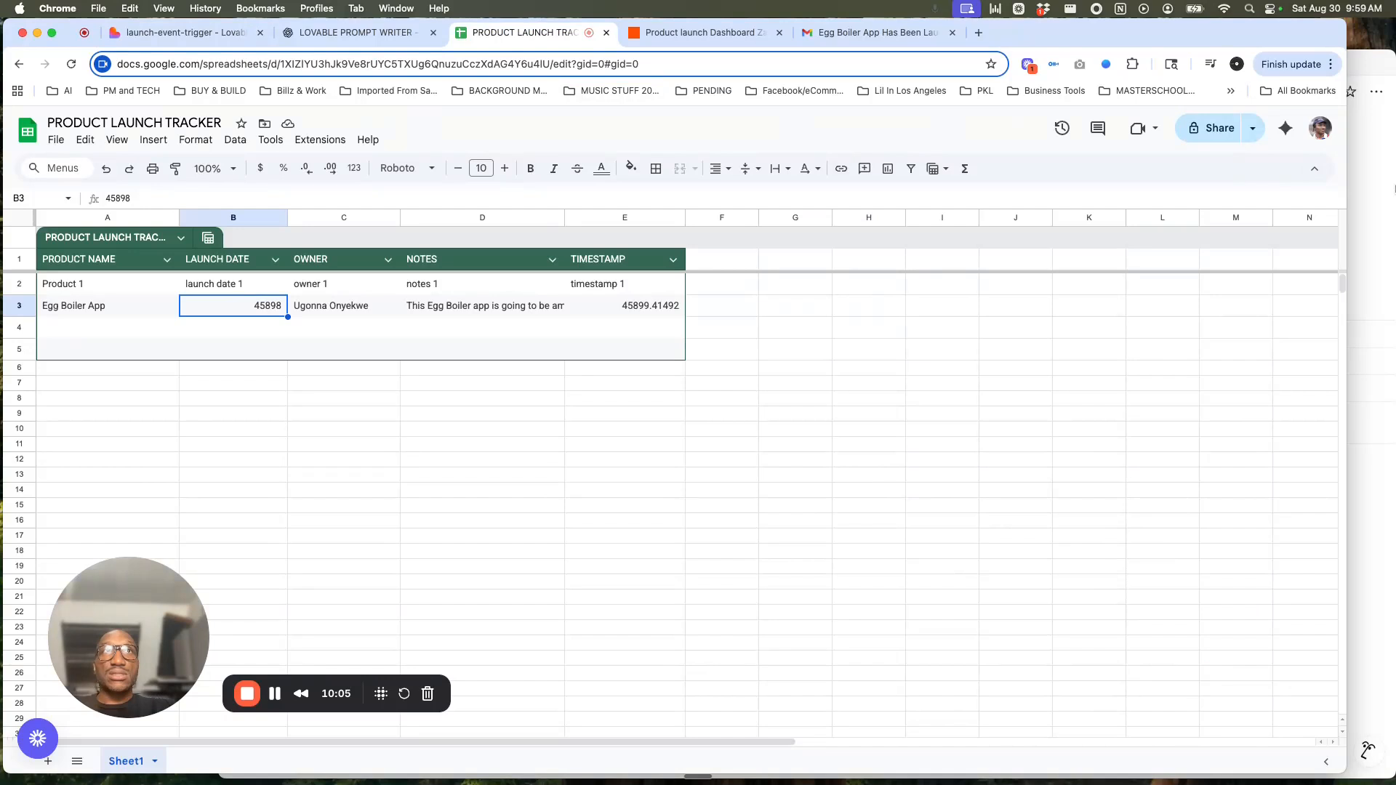
pyautogui.click(1376, 195)
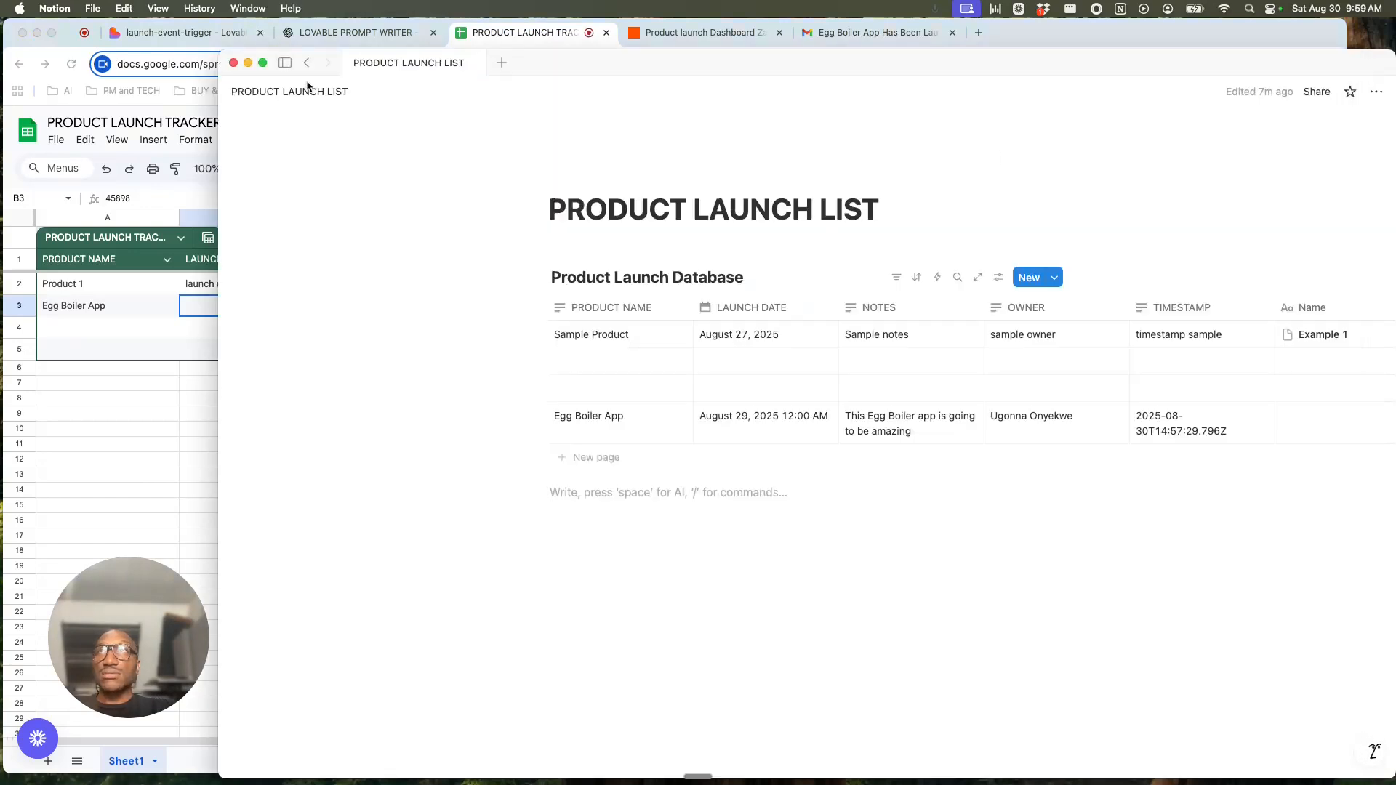
pyautogui.click(206, 37)
pyautogui.click(206, 36)
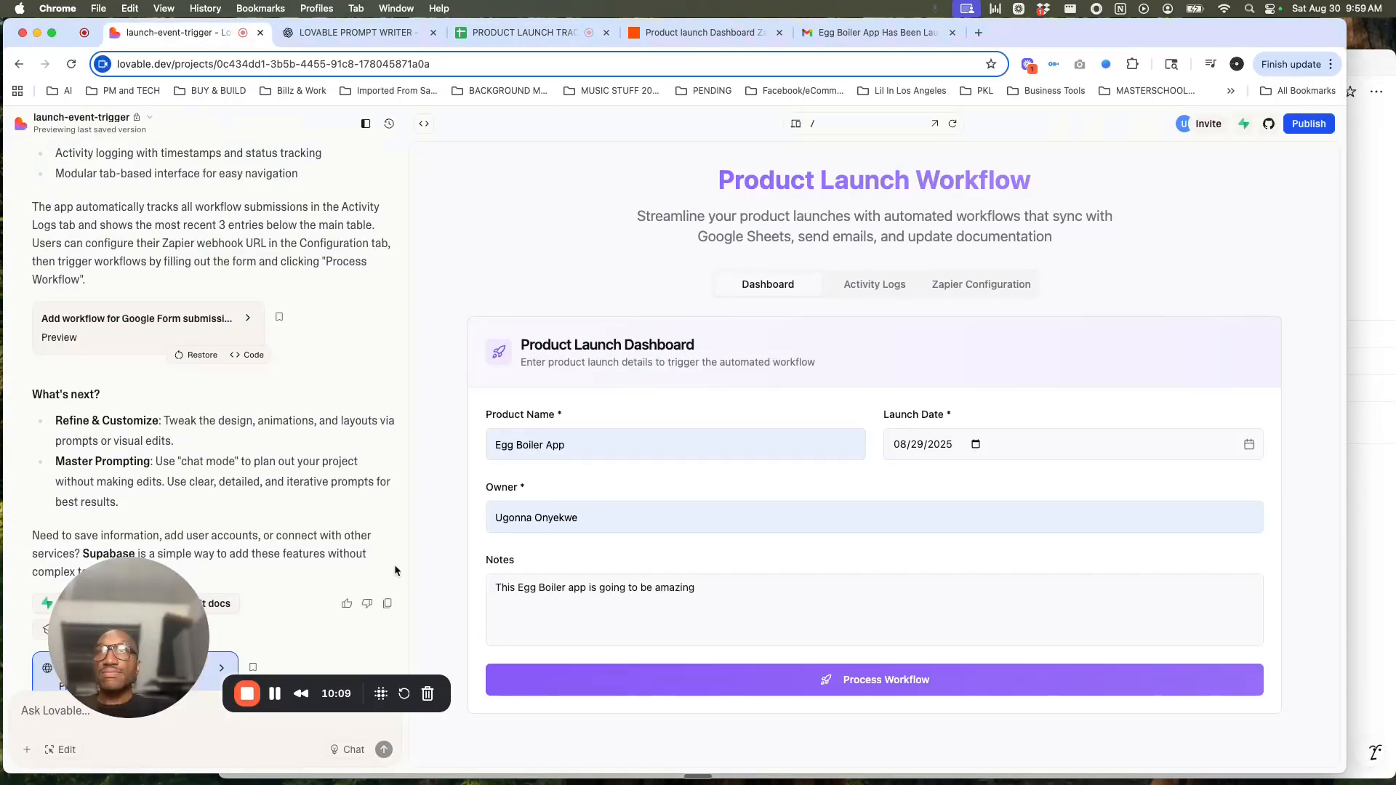